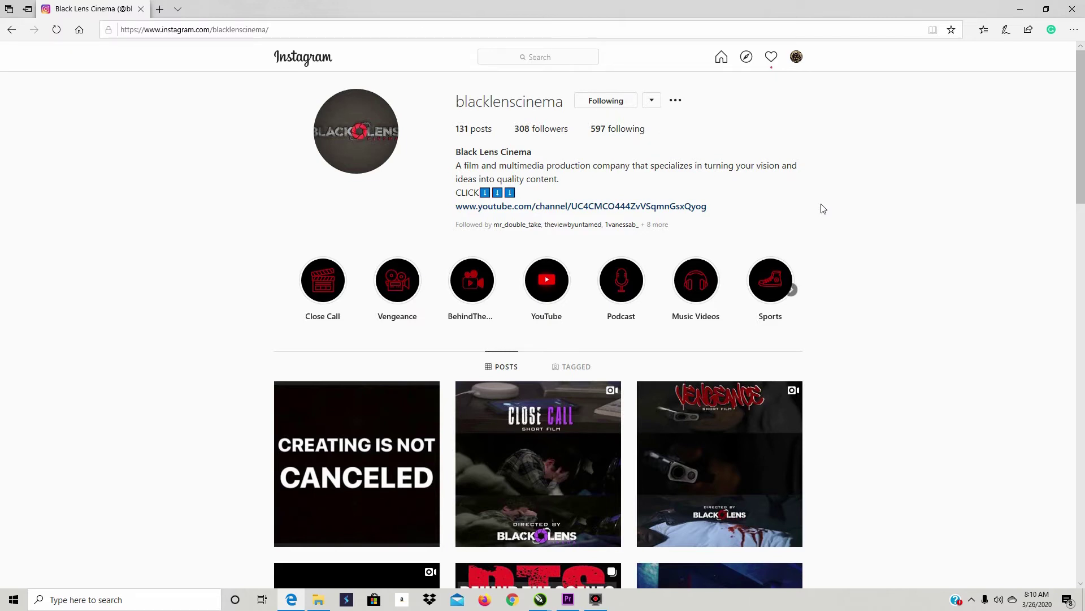
Step: Play the Vengeance short film post on the blacklenscinema Instagram profile, look over its comments, and close it
scroll(823, 209, down, 1)
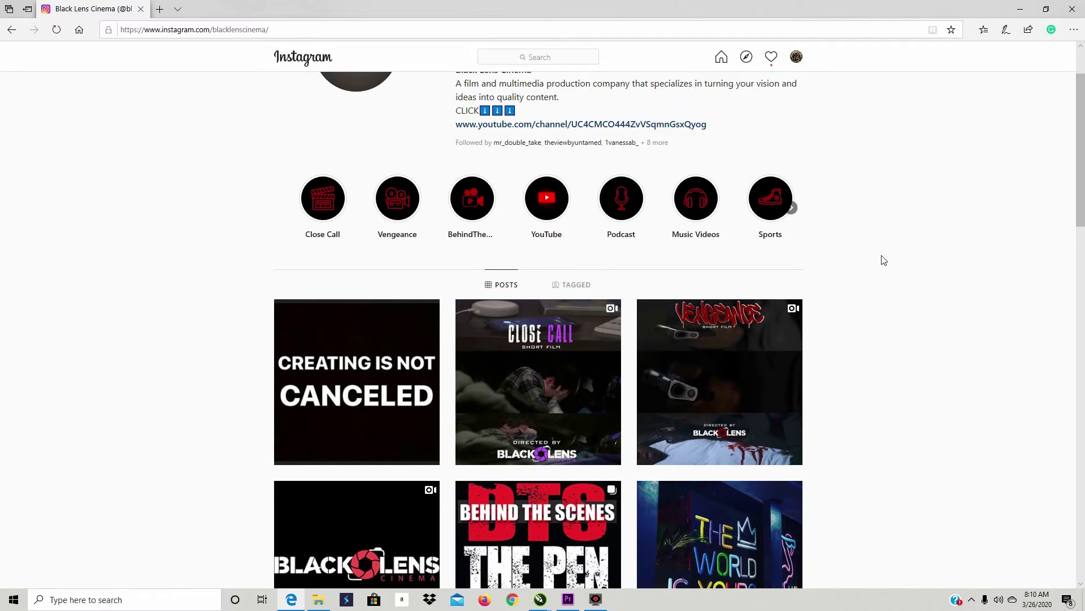
scroll(831, 209, up, 1)
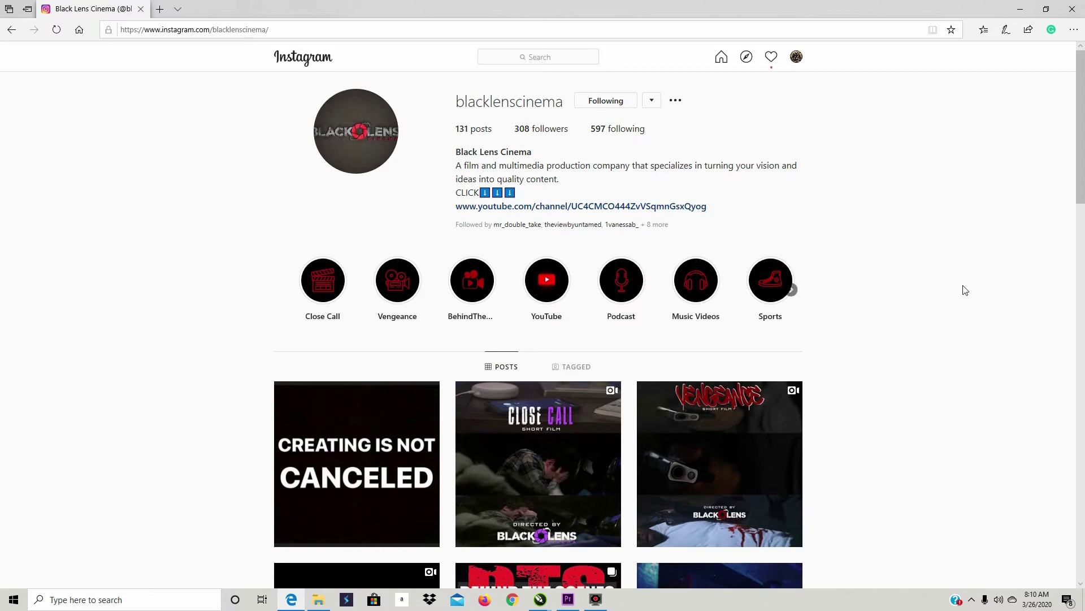
scroll(927, 300, down, 1)
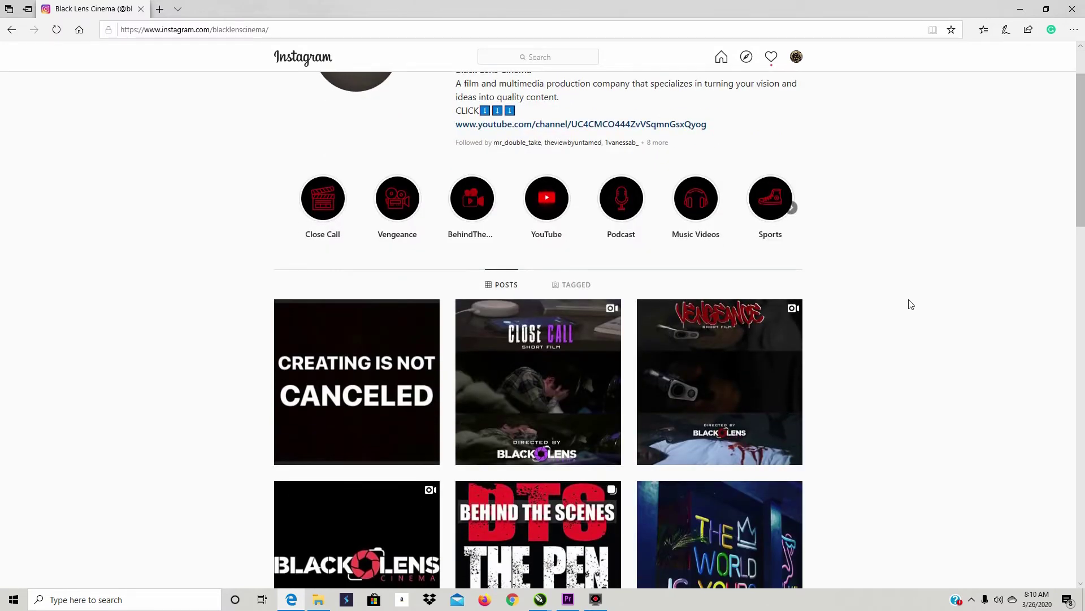
click(690, 360)
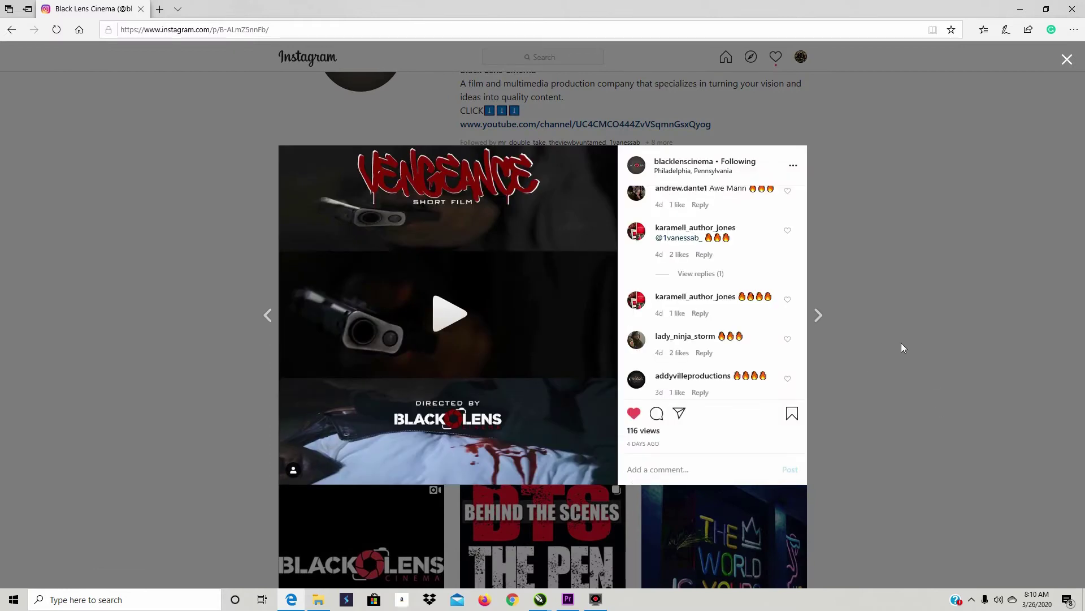
click(441, 316)
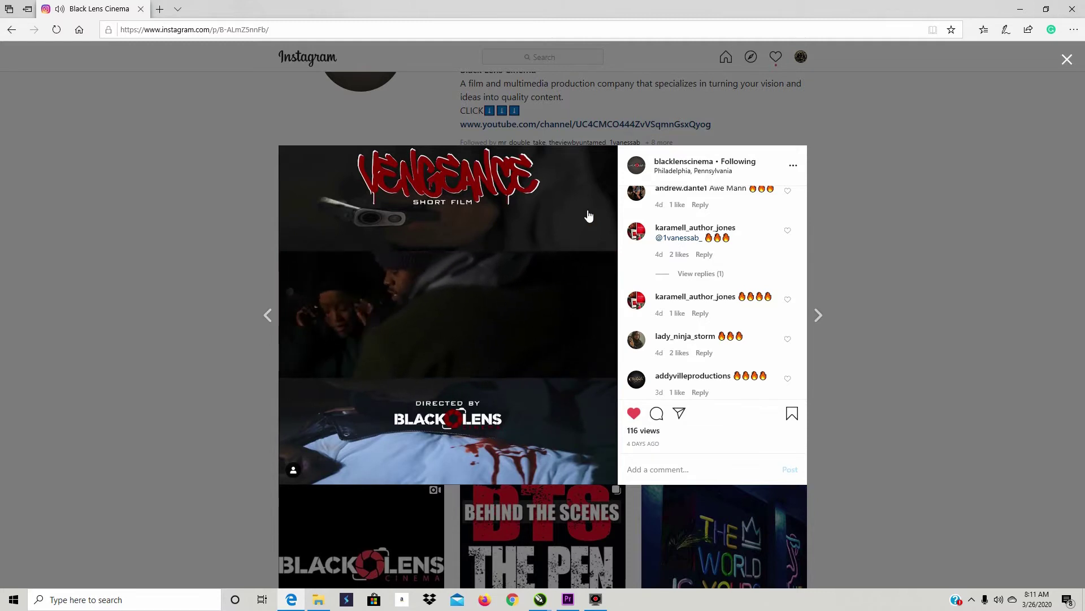
scroll(687, 338, up, 1)
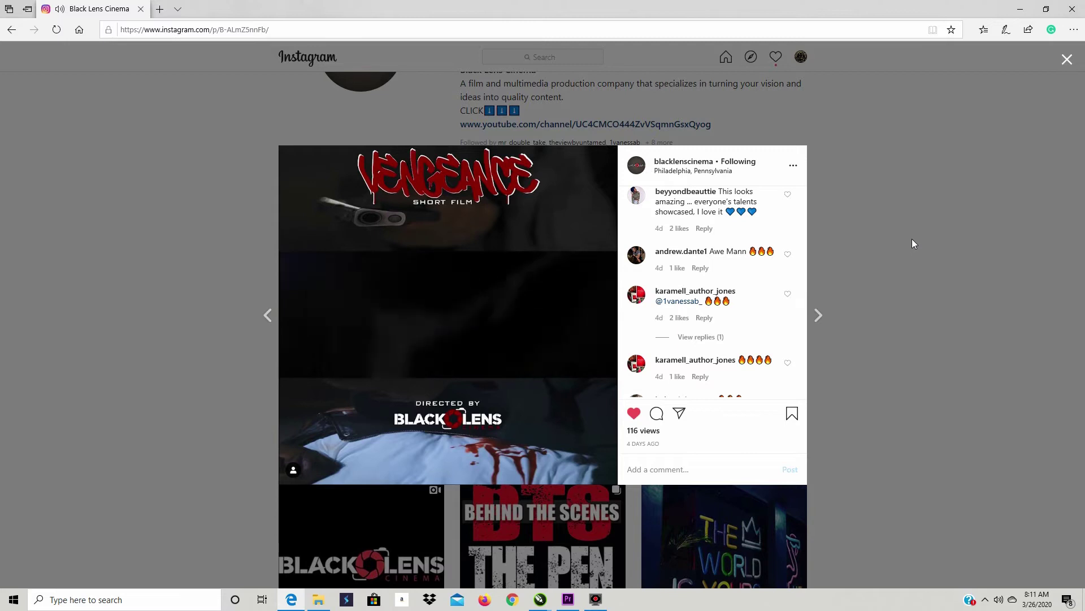
click(1068, 60)
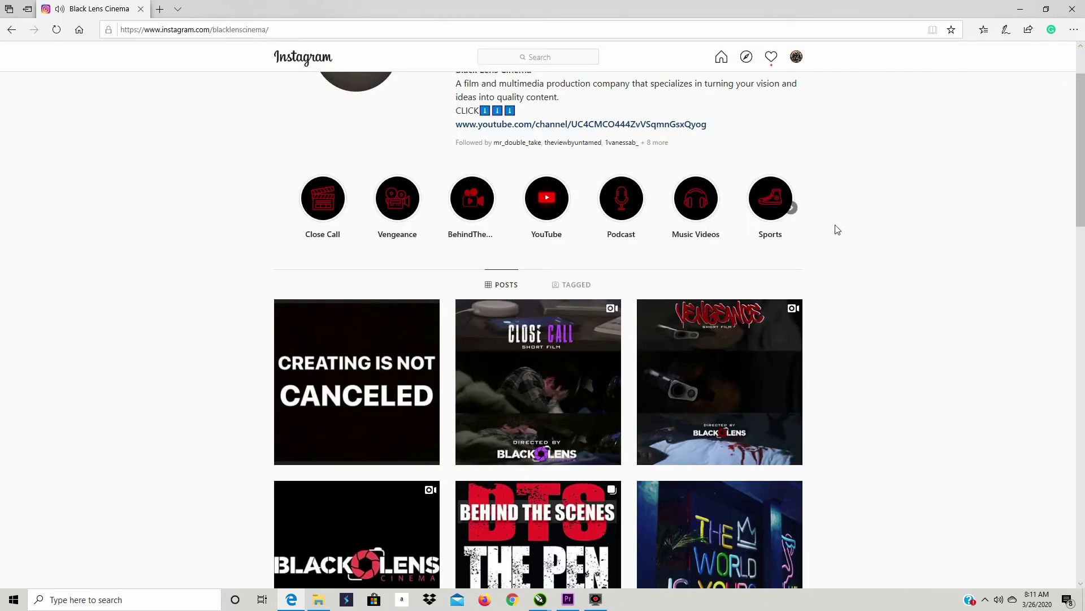
scroll(842, 283, up, 2)
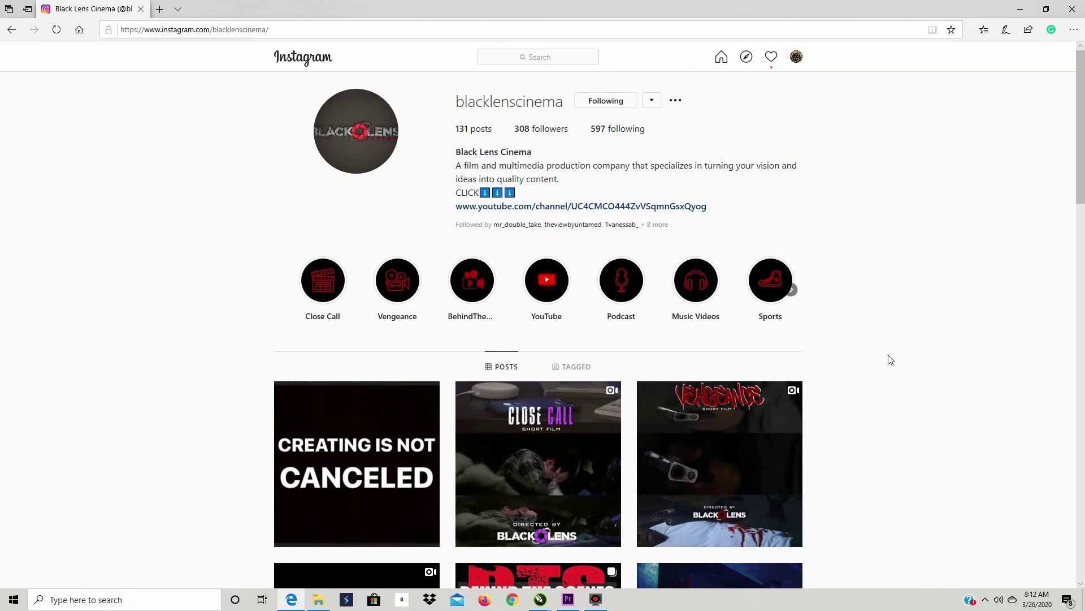
Step: Switch to the IG Feed (film) document in CorelDRAW and set its page units to pixels and its bleed to 0
mouse_move(540, 600)
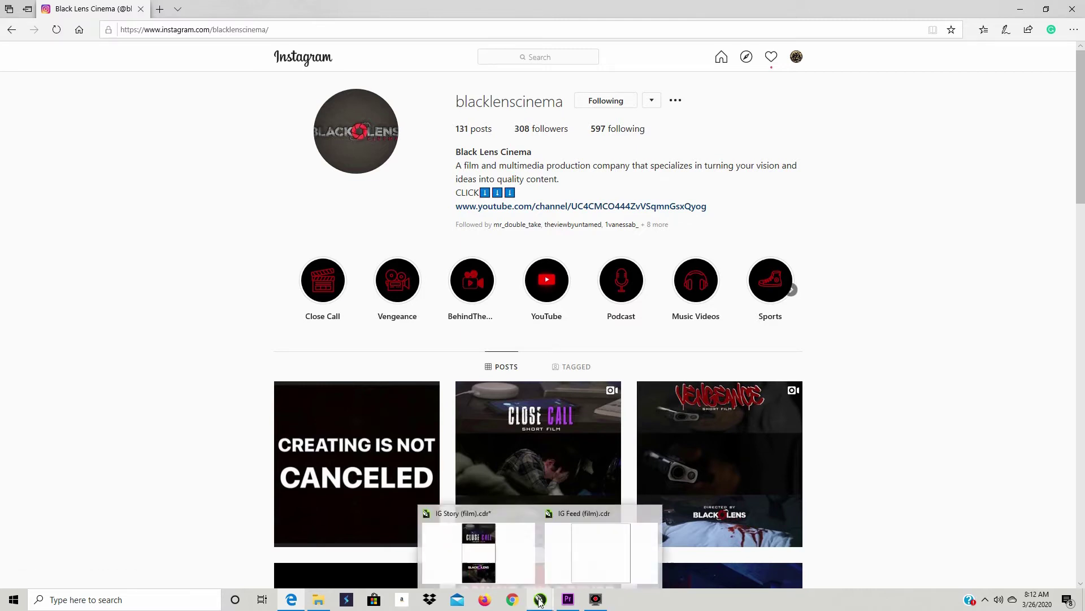
click(568, 549)
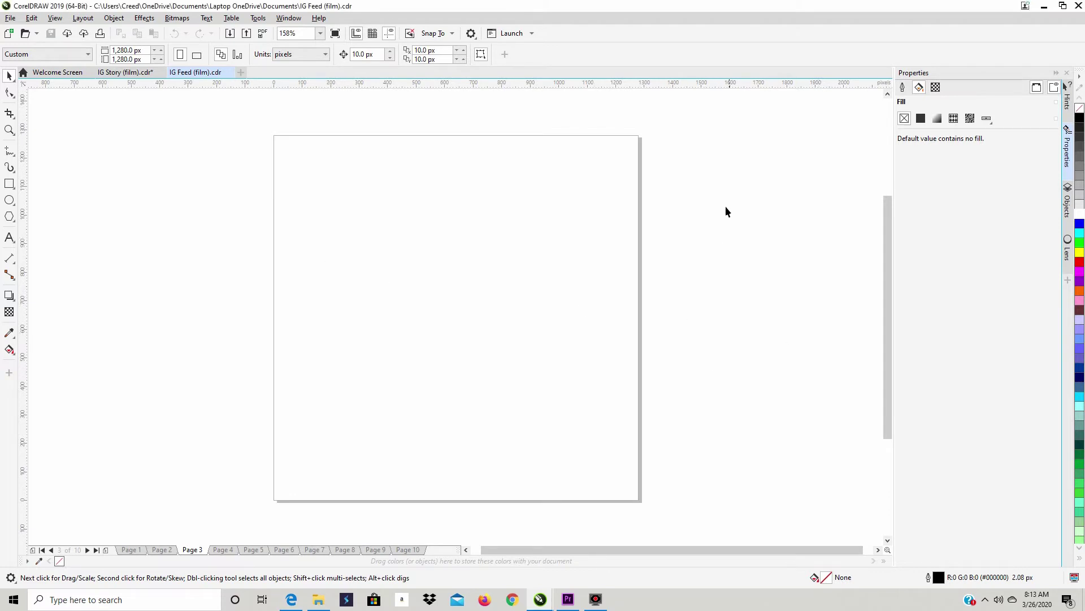
double_click(639, 228)
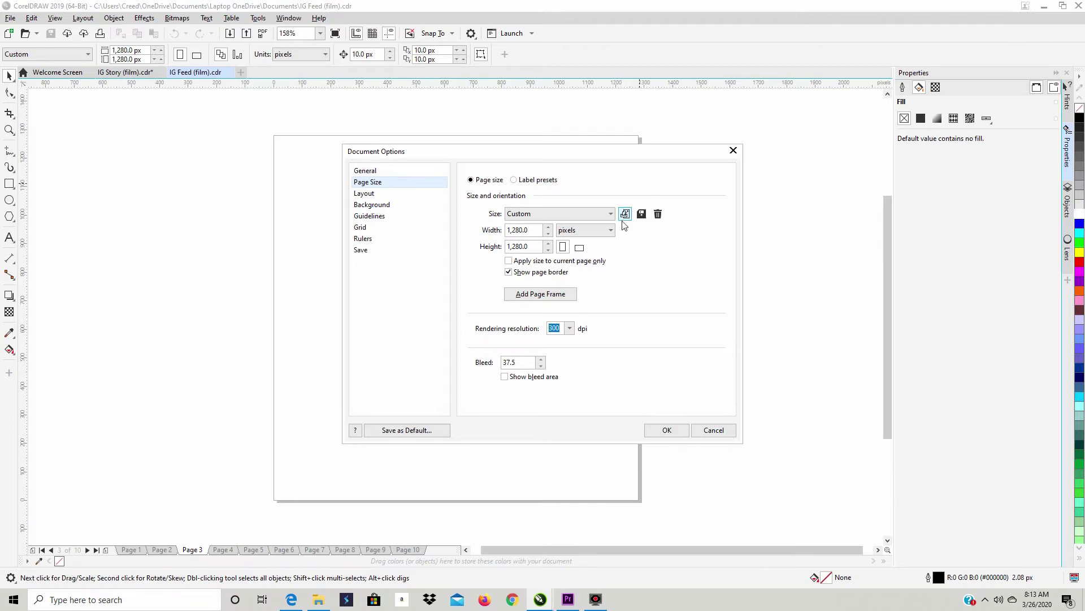
click(608, 231)
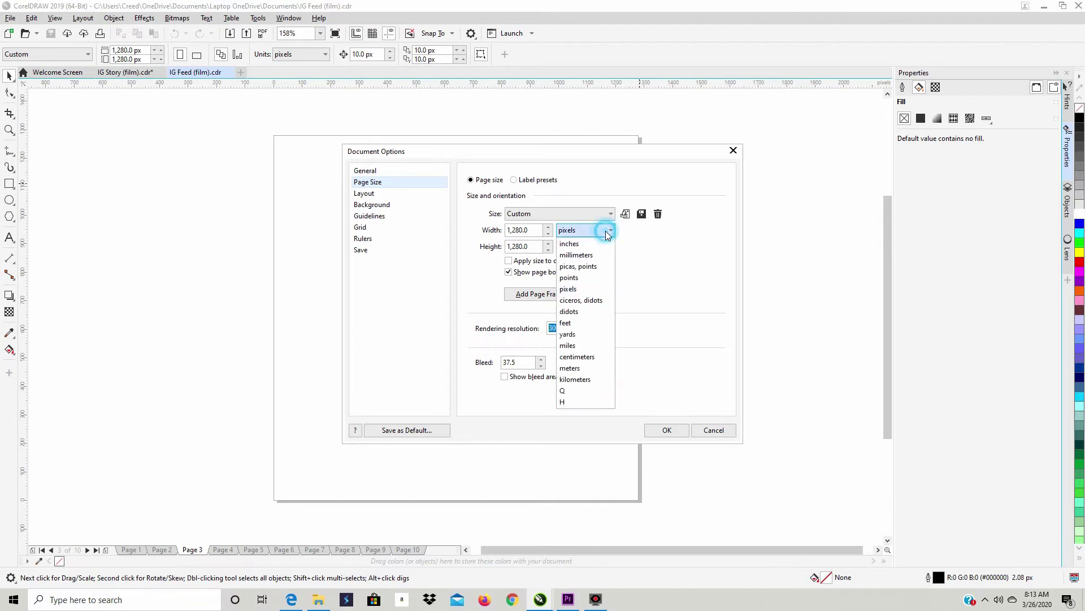
click(597, 288)
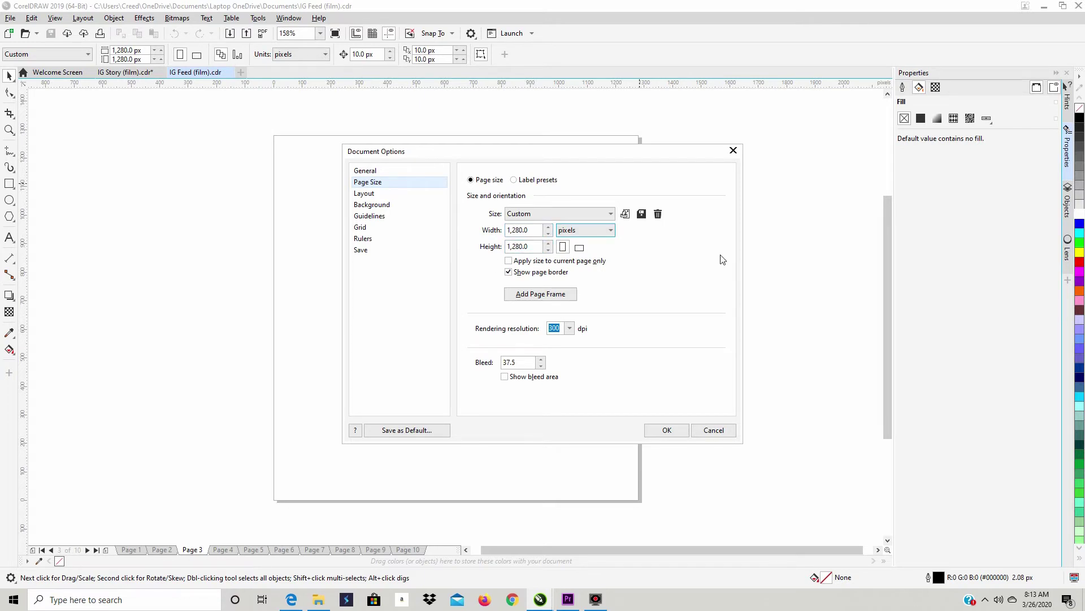
drag(535, 363, 444, 347)
text(0)
click(666, 430)
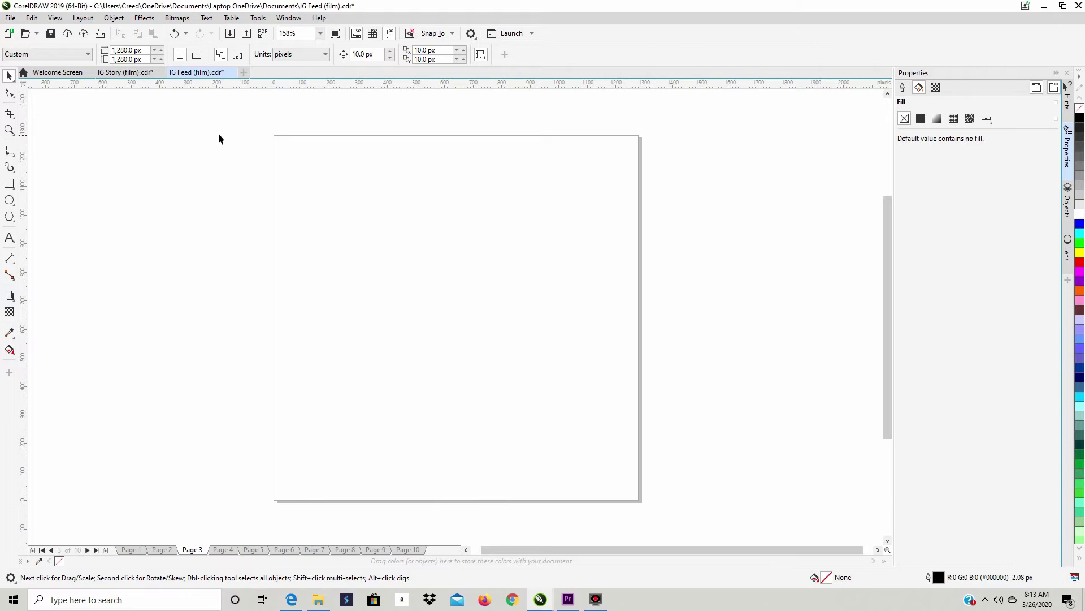
Step: View the Sequence 01 timeline in Premiere Pro, and return to the IG Feed (film) document in CorelDRAW
drag(206, 122, 642, 307)
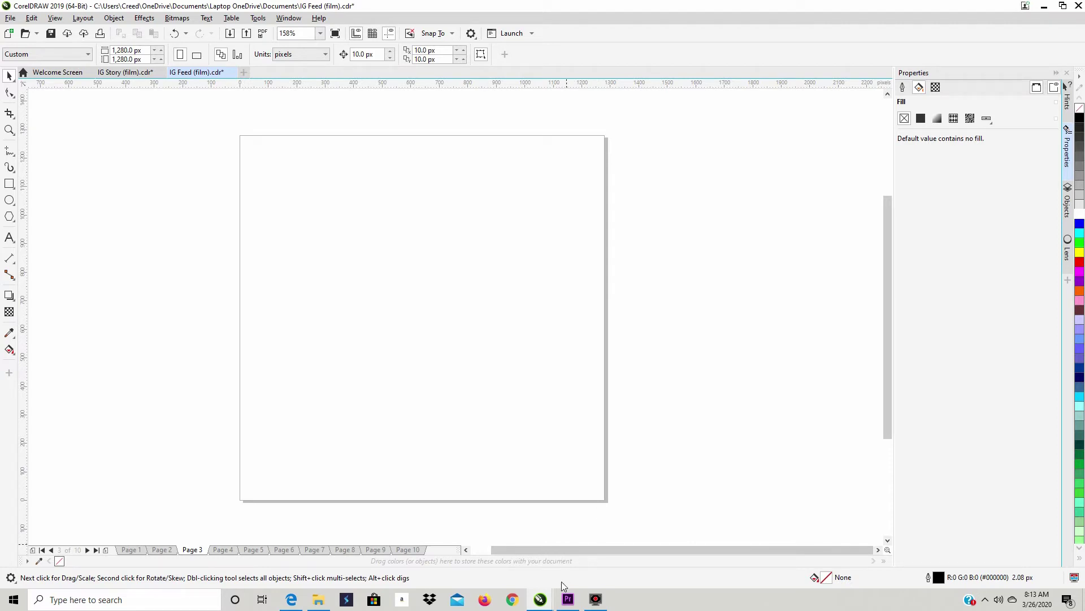
click(568, 599)
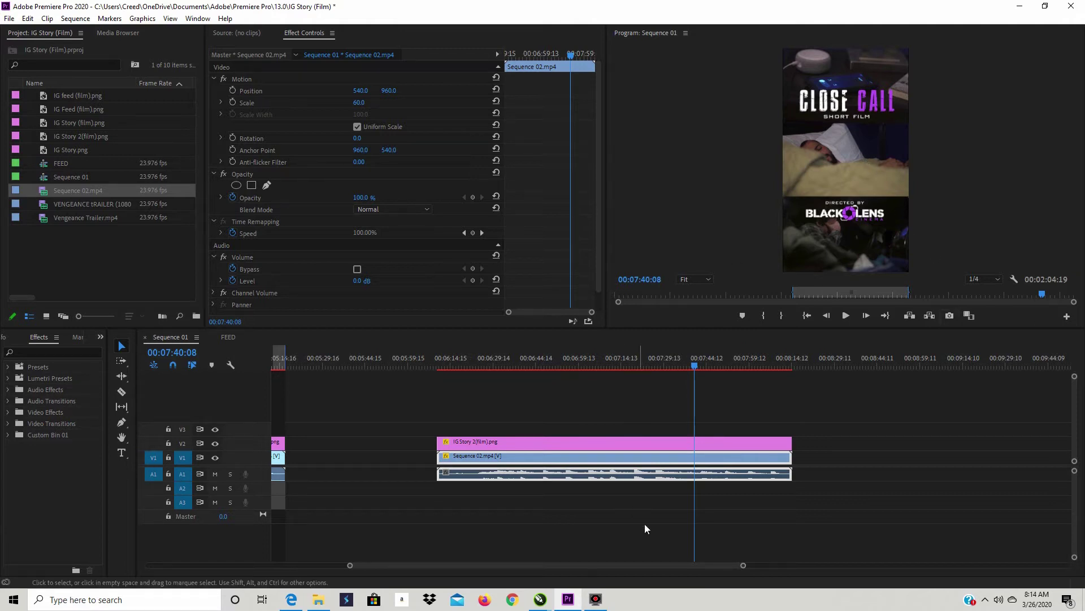
mouse_move(544, 597)
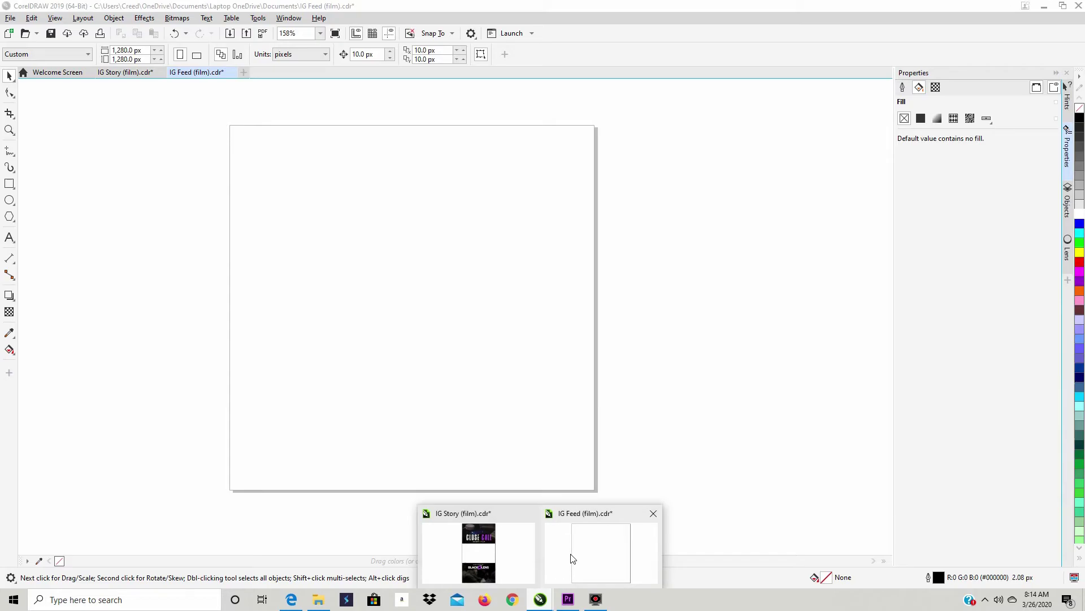
click(572, 555)
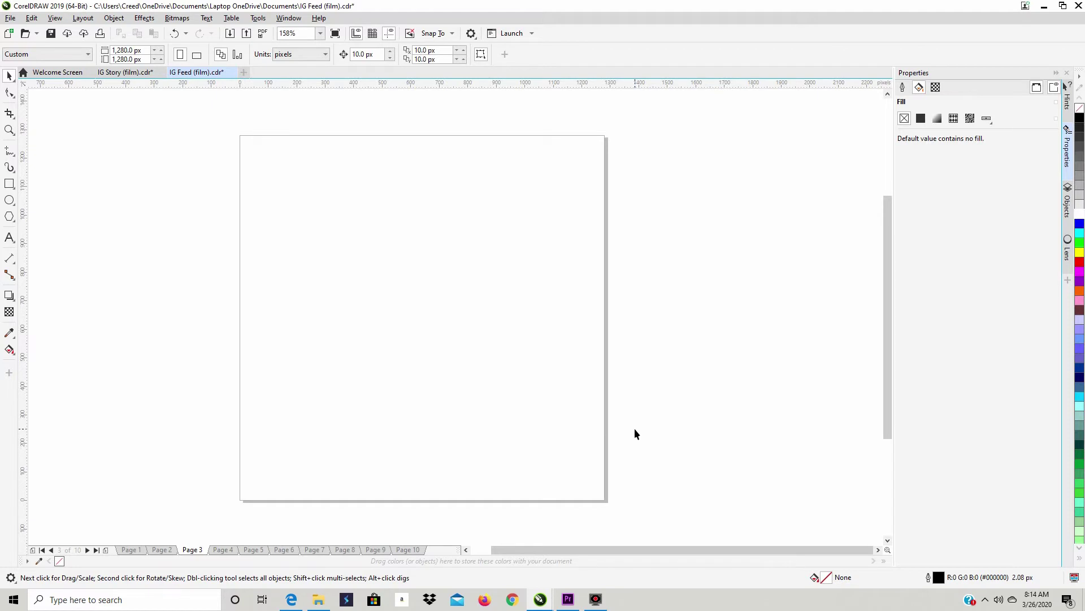
Step: Start importing a file beside the blank page and open the Screenshots folder inside Close Call
click(879, 549)
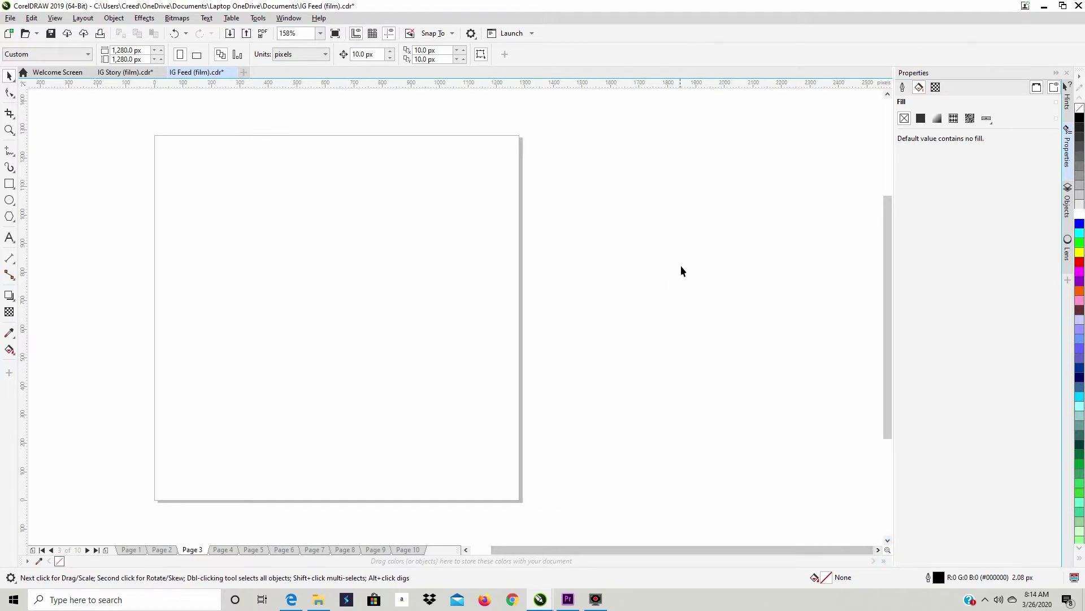
scroll(680, 264, down, 2)
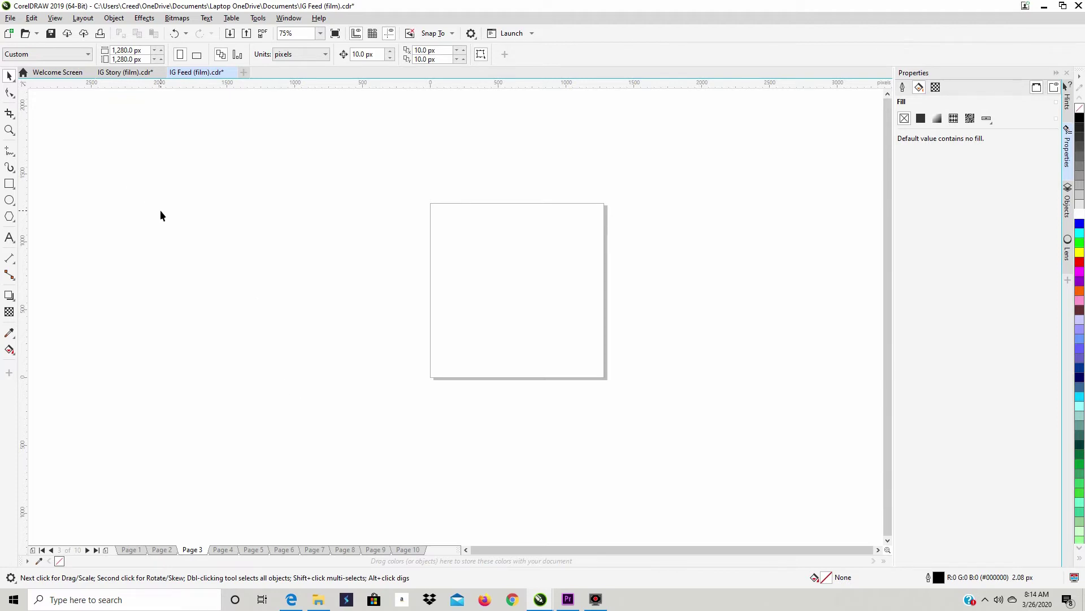
right_click(211, 221)
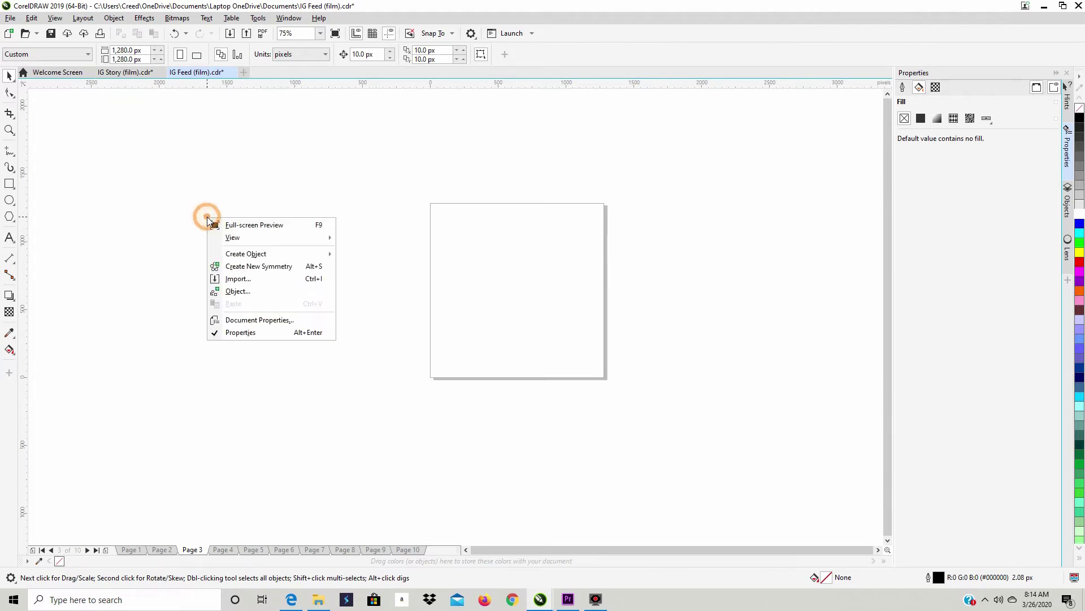
click(253, 280)
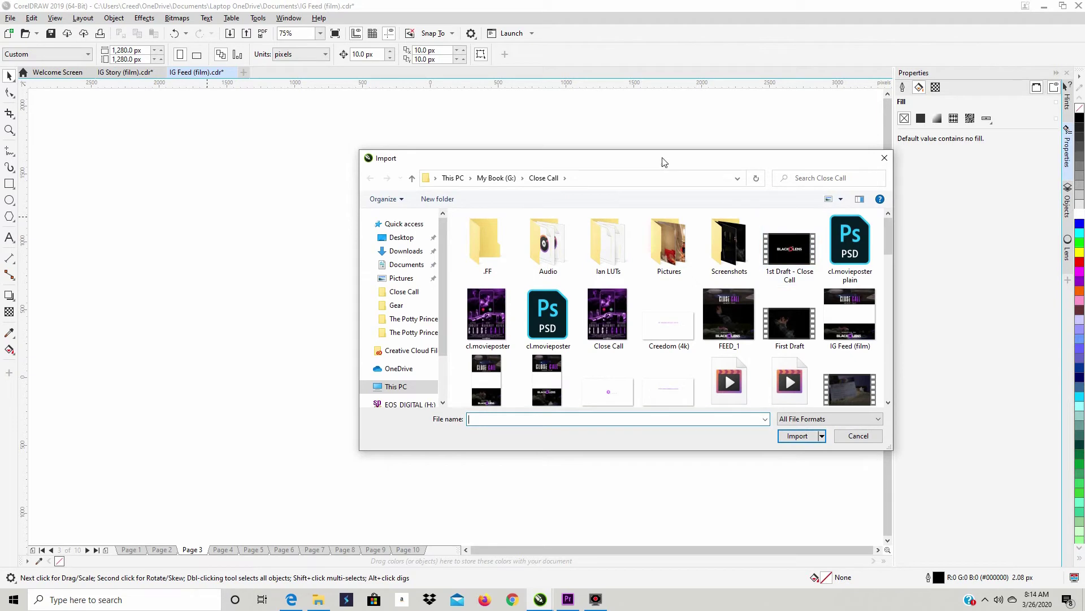
double_click(730, 243)
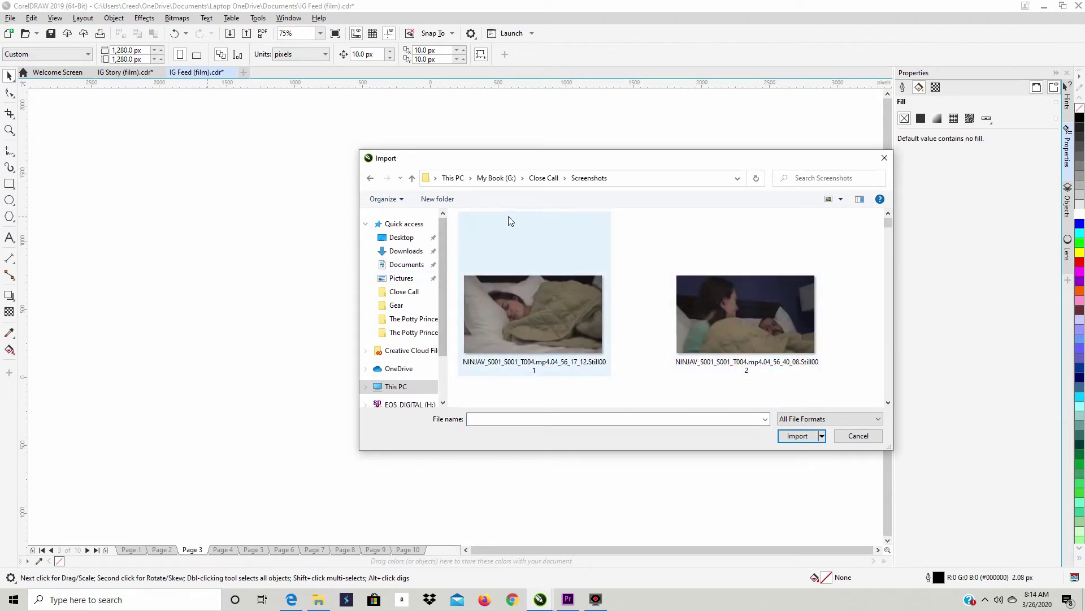
Step: Browse the film stills in the Screenshots folder and choose Sequence 01.01_22_22_23.Still053 for import
scroll(739, 286, down, 3)
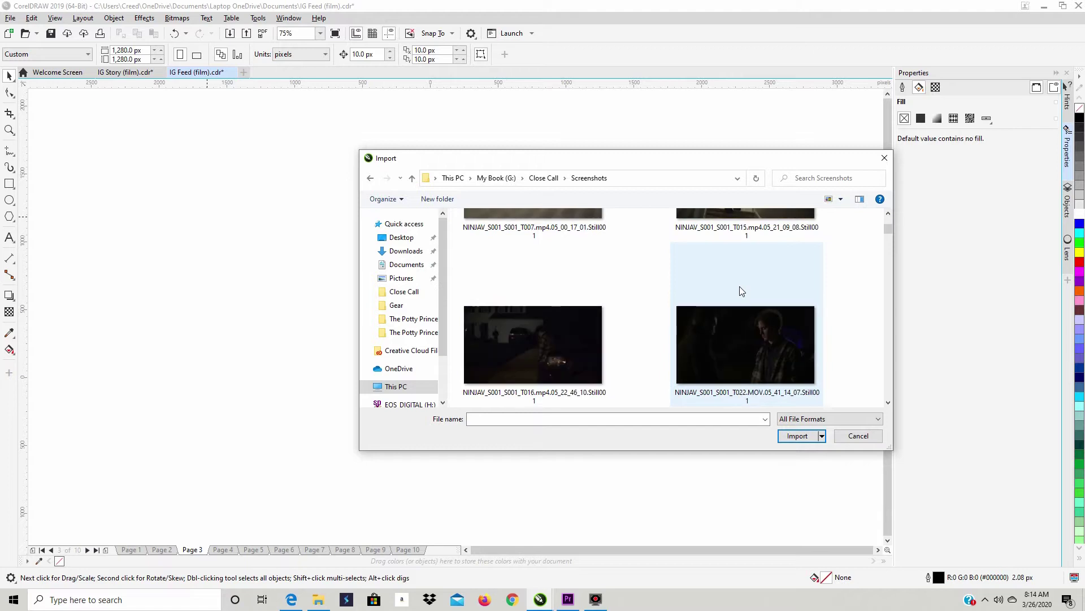
scroll(758, 294, down, 5)
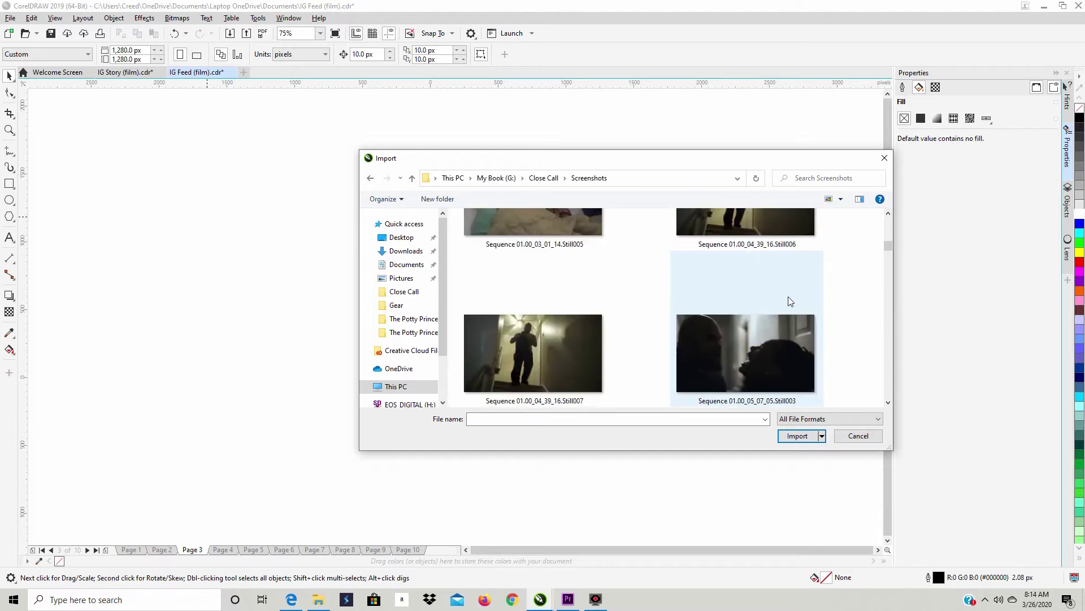
scroll(813, 301, down, 5)
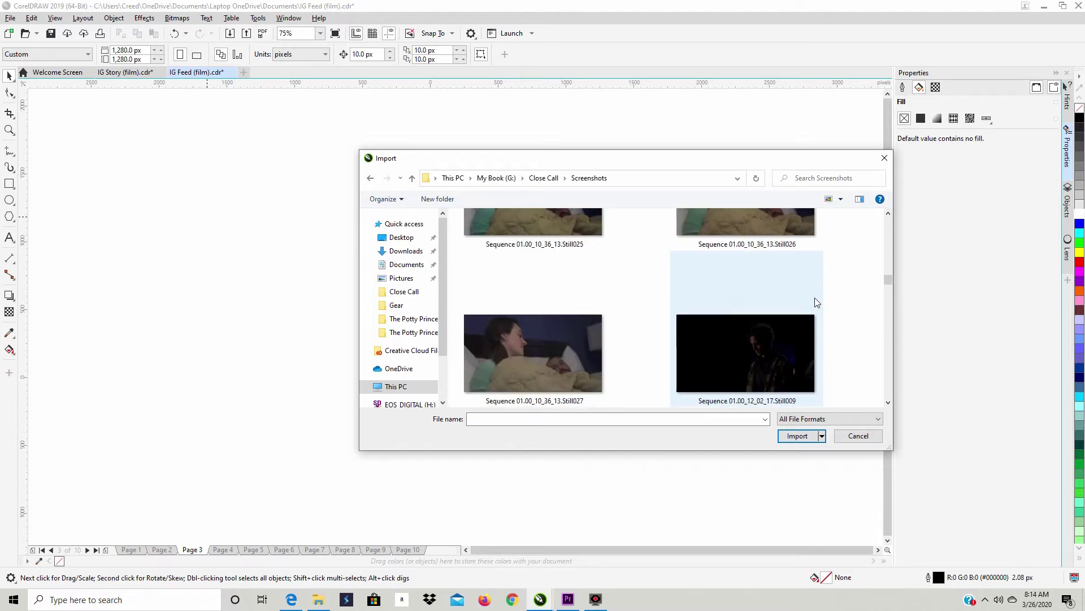
scroll(817, 302, down, 5)
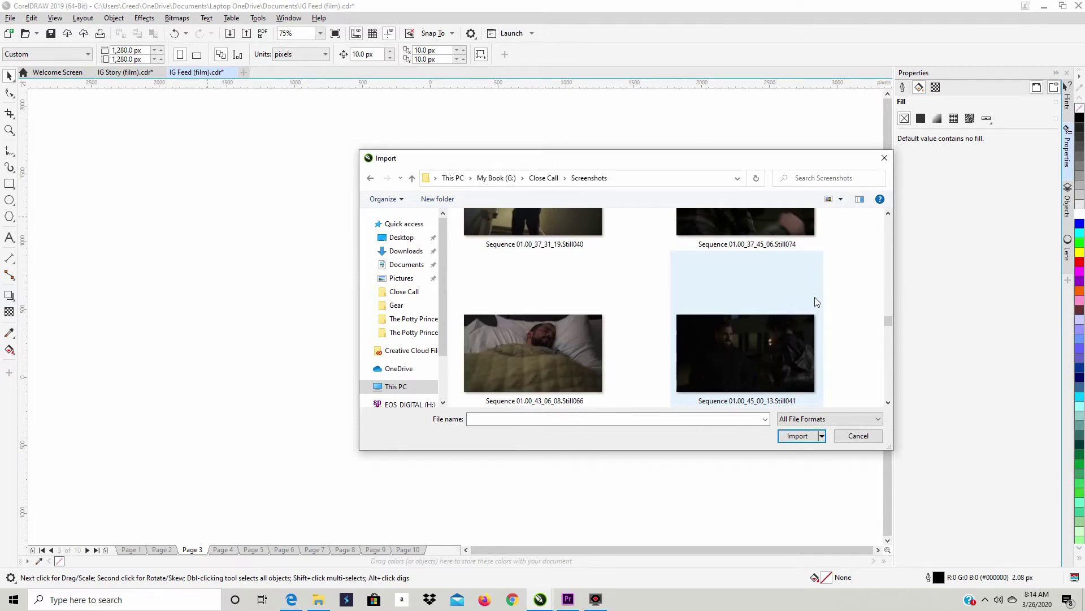
scroll(816, 302, down, 5)
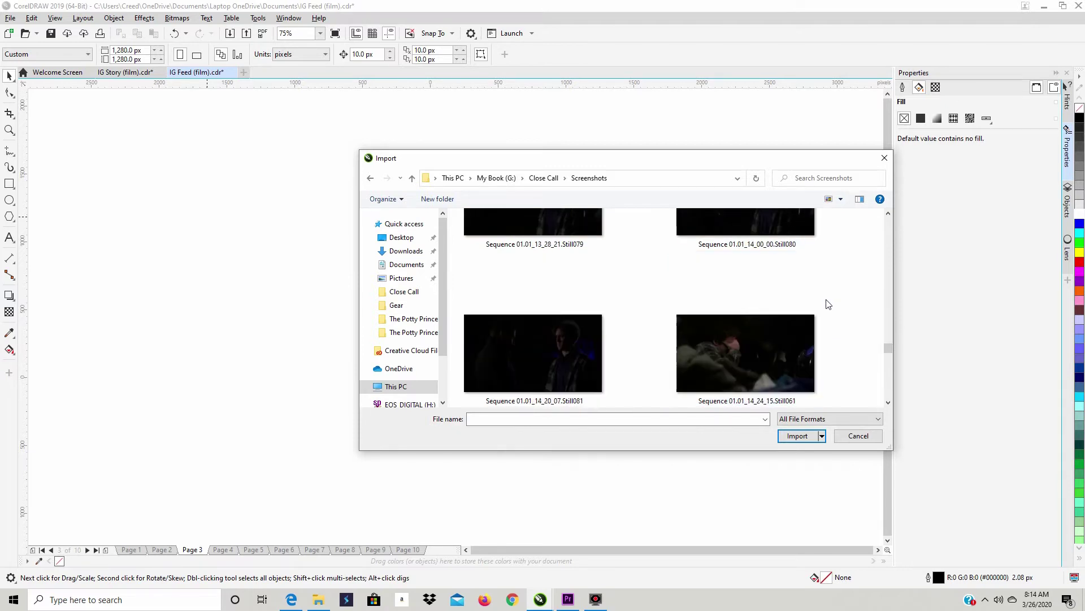
scroll(828, 304, up, 2)
scroll(829, 305, down, 1)
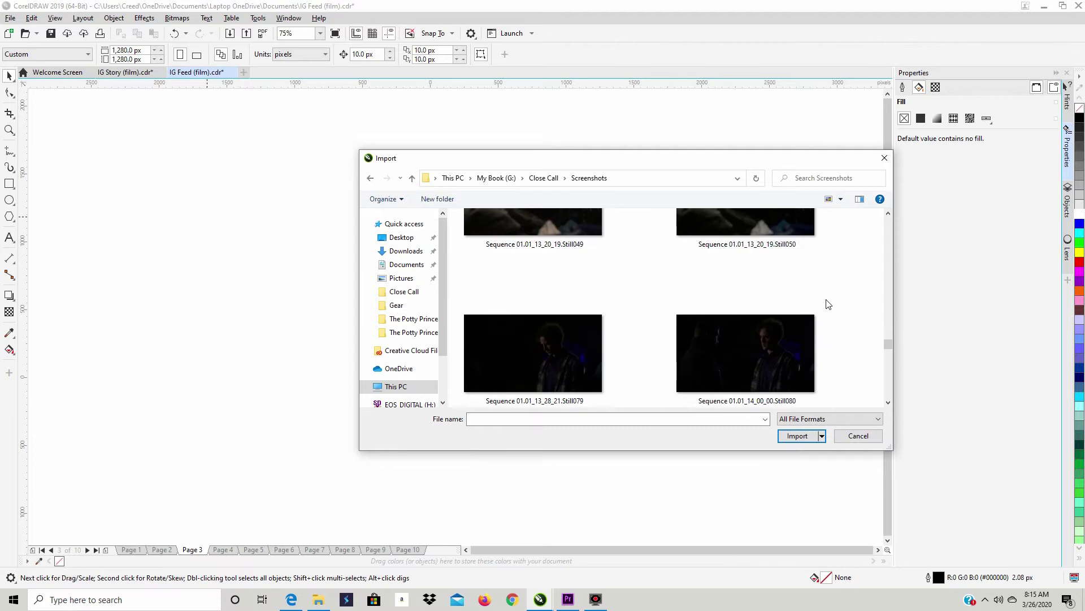
scroll(828, 304, up, 1)
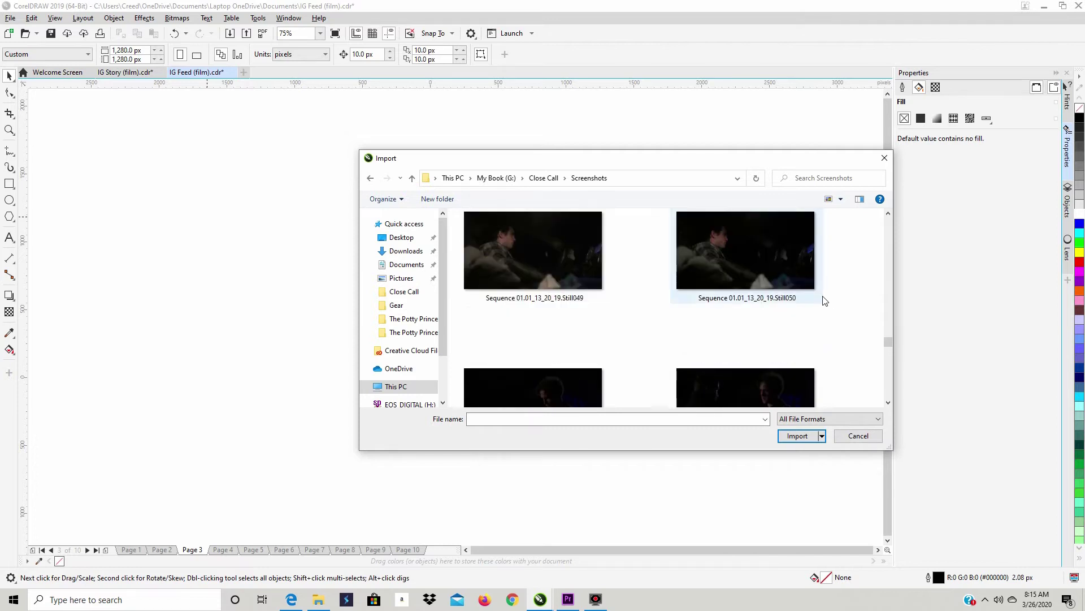
scroll(783, 284, down, 3)
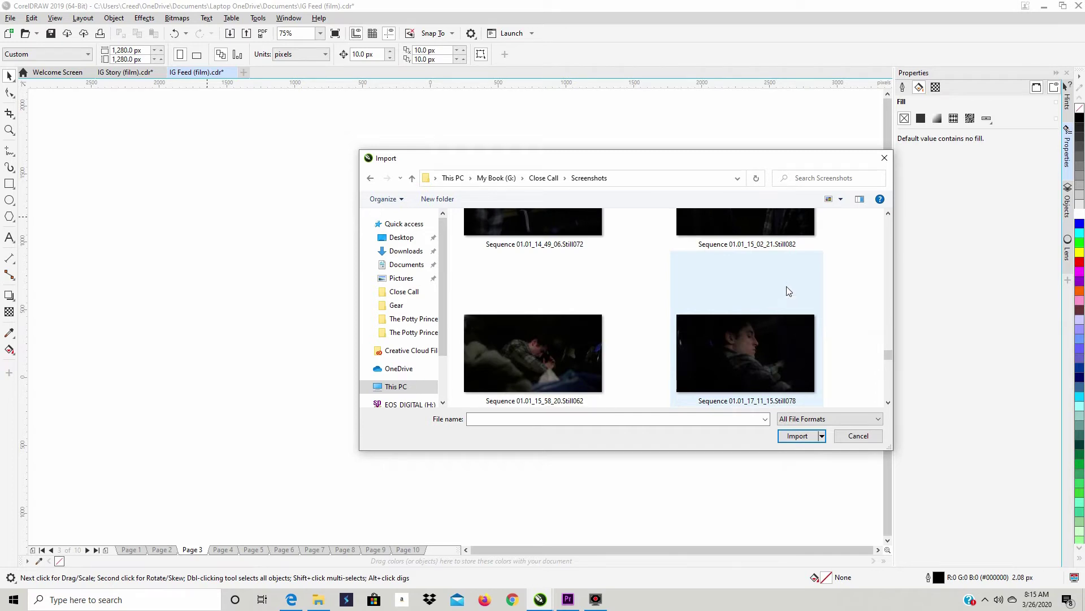
scroll(791, 291, down, 3)
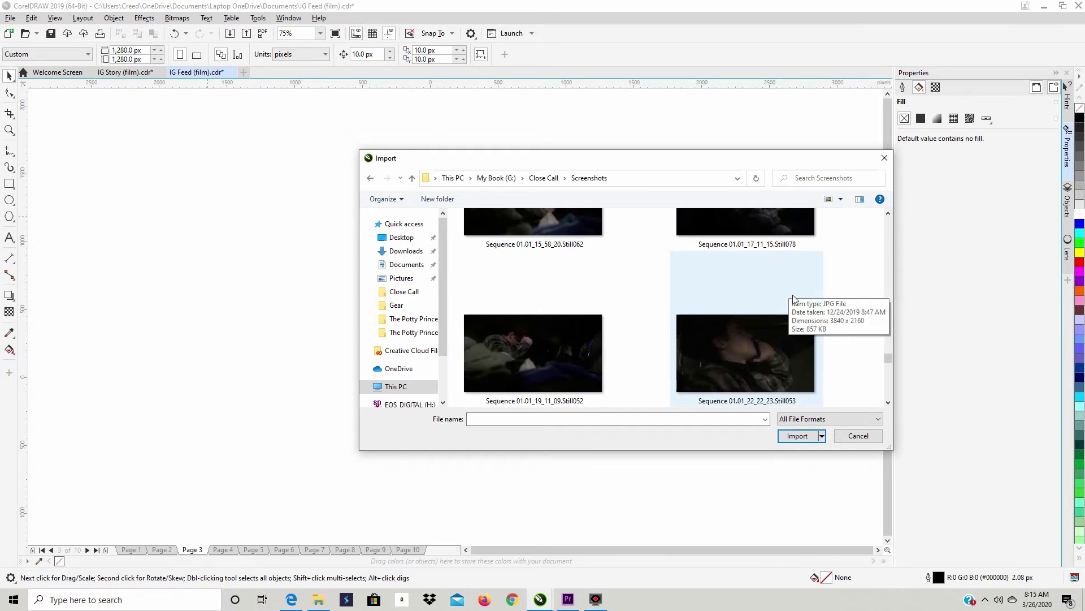
click(783, 341)
Step: Add Sequence 01.01_06_00_01.Still064 to the selection, import both stills, and place them at original size from the same point beside the page
scroll(841, 326, down, 3)
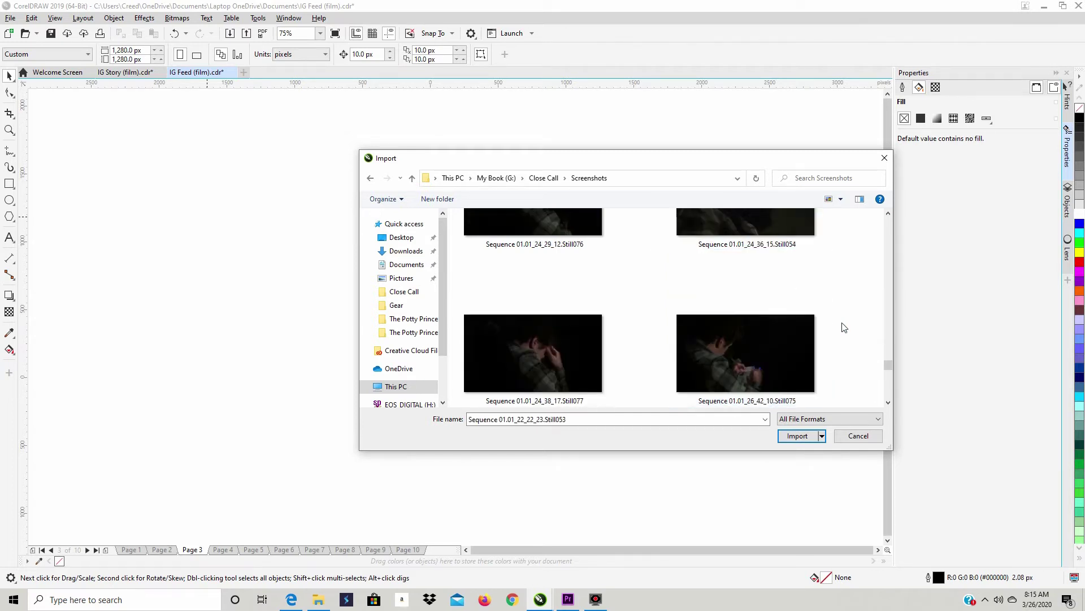
scroll(844, 326, down, 3)
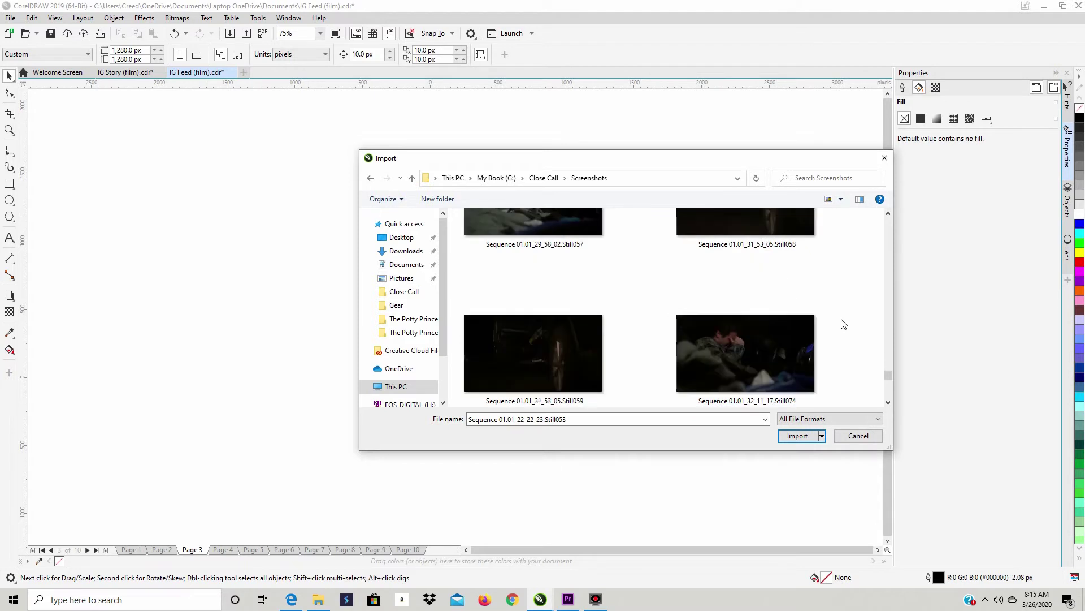
scroll(844, 324, up, 5)
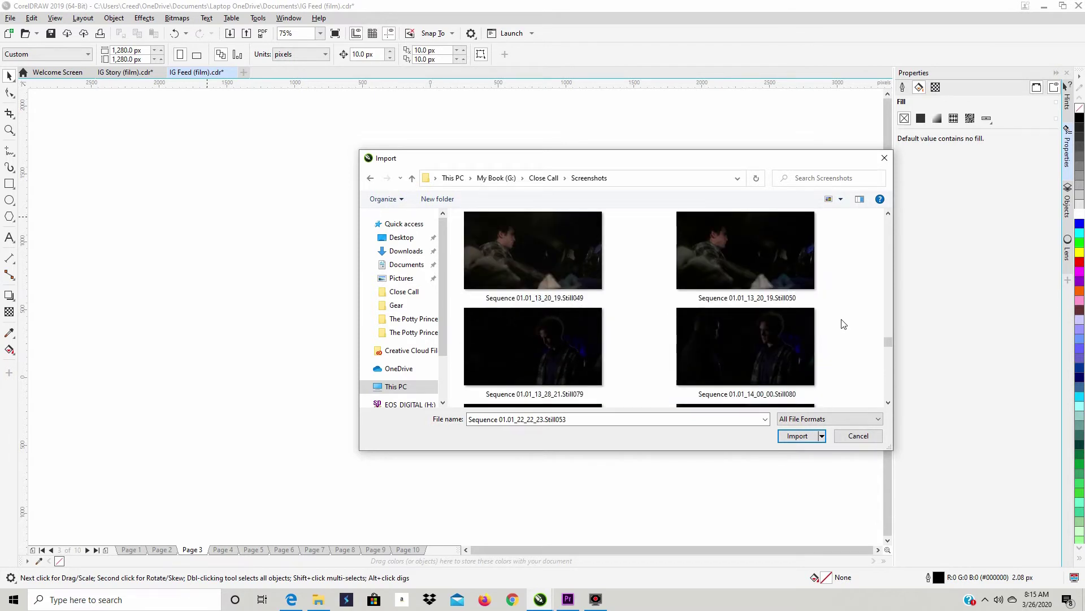
scroll(844, 324, up, 3)
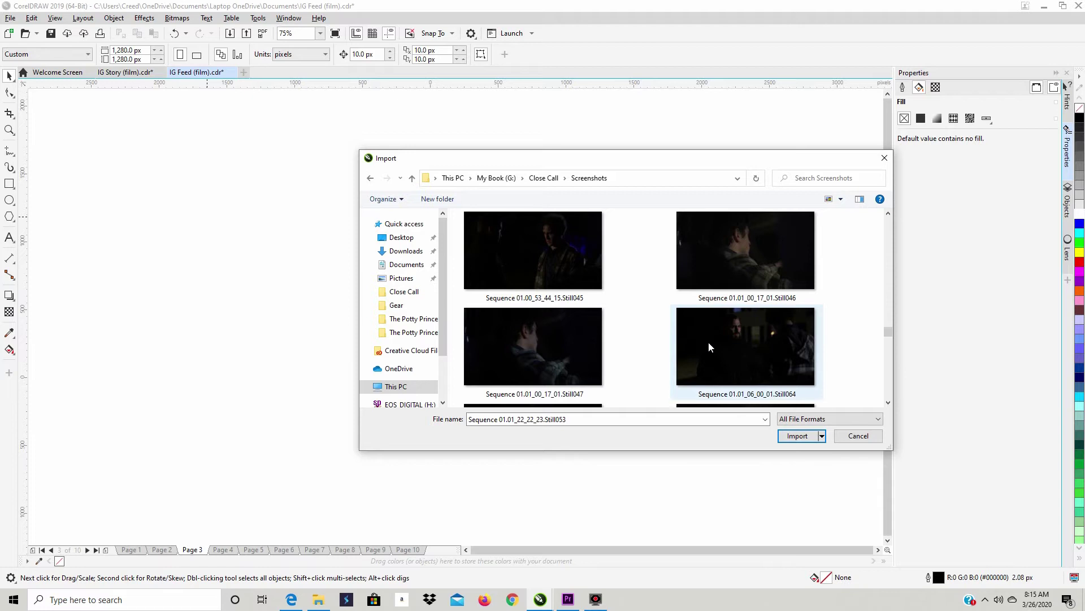
ctrl+click(753, 346)
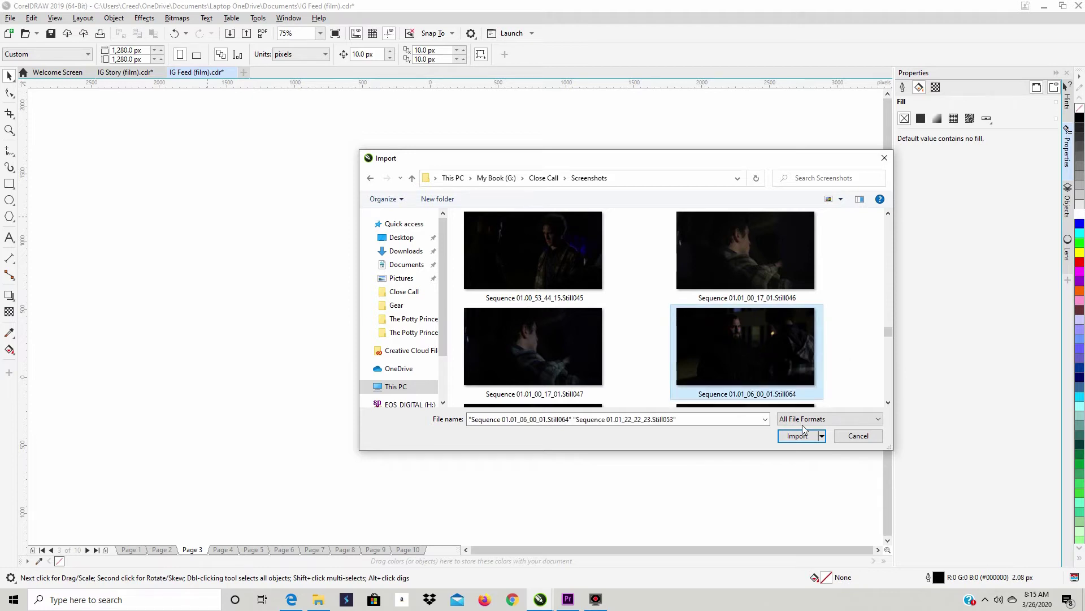
click(797, 436)
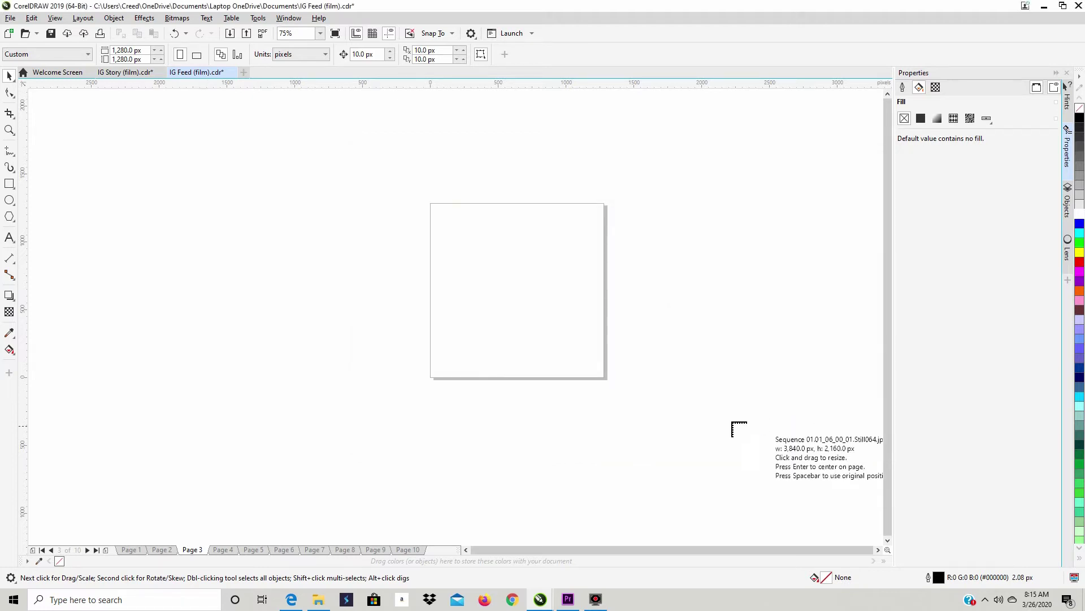
click(97, 188)
click(97, 189)
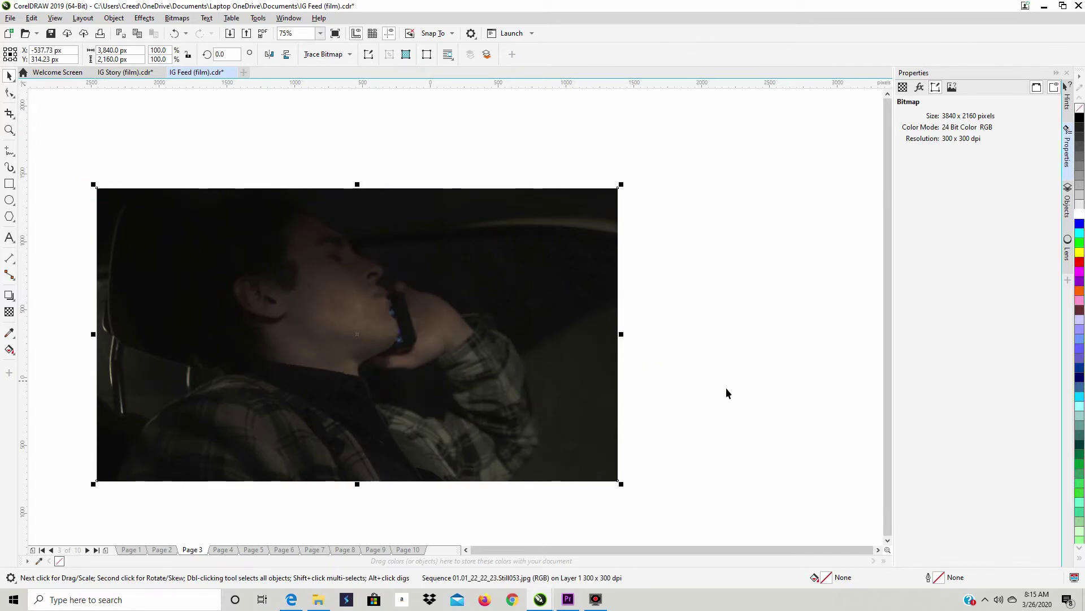
Step: Scale both imported stills together to about 1,271 x 715 px and move them close to the page's left edge
drag(670, 511, 136, 139)
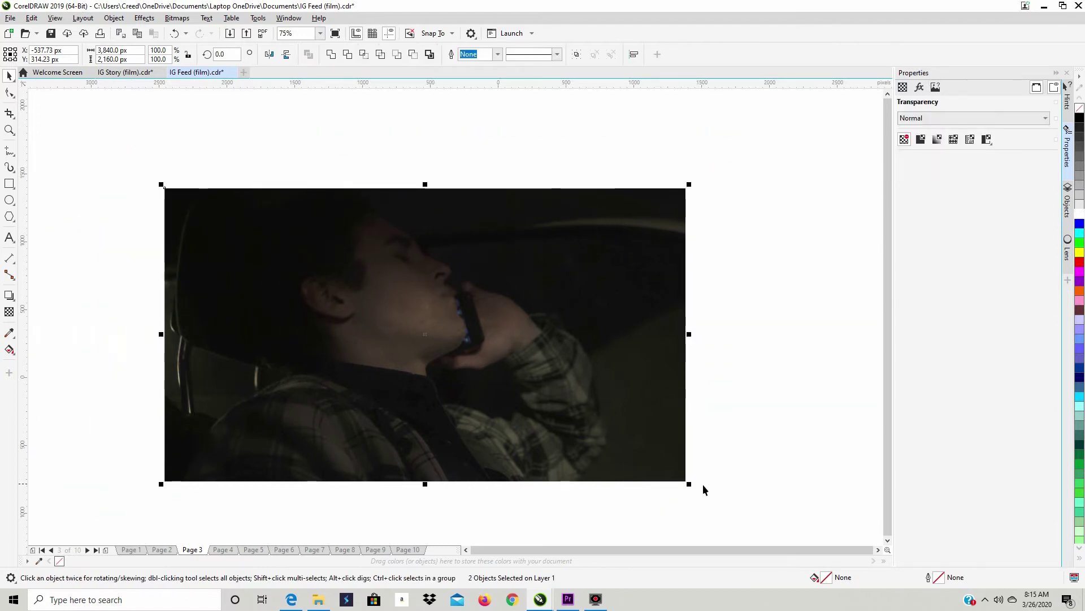
drag(690, 484, 340, 289)
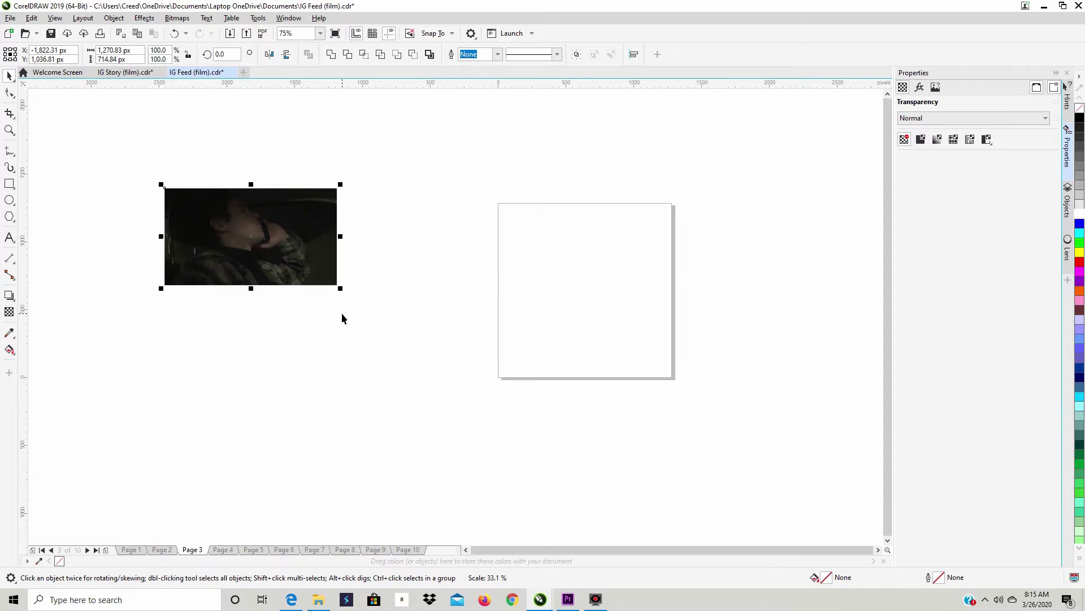
drag(269, 234, 425, 247)
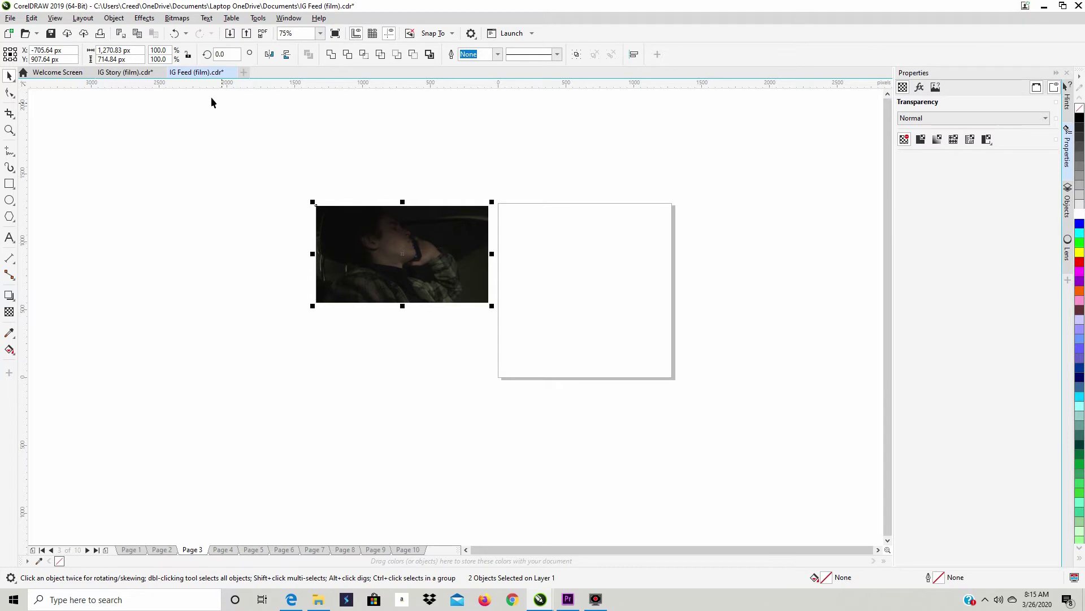
Step: Set the width of both stills to 1280 px and reposition them just left of the page
click(132, 50)
text(1280)
key(Return)
drag(431, 250, 452, 263)
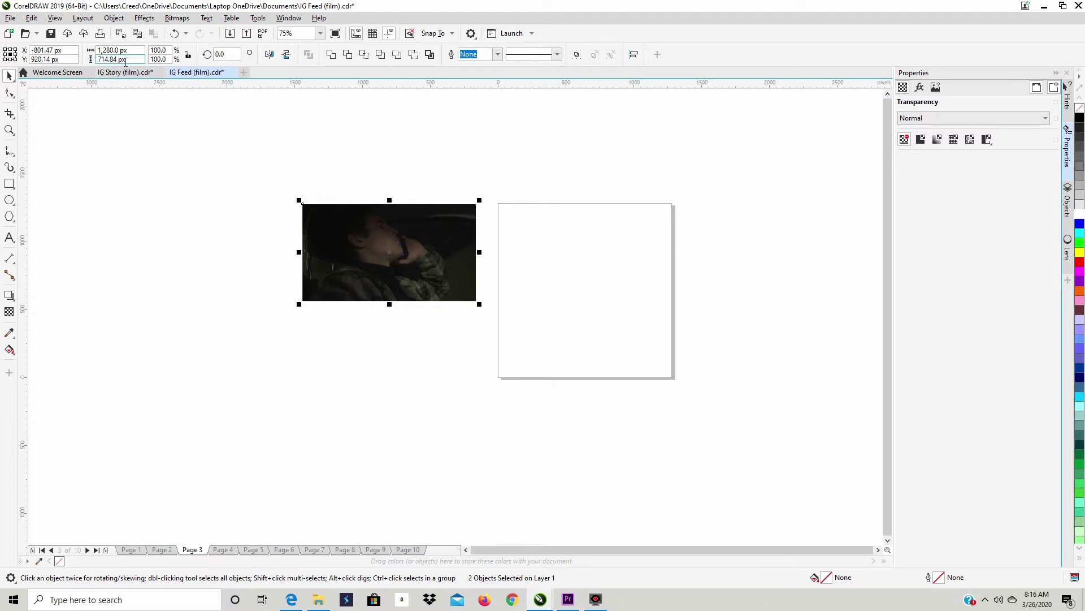
Step: Try setting the height of both stills to 400 px, and undo the change
drag(128, 60, 97, 60)
text(400)
key(Return)
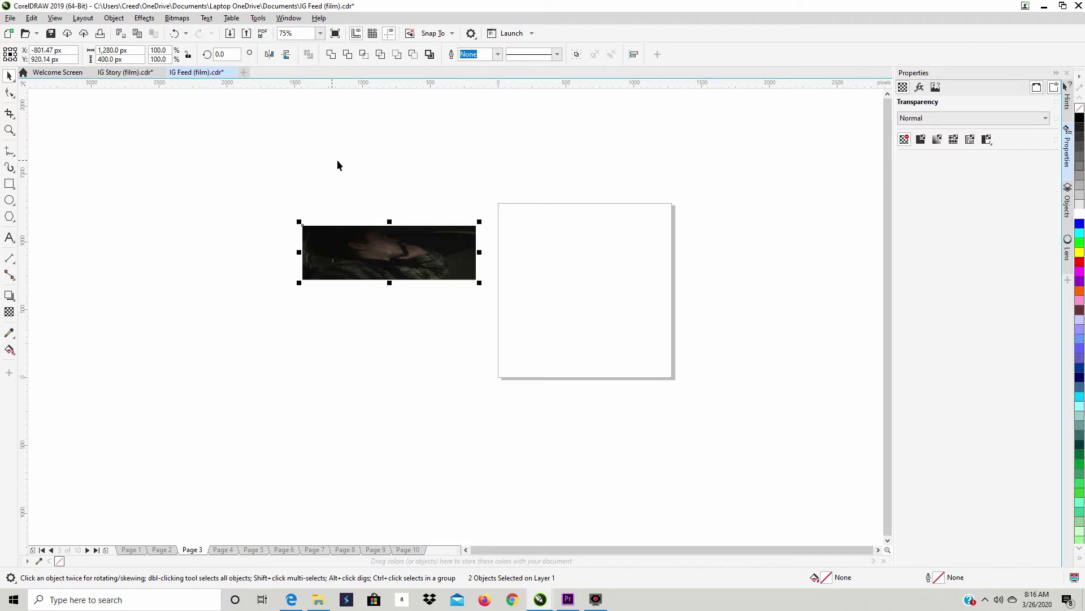
click(174, 33)
Step: Draw a rectangle to the left of the stills and set its size to 1280 x 400 px
click(9, 184)
mouse_move(161, 219)
mouse_down()
mouse_move(266, 284)
mouse_move(241, 270)
mouse_up()
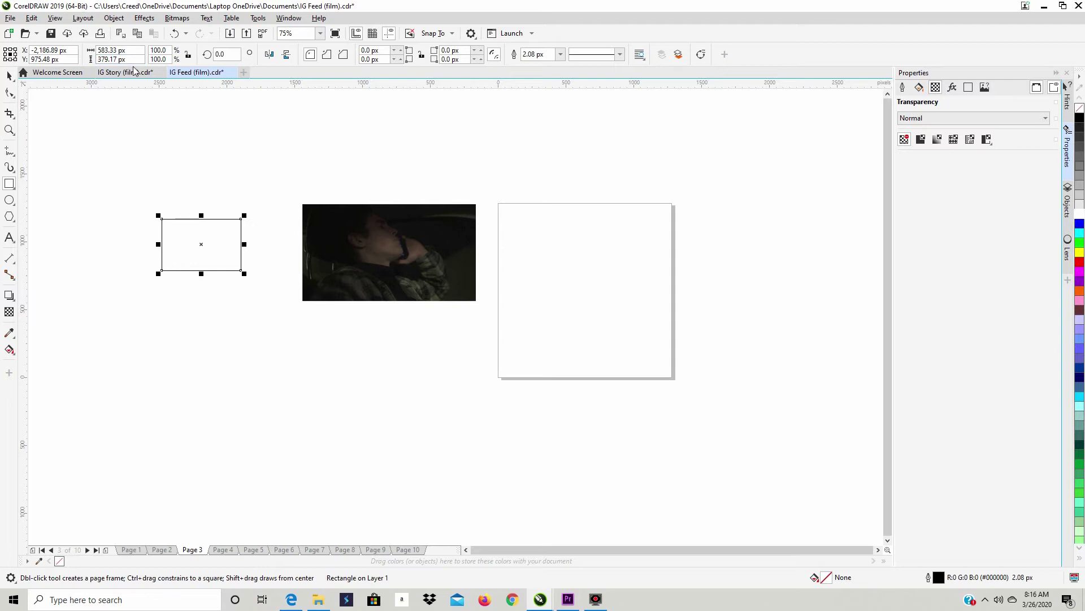
click(112, 50)
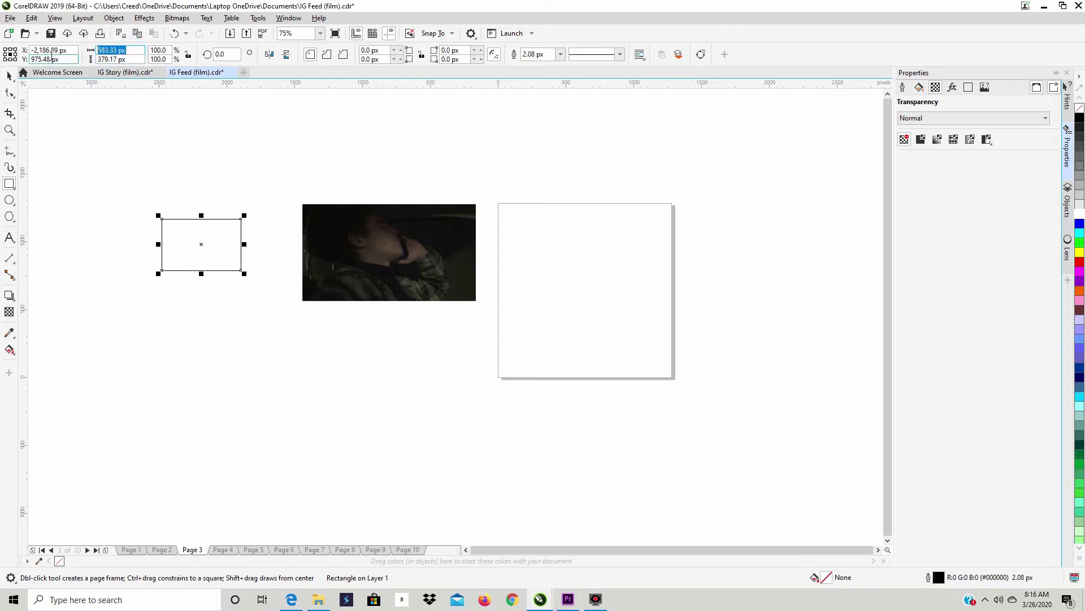
text(1280)
click(128, 59)
text(400)
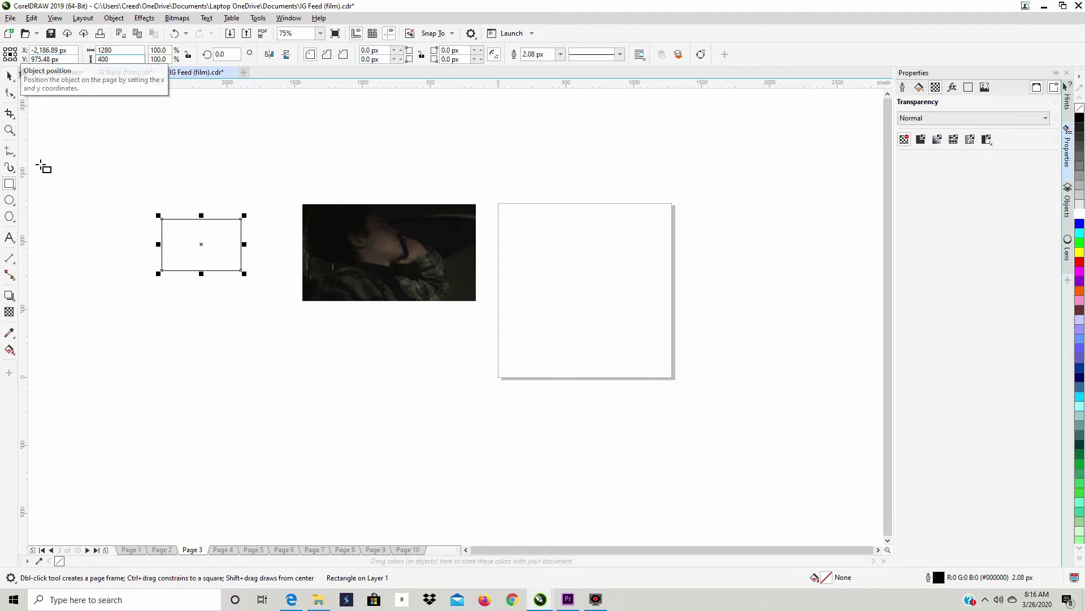
key(Return)
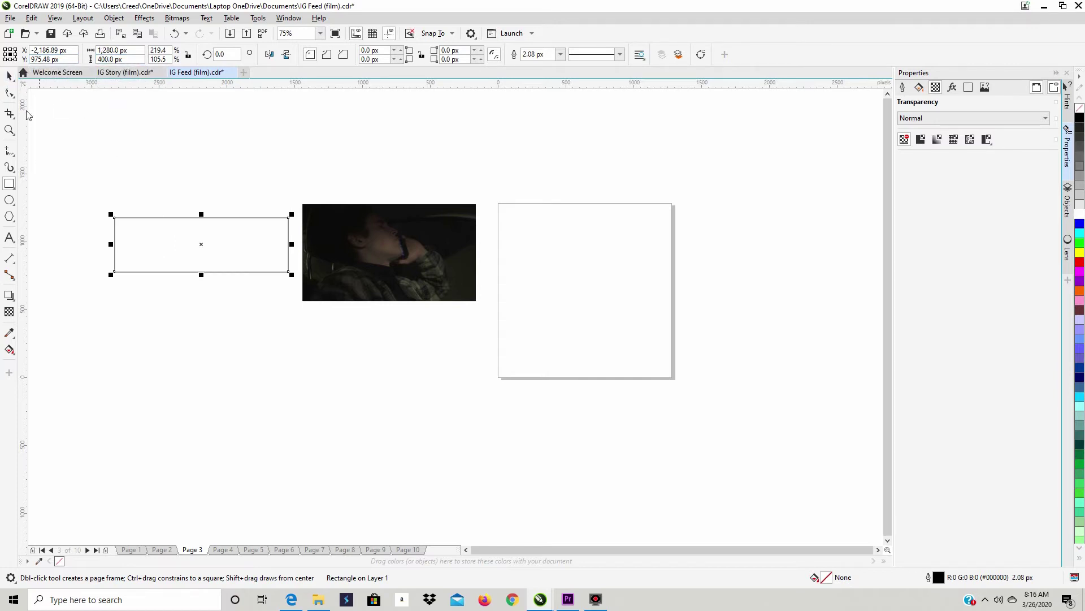
Step: Move the rectangle over the stills and enlarge the front still to about 1,330 x 743 px so it covers the rectangle's width
click(9, 75)
drag(217, 241, 400, 242)
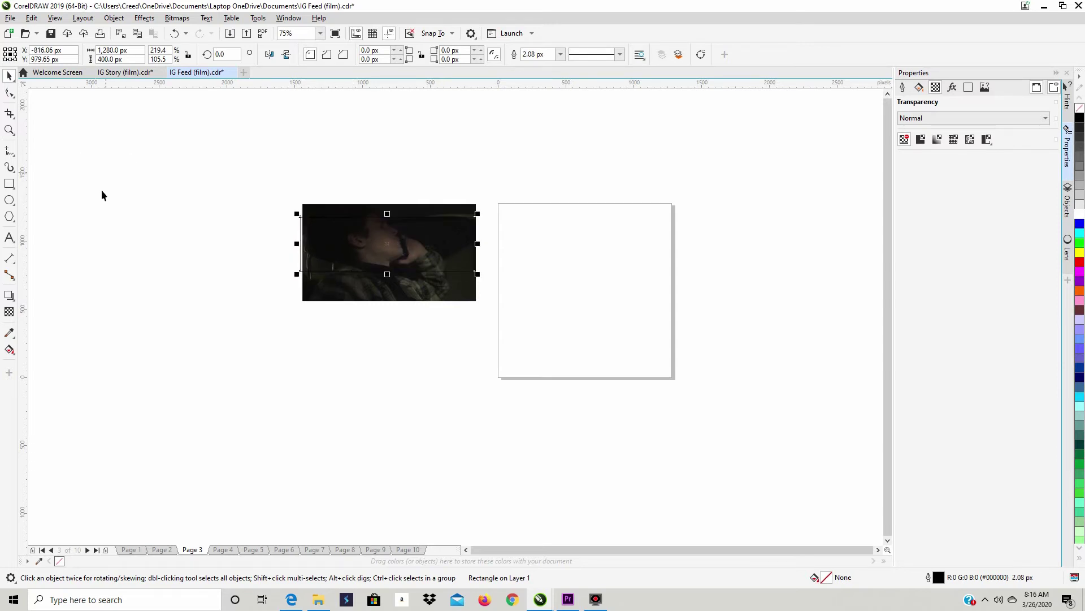
click(329, 289)
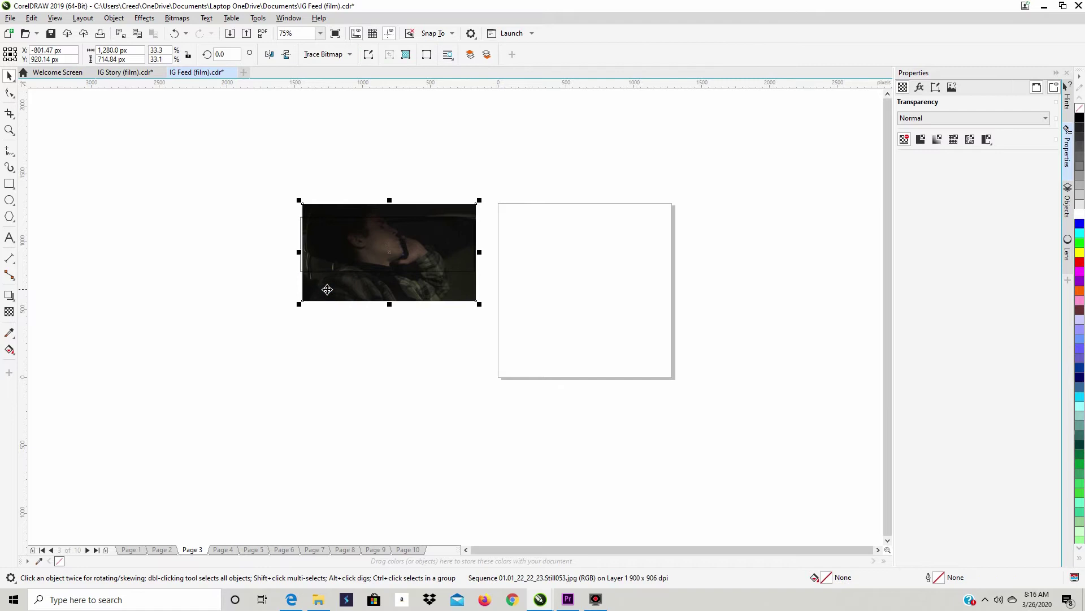
mouse_move(299, 304)
mouse_down()
mouse_move(288, 310)
mouse_move(297, 304)
mouse_up()
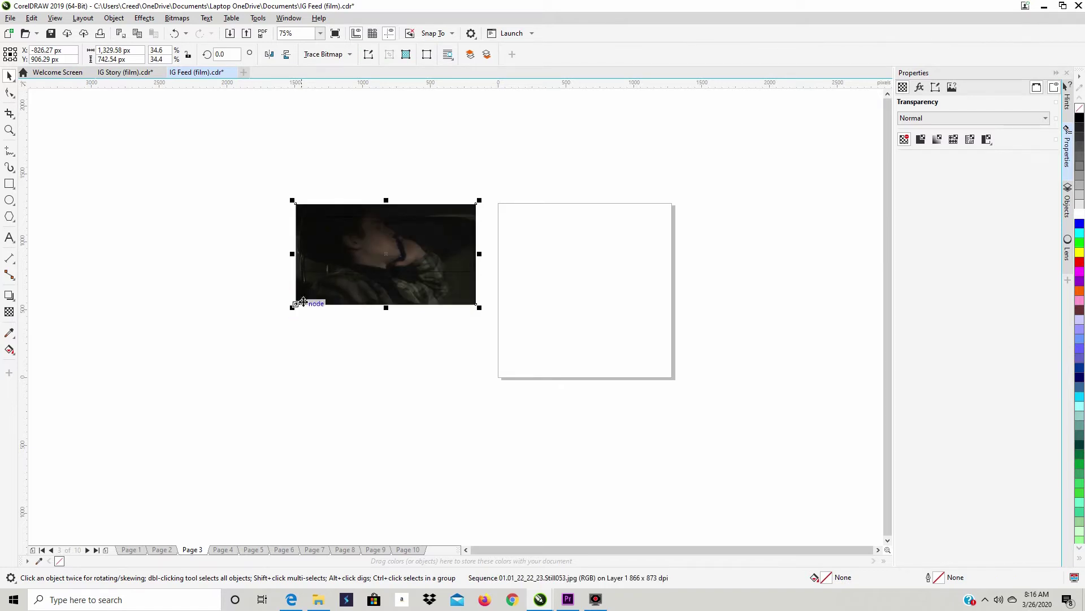
Step: Intersect the rectangle with the front still to produce a 1280 x 400 px strip of the image
click(344, 256)
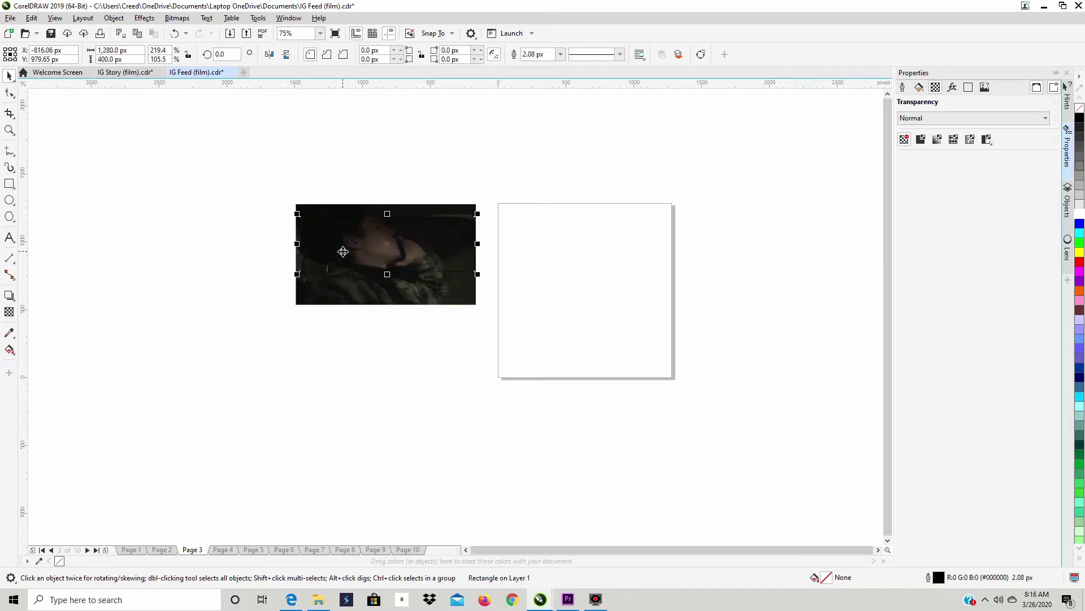
shift+click(425, 291)
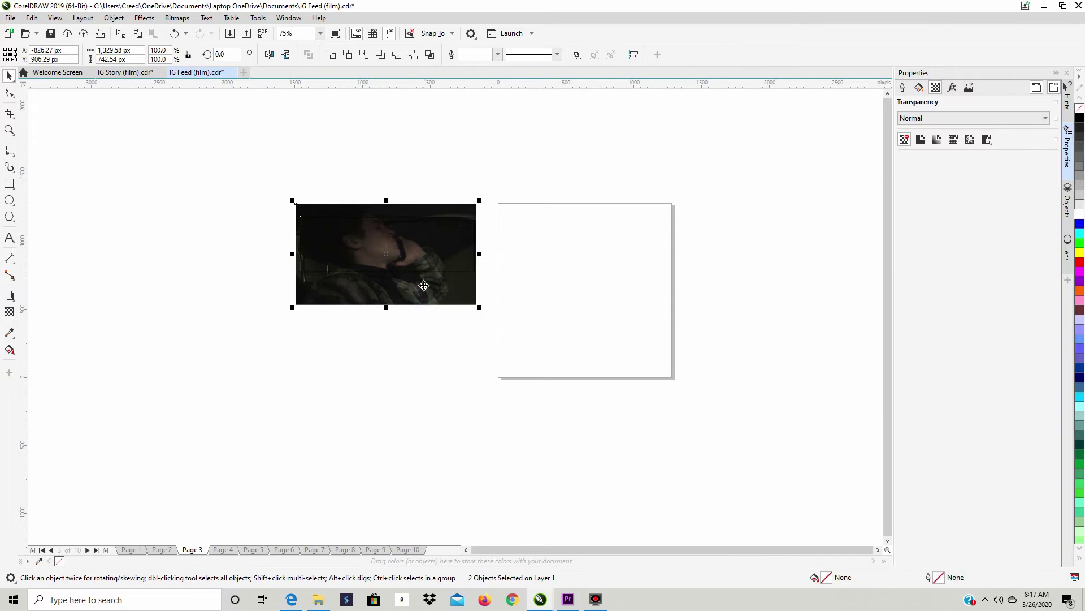
click(364, 54)
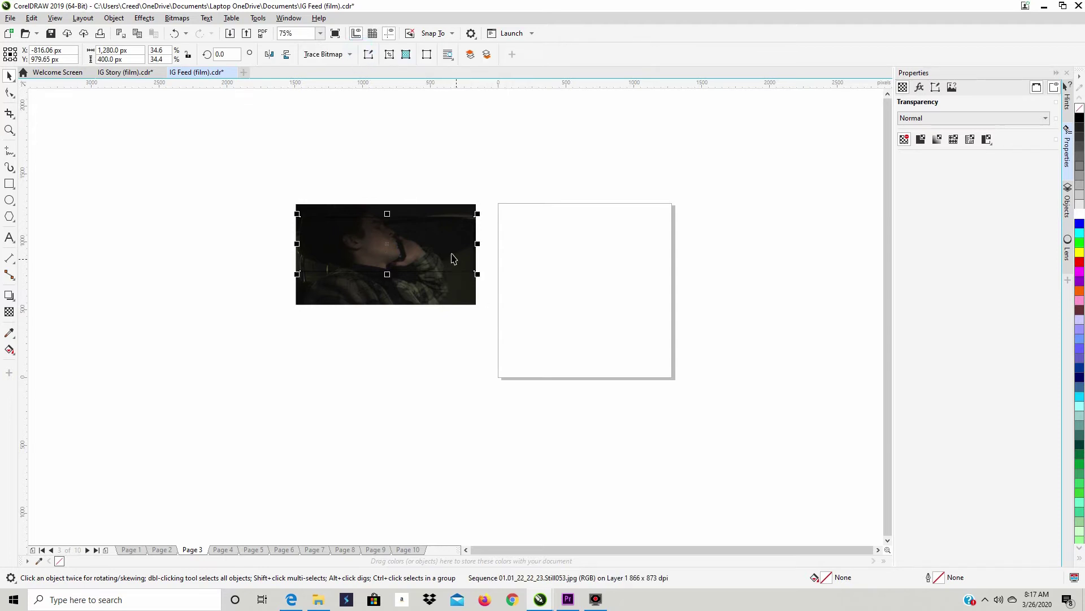
Step: Move the uncropped front still directly below the cropped strip
click(301, 299)
drag(309, 297, 266, 409)
drag(338, 371, 382, 361)
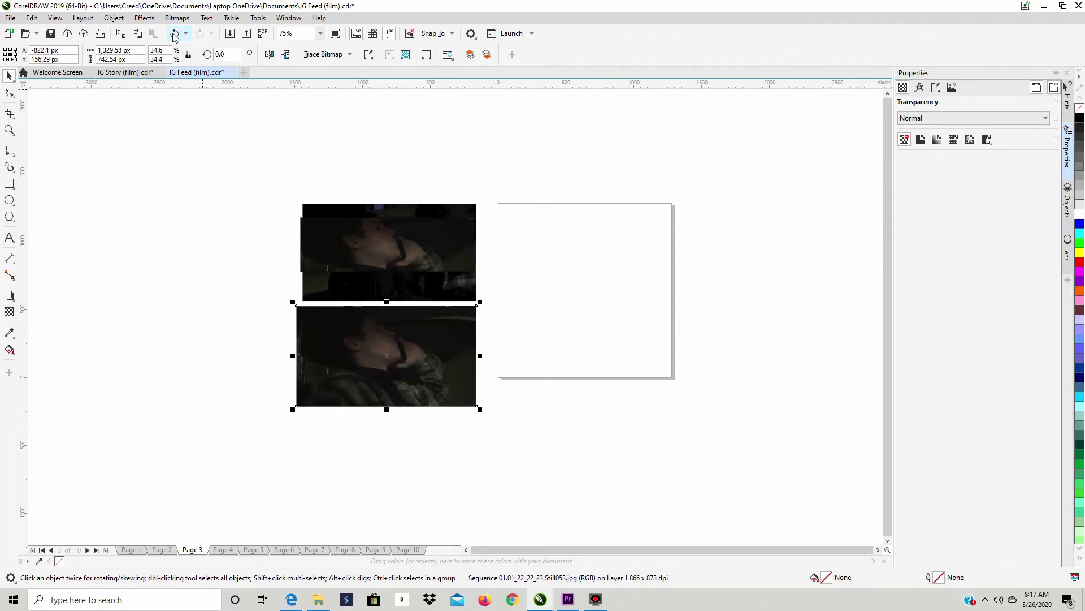
Step: Resize the uncropped still below the strip to 1280 x 400 px for comparison with the crop
click(134, 50)
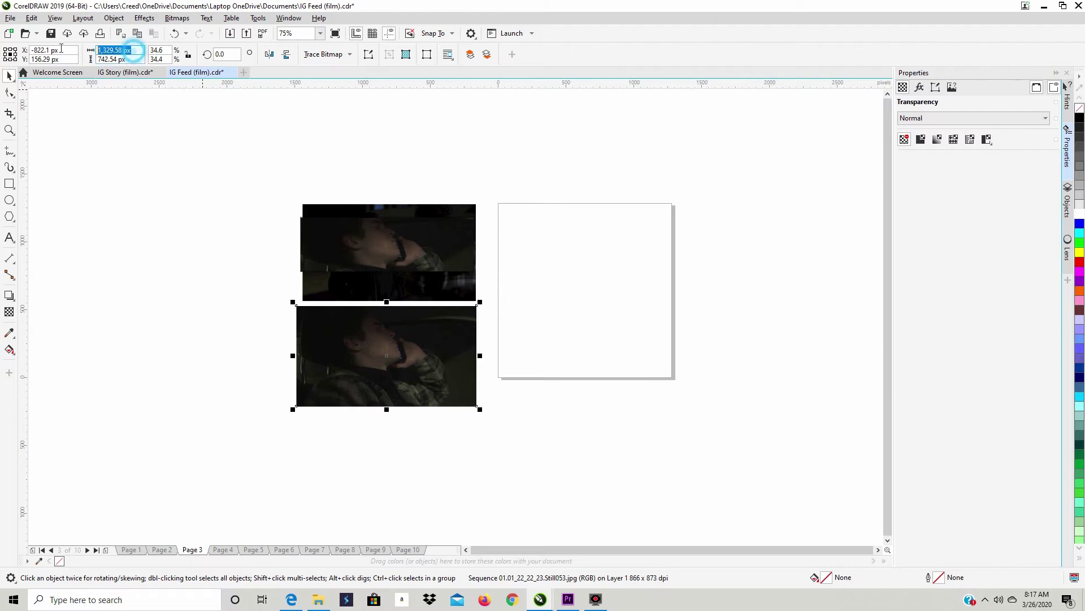
text(1280)
key(Tab)
text(400)
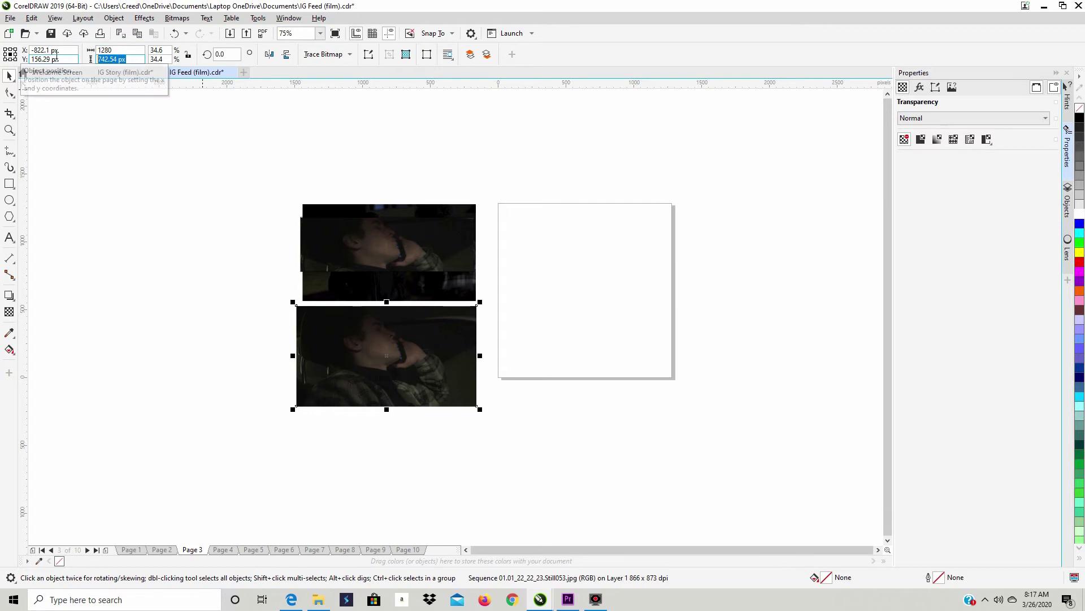
key(Return)
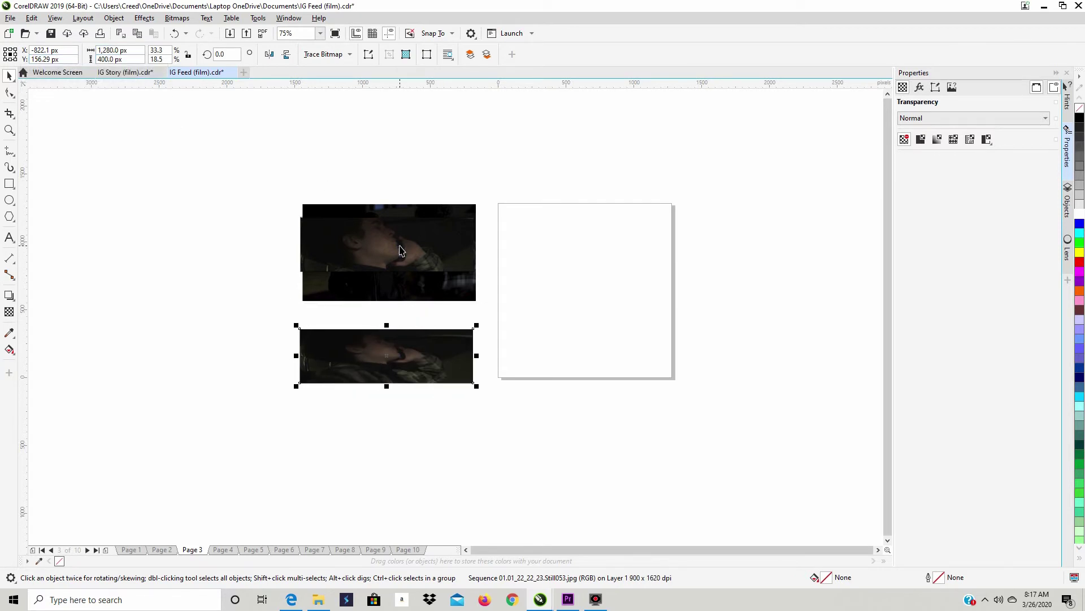
Step: Delete the leftover rectangle over the stills and move the cropped strip directly below the squashed still
click(400, 246)
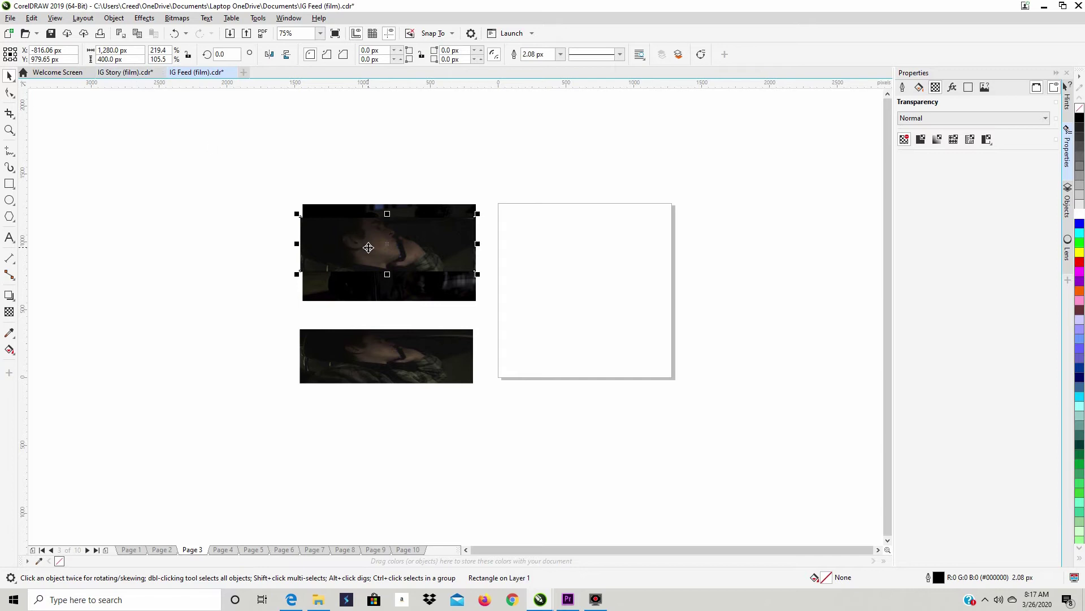
drag(393, 247, 396, 417)
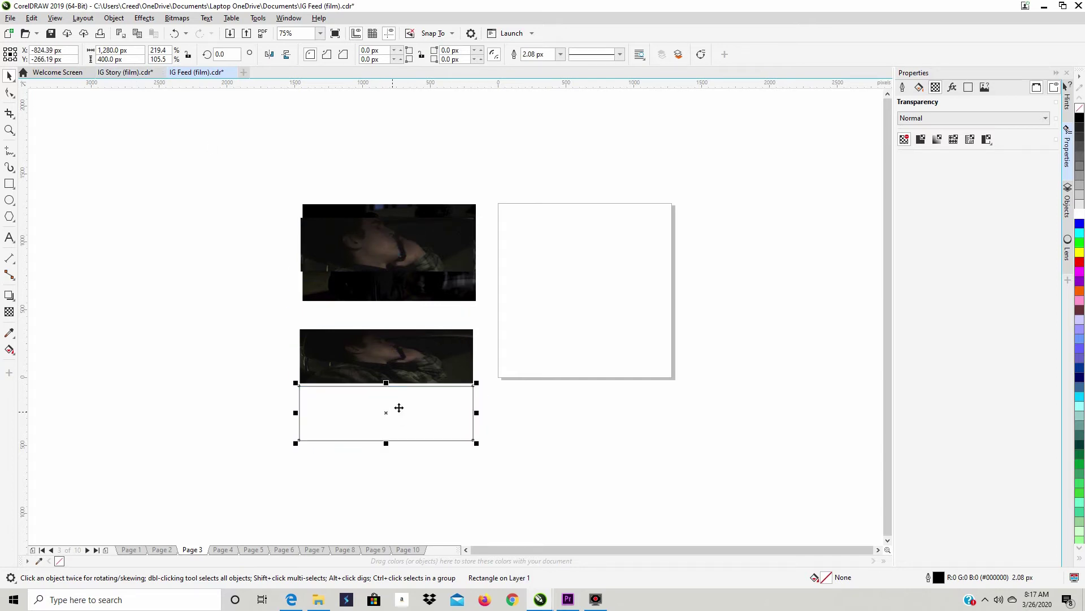
scroll(396, 390, up, 1)
key(Delete)
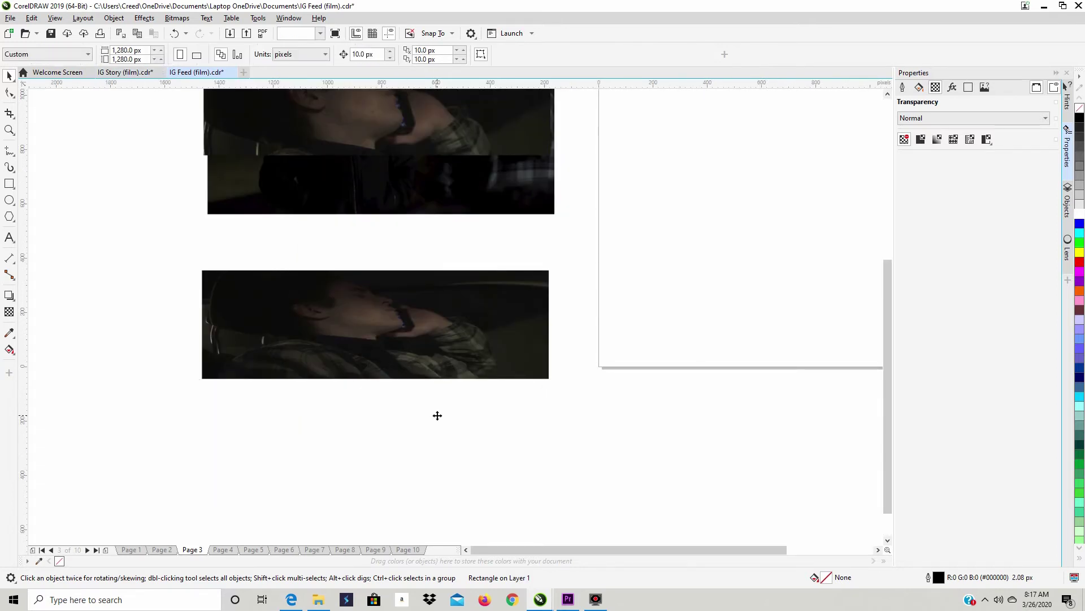
click(413, 143)
drag(413, 144, 412, 477)
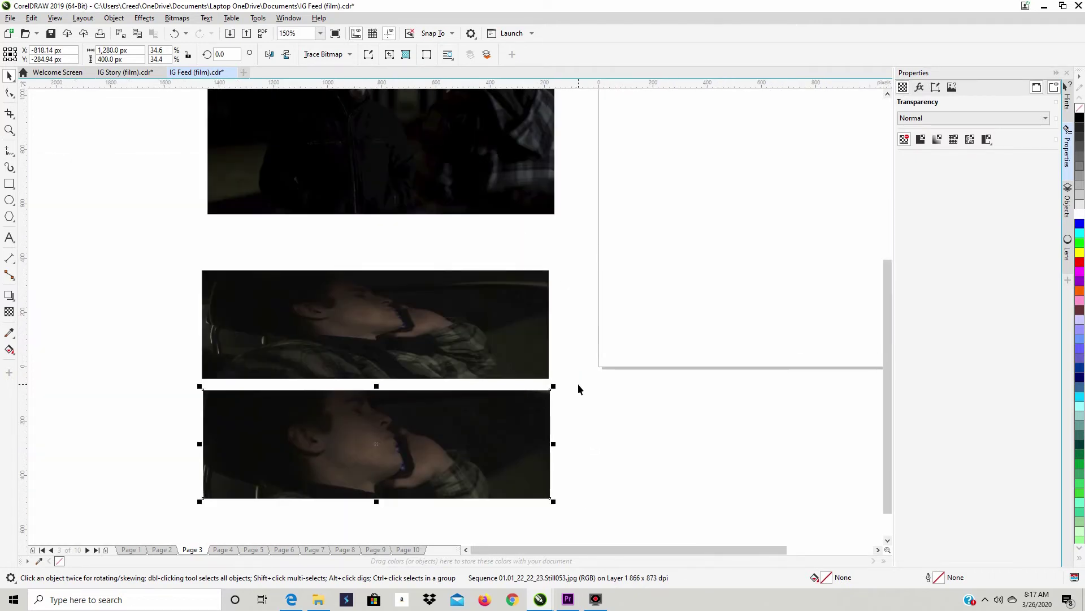
Step: Draw a 1280 x 400 px rectangle in the empty area beside the still of the two men
drag(889, 281, 887, 252)
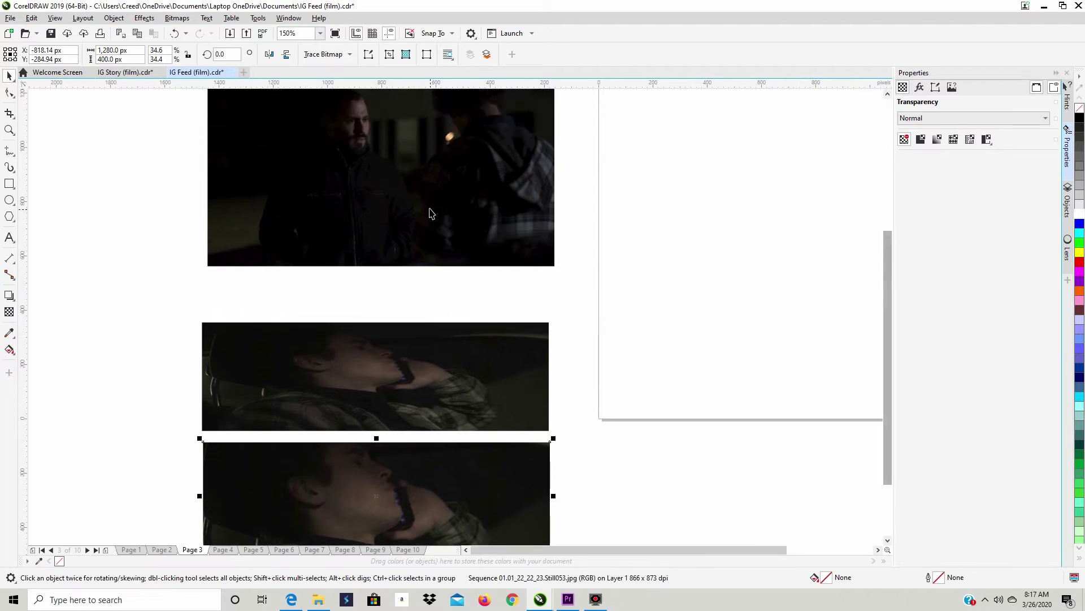
click(428, 198)
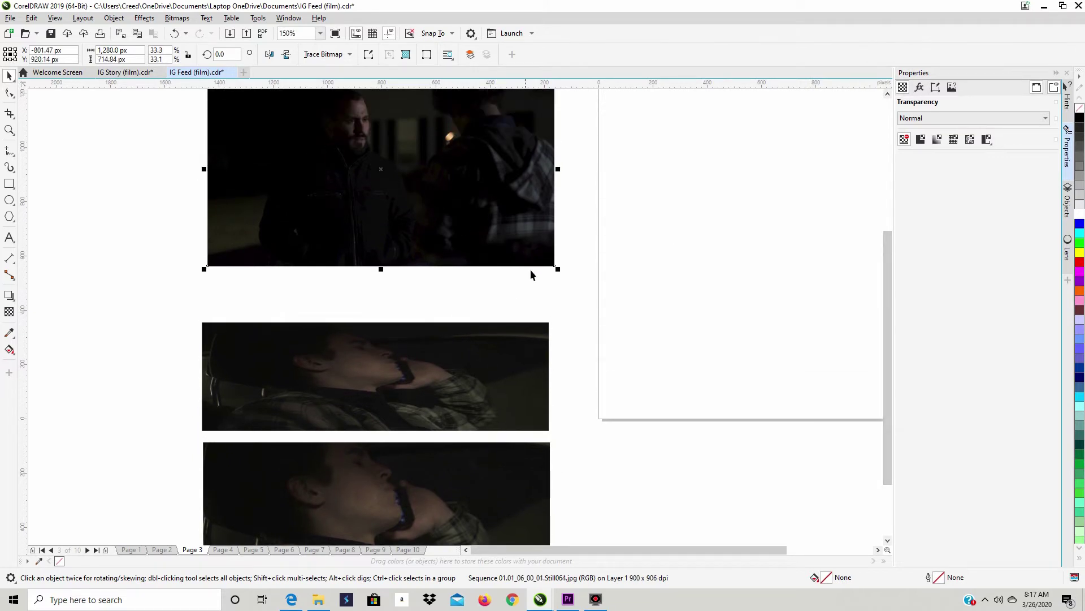
scroll(530, 275, down, 1)
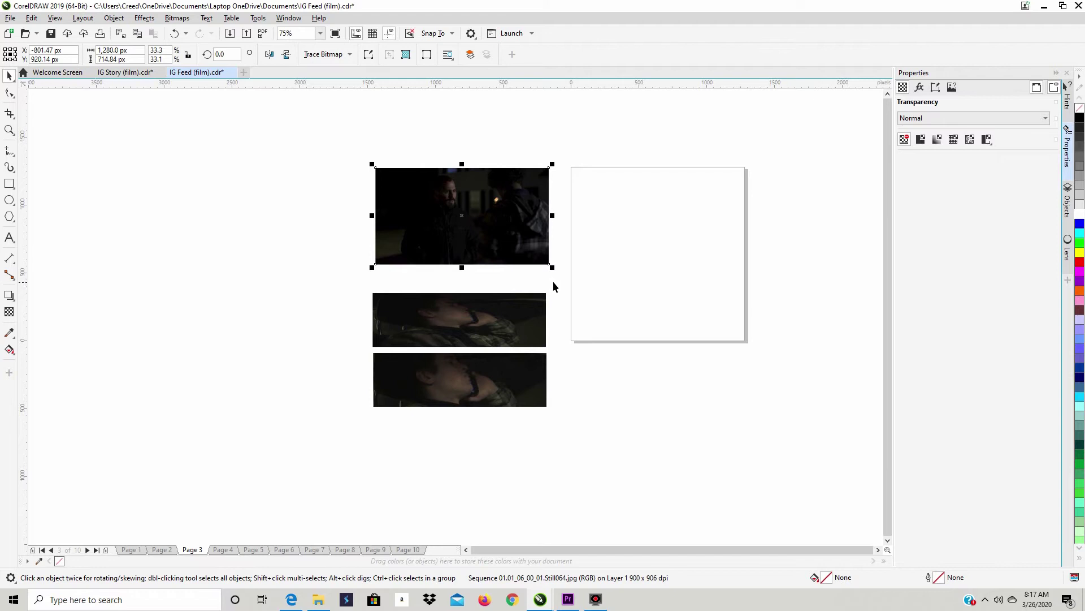
click(9, 184)
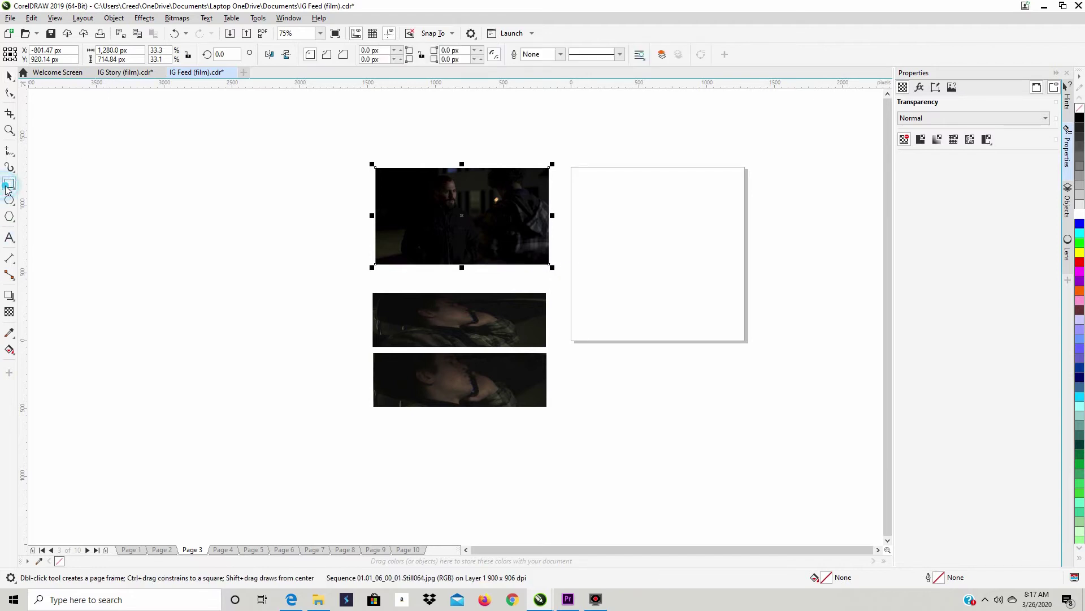
mouse_move(200, 167)
mouse_down()
mouse_move(238, 244)
mouse_move(286, 242)
mouse_up()
click(119, 49)
text(1280)
key(Tab)
text(400)
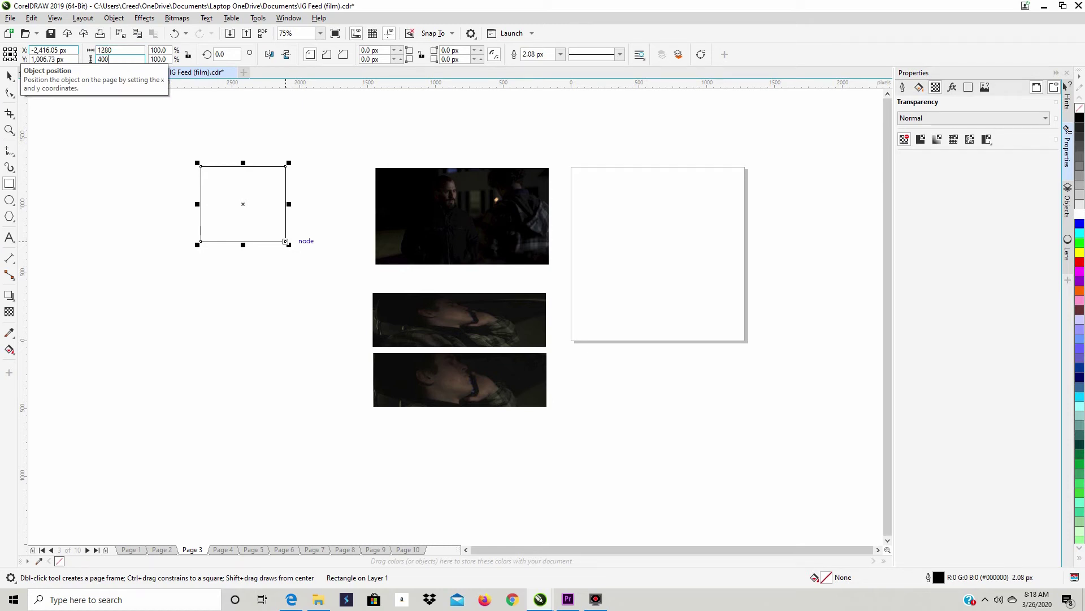
key(Return)
Step: Move the rectangle over the still of the two men and enlarge the still to about 1,396 x 780 px to cover its width
click(9, 76)
drag(238, 201, 460, 199)
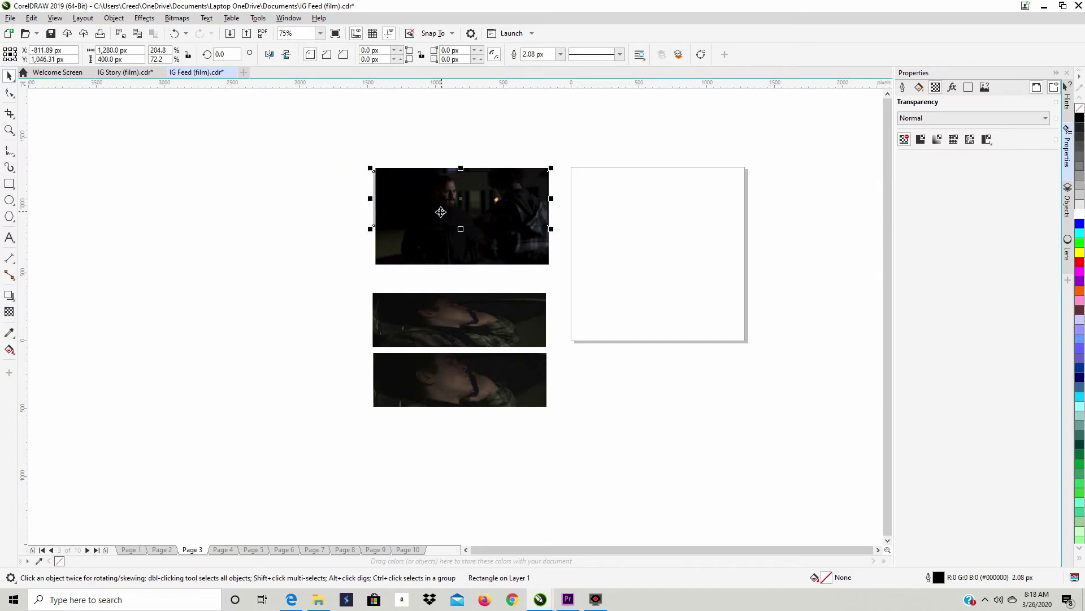
click(436, 253)
mouse_move(374, 265)
mouse_down()
mouse_move(349, 277)
mouse_move(362, 272)
mouse_up()
drag(553, 162, 559, 160)
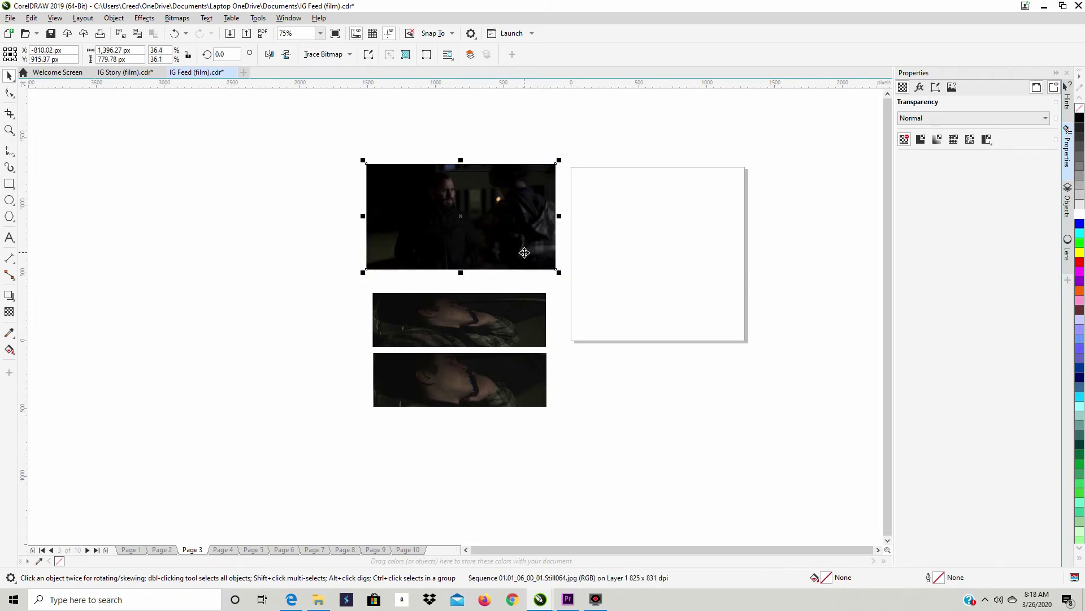
Step: Intersect the rectangle with the enlarged still to produce a 1280 x 400 px strip of the two men
click(487, 207)
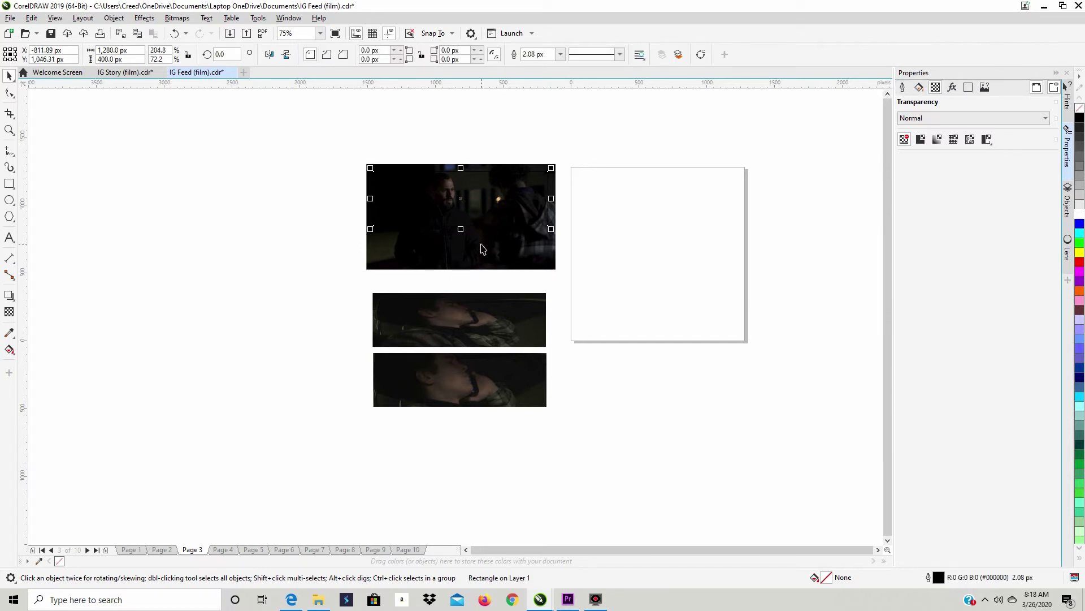
shift+click(473, 259)
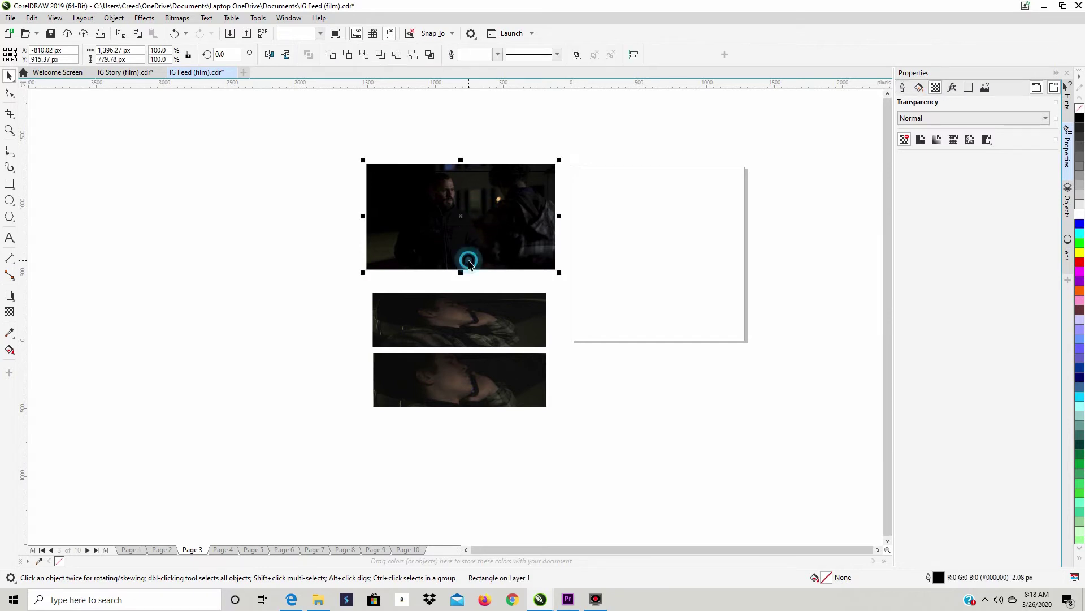
click(364, 54)
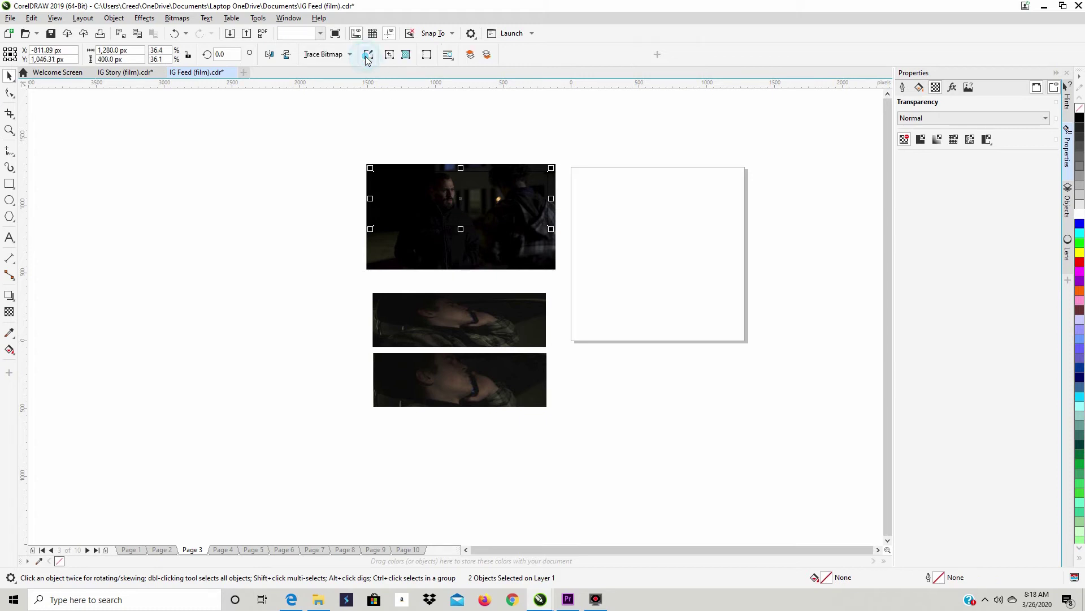
Step: Delete the enlarged uncropped still, the leftover rectangle and the squashed comparison still, keeping only the two cropped strips
click(388, 254)
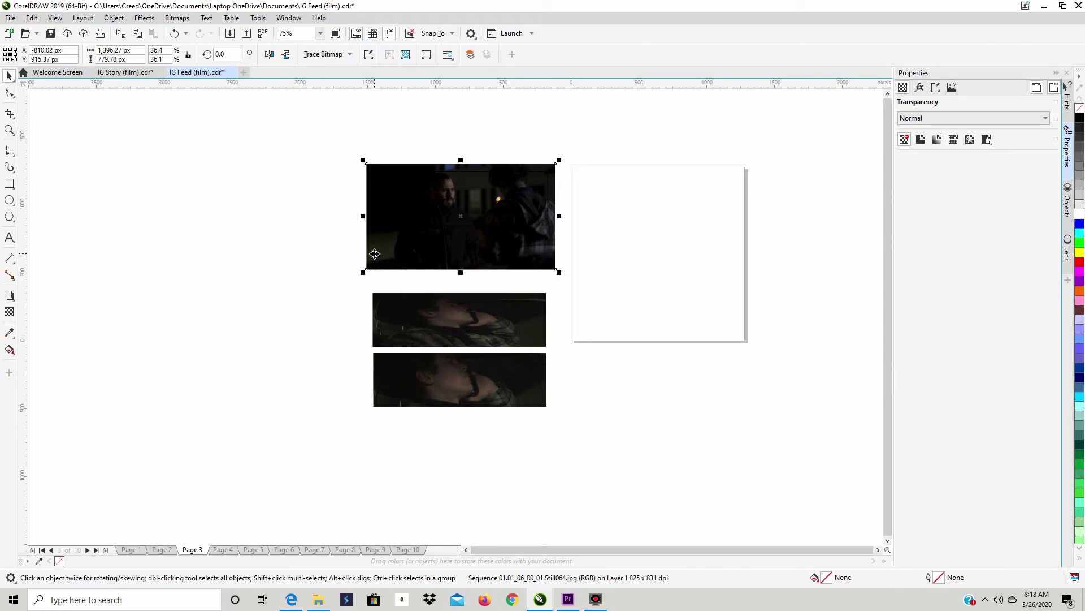
key(Delete)
click(472, 195)
drag(473, 196, 269, 202)
key(Delete)
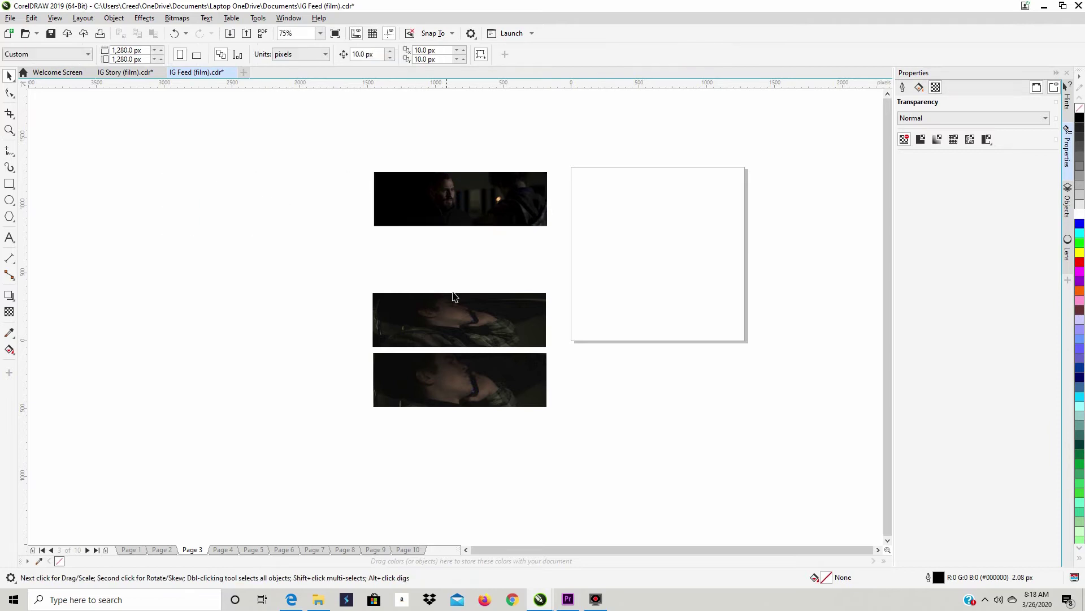
click(487, 319)
key(Delete)
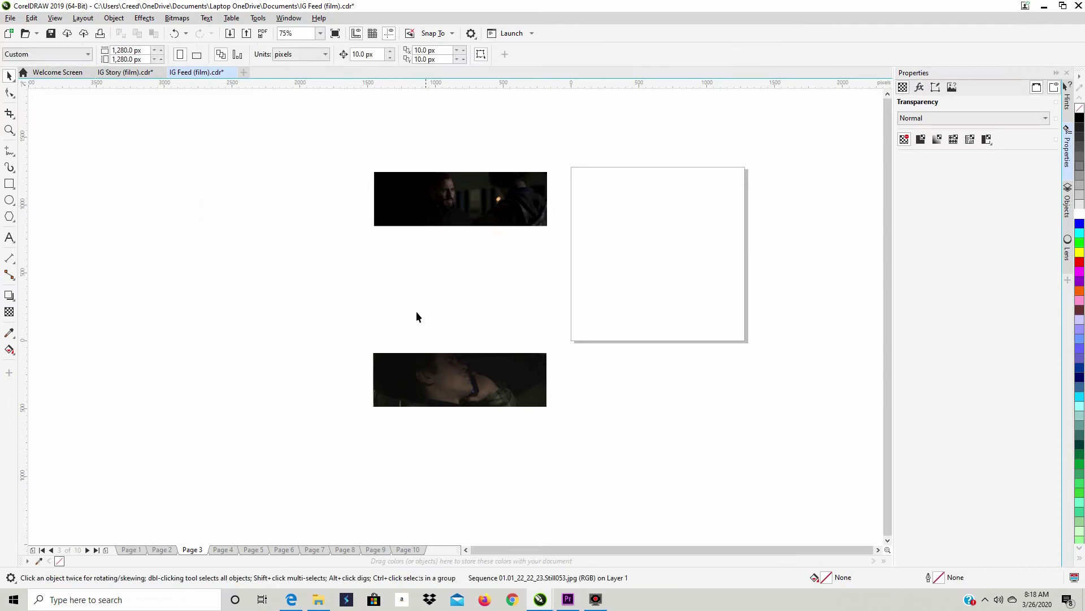
Step: Center the cropped strip of the two men on the page
click(485, 213)
key(p)
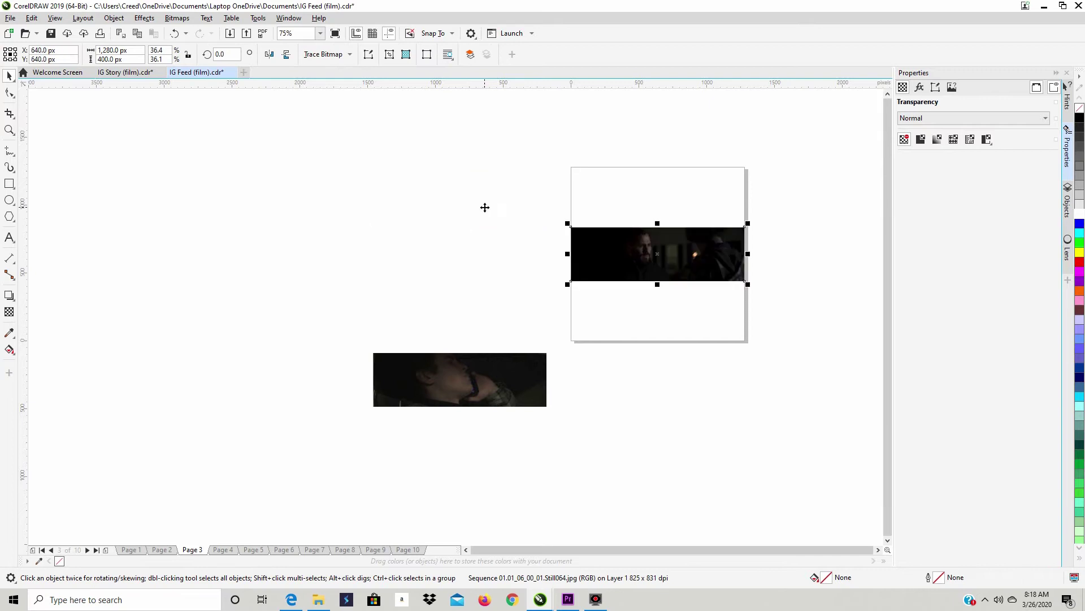
click(511, 385)
key(p)
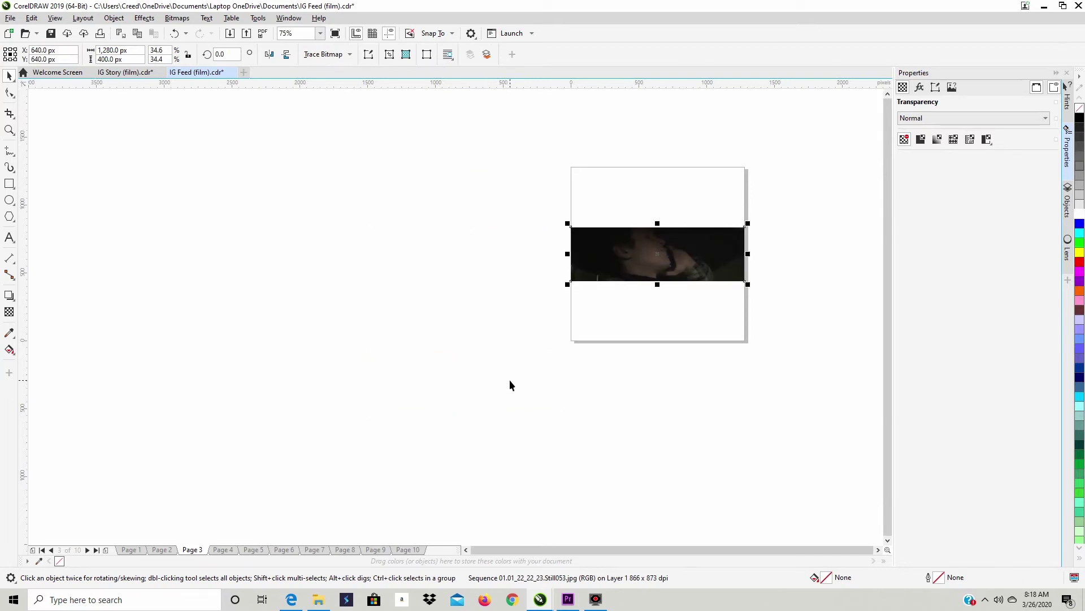
click(175, 34)
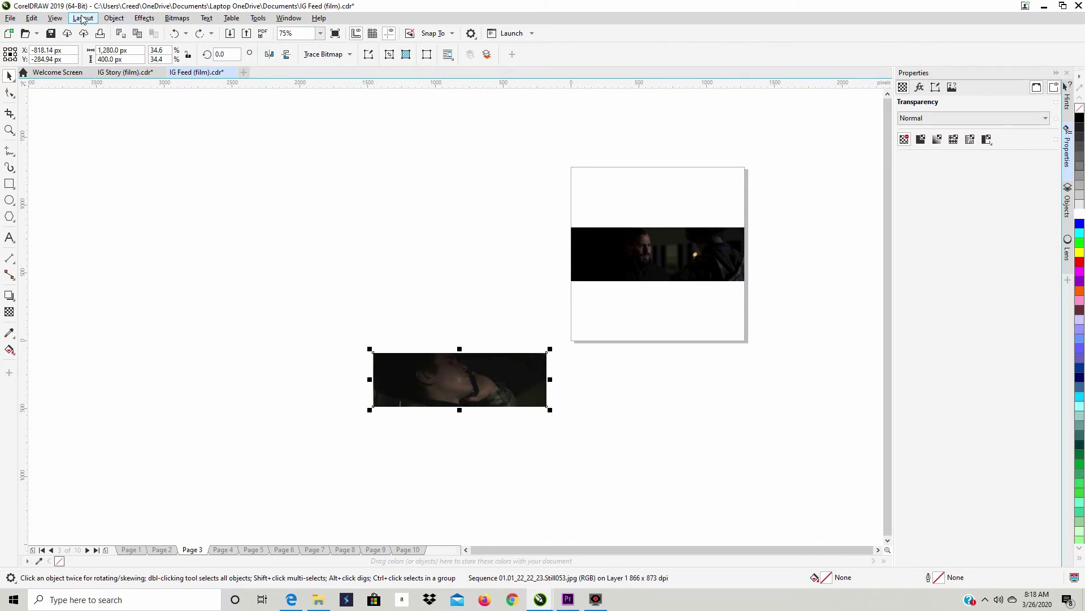
Step: Center the cropped close-up strip on the page and shift it straight up flush with the page's top edge
click(114, 18)
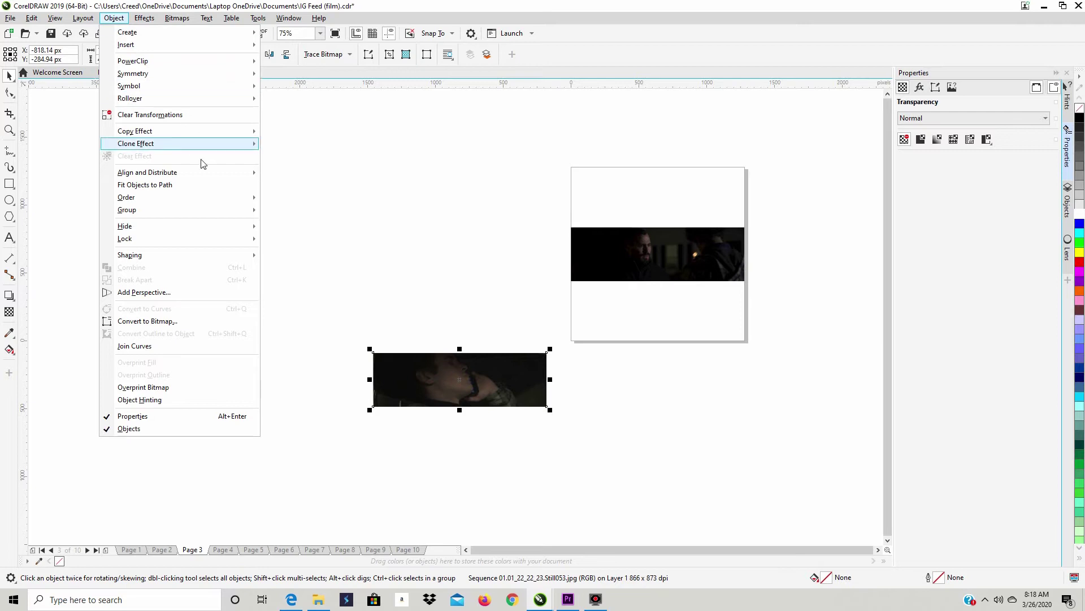
mouse_move(212, 176)
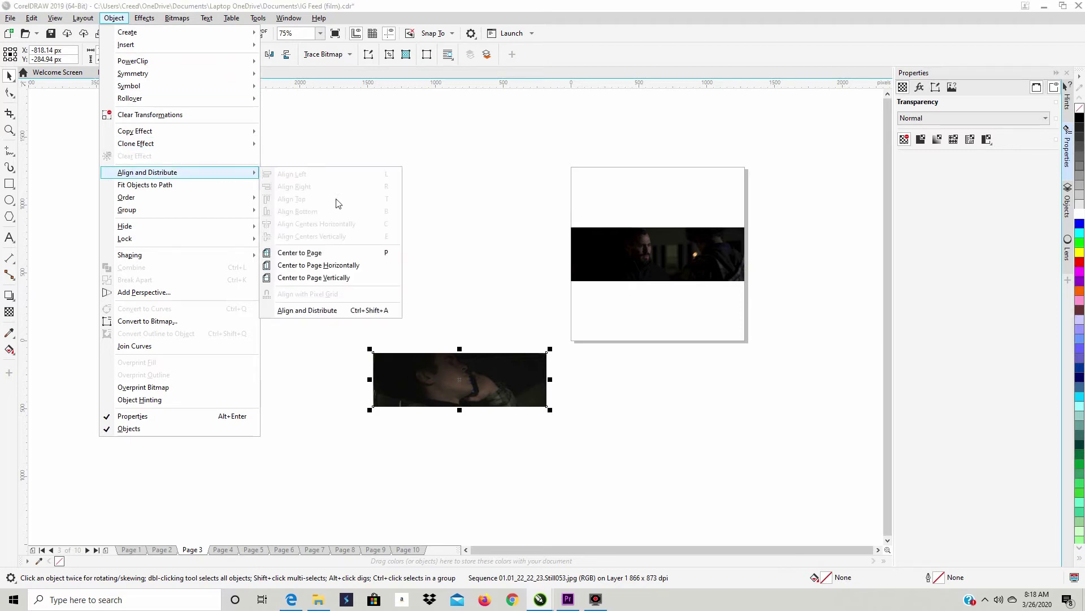
click(361, 256)
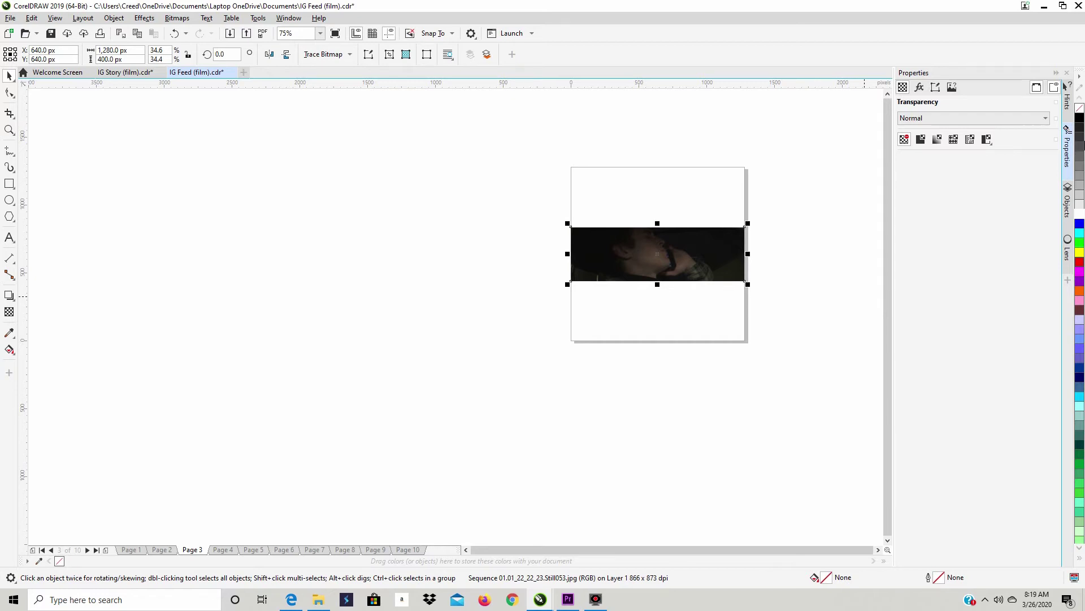
drag(657, 277, 658, 219)
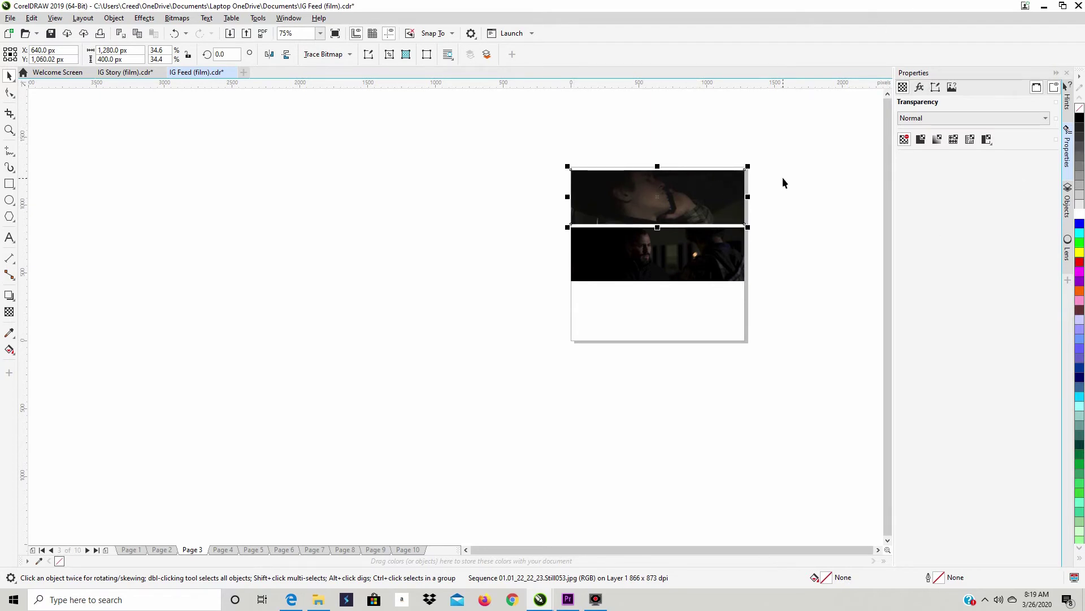
key(Up)
key(Up)
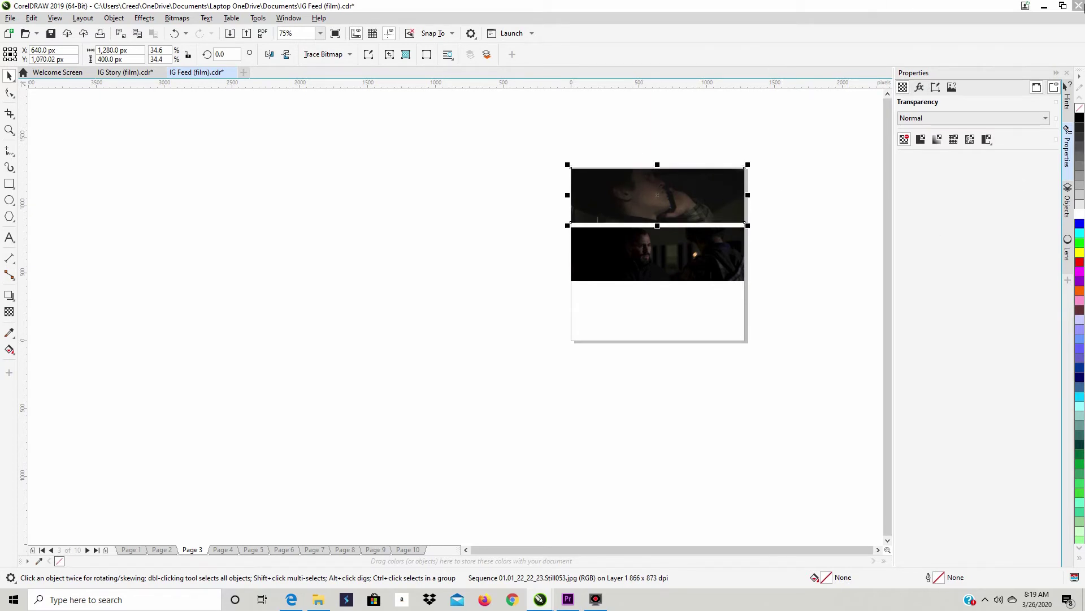
Step: Nudge the strip of the two men straight down until it sits flush with the page's bottom edge
click(715, 260)
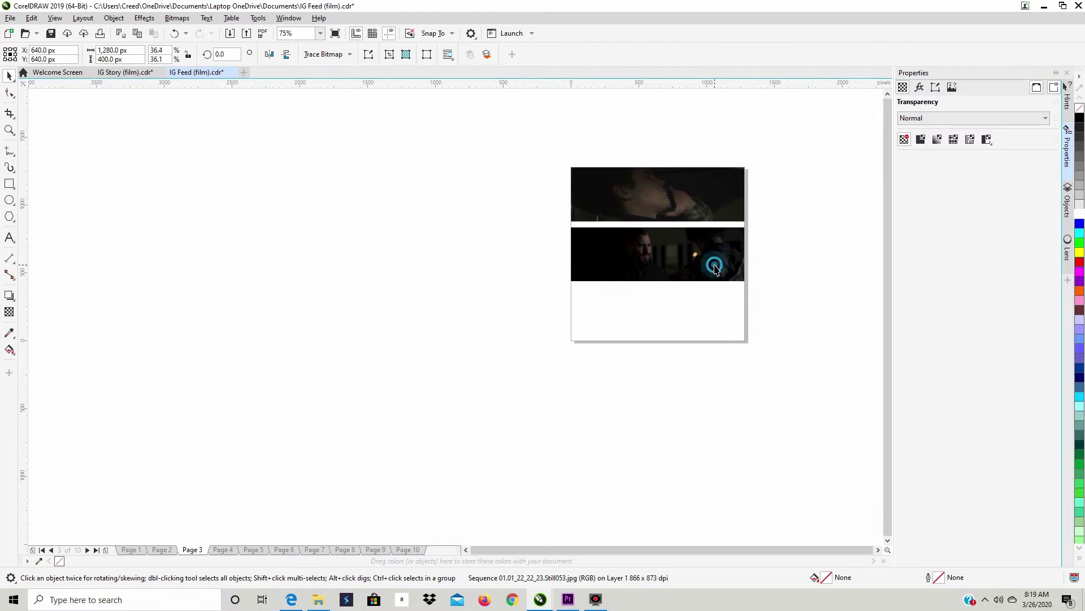
key(Down)
key(Down)
key(Down)
key(Down)
key(Down)
key(Down)
key(Down)
key(Down)
key(Down)
key(Down)
key(Down)
key(Down)
key(Down)
key(Down)
key(Down)
key(Down)
key(Down)
key(Down)
key(Down)
key(Down)
key(Down)
key(Down)
key(Down)
key(Down)
key(Down)
key(Down)
key(Down)
key(Down)
key(Down)
key(Down)
key(Down)
key(Down)
key(Down)
key(Down)
key(Down)
key(Down)
key(Down)
key(Down)
key(Down)
key(Down)
key(Down)
key(Down)
key(Down)
key(Down)
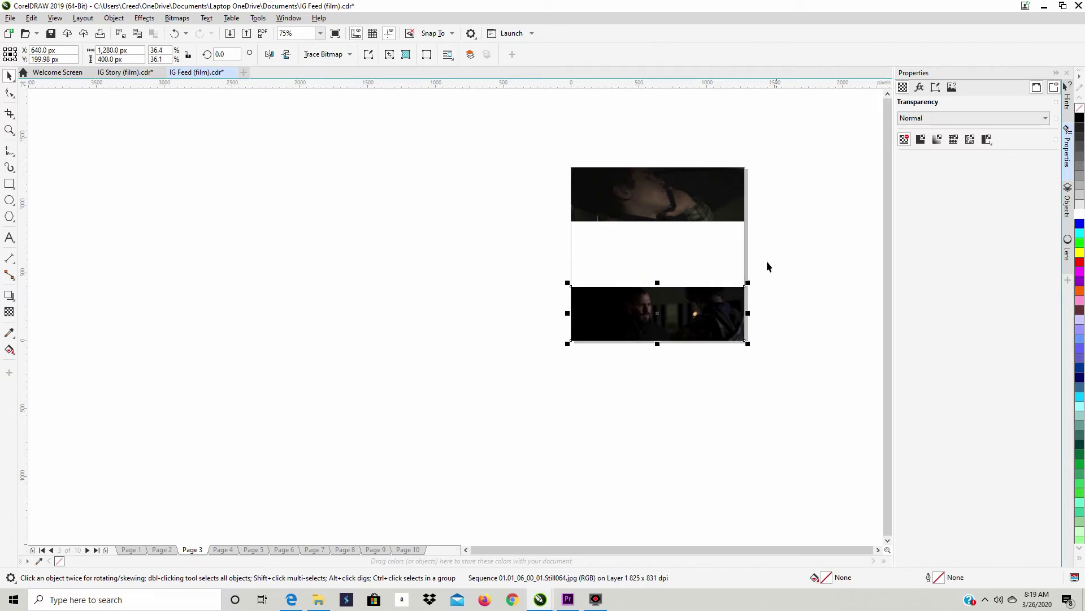
click(780, 374)
Step: Import Cinema Logo (white).png from the Black Lens Cinema folder and place it at original size beside the page
click(879, 549)
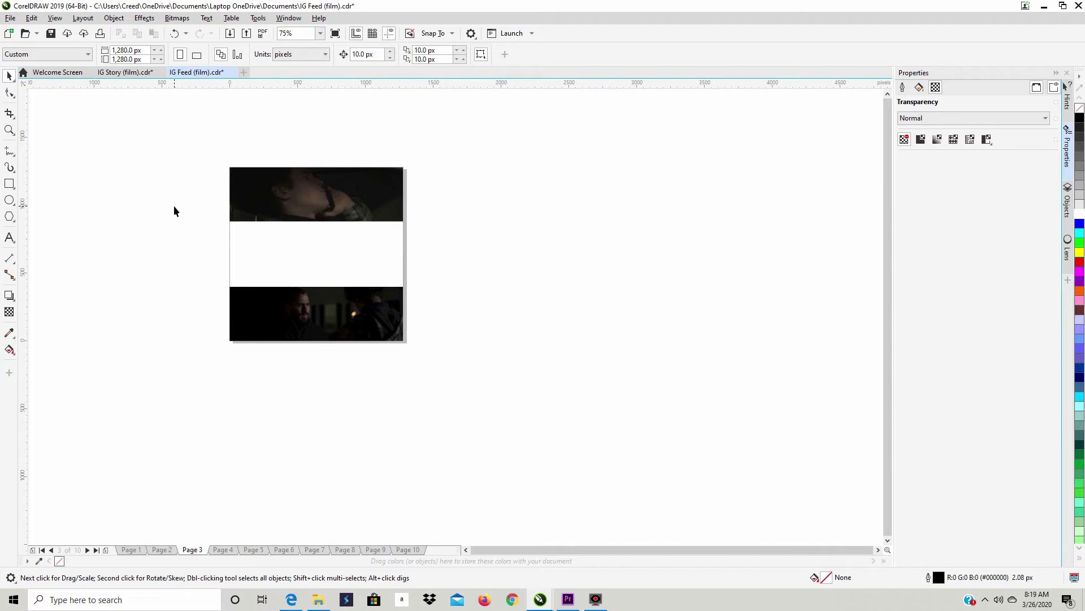
drag(176, 208, 504, 307)
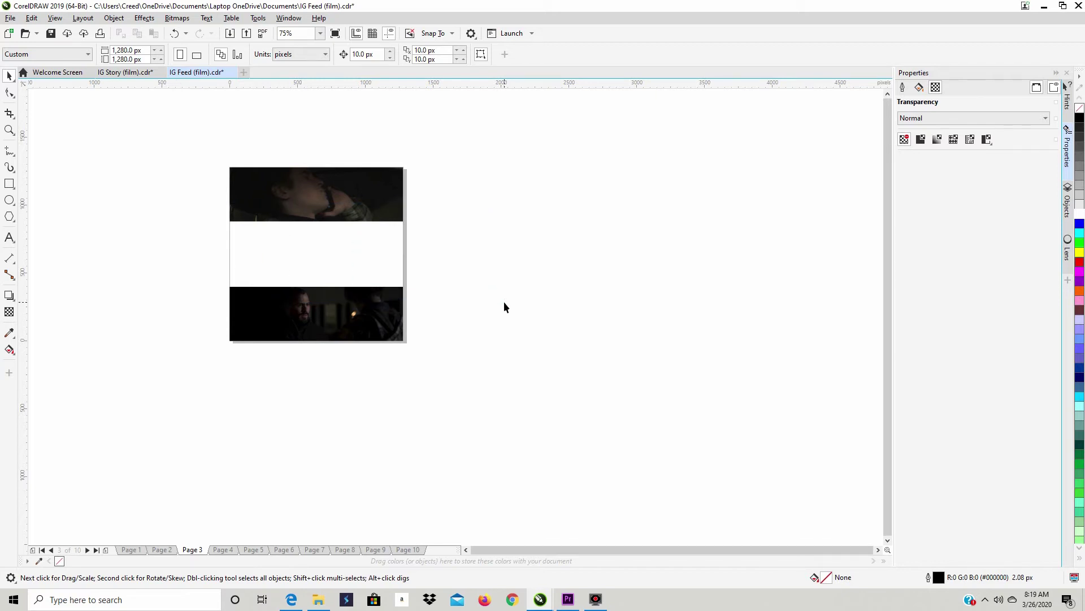
right_click(468, 183)
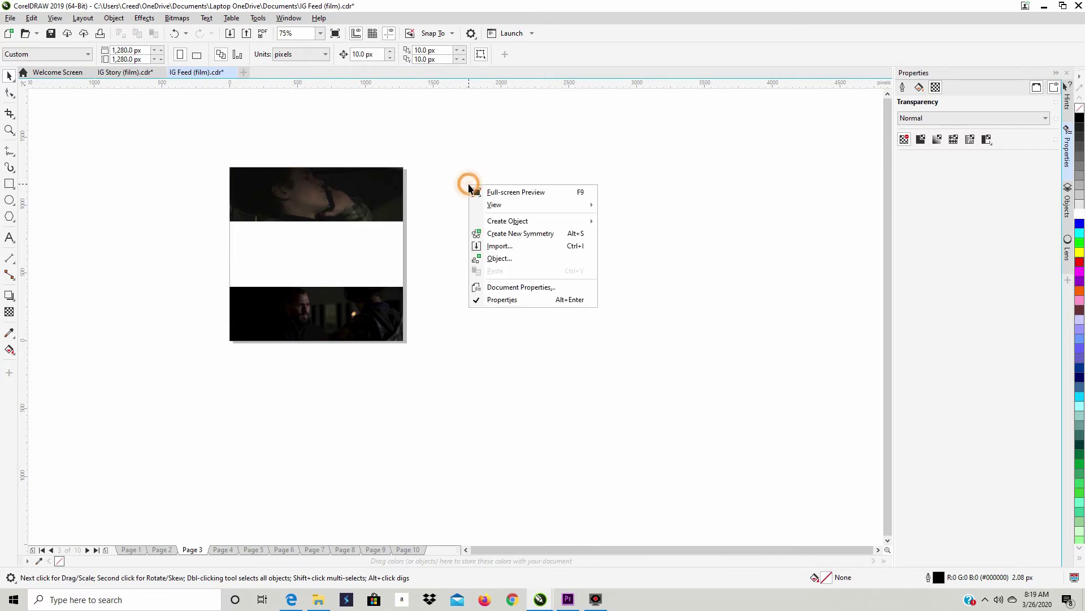
click(507, 249)
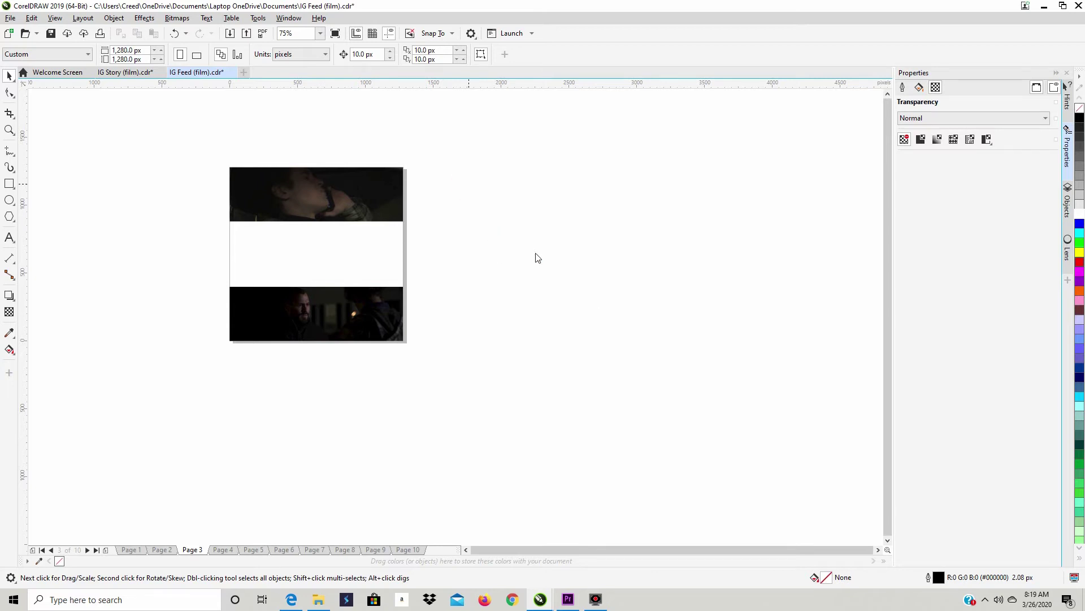
click(535, 180)
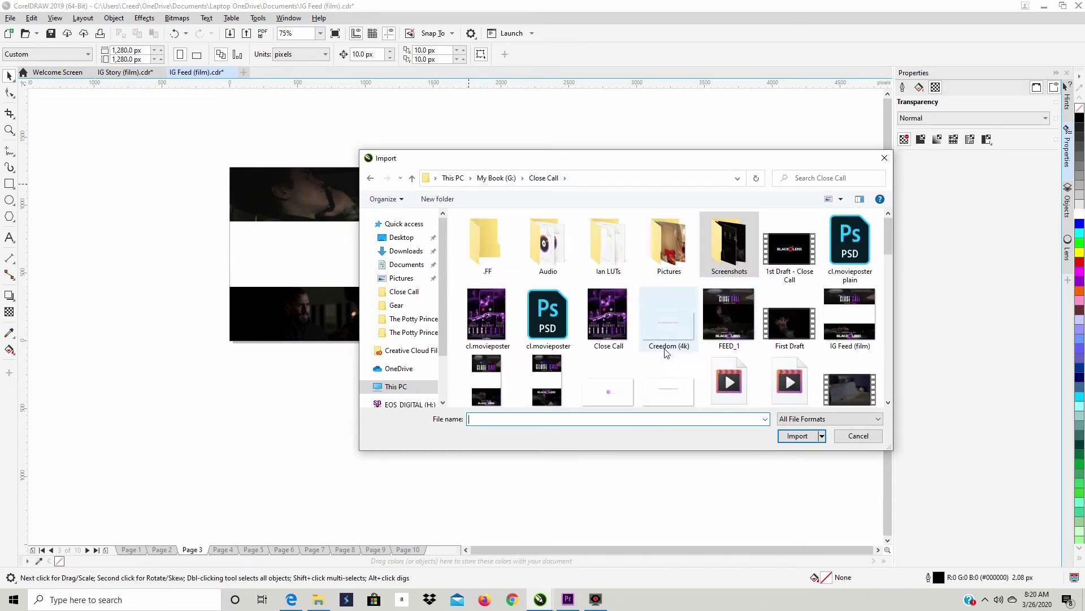
click(396, 306)
click(627, 177)
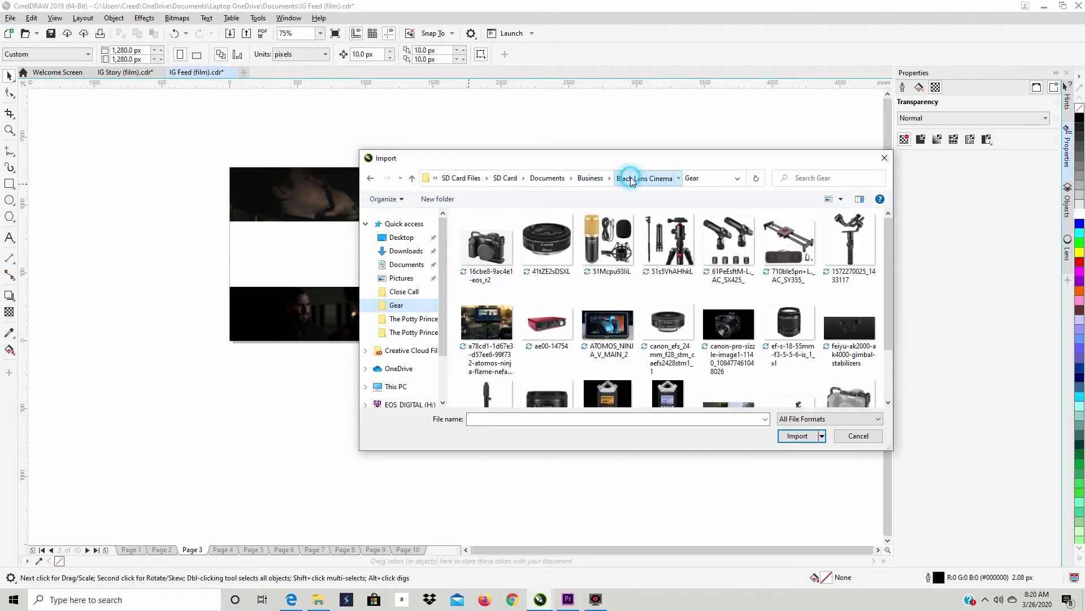
scroll(838, 303, down, 5)
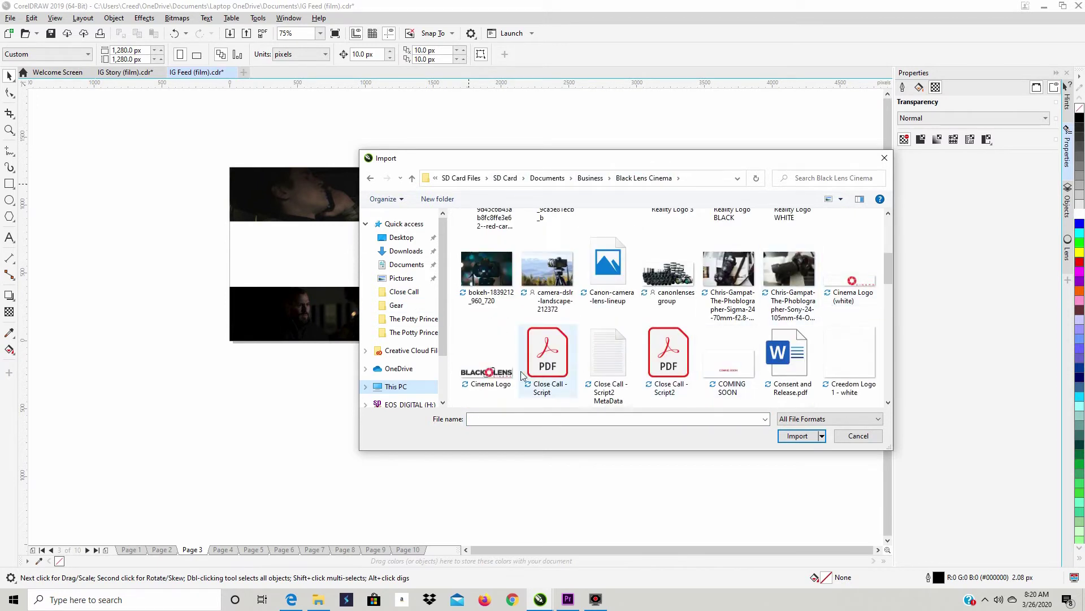
double_click(848, 271)
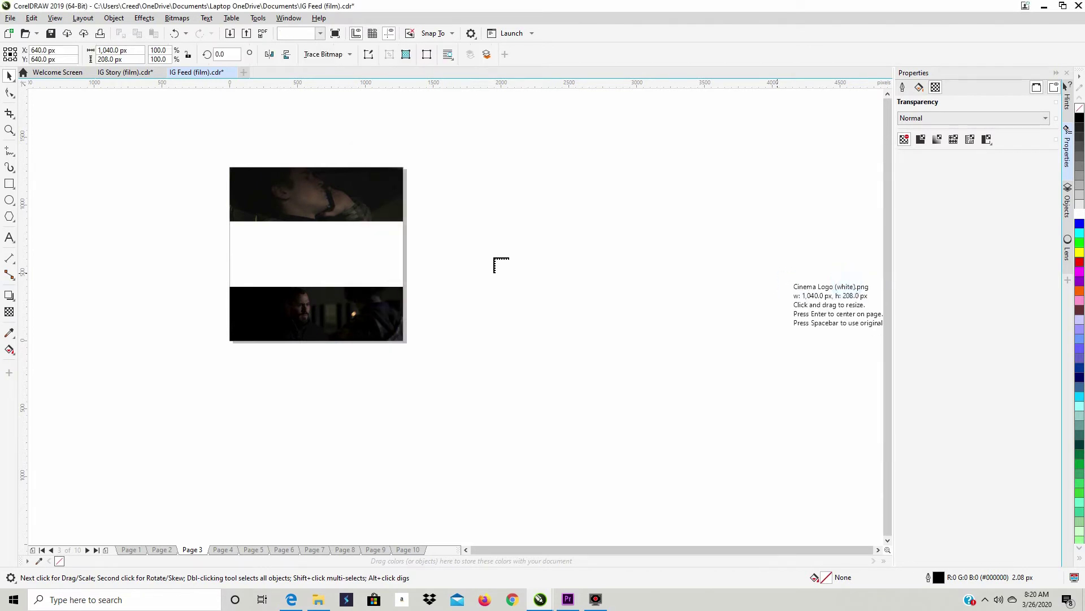
click(438, 182)
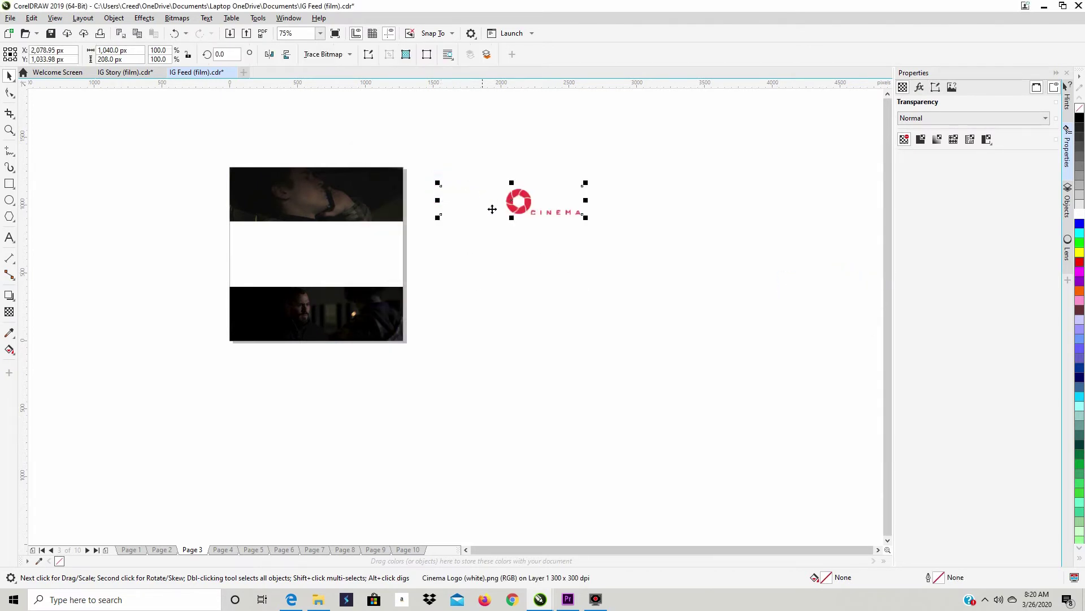
Step: Try the white logo over the strip of the two men, return it beside the page and duplicate it above itself
drag(495, 206, 315, 306)
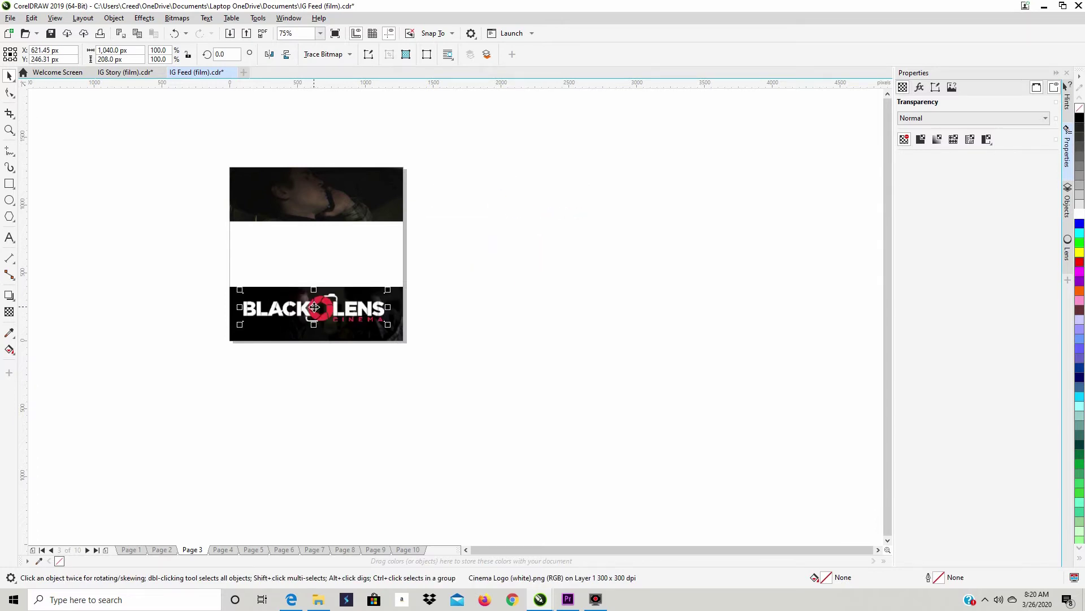
drag(315, 306, 532, 257)
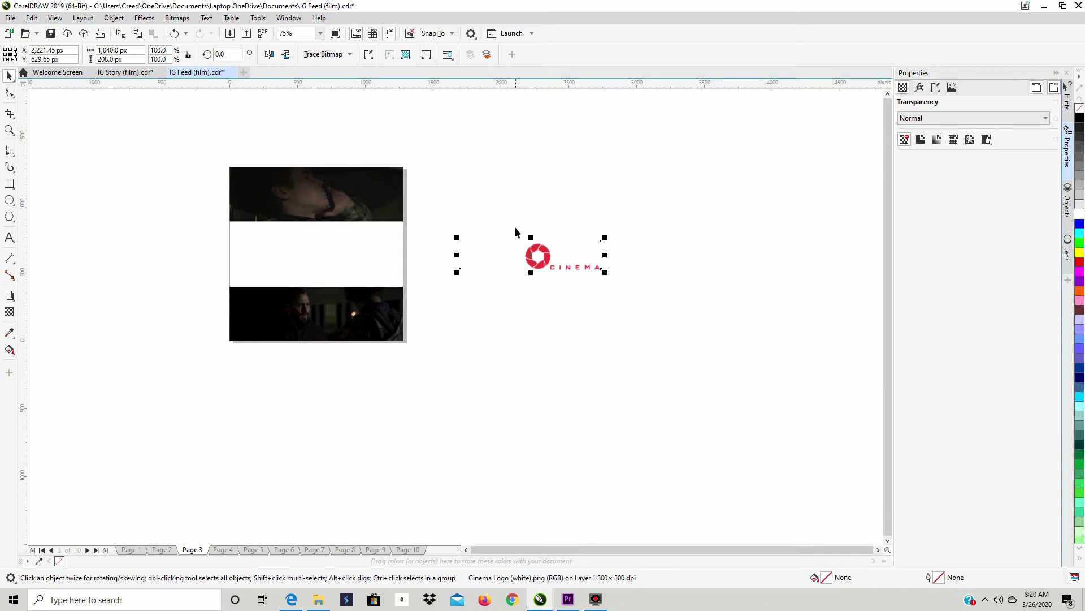
drag(535, 255, 536, 328)
drag(534, 327, 533, 326)
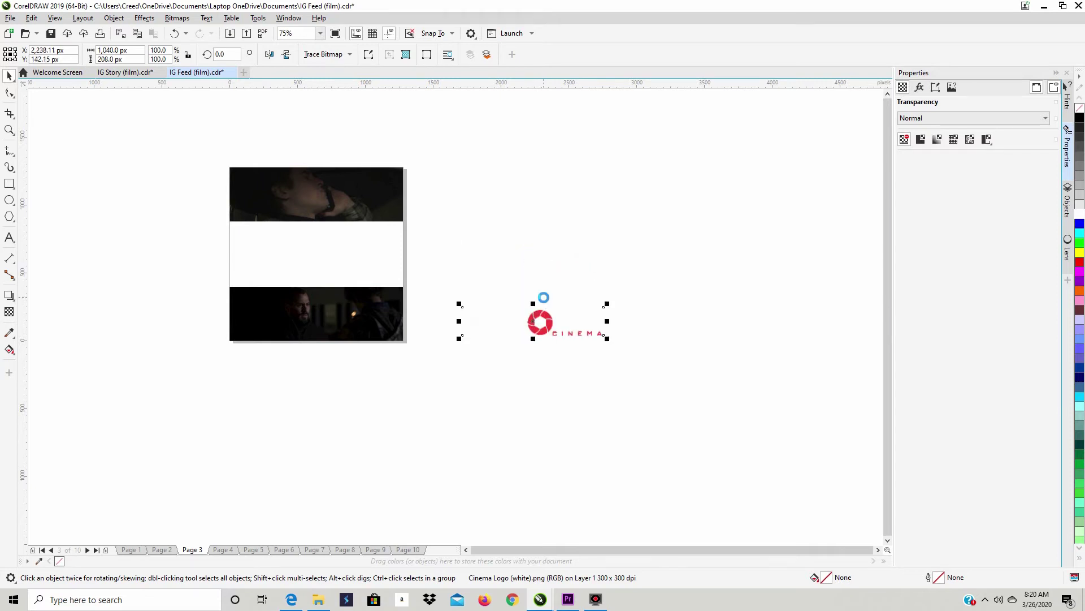
drag(539, 329, 551, 245)
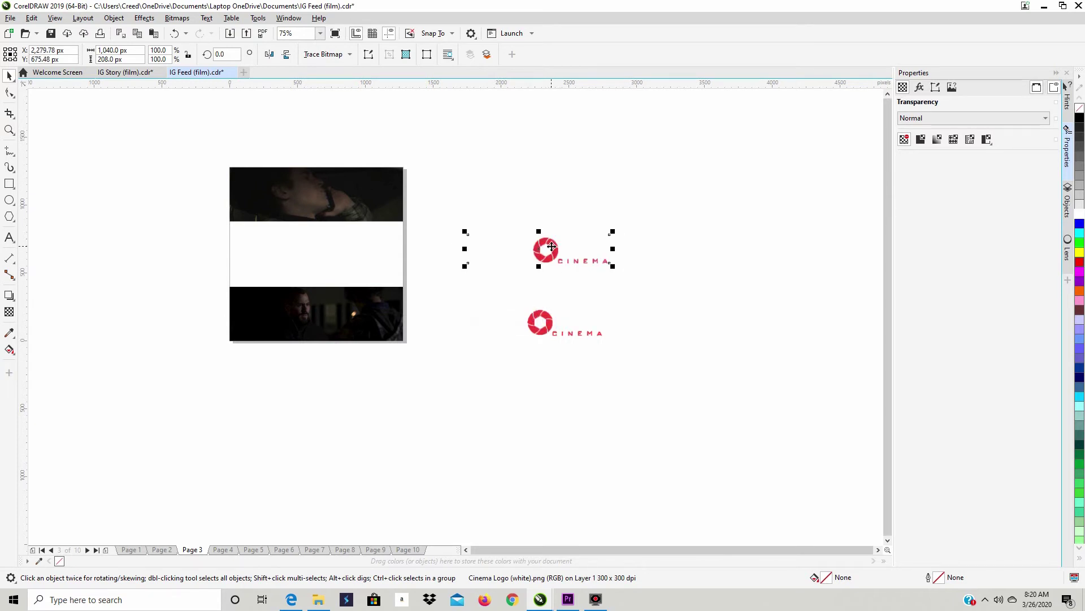
Step: Draw a white-filled rectangle of about 1242 x 371 px around the upper logo copy and send it to the back of the page
click(10, 184)
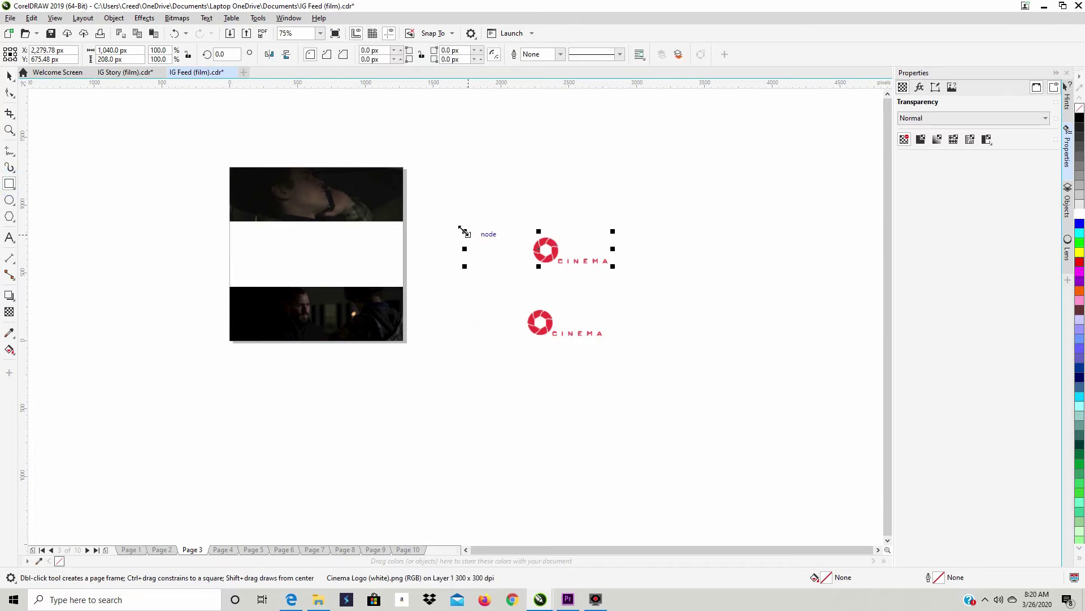
drag(459, 227, 627, 276)
key(space)
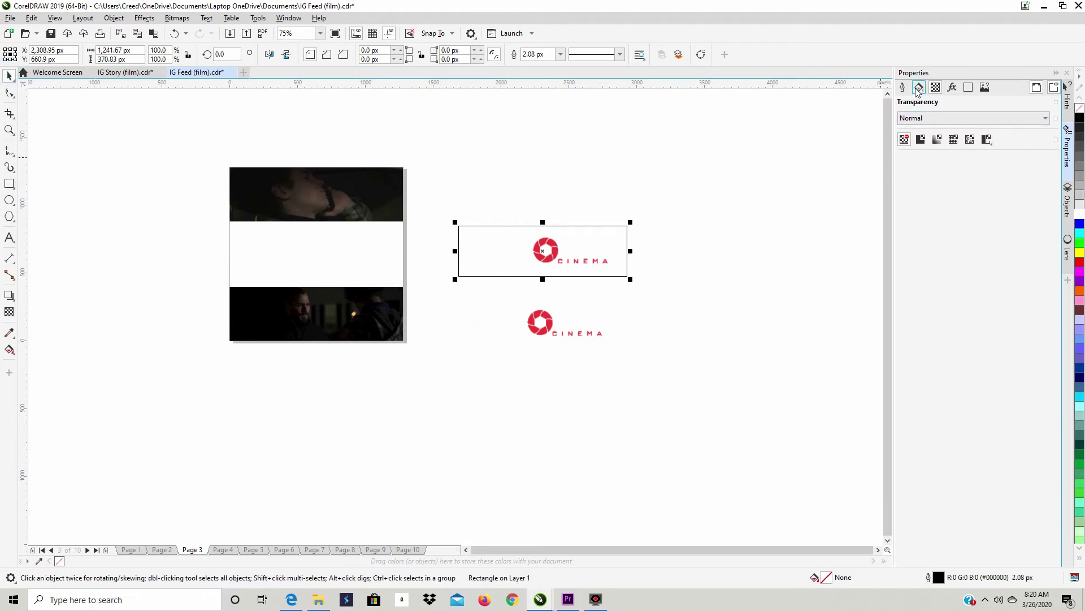
click(1079, 214)
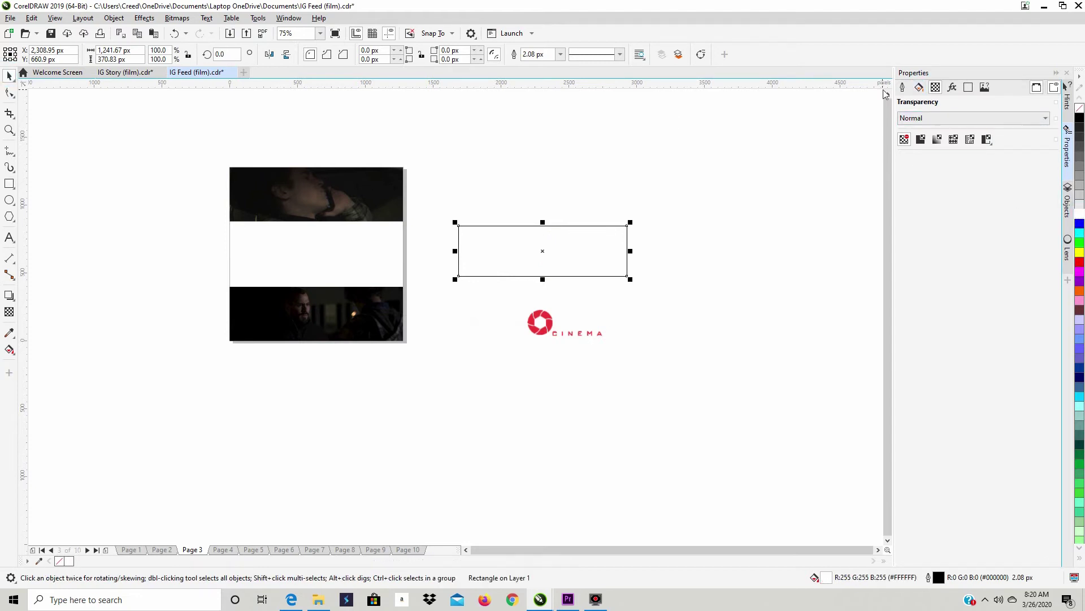
right_click(555, 252)
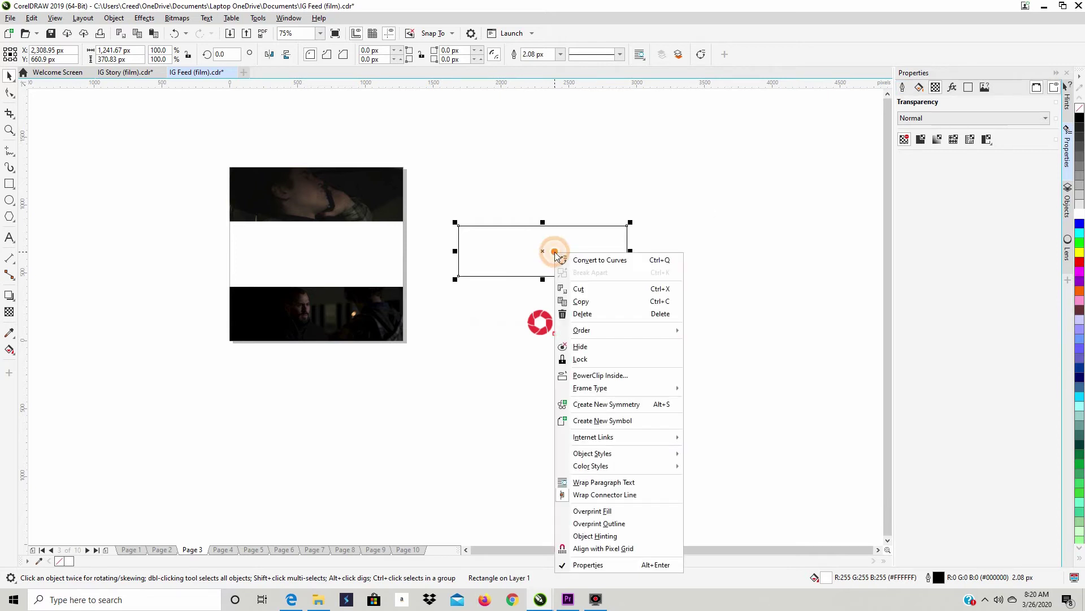
mouse_move(667, 334)
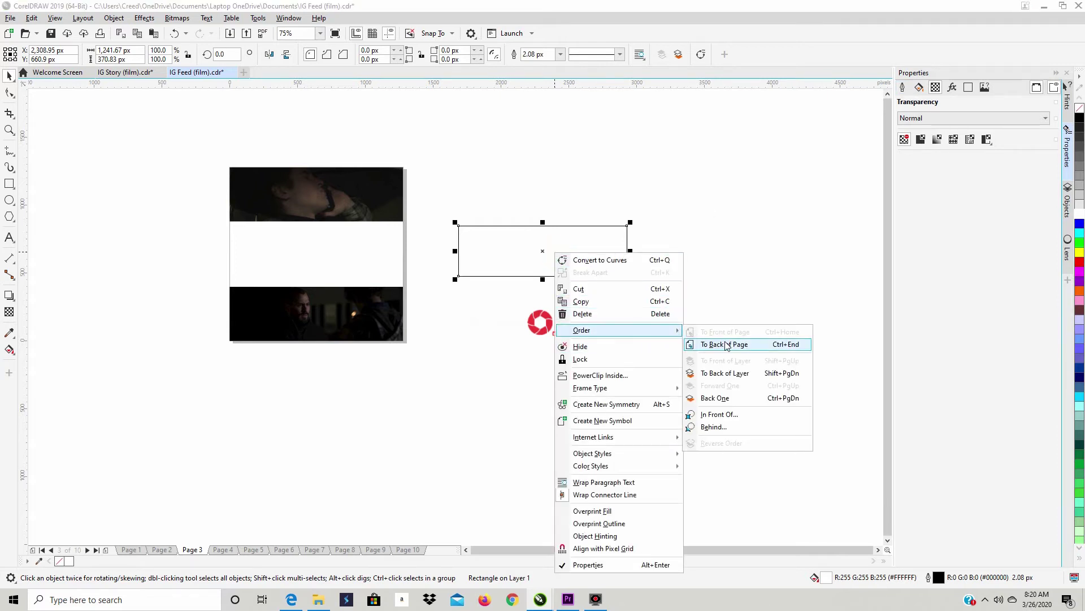
click(729, 345)
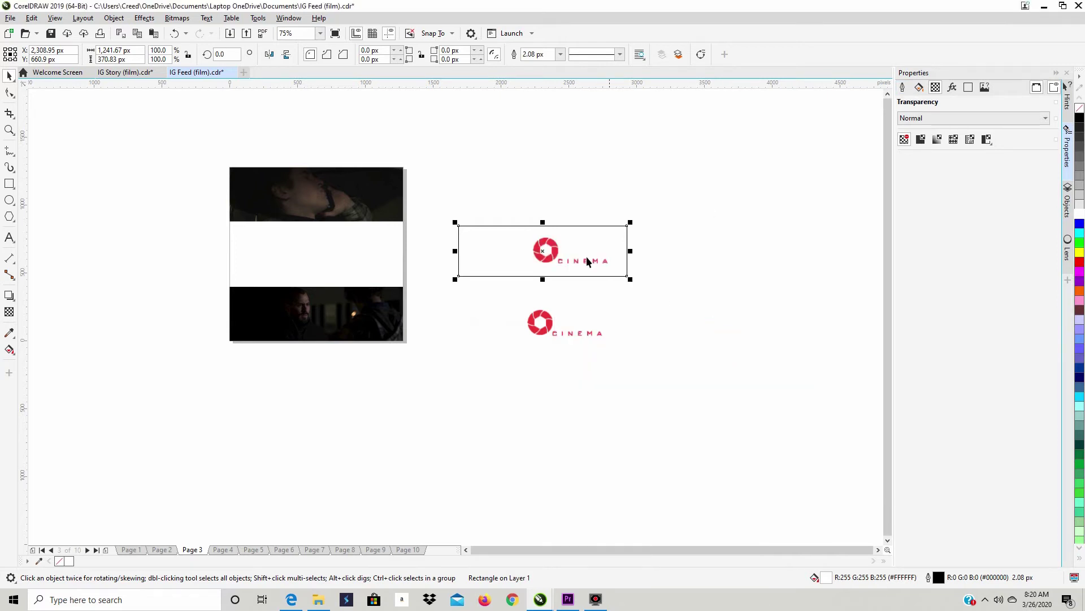
Step: Group the upper logo with its white rectangle, try it over the close-up strip and move it back beside the page
drag(439, 188, 727, 291)
right_click(558, 242)
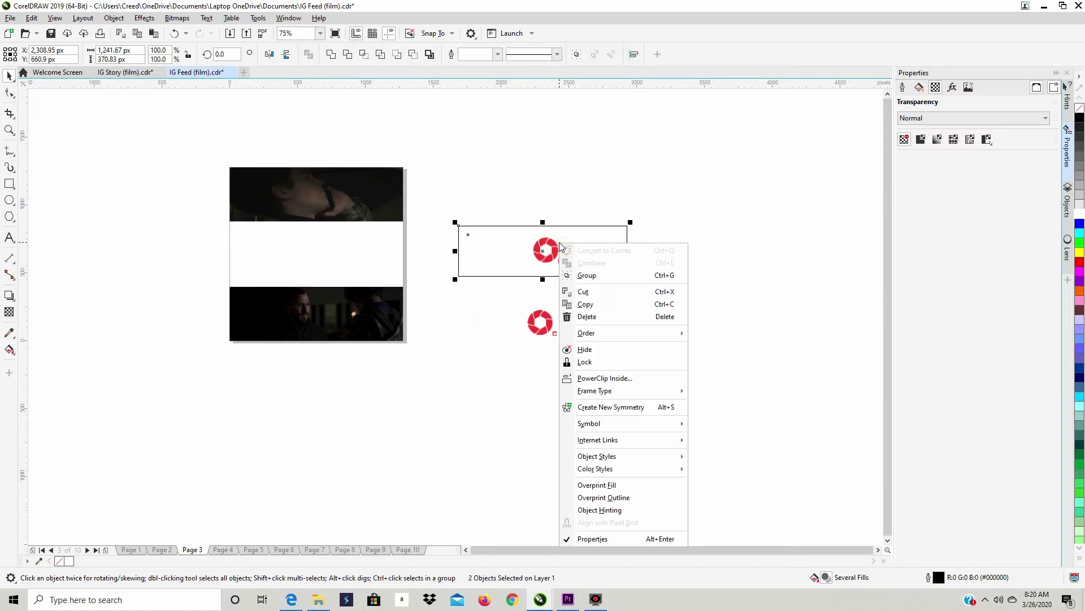
click(614, 275)
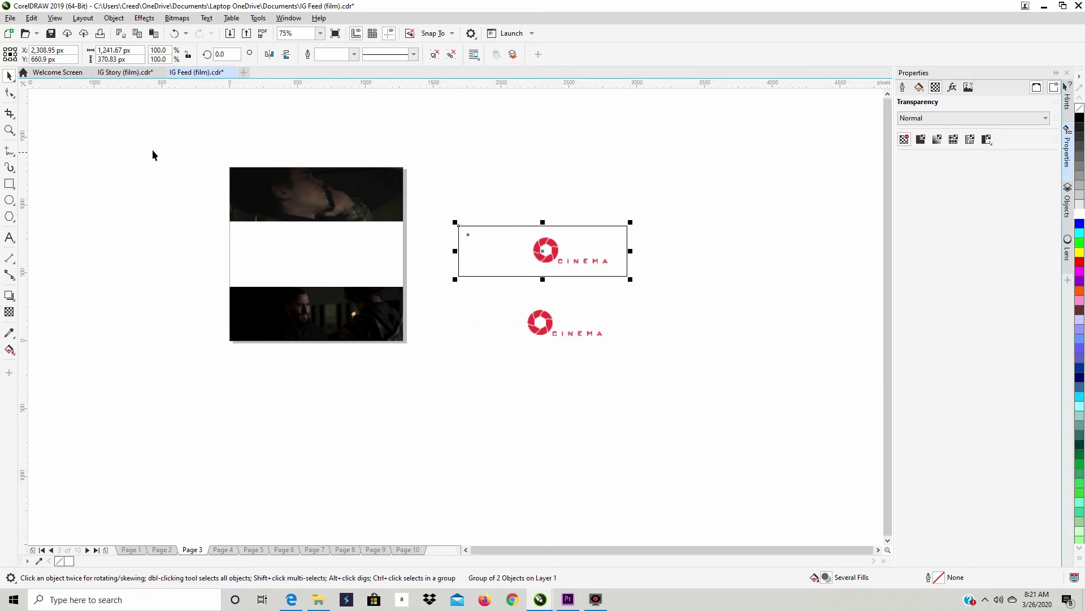
drag(537, 248, 323, 195)
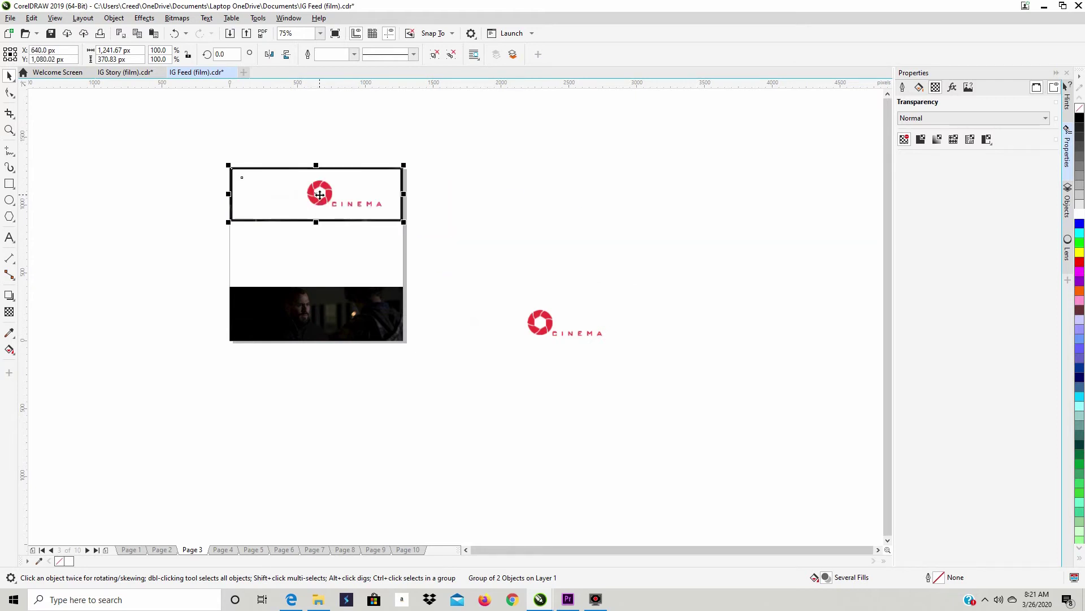
drag(324, 195, 589, 226)
Step: Ungroup the upper logo from its rectangle and fill the rectangle with black
right_click(664, 209)
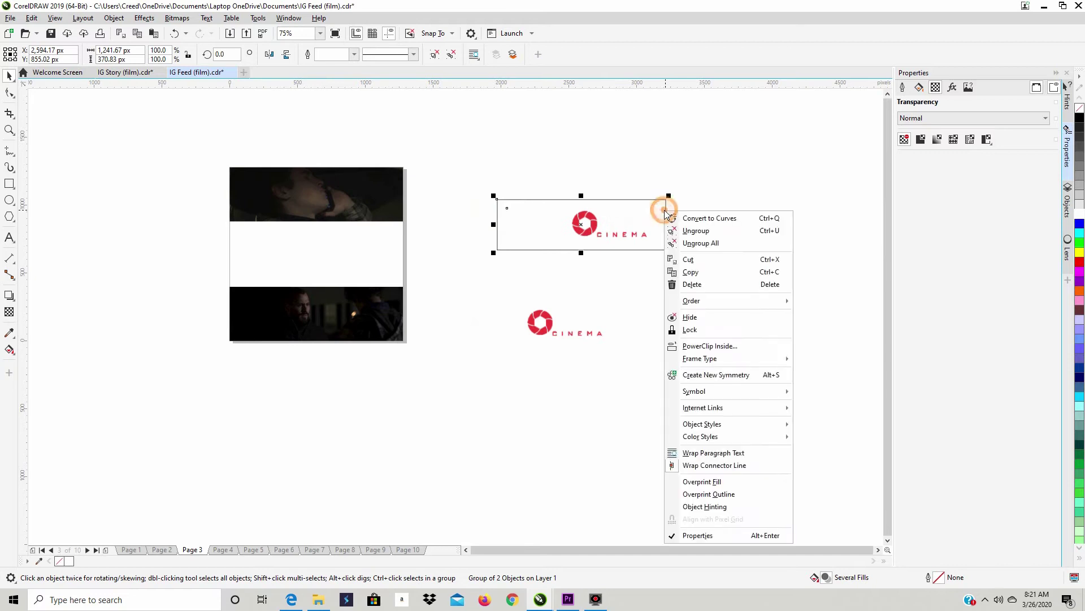
click(728, 233)
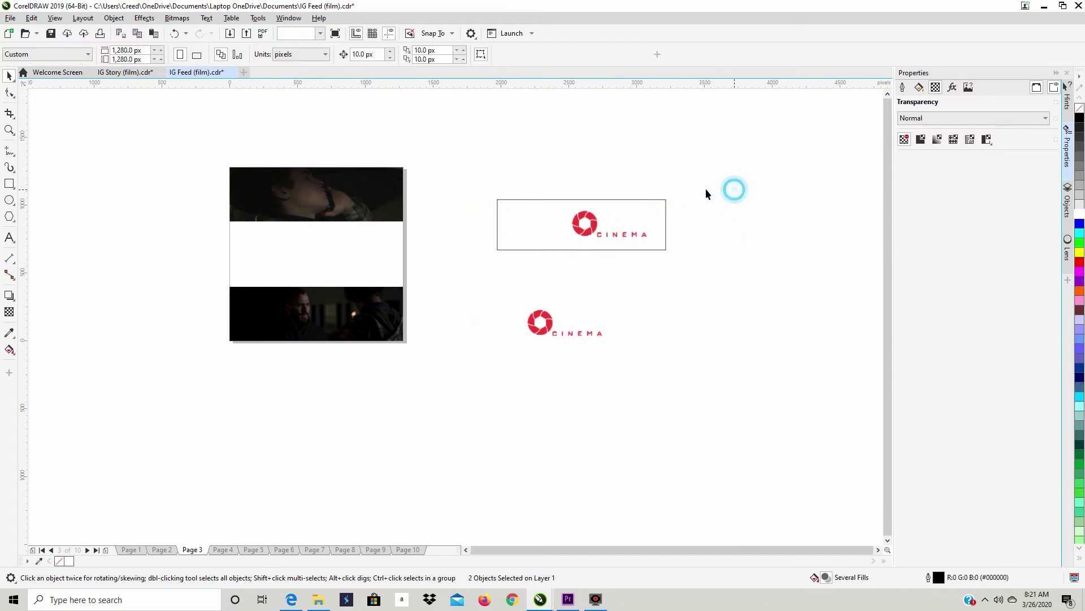
click(663, 198)
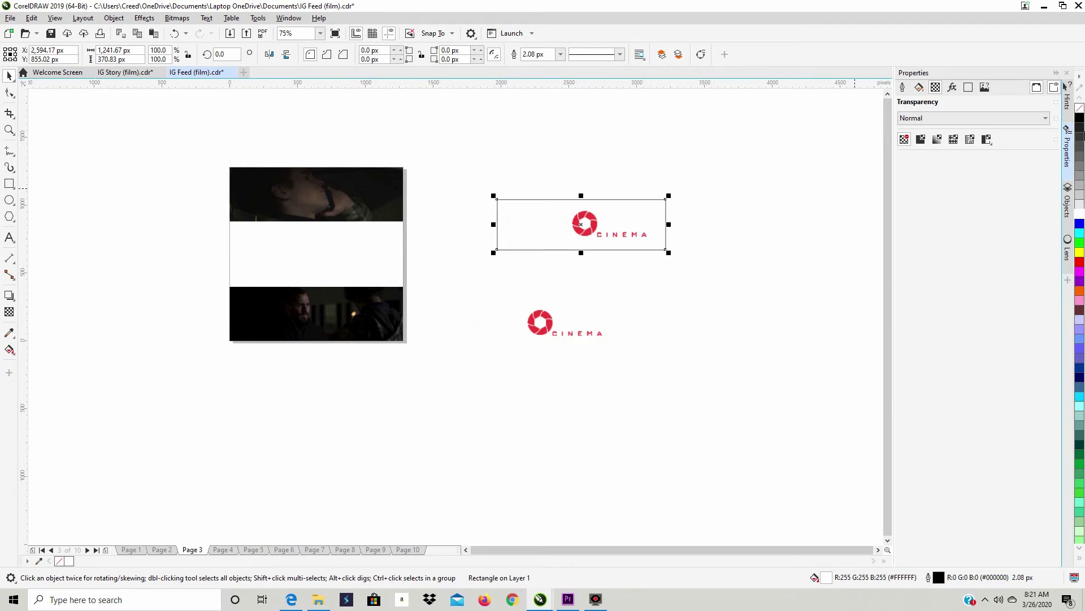
click(1080, 117)
click(690, 162)
Step: Group the logo with the black rectangle, place it over the close-up strip and scale it to about 914 x 273 px
drag(727, 169, 505, 279)
right_click(512, 238)
click(563, 264)
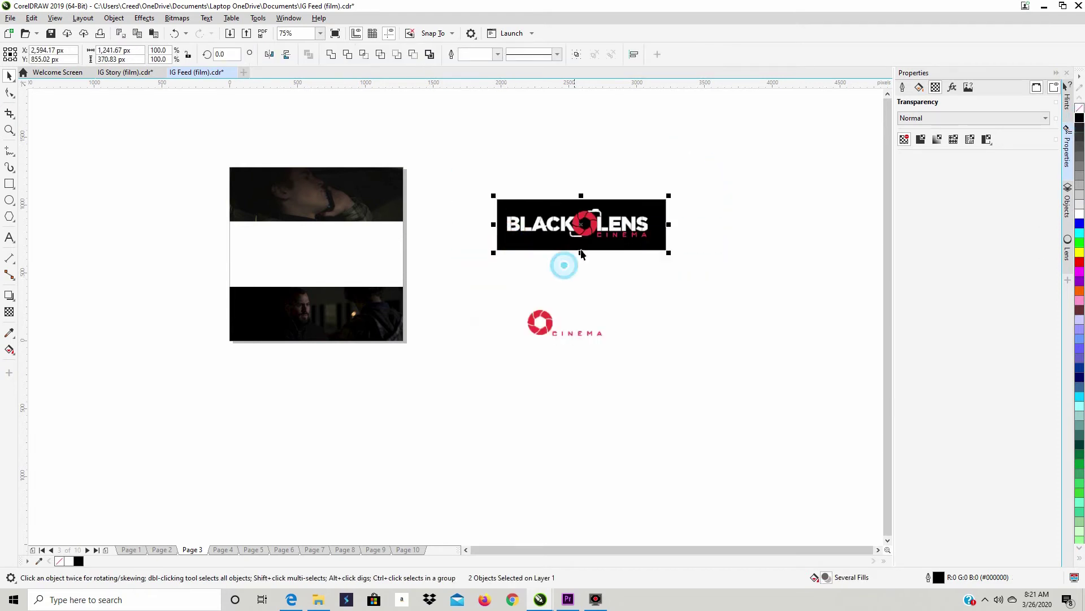
drag(567, 238, 300, 206)
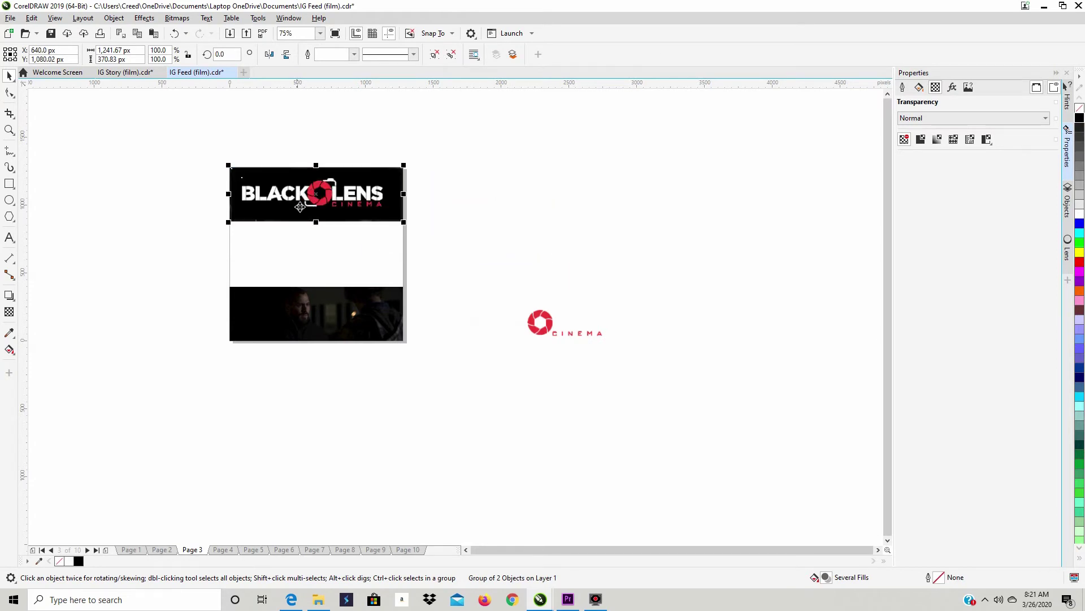
drag(229, 222, 251, 216)
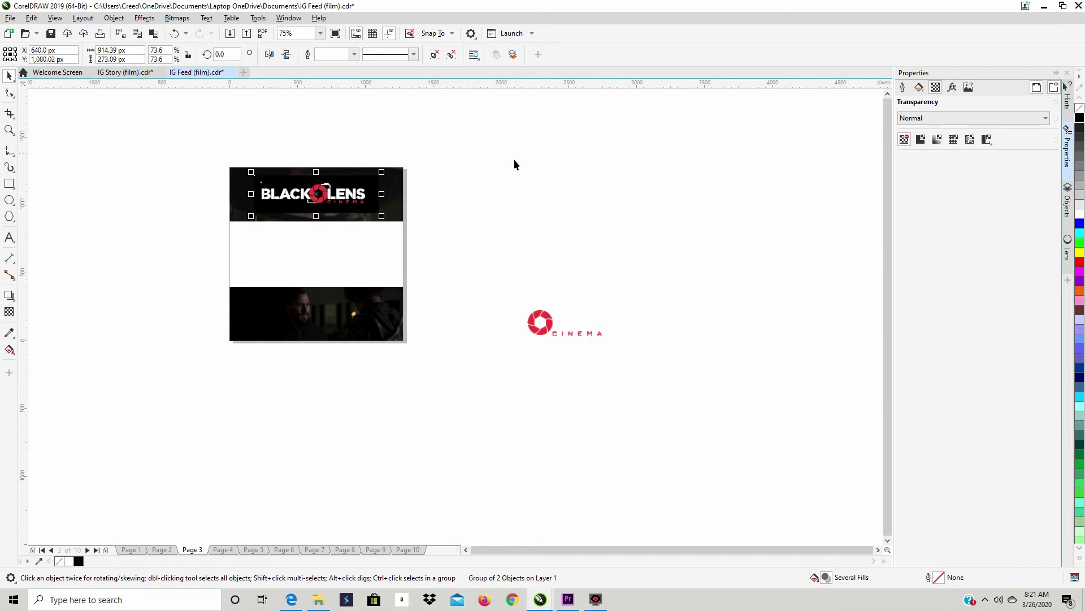
Step: Place the loose transparent logo over the strip of the two men and inspect its see-through areas up close
click(330, 310)
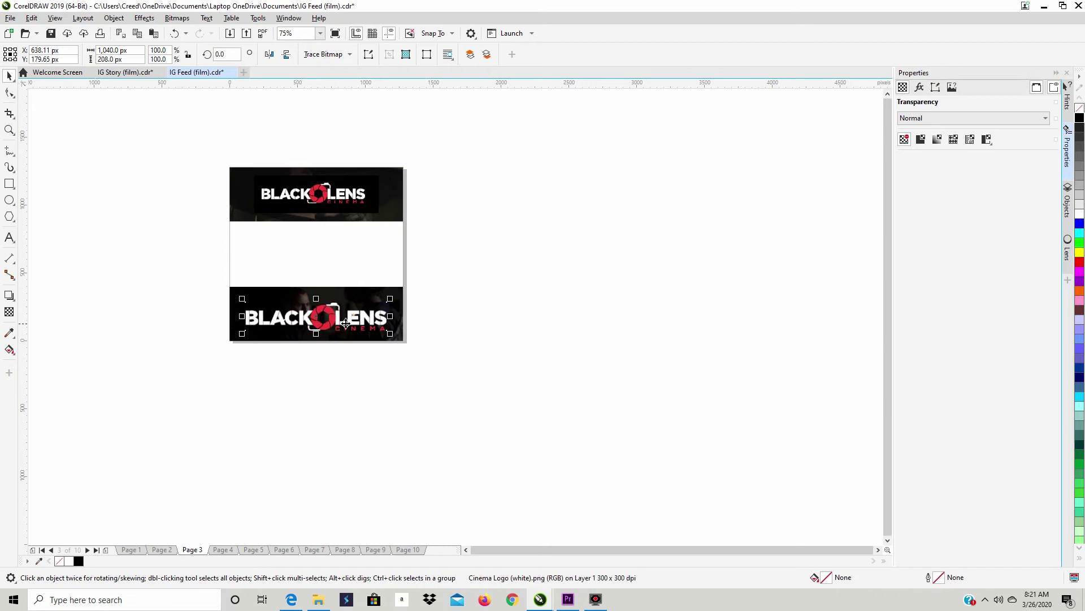
drag(336, 323, 323, 315)
scroll(323, 316, up, 8)
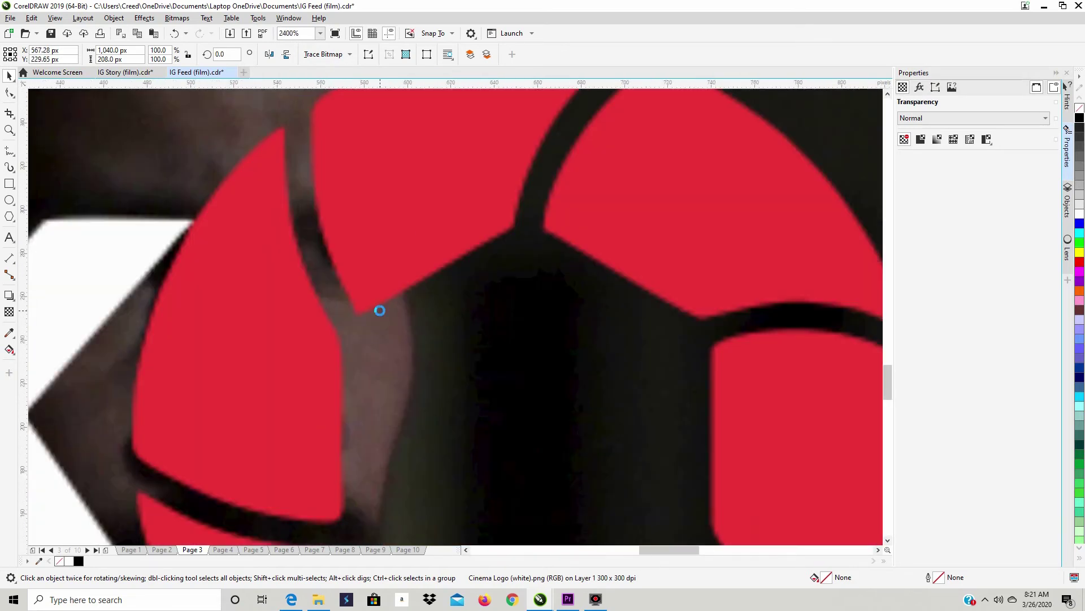
scroll(380, 310, down, 4)
drag(453, 286, 478, 323)
scroll(478, 322, down, 4)
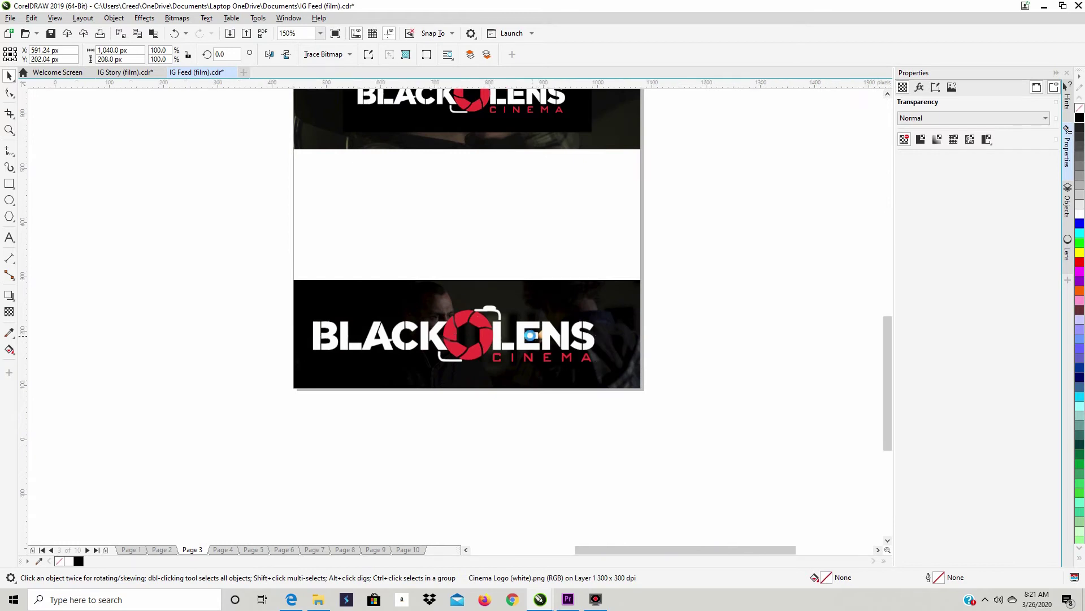
scroll(554, 276, down, 2)
Step: Delete the black-backed logo group from the close-up strip and move the remaining logo off the page beside it
click(547, 179)
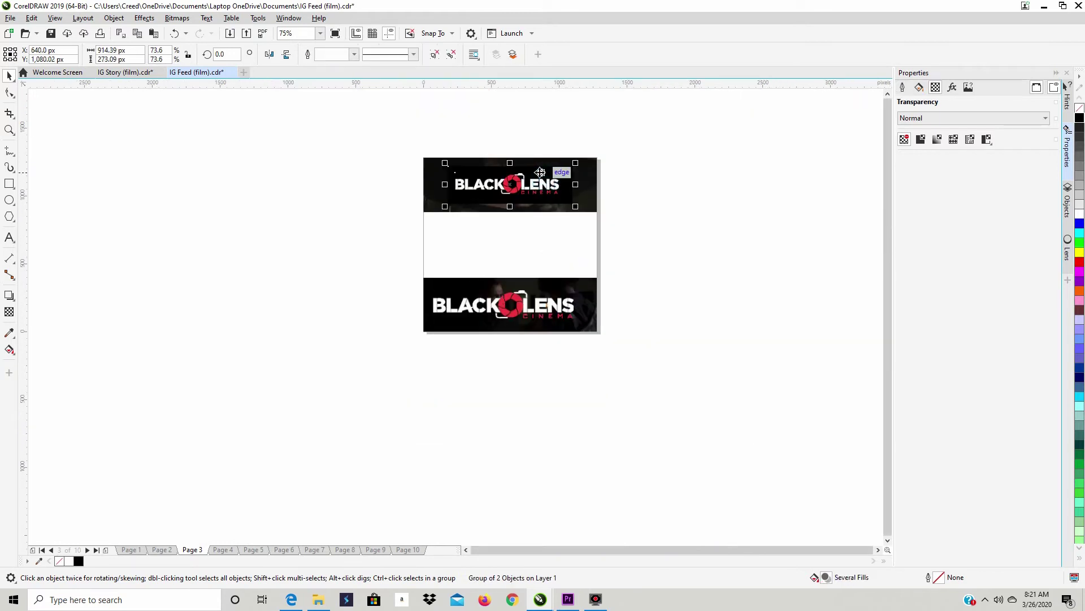
key(Delete)
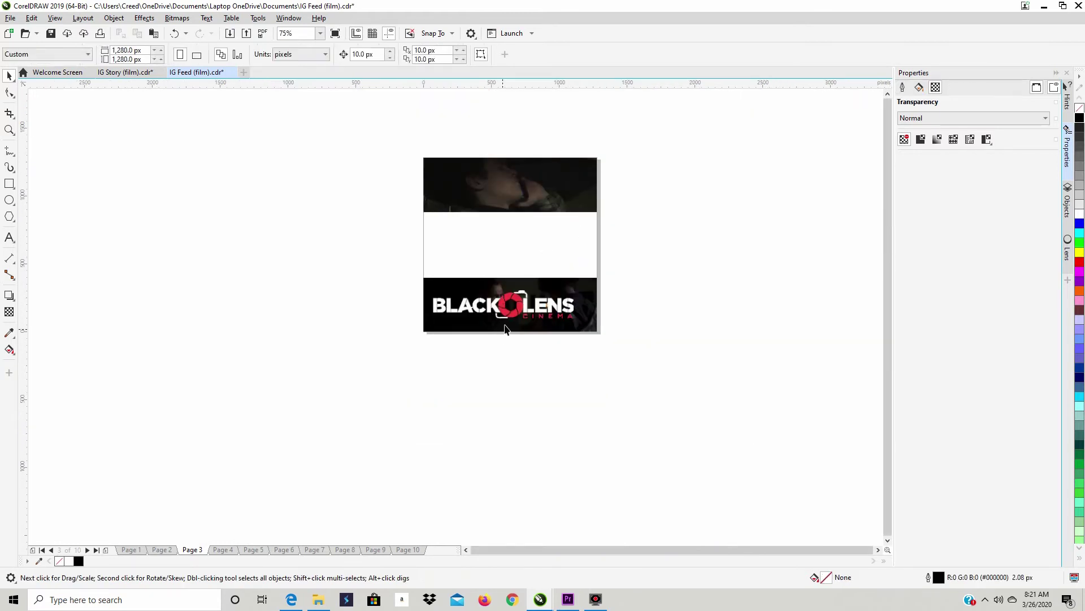
click(523, 311)
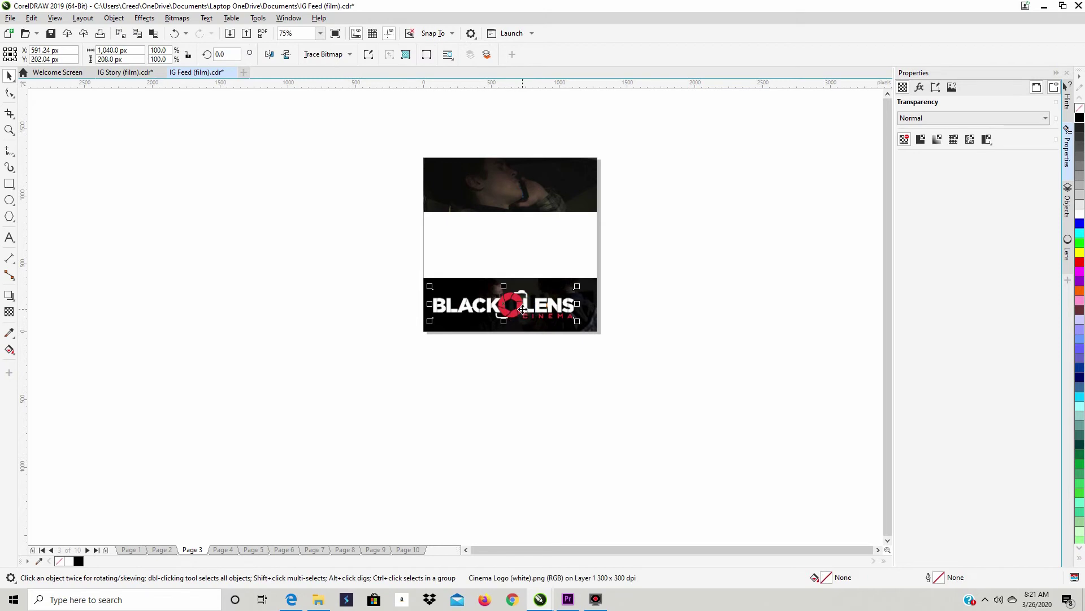
click(878, 550)
drag(347, 308, 544, 295)
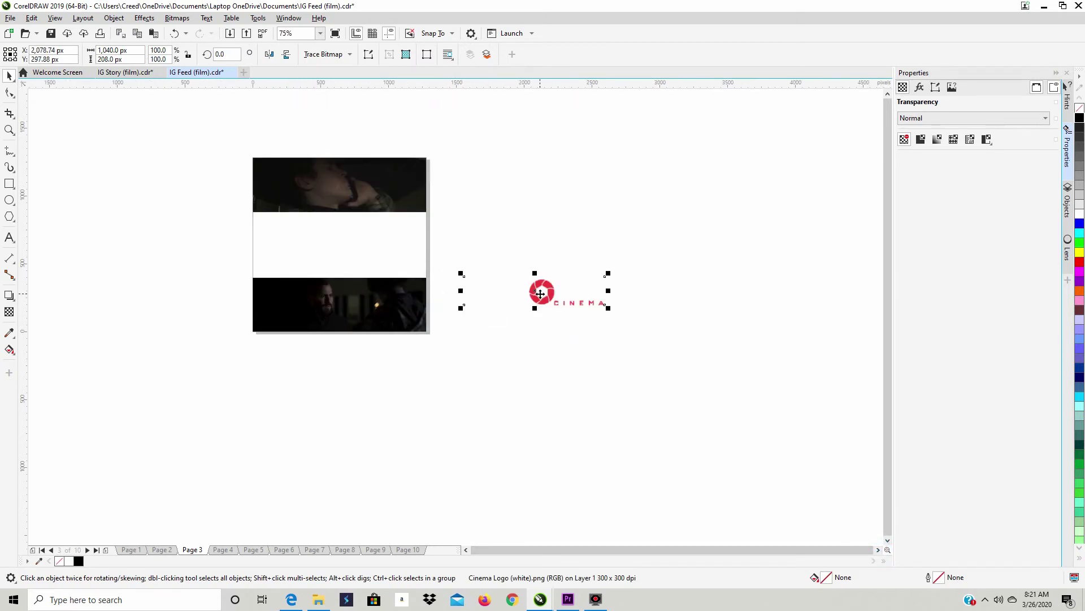
Step: Place the transparent logo over the strip of the two men, centred horizontally, and add the text CLOSE CALL beside the page
drag(541, 293, 339, 305)
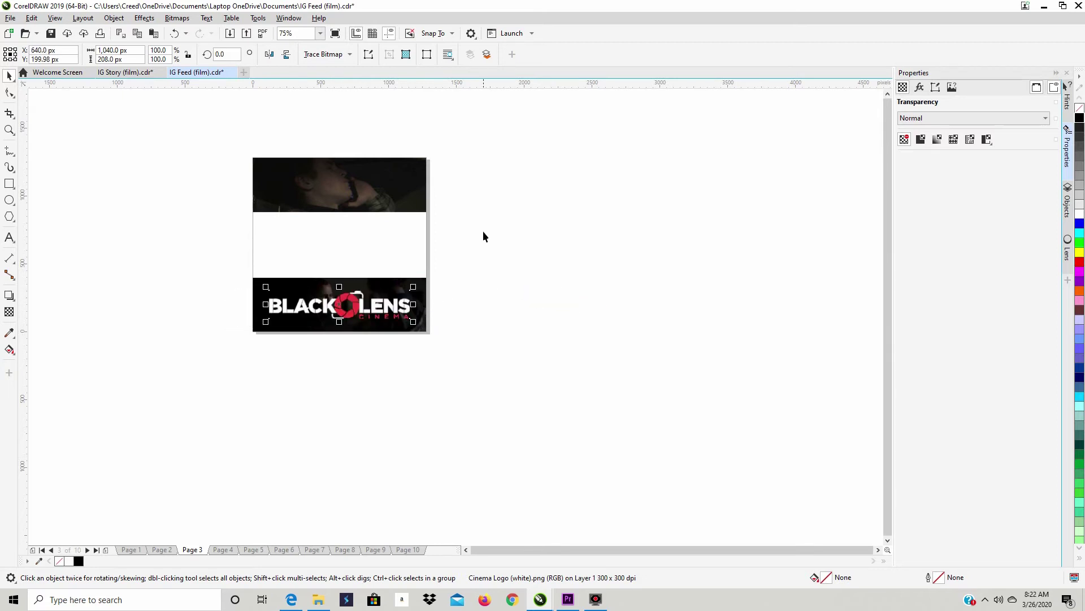
click(11, 240)
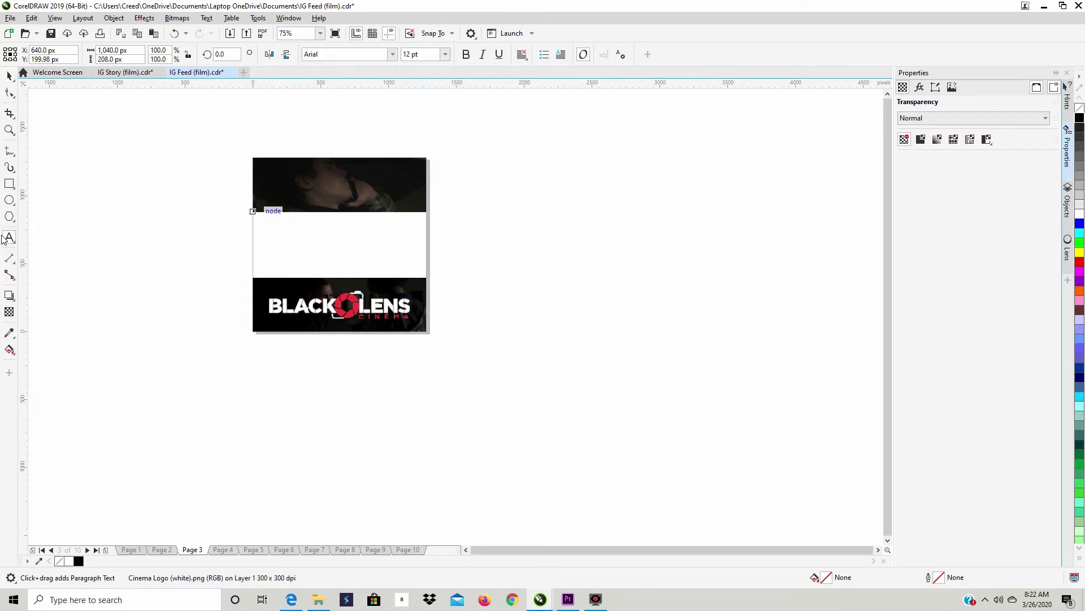
click(516, 198)
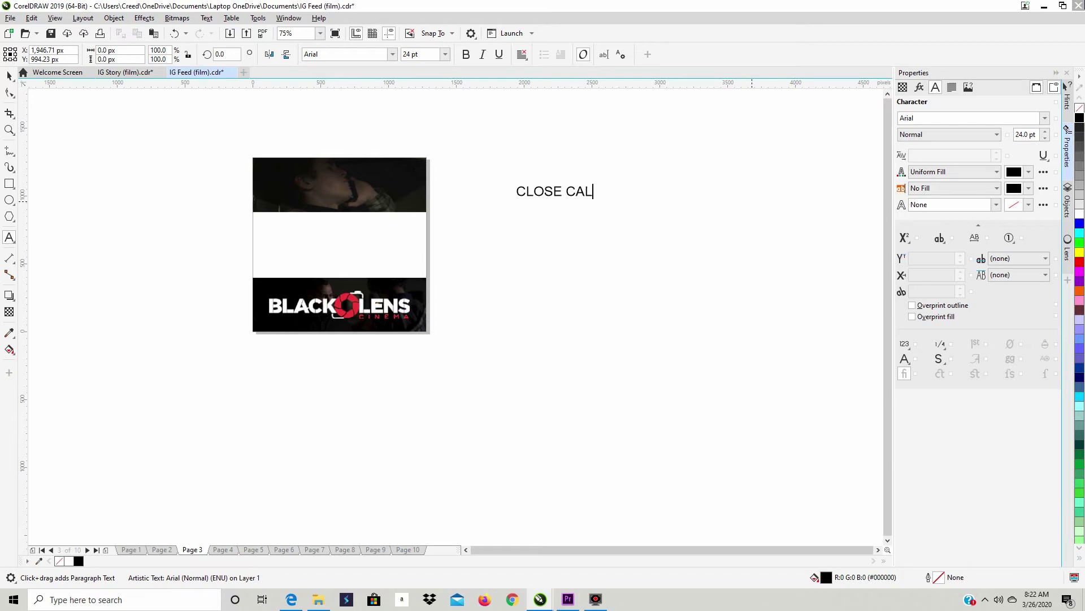
key(Escape)
Step: Add two separate text lines reading SHORT FILM and DIRECTED BY beneath the CLOSE CALL text
click(491, 243)
text(SHO)
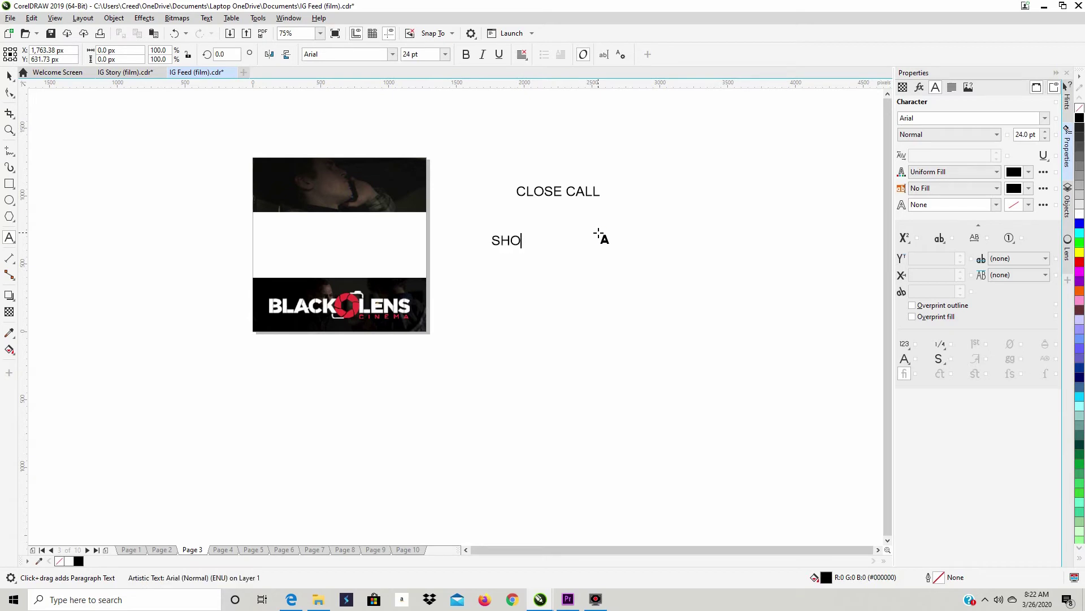
text(RT FILM)
key(Escape)
click(518, 284)
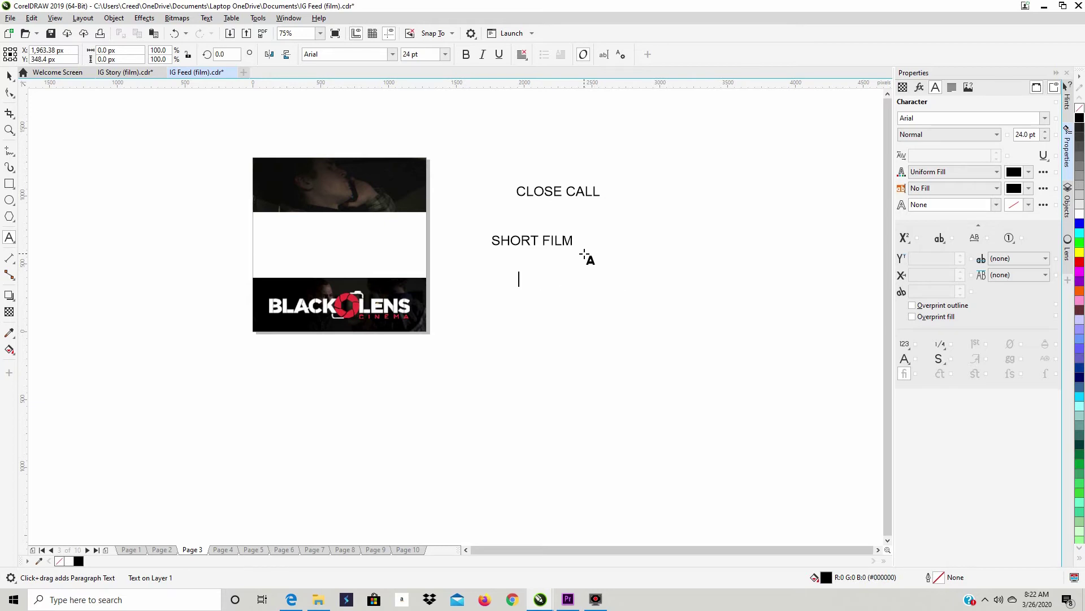
text(DIO)
text(ECTED BY)
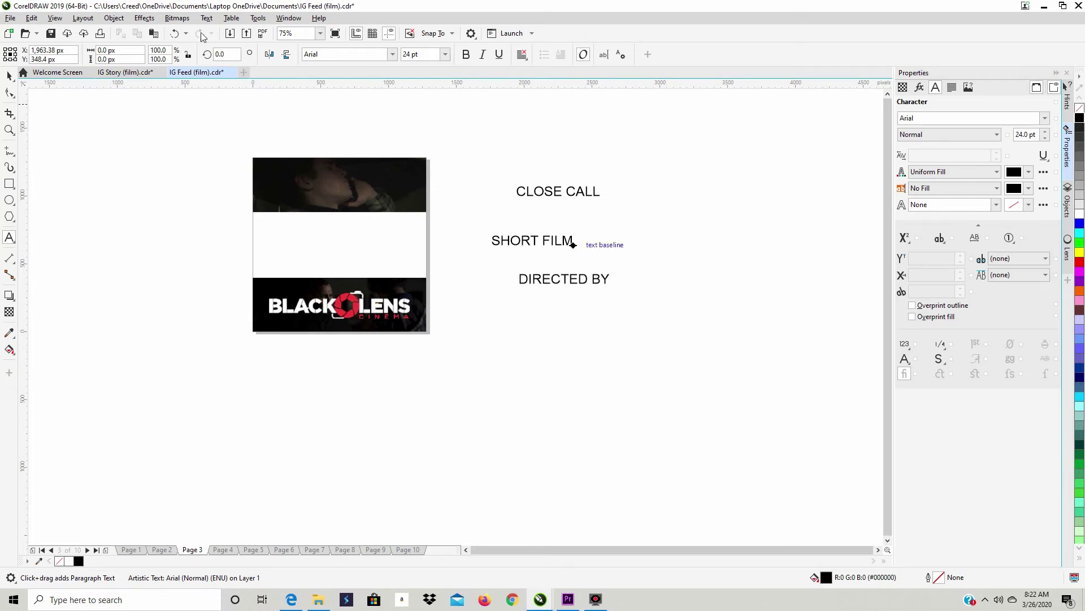
click(9, 75)
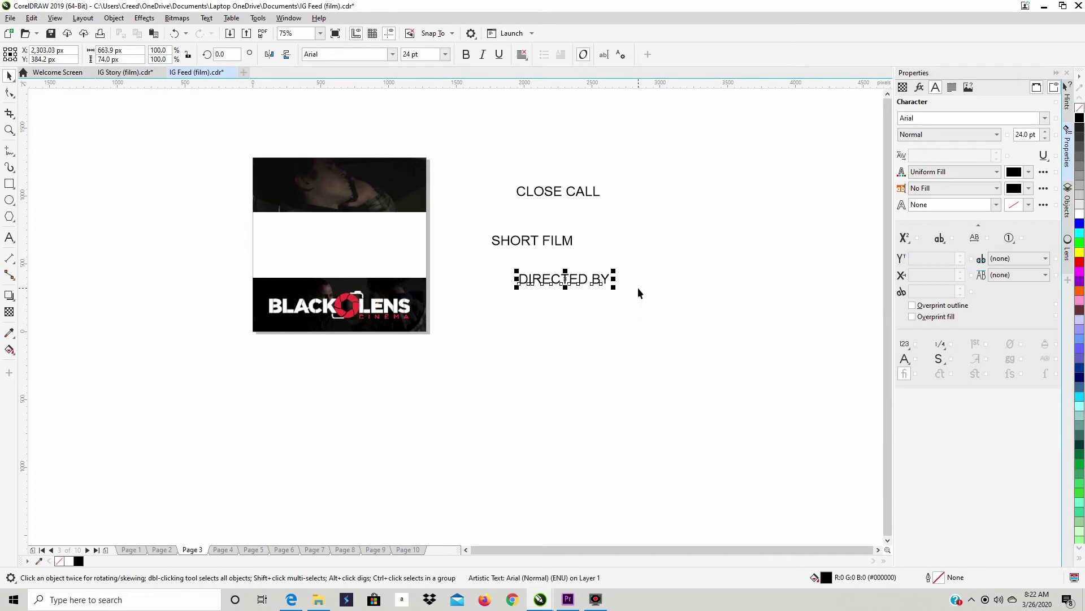
Step: Import the Close Call poster image from the Close Call folder into the empty area on the page's left side
click(466, 549)
click(466, 549)
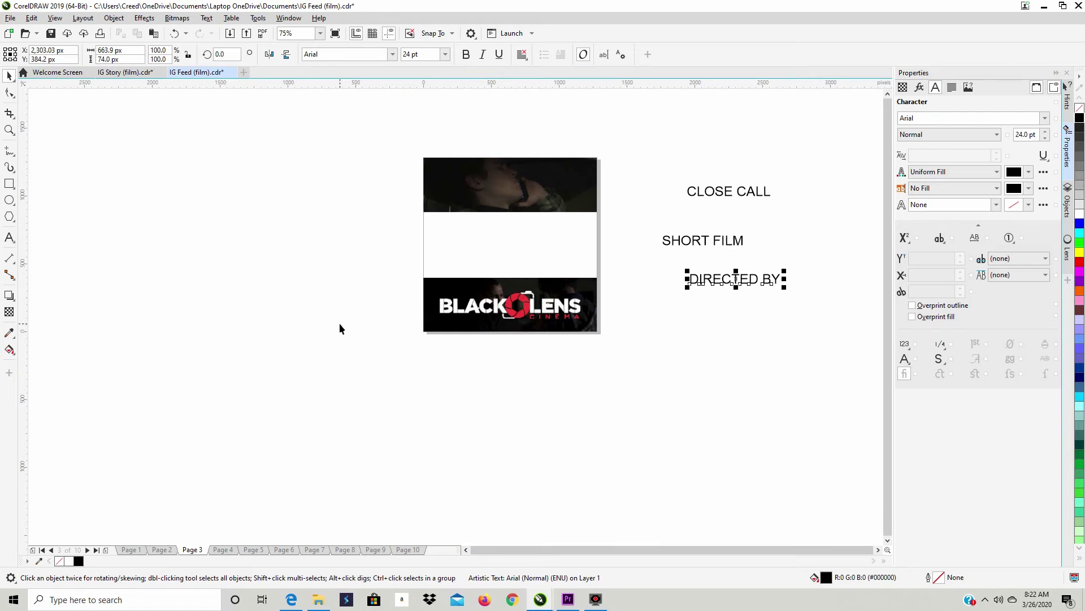
right_click(145, 170)
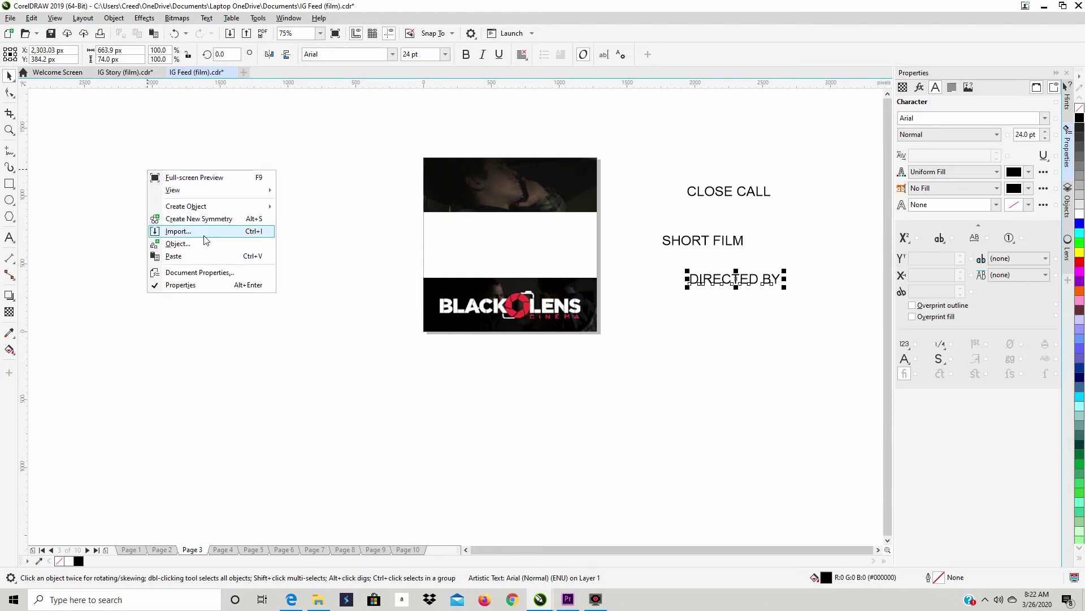
click(202, 232)
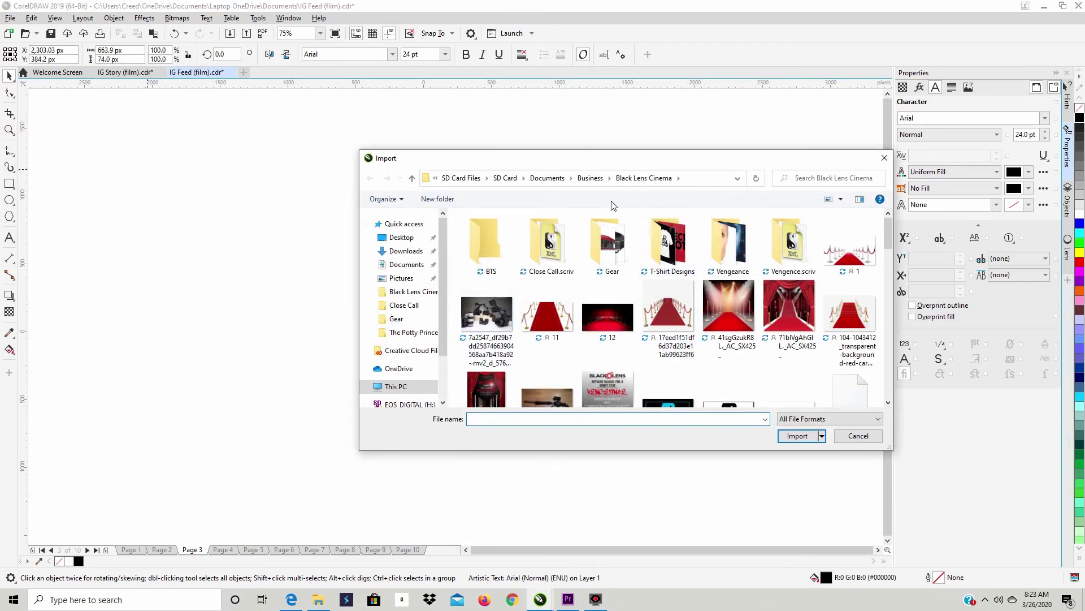
click(404, 304)
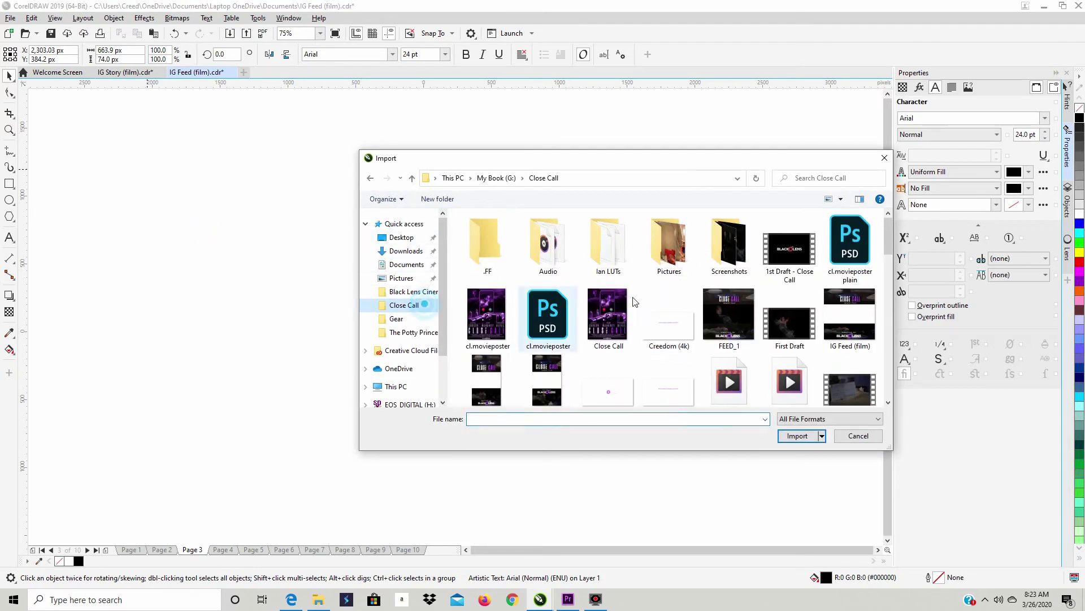
double_click(613, 320)
click(154, 151)
Step: Scale the Close Call poster to about 2071 x 2680 px and position it directly beside the page
drag(373, 305, 305, 254)
drag(436, 100, 369, 181)
drag(274, 360, 320, 276)
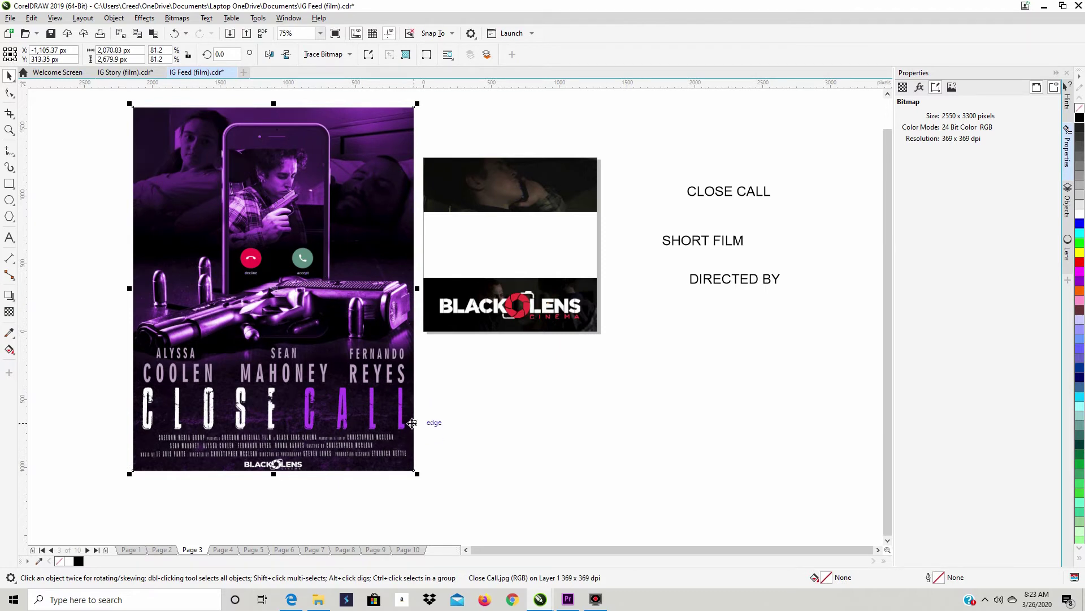
Step: Start another import and open the Vengeance folder on the My Book (I:) drive
click(466, 550)
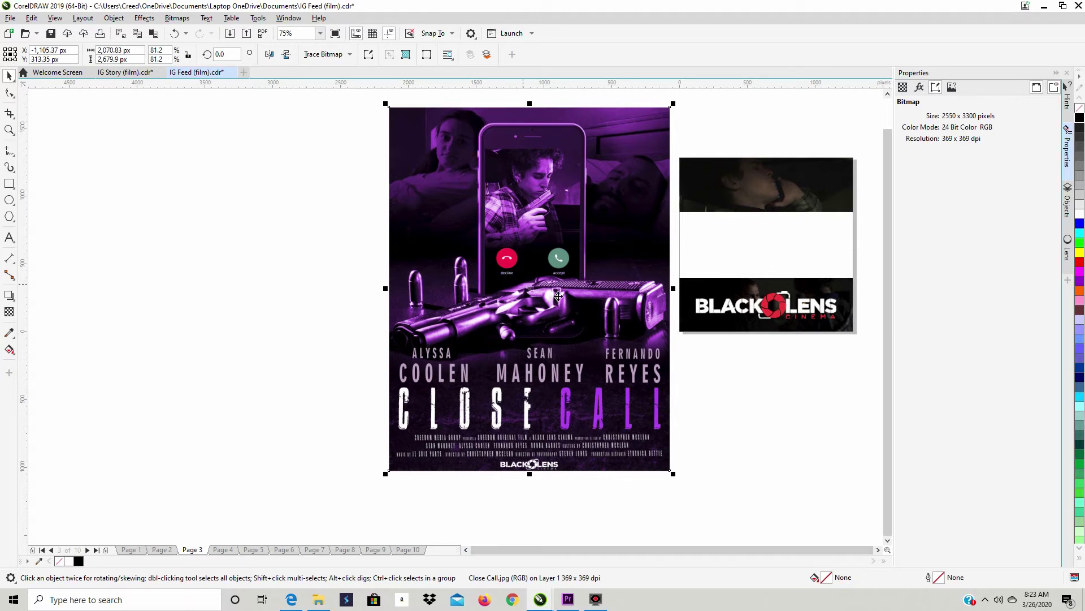
click(467, 550)
right_click(196, 146)
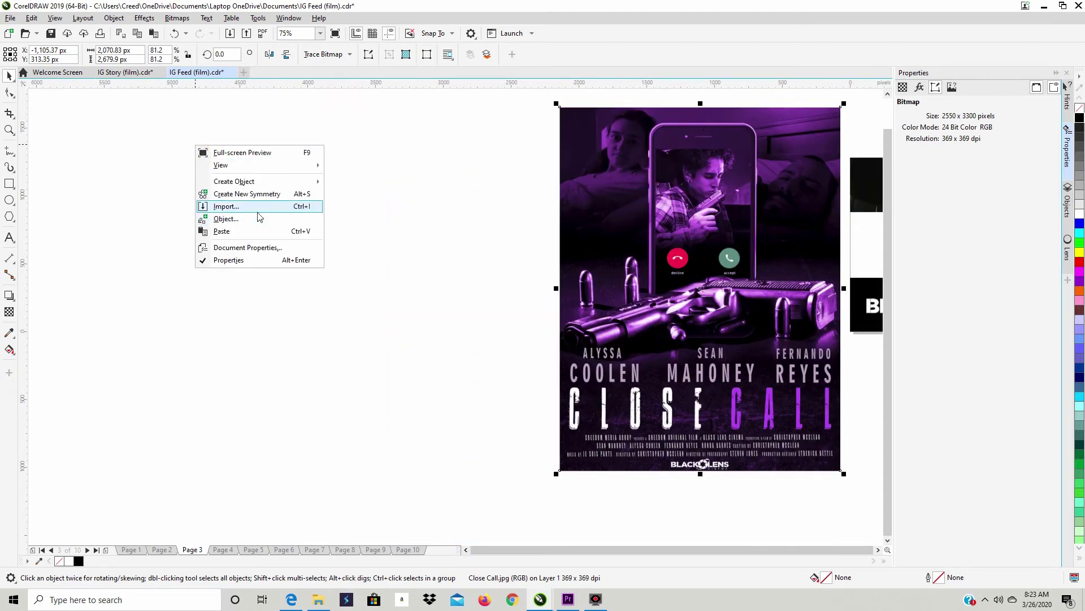
click(257, 206)
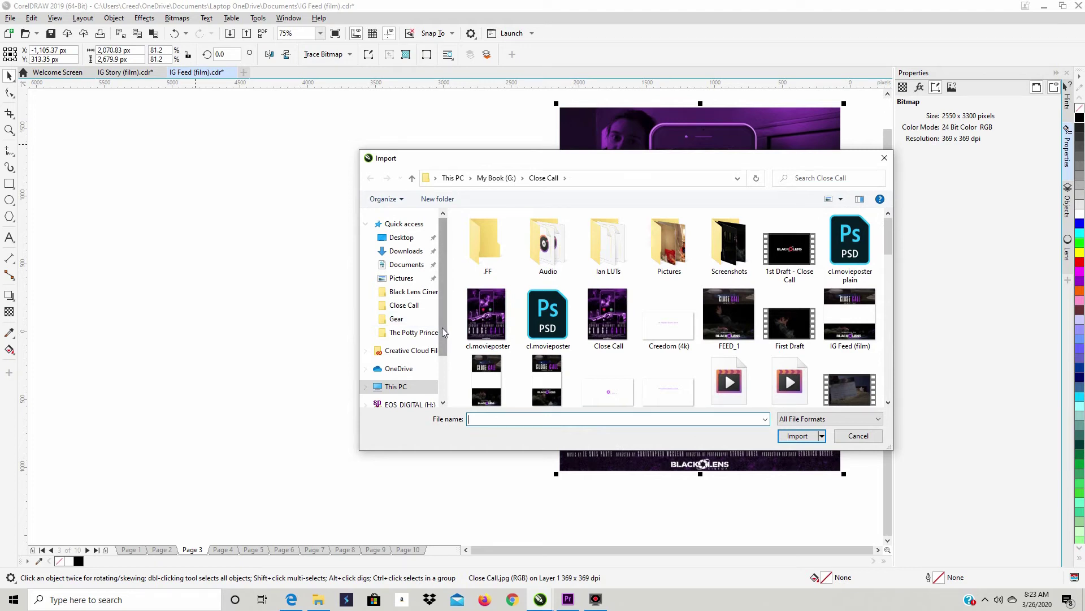
scroll(442, 332, down, 2)
click(399, 378)
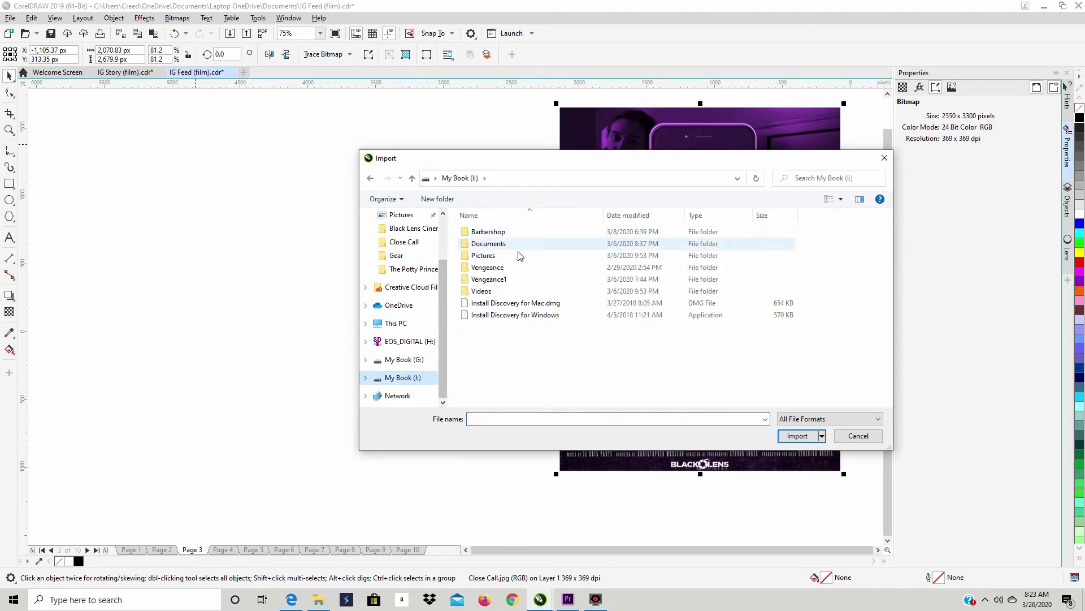
double_click(517, 267)
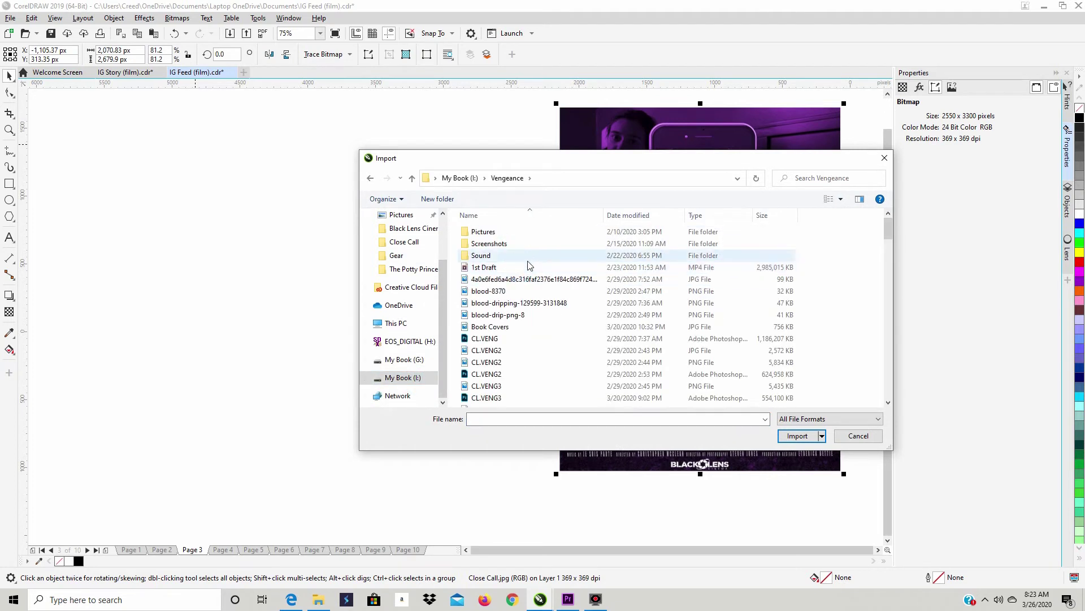
Step: Show the folder's files as thumbnails and import CL.VENG5.png into the empty area beyond the Close Call poster
scroll(526, 244, down, 4)
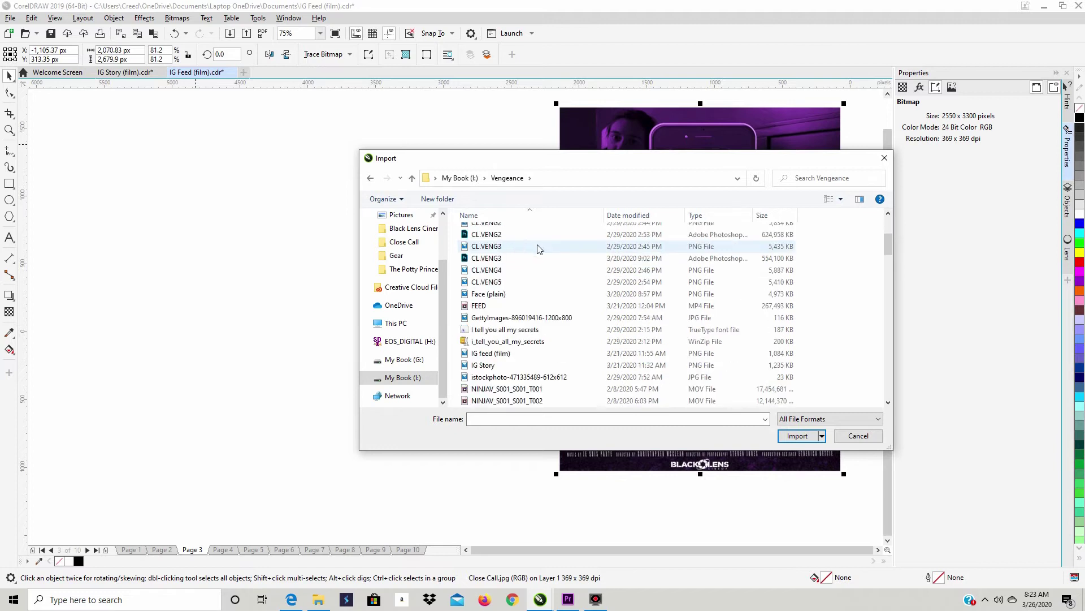
right_click(815, 261)
mouse_move(904, 269)
click(961, 281)
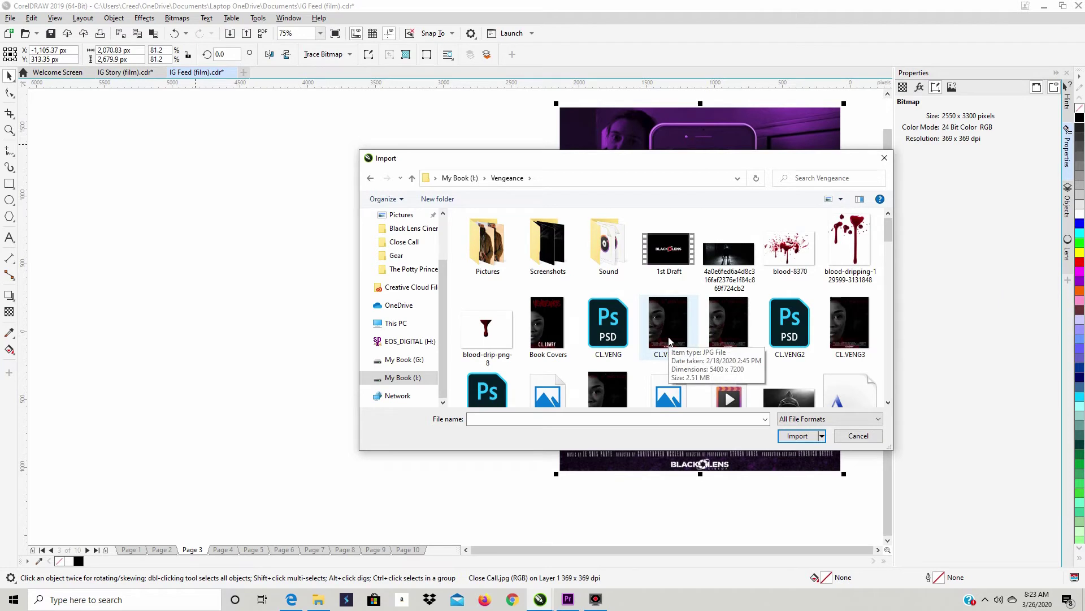
scroll(622, 367, down, 1)
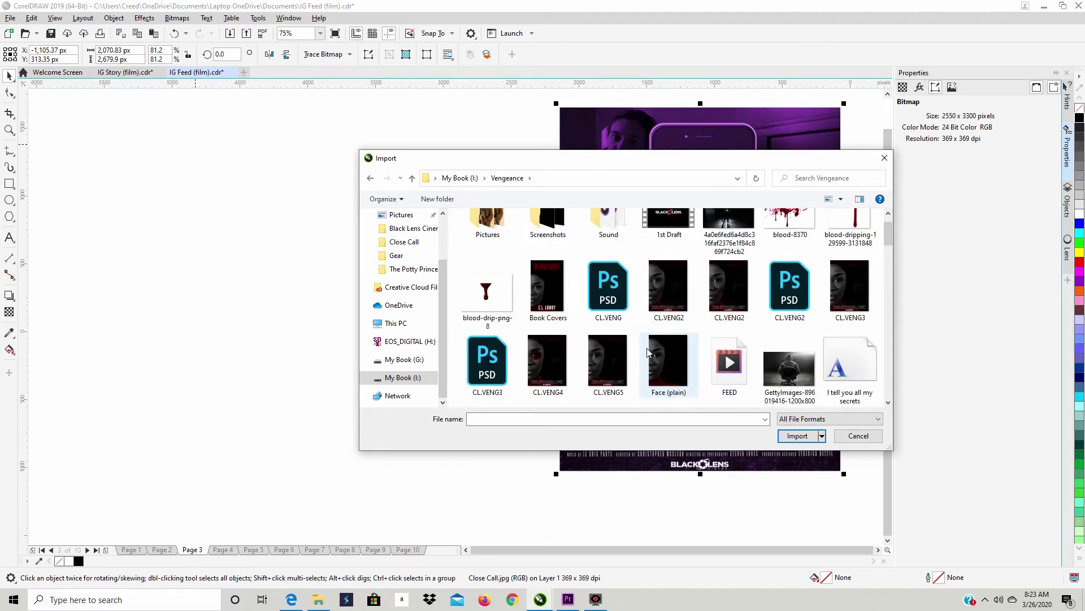
double_click(627, 371)
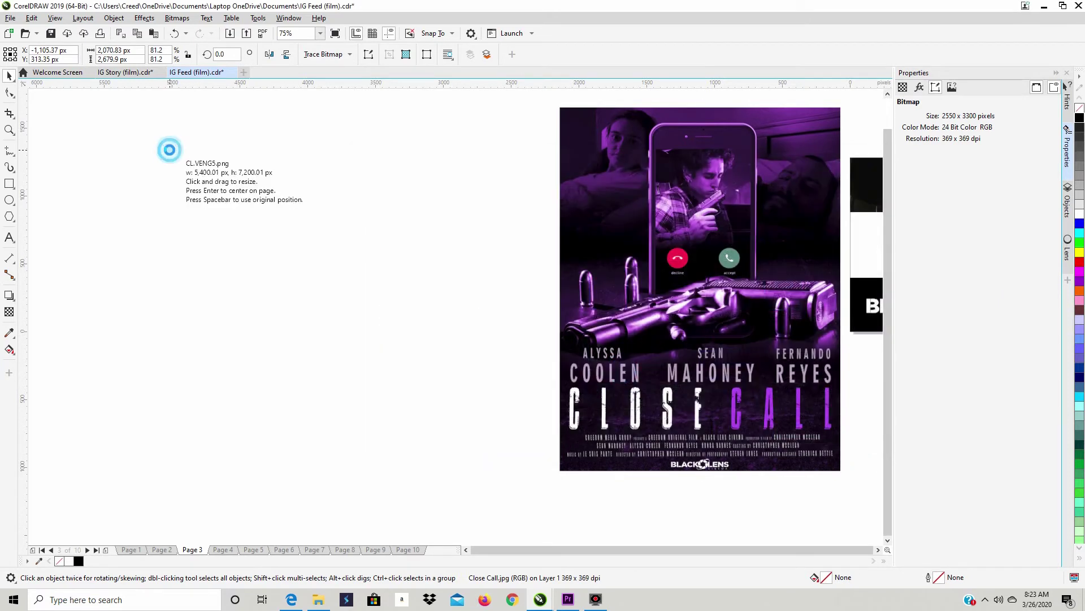
click(169, 149)
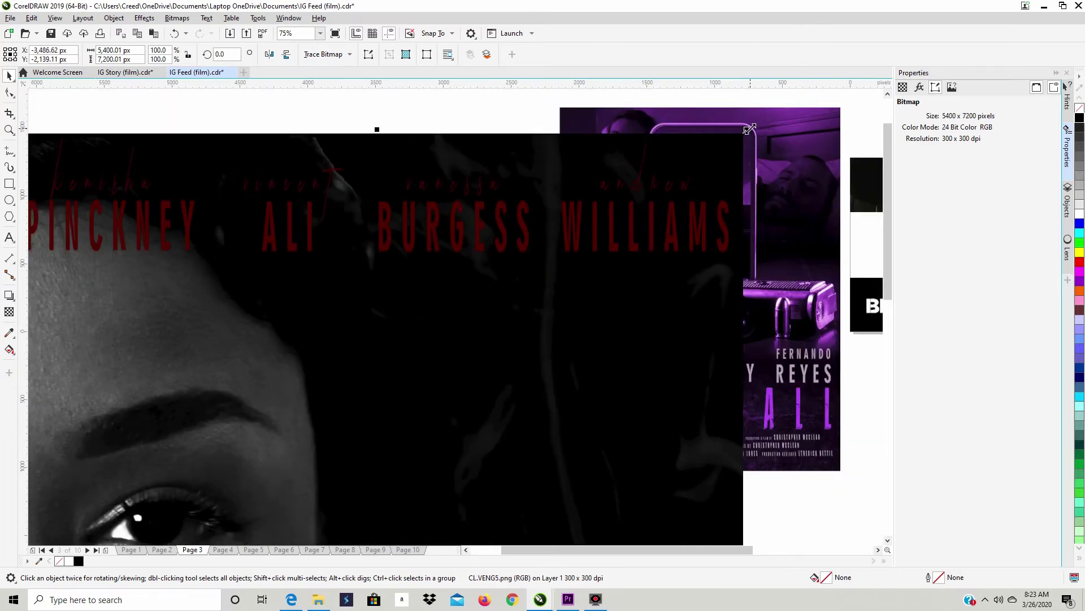
Step: Shrink the Vengeance poster to about 1791 x 2387 px and position it beside the Close Call poster
drag(750, 129, 507, 449)
drag(387, 431, 391, 288)
drag(323, 411, 387, 326)
drag(409, 290, 418, 354)
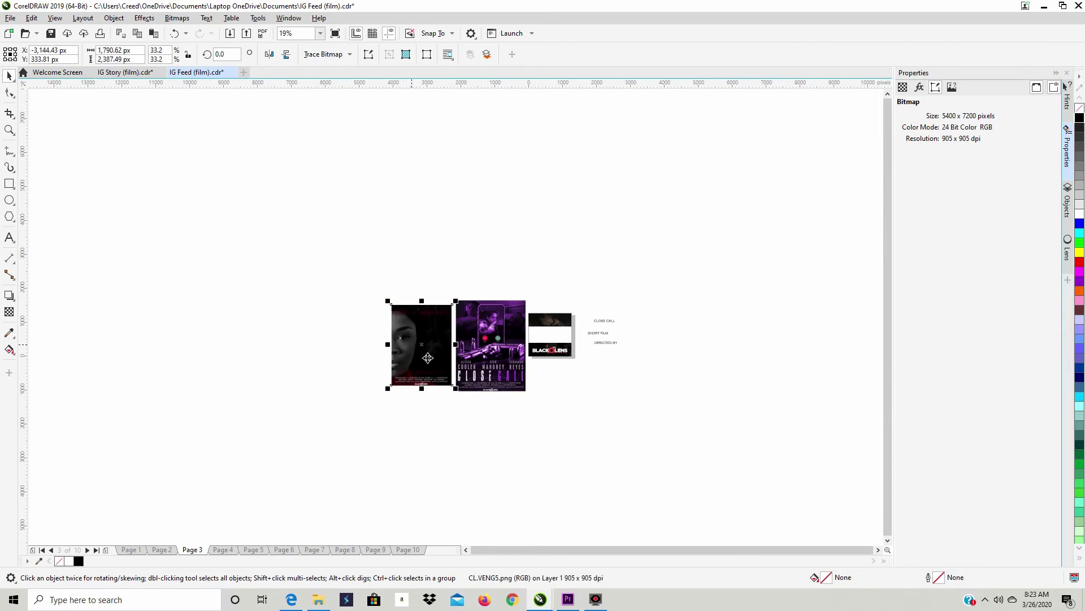
Step: Enlarge the Vengeance poster to about 1987 x 2650 px and align it next to the Close Call poster
scroll(428, 358, up, 6)
scroll(428, 358, down, 2)
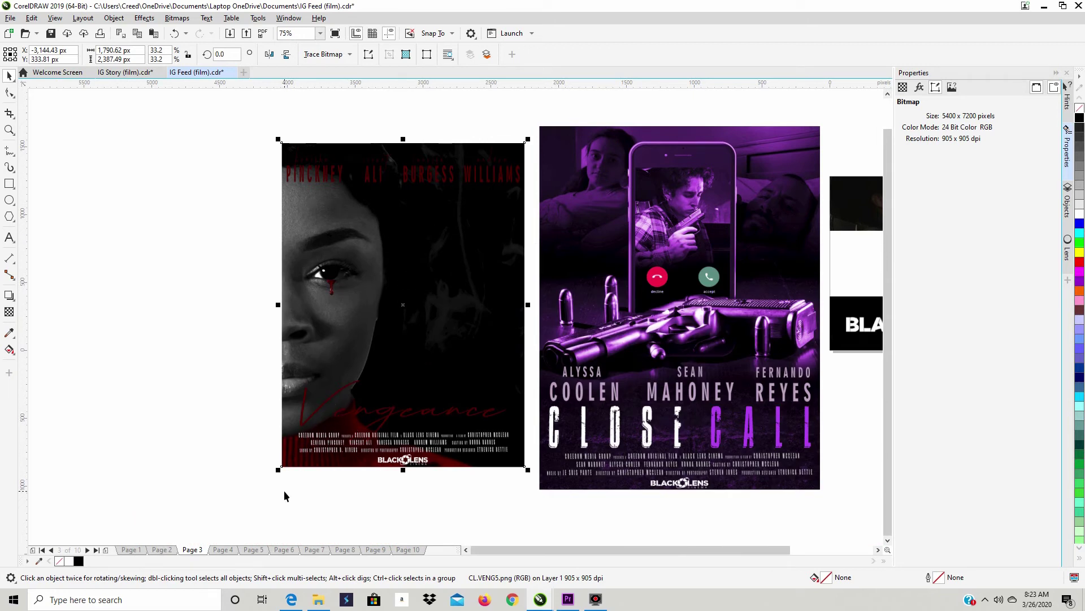
drag(278, 469, 247, 490)
drag(416, 405, 425, 388)
drag(274, 469, 242, 491)
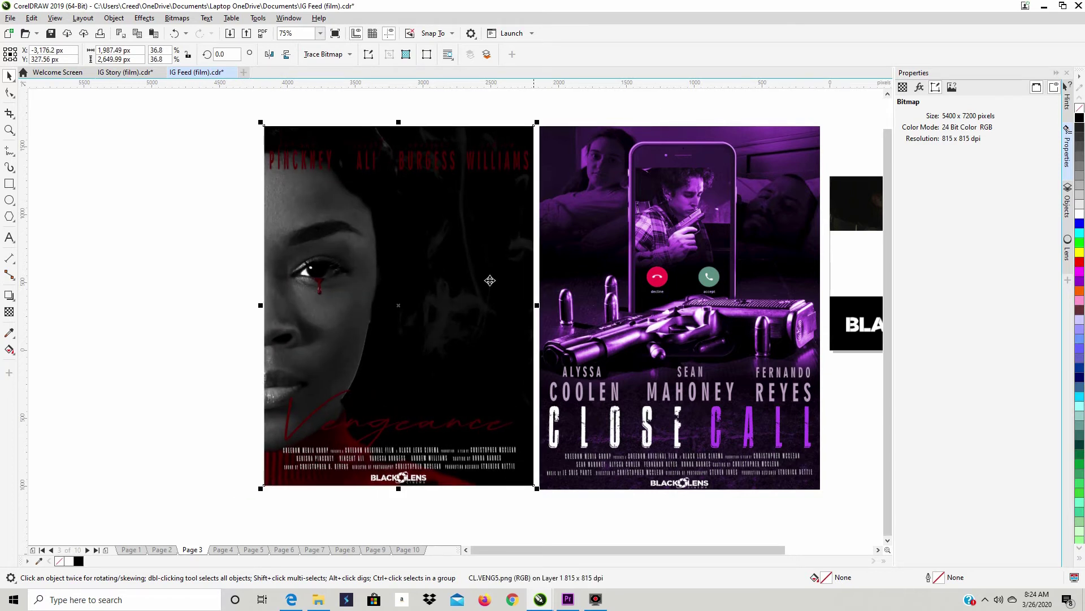
Step: Move the CLOSE CALL text onto the page's upper strip and set its font to THRASHER
mouse_move(705, 546)
mouse_down()
mouse_move(735, 555)
mouse_move(710, 553)
mouse_up()
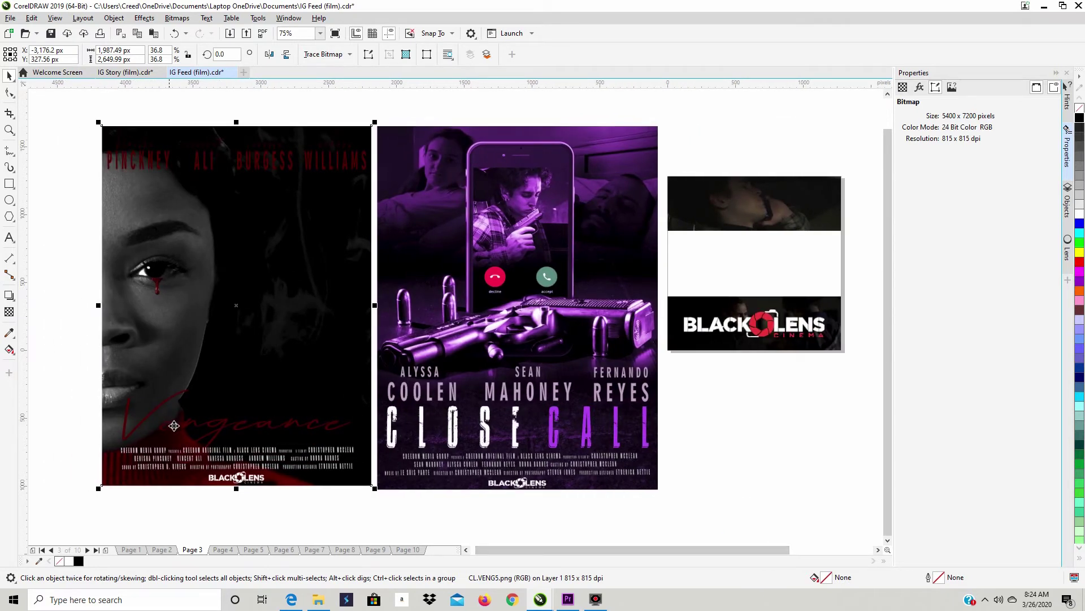
drag(735, 546, 779, 548)
drag(849, 214, 621, 209)
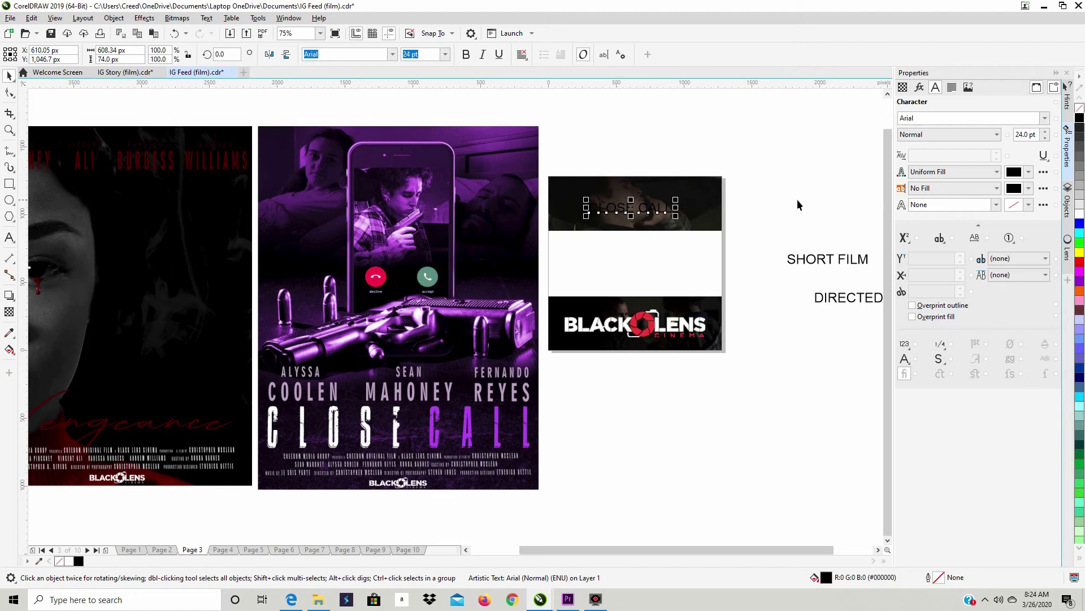
click(1046, 118)
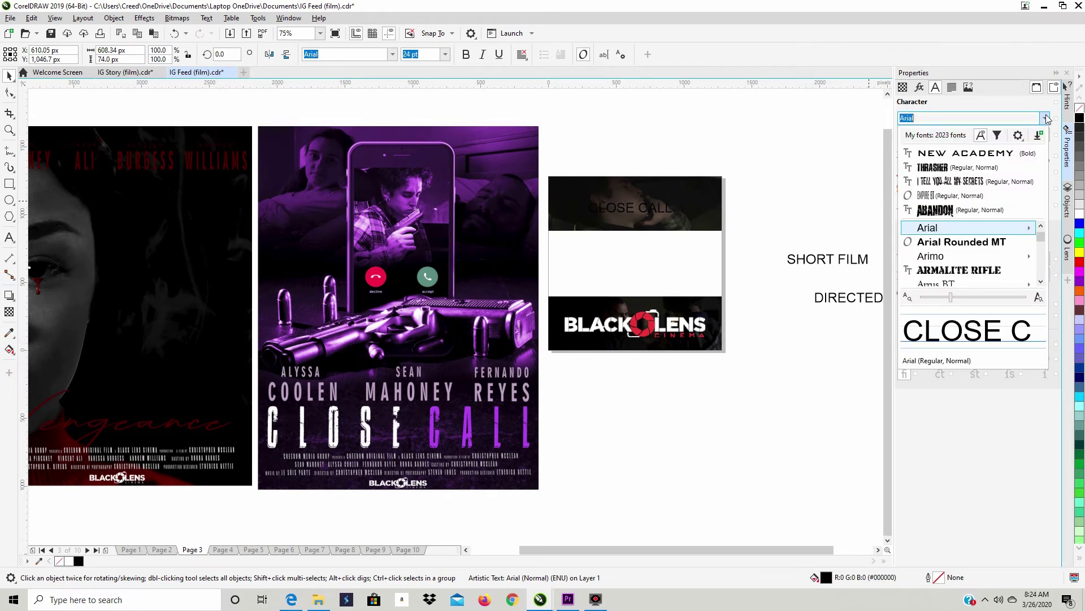
click(990, 169)
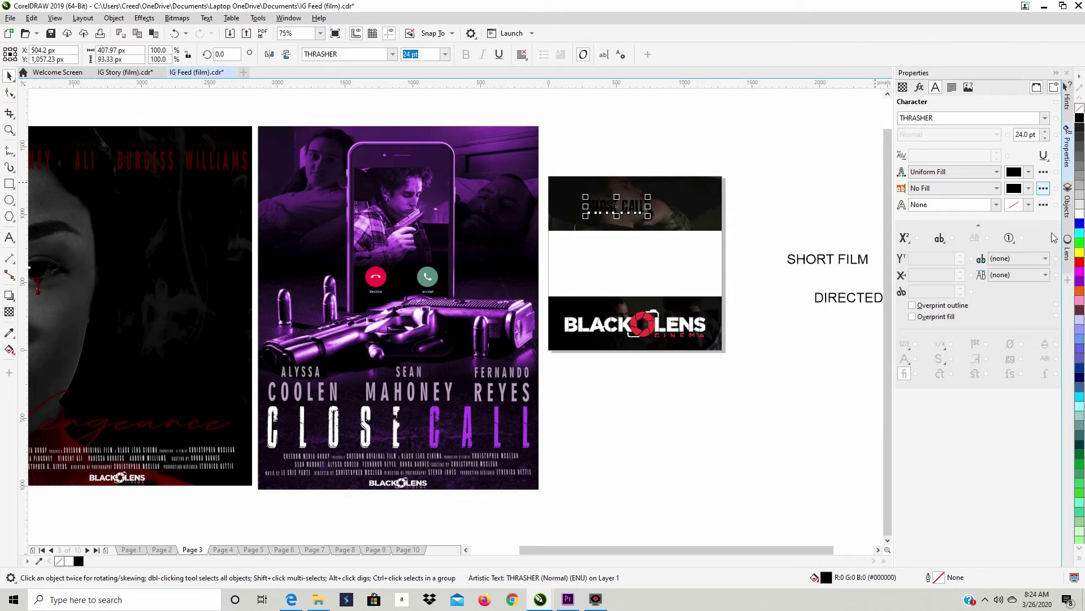
Step: Try white on the CLOSE CALL text, then recolour it purple #B343F0 sampled from the CALL lettering on the poster
click(1080, 214)
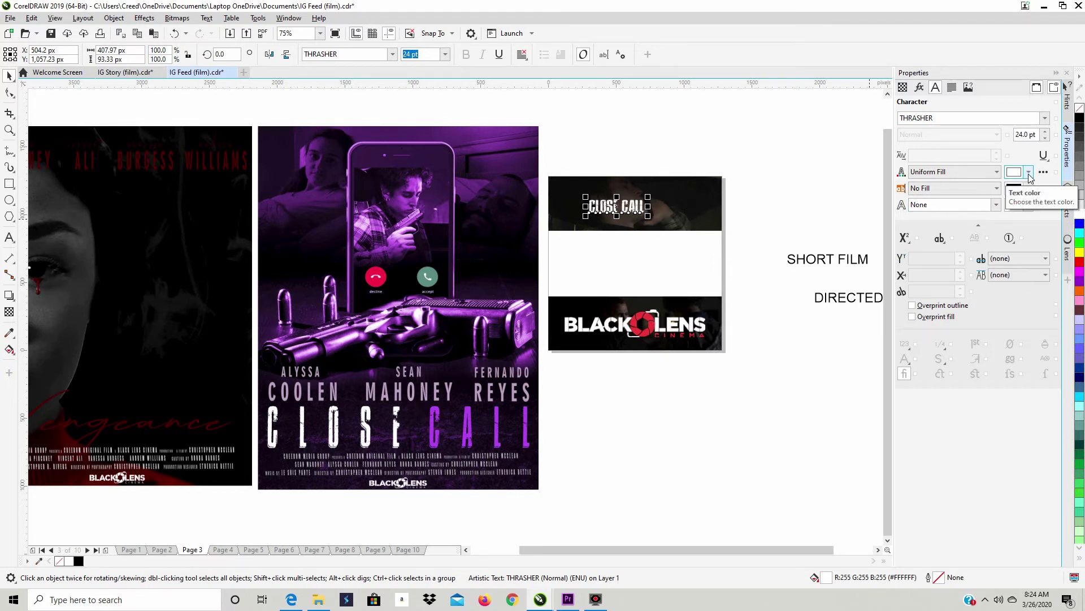
click(1028, 172)
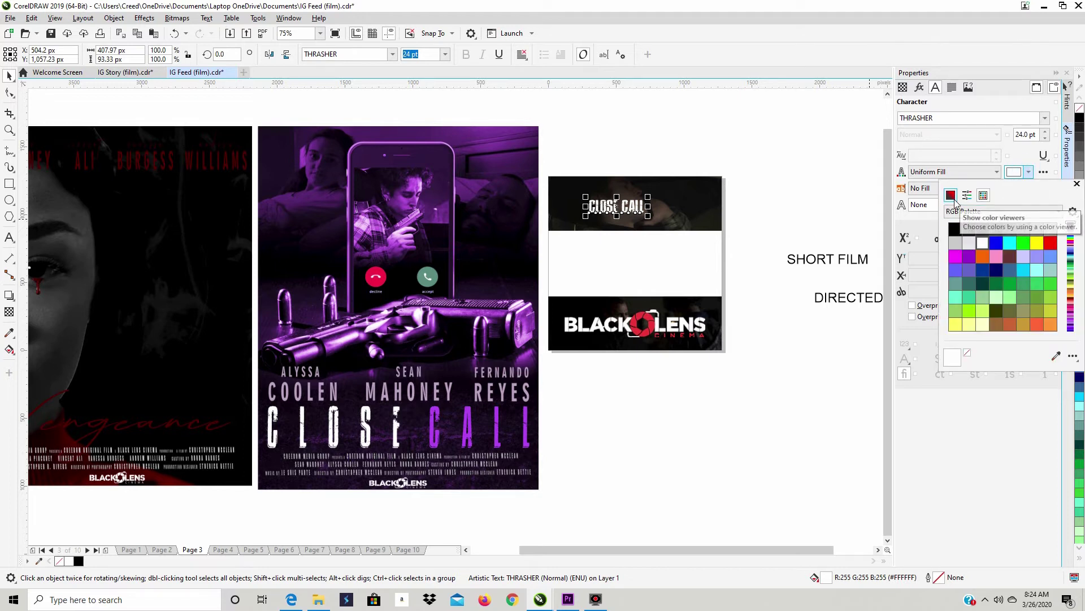
click(951, 196)
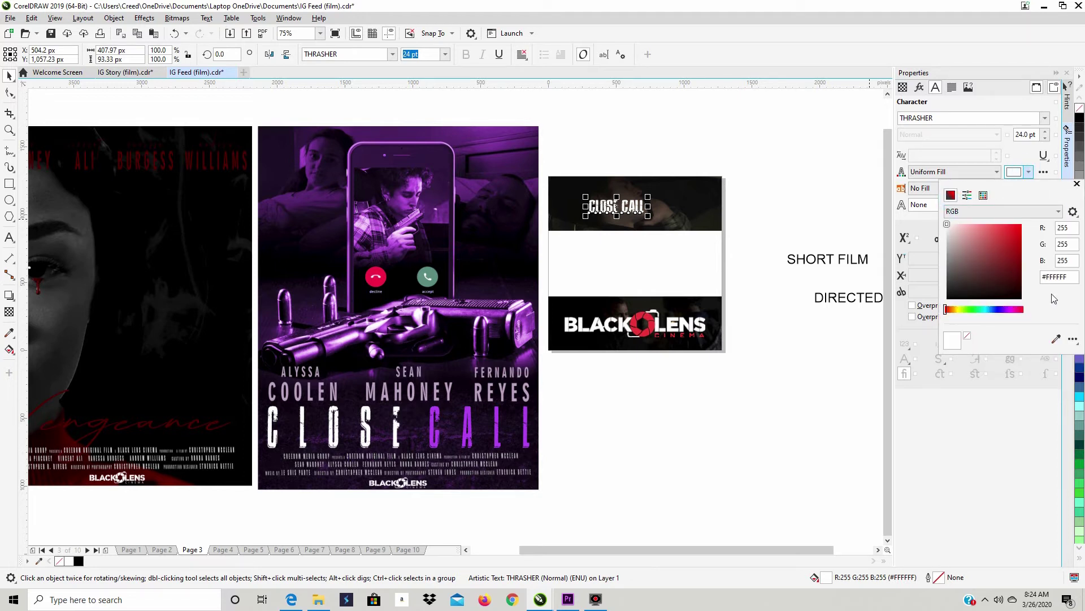
click(1056, 339)
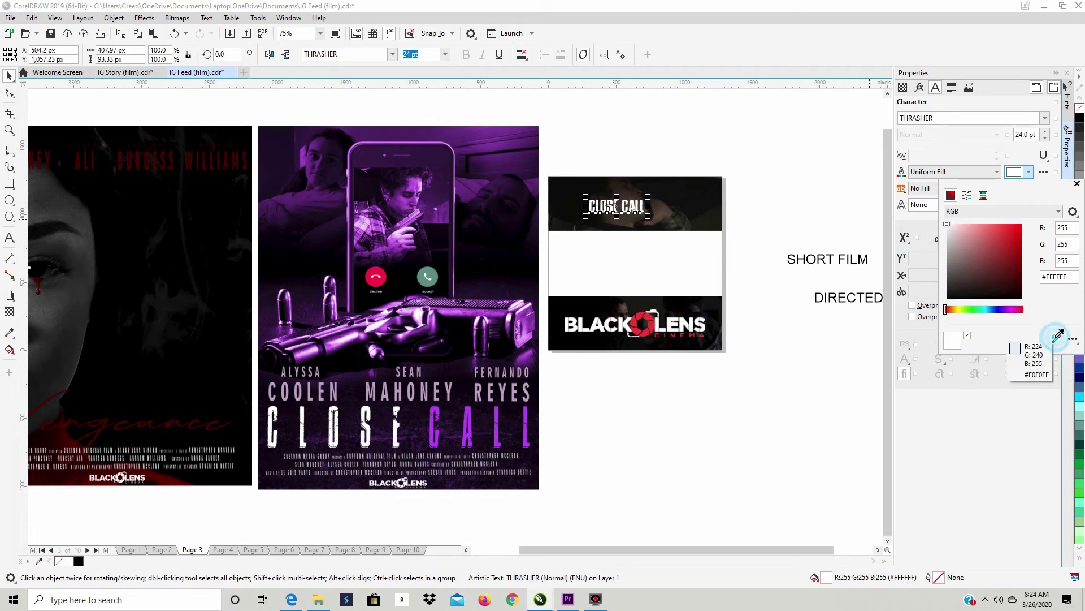
click(440, 407)
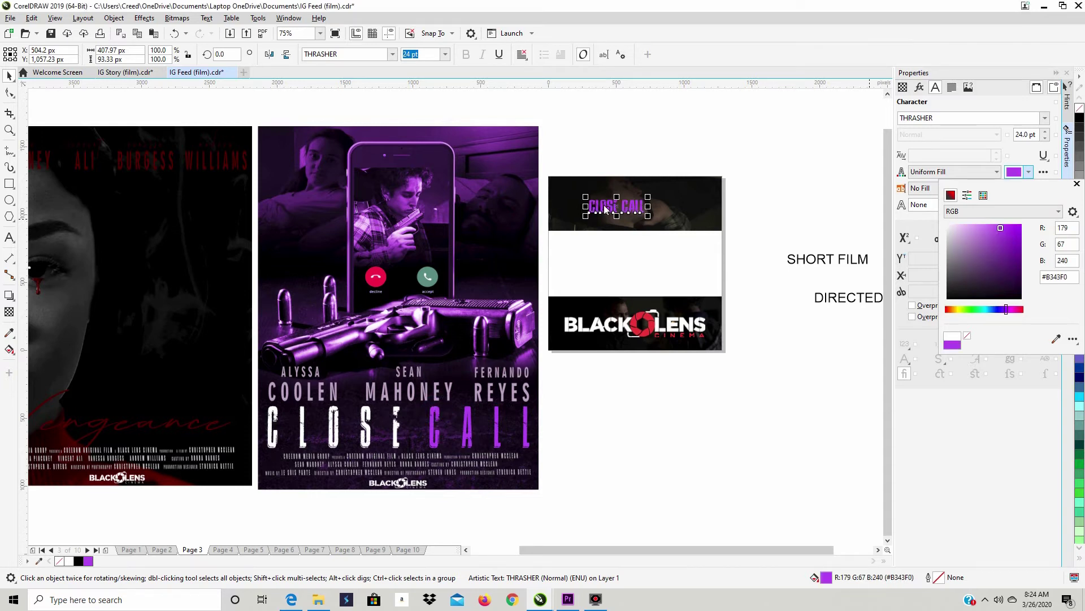
click(731, 154)
scroll(628, 211, up, 2)
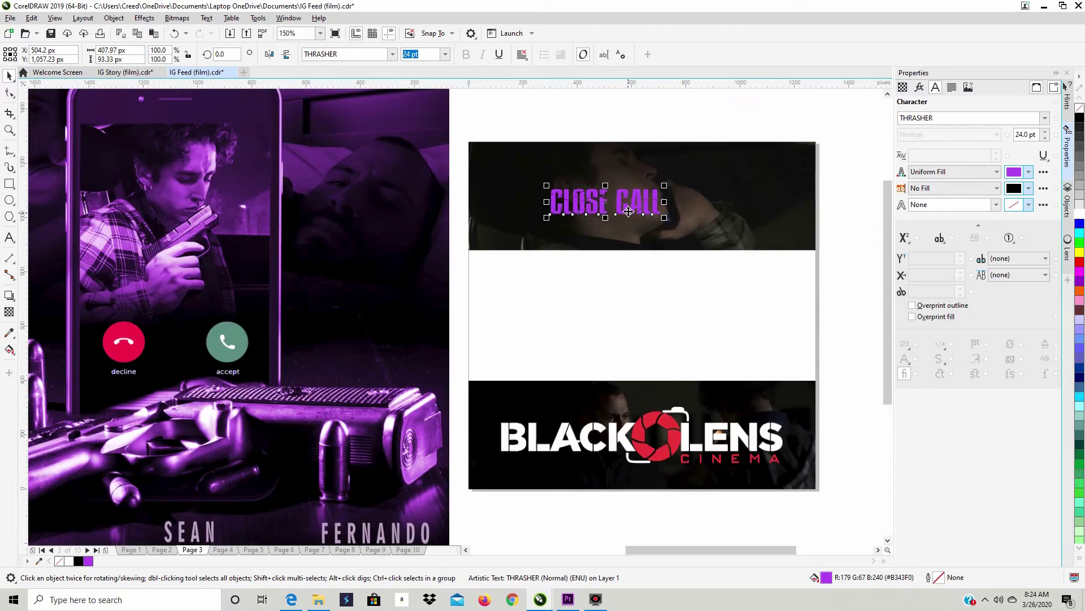
Step: Reposition the CLOSE CALL text within the upper strip to about X 679 px, Y 1,076 px
scroll(628, 211, down, 2)
scroll(613, 206, up, 2)
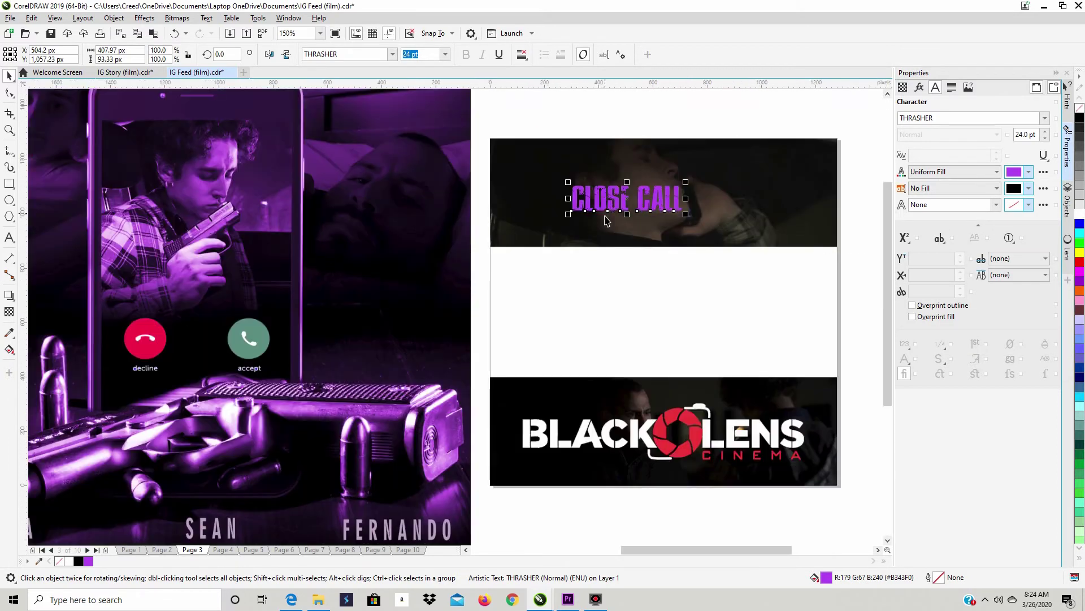
scroll(613, 204, down, 2)
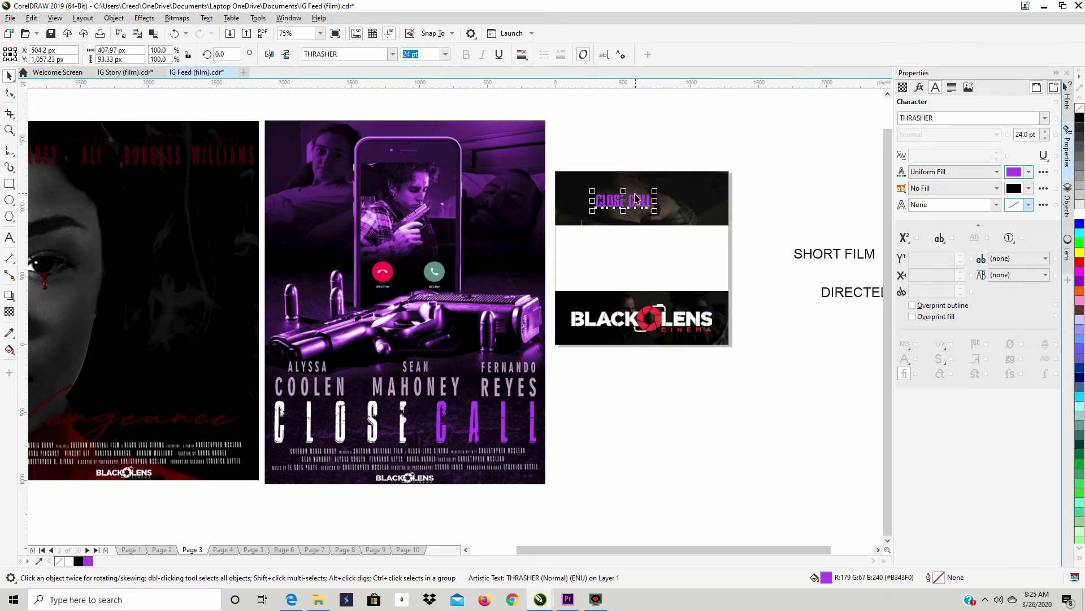
scroll(636, 194, up, 3)
drag(581, 195, 681, 199)
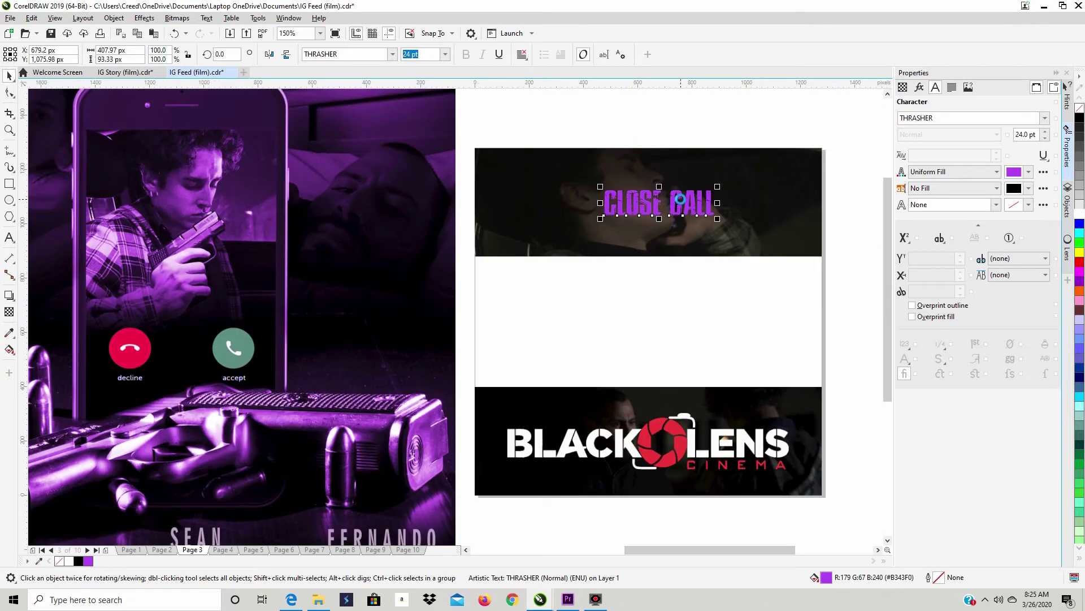
Step: Place a copy of the CLOSE CALL text directly above it and change the copy's wording to VENGEANCE
drag(681, 199, 678, 164)
double_click(679, 165)
double_click(680, 165)
key(BackSpace)
key(BackSpace)
key(BackSpace)
key(BackSpace)
key(BackSpace)
key(BackSpace)
key(BackSpace)
text(VENGEANCE)
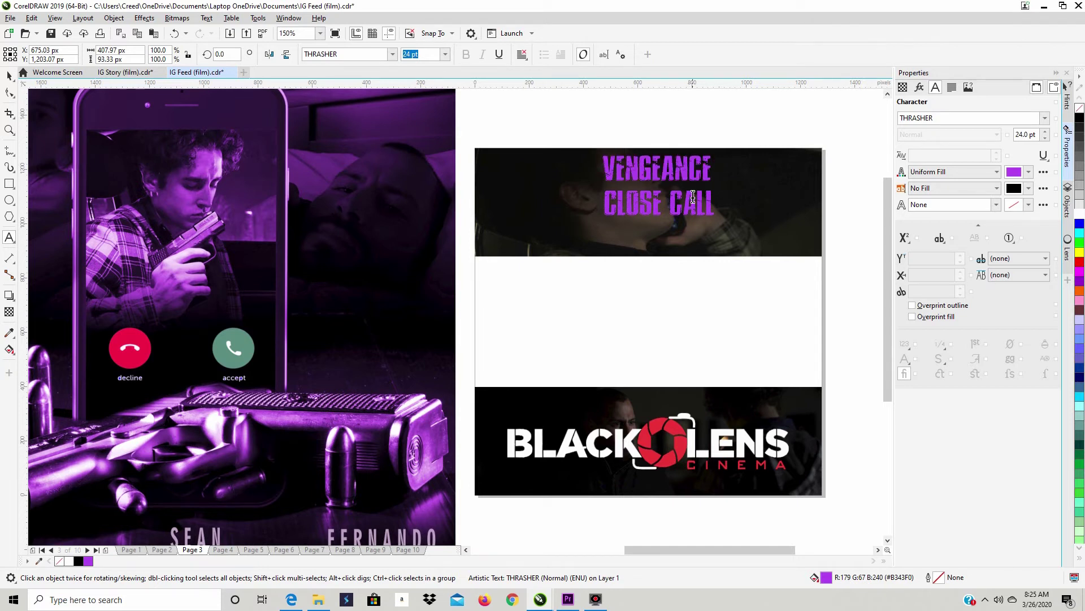
Step: Recolour the VENGEANCE text dark red #4F0000, sampled from the cast-name lettering on the Vengeance poster, and deselect it
key(shift+Left)
key(shift+Left)
key(shift+Left)
key(shift+Left)
key(shift+Left)
key(shift+Left)
key(shift+Left)
key(shift+Left)
key(shift+Left)
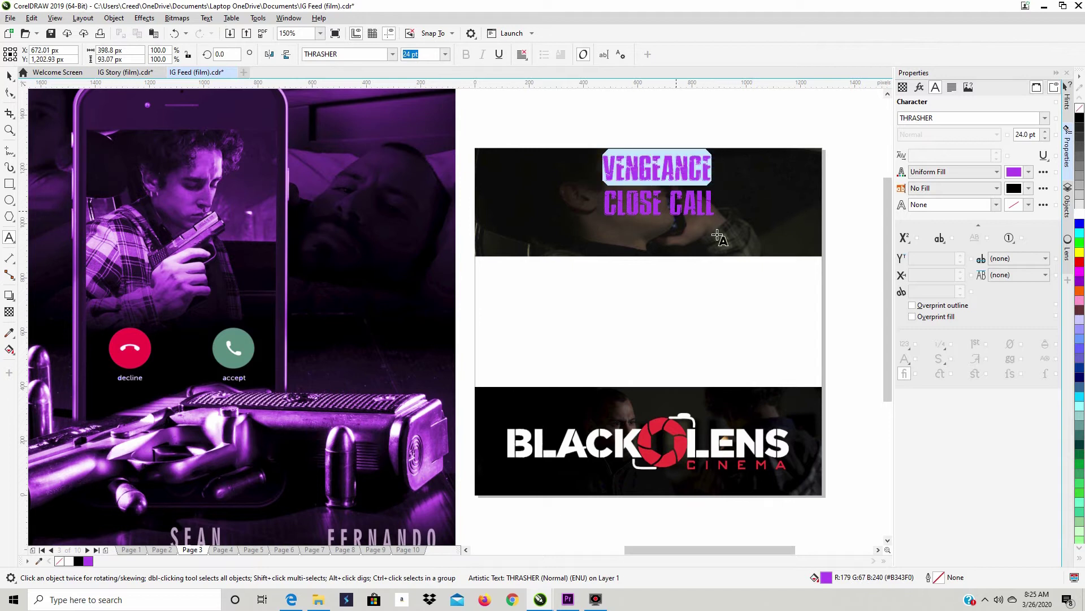
scroll(554, 297, down, 2)
scroll(565, 291, down, 2)
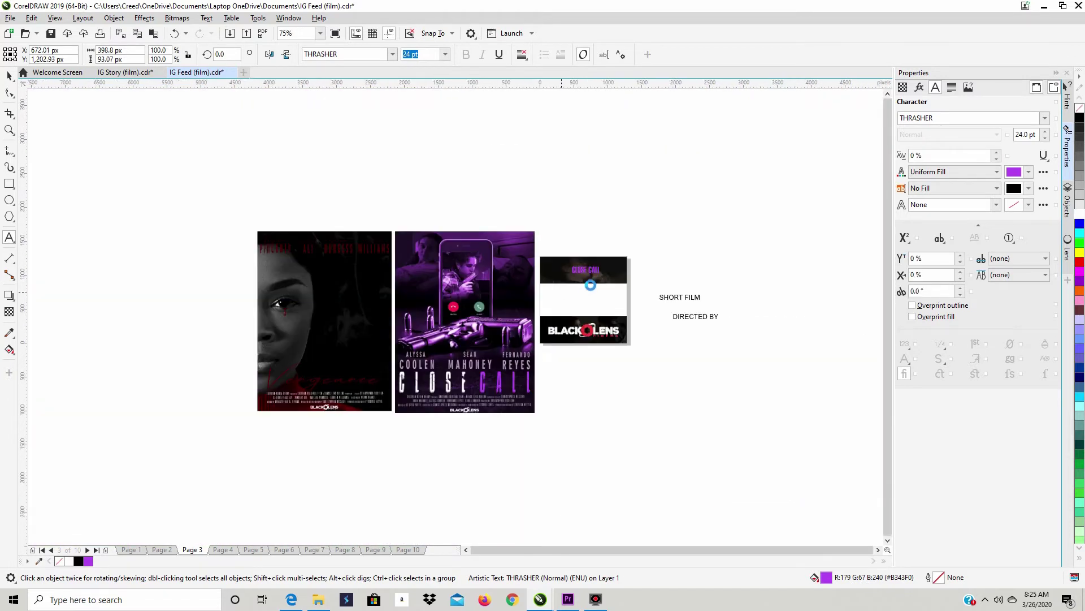
scroll(615, 284, up, 2)
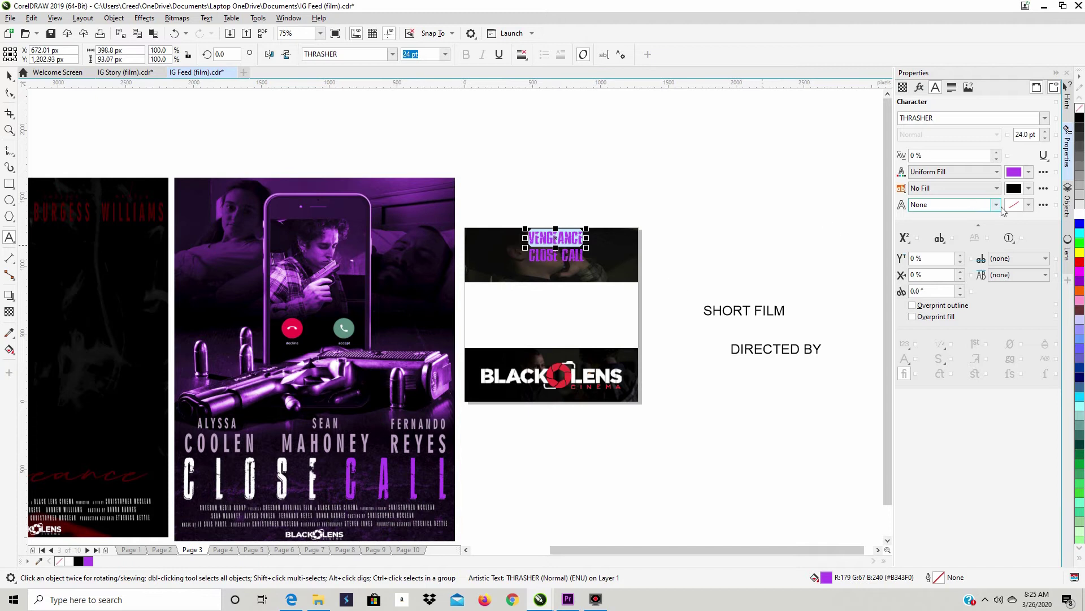
click(1029, 171)
click(1054, 338)
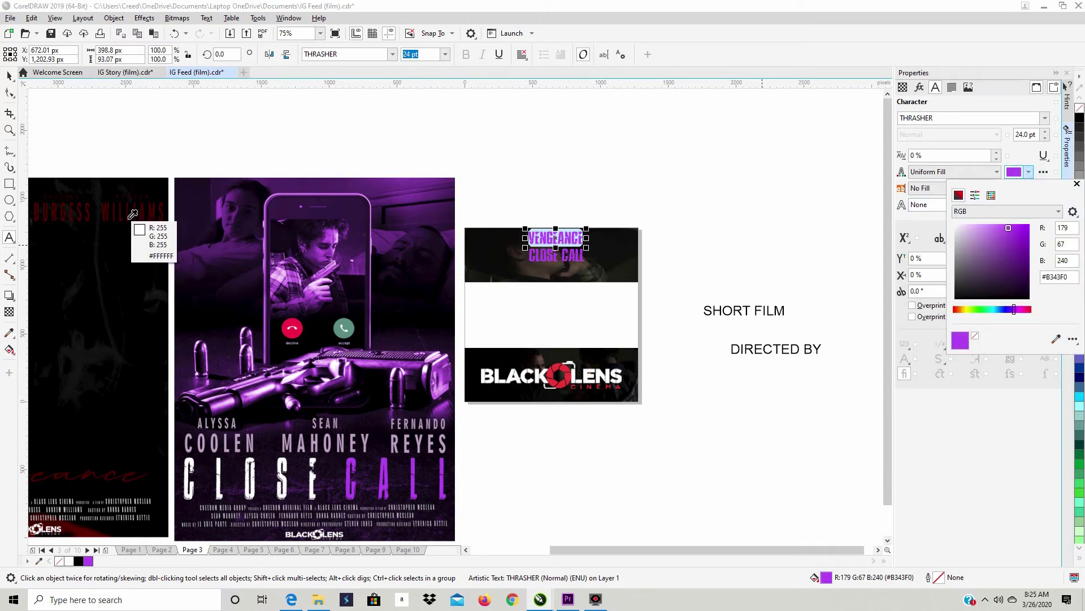
click(129, 213)
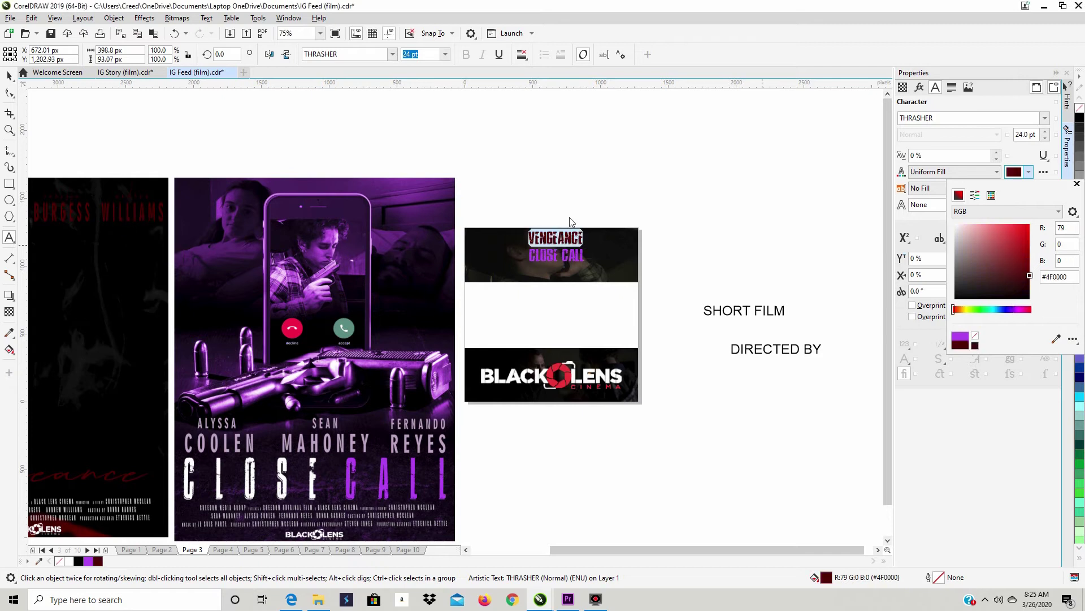
scroll(564, 210, up, 2)
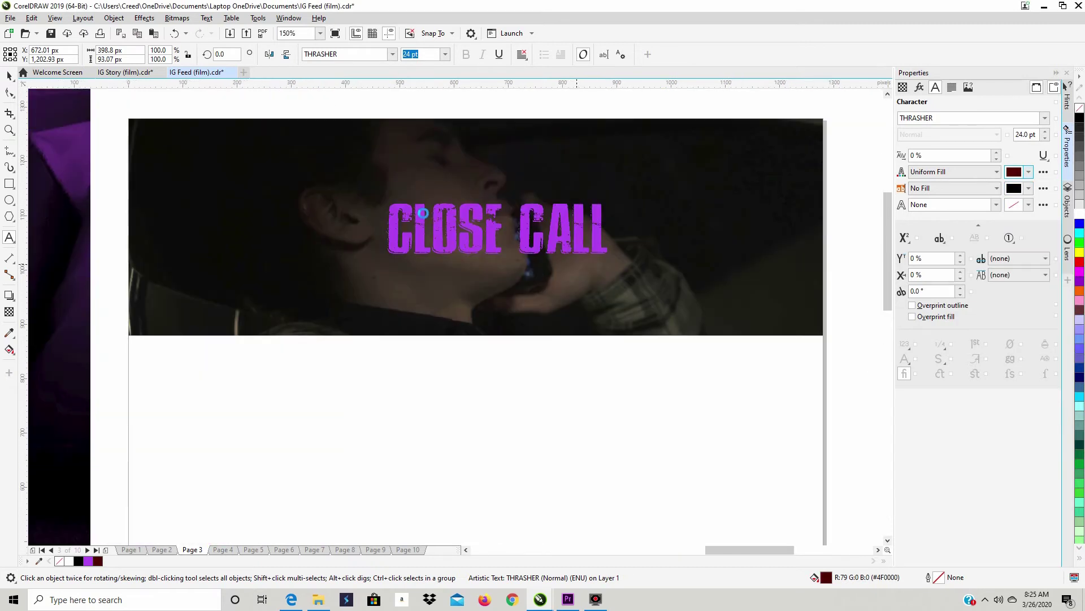
scroll(422, 213, down, 2)
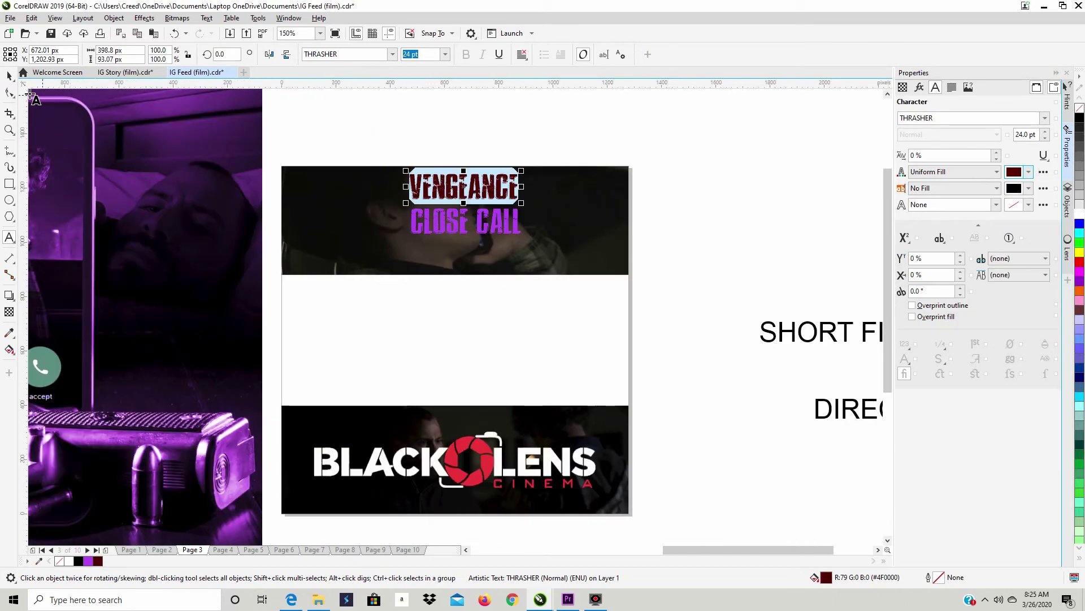
click(9, 76)
click(715, 148)
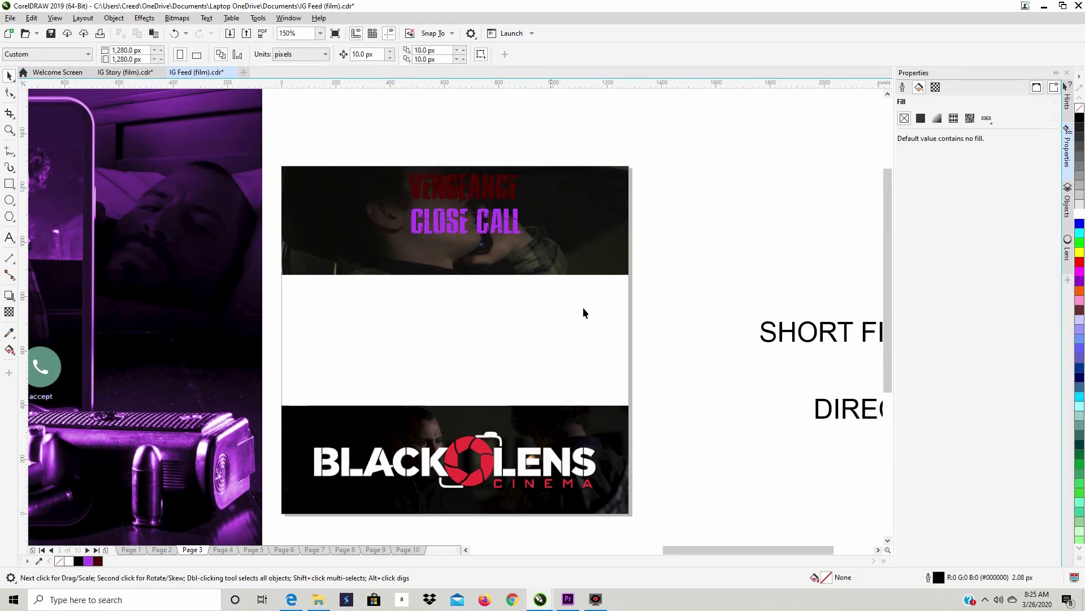
Step: Outline-trace the Black Lens Cinema logo bitmap as line art, removing the background colour from the entire image
scroll(595, 314, down, 2)
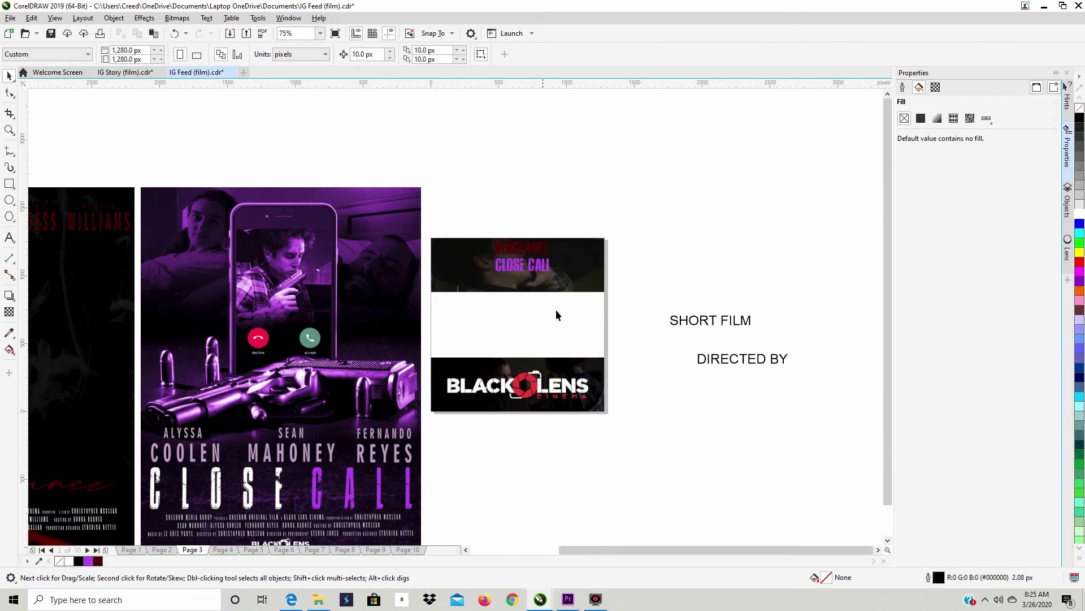
click(530, 394)
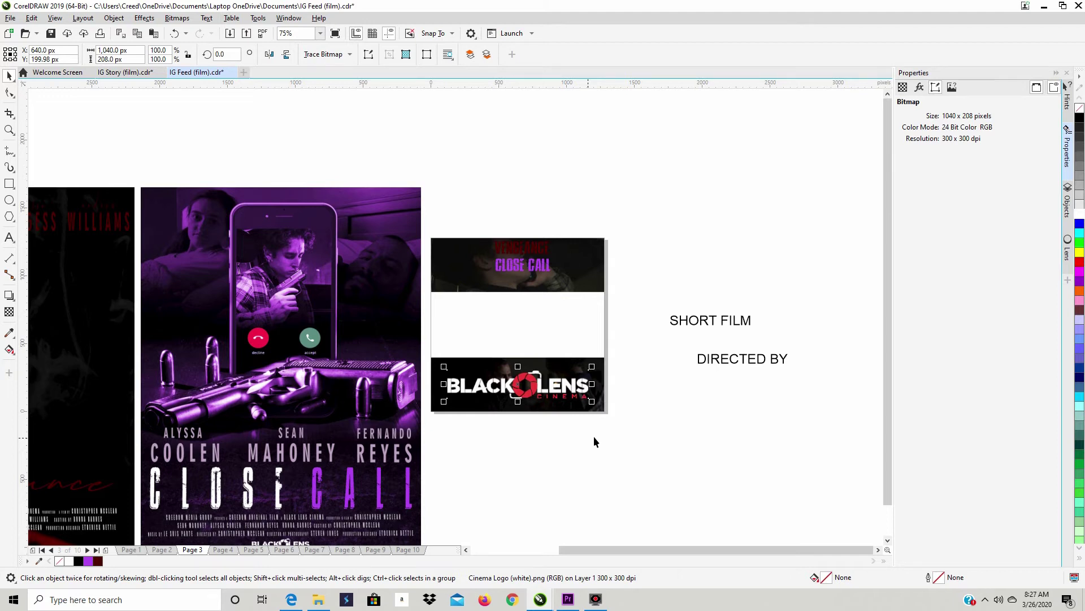
scroll(594, 436, up, 2)
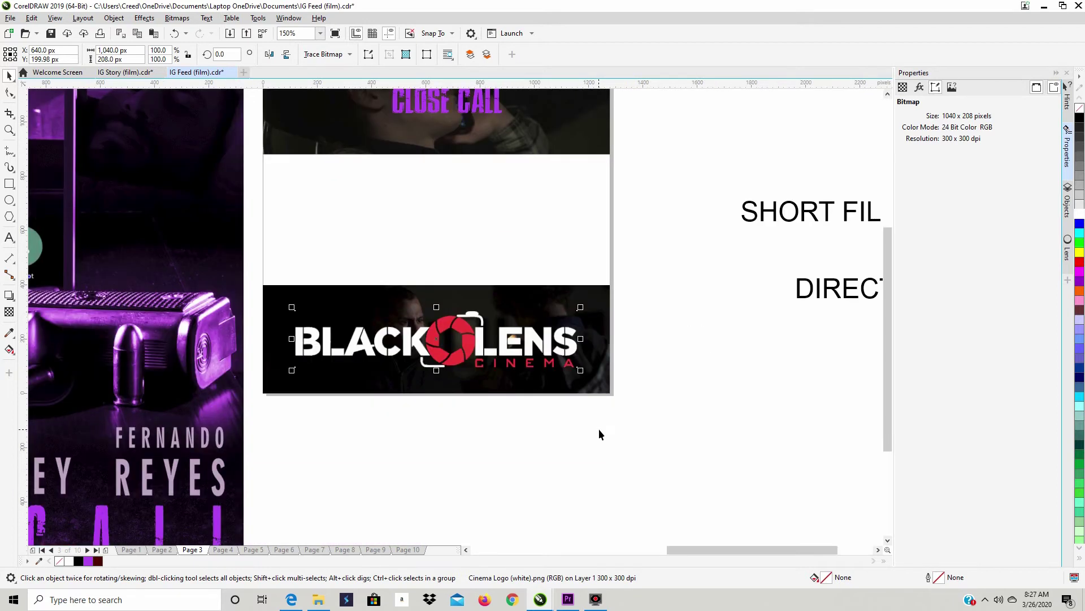
right_click(471, 339)
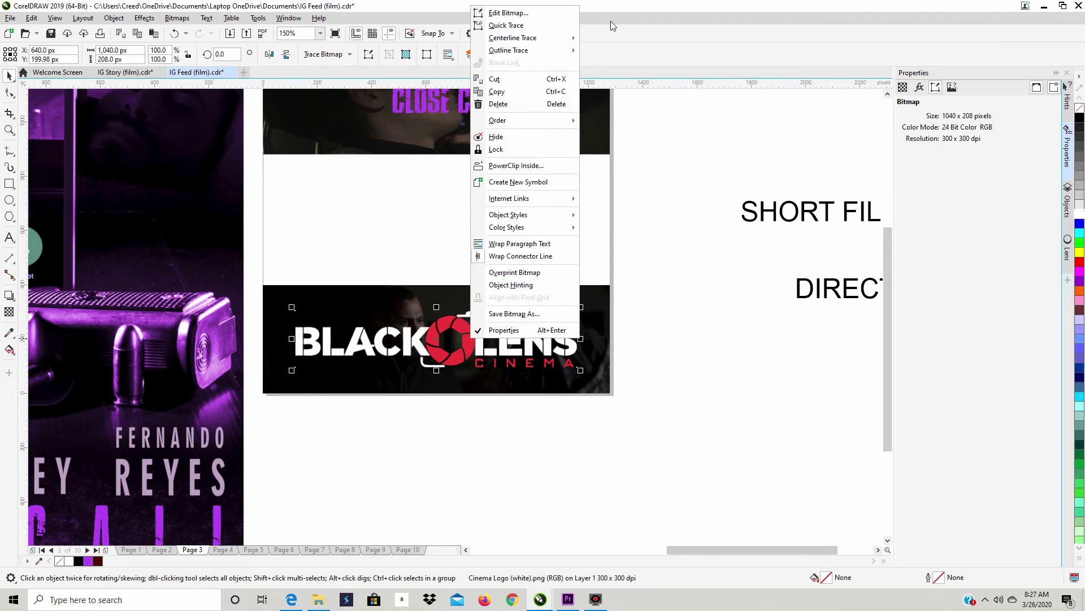
mouse_move(560, 51)
click(624, 49)
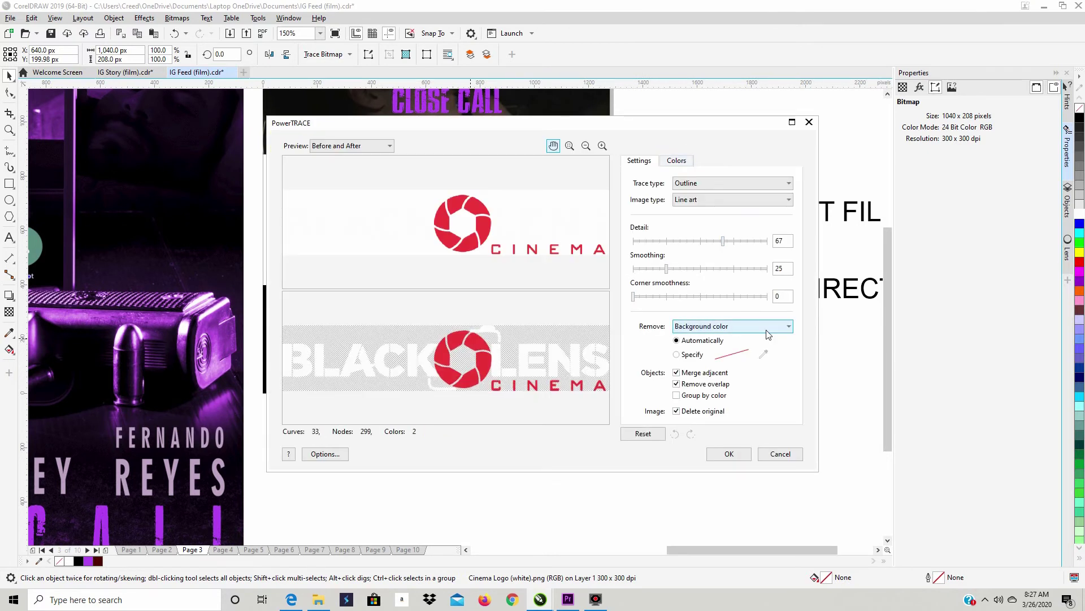
click(768, 332)
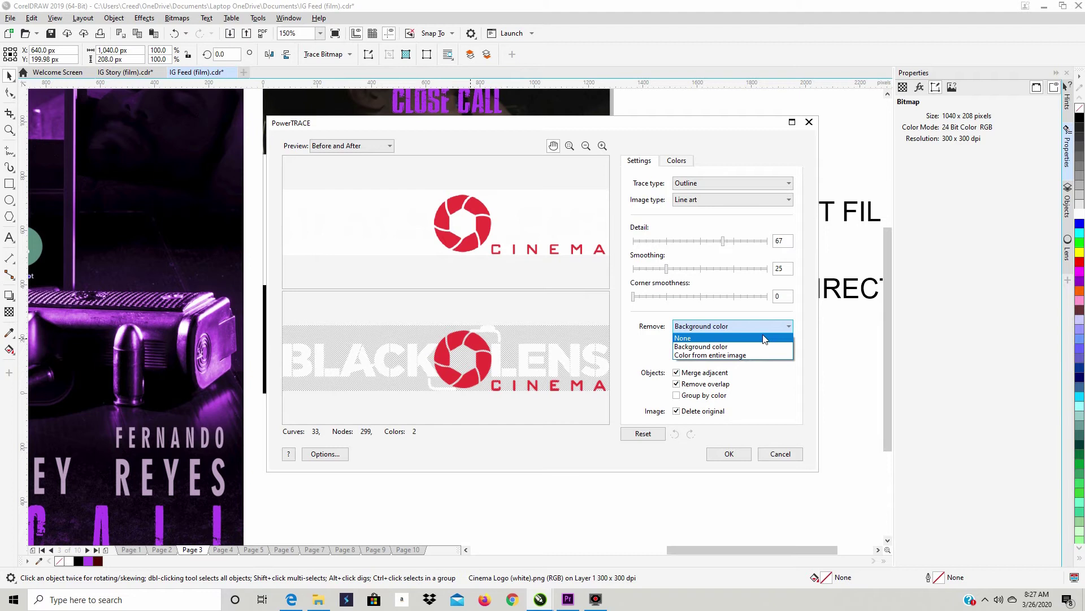
click(752, 354)
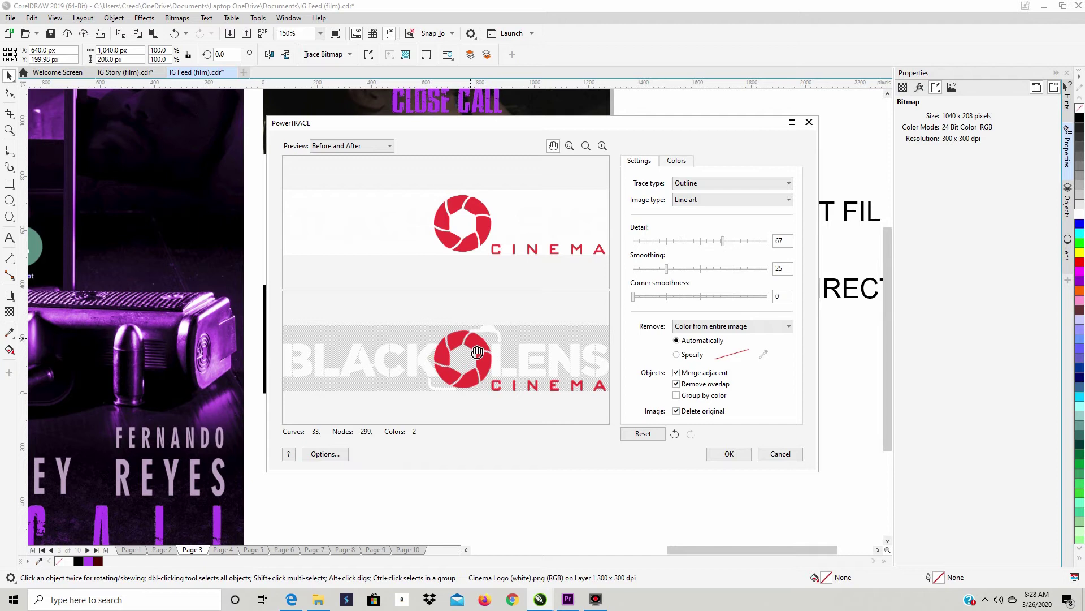
click(727, 454)
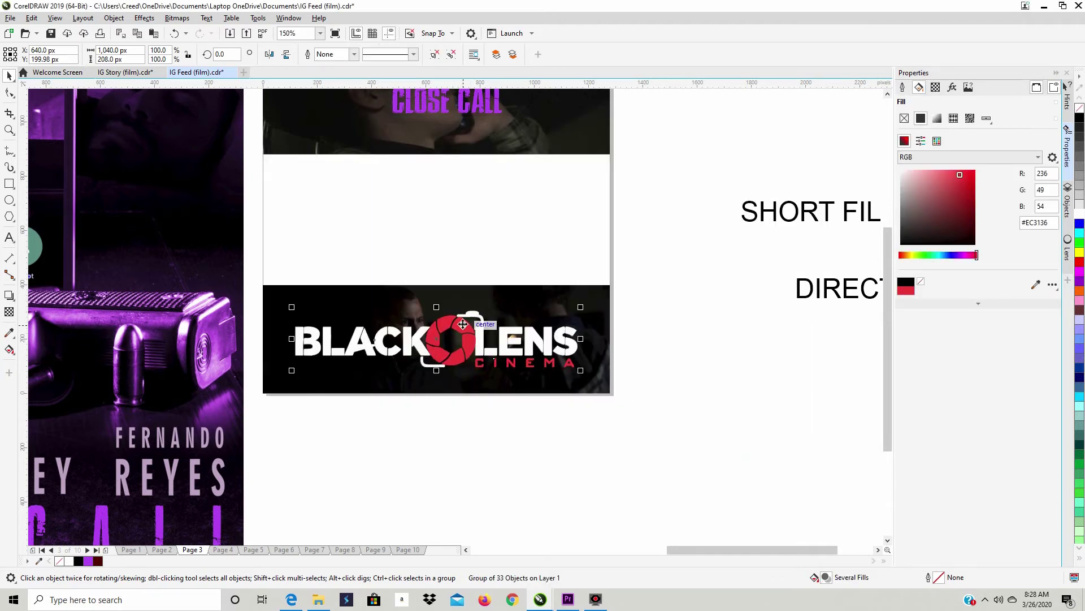
Step: Move the traced logo and the original logo bitmap apart, placing the vector version above the bitmap in the lower strip
drag(687, 287, 287, 395)
drag(437, 339, 444, 359)
click(652, 324)
click(476, 364)
drag(477, 363, 464, 305)
right_click(464, 305)
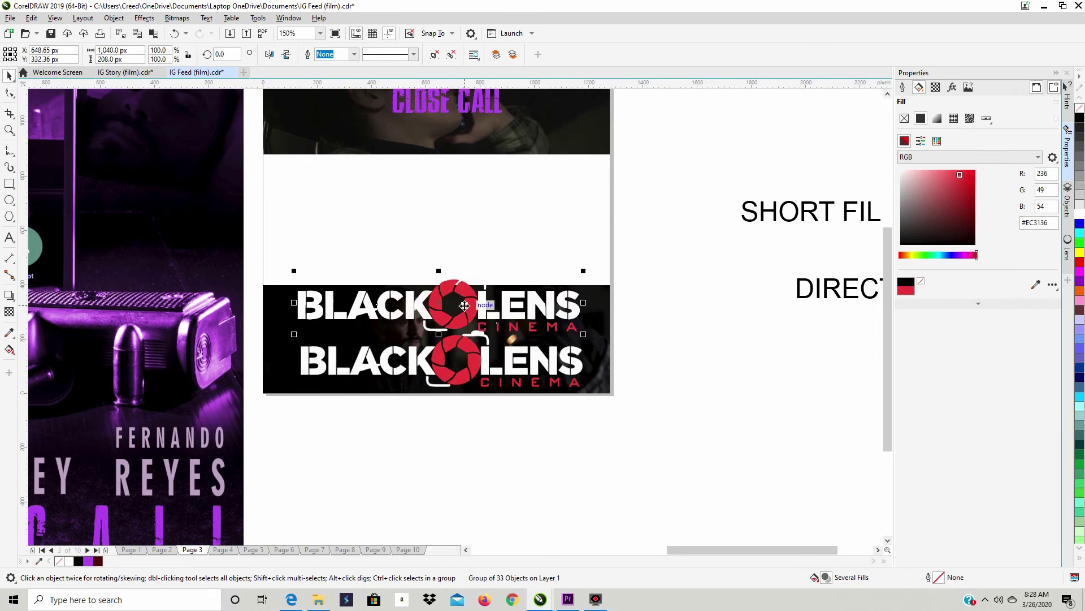
Step: Try recolouring the logo bitmap with blue, cyan, green, yellow, red and magenta palette colours
click(473, 362)
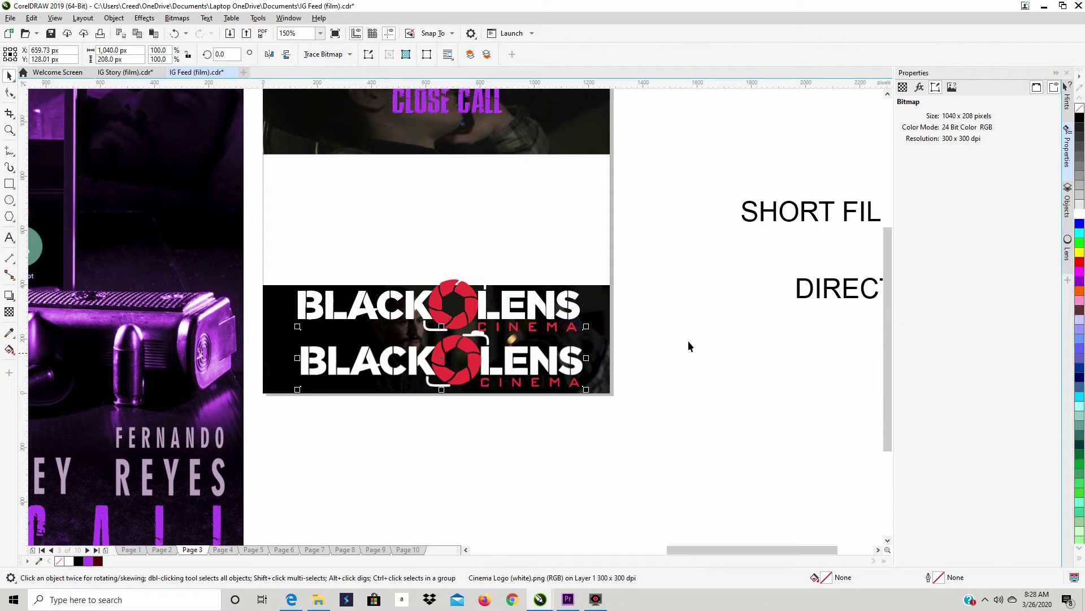
click(1079, 224)
click(1079, 233)
click(1079, 243)
click(1080, 252)
click(1080, 261)
click(1080, 271)
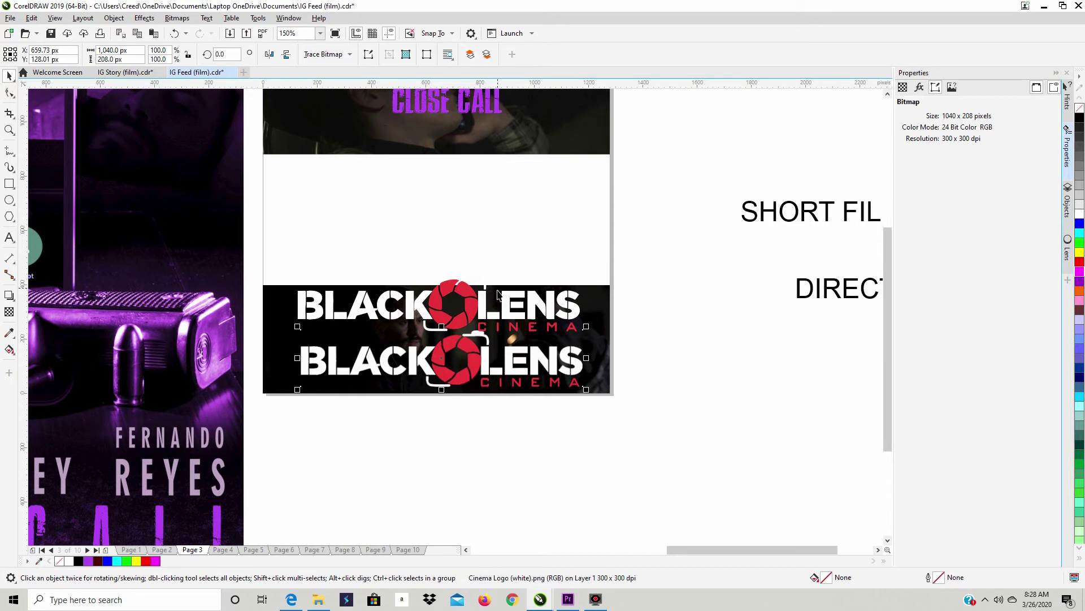
Step: Try orange, yellow and blue fills on the traced logo group
click(475, 312)
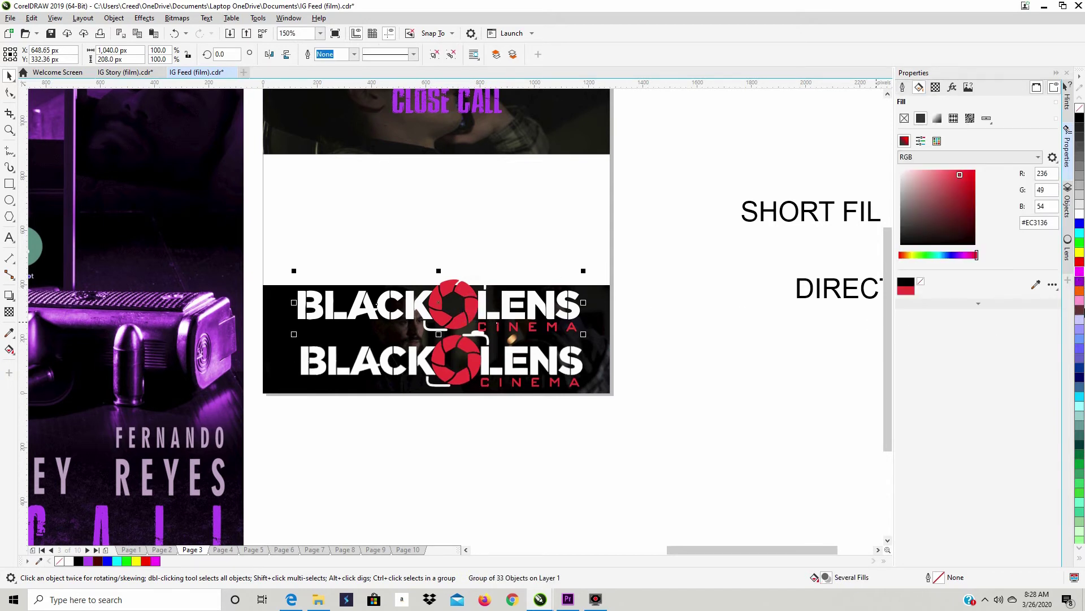
click(1080, 298)
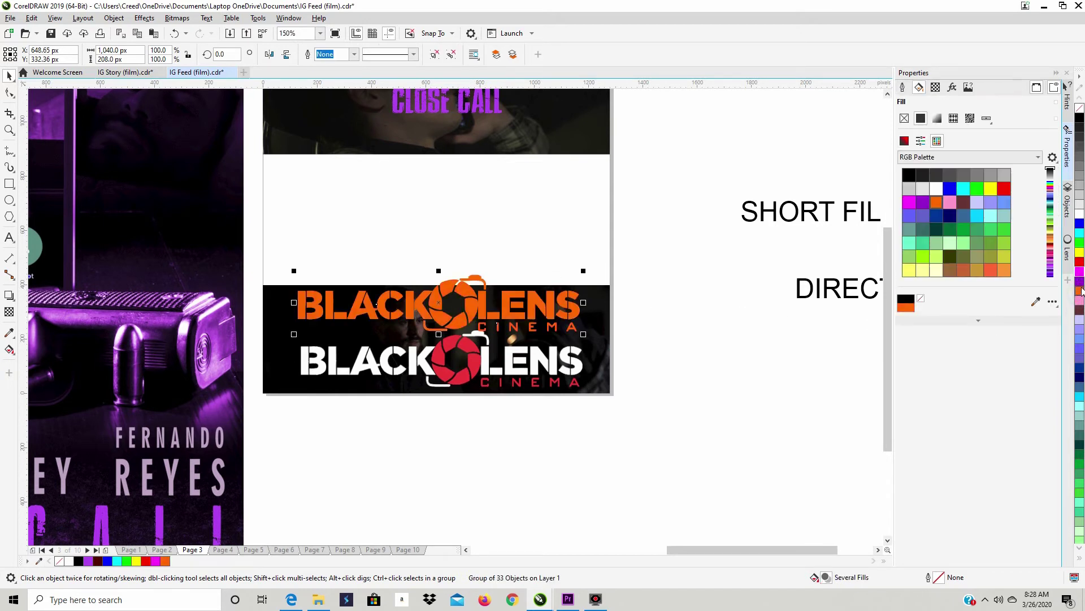
click(1081, 249)
click(1081, 253)
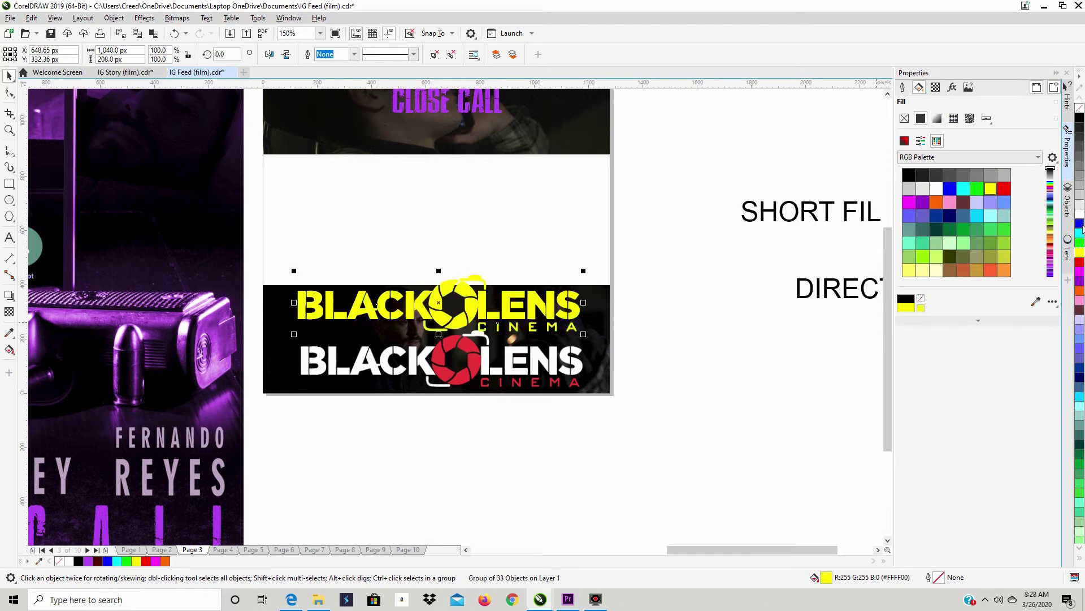
click(1081, 225)
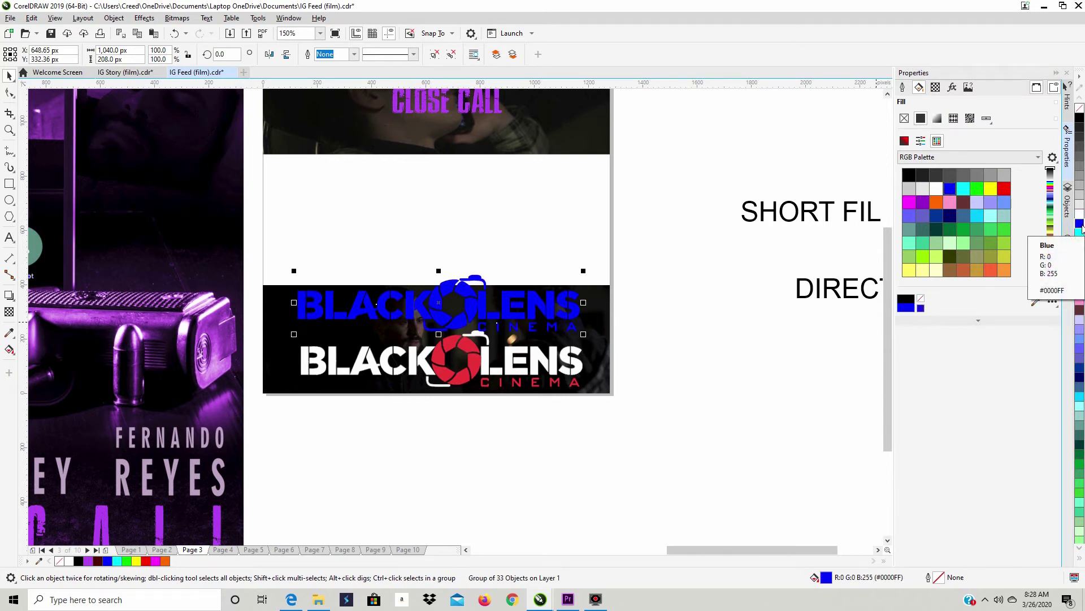
Step: Undo the trial fills to restore the traced logo's white and red colours
click(175, 34)
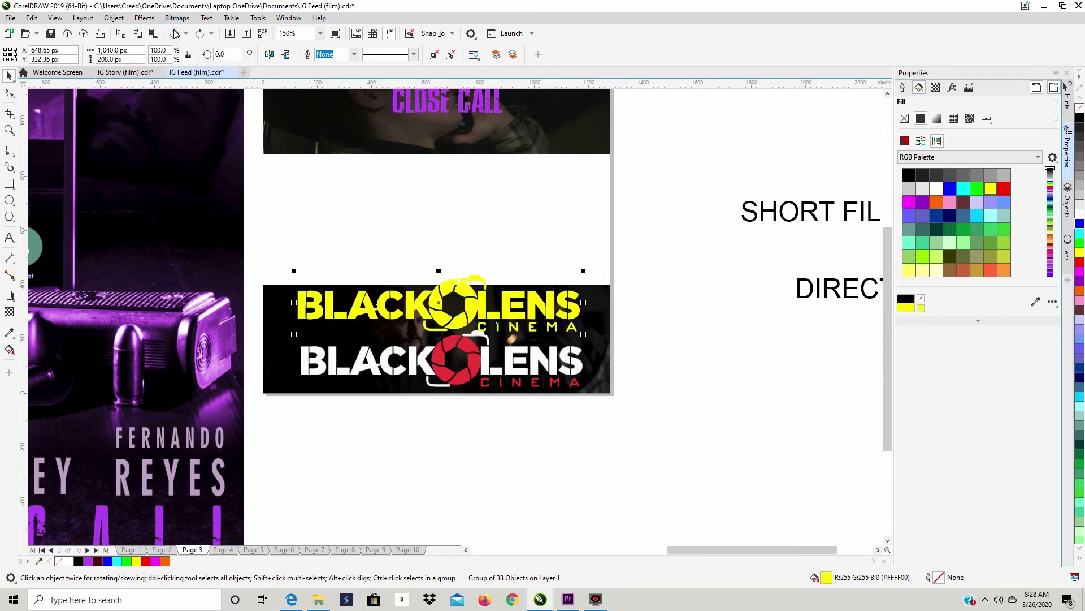
click(175, 34)
click(174, 34)
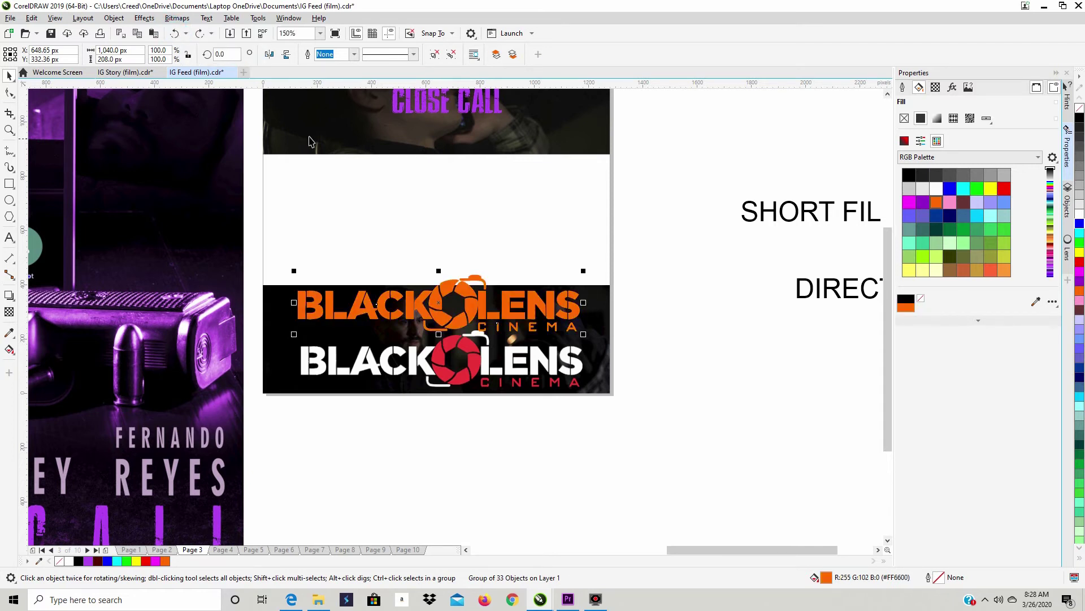
click(174, 35)
click(173, 34)
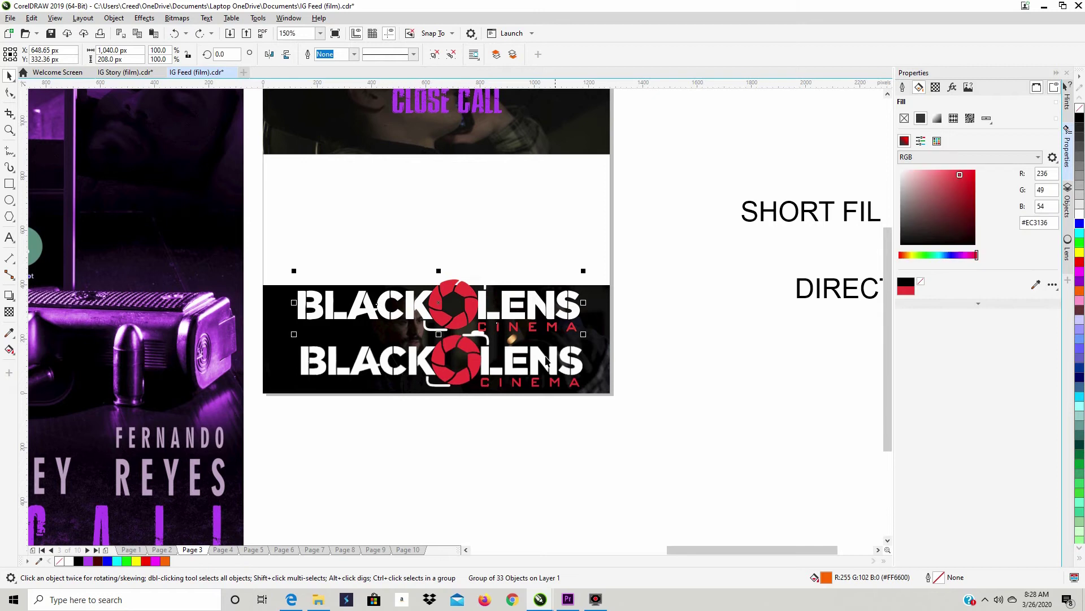
Step: Delete the logo bitmap and move the traced logo down into the lower strip at about X 649 px, Y 228 px
click(488, 359)
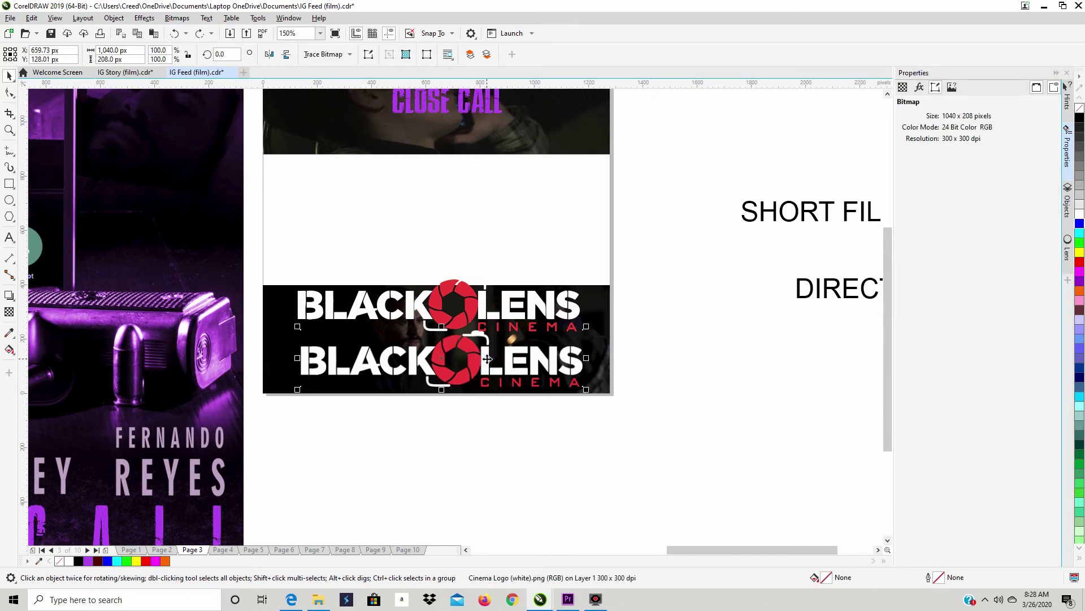
key(Delete)
click(436, 313)
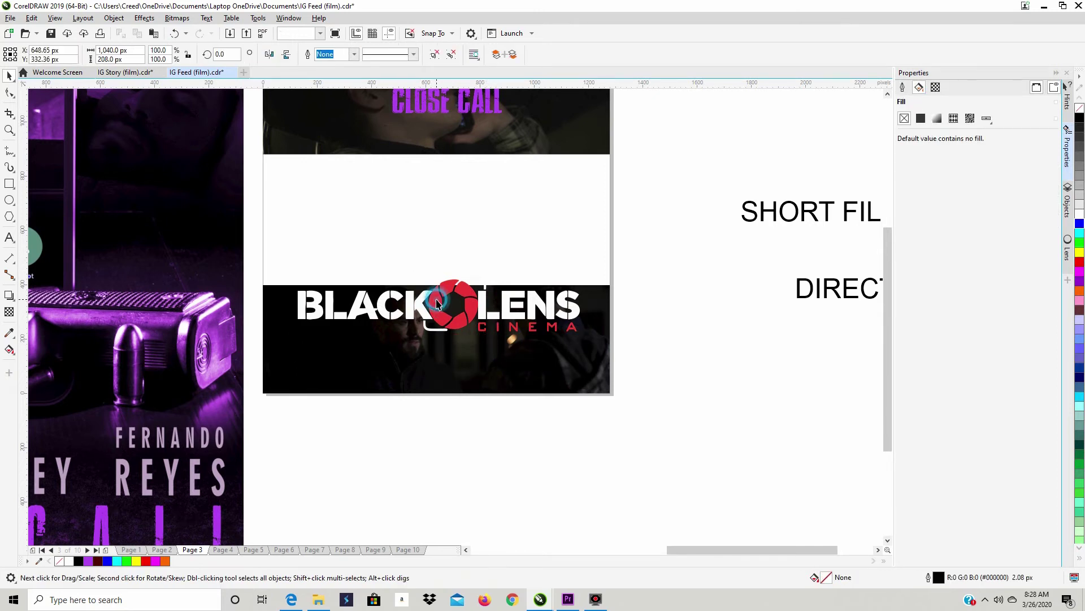
drag(435, 312, 433, 325)
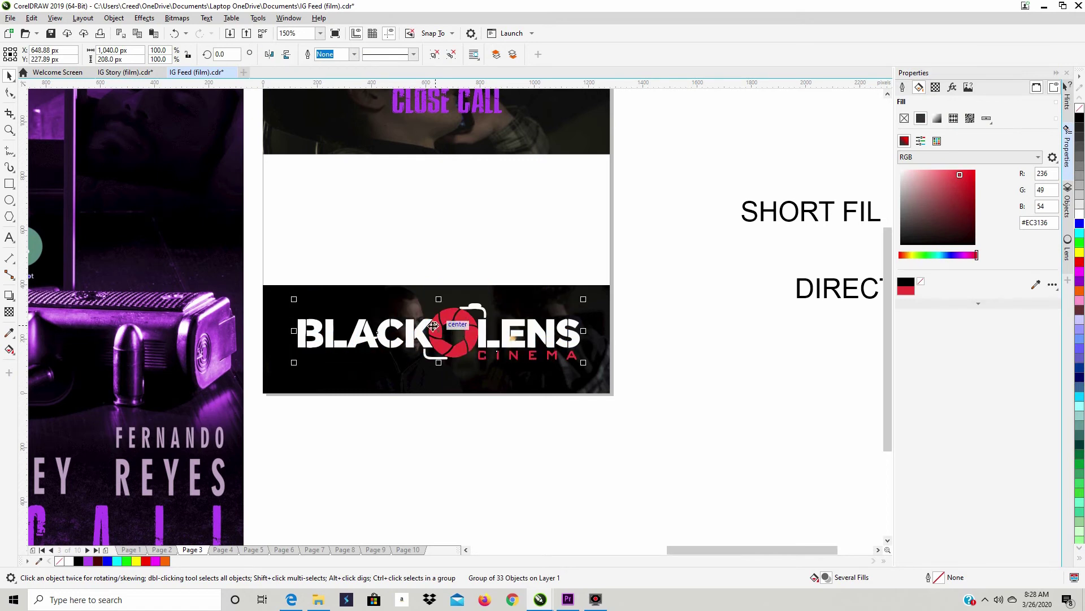
Step: Fill the whole traced logo group with blue #0000FF
right_click(433, 326)
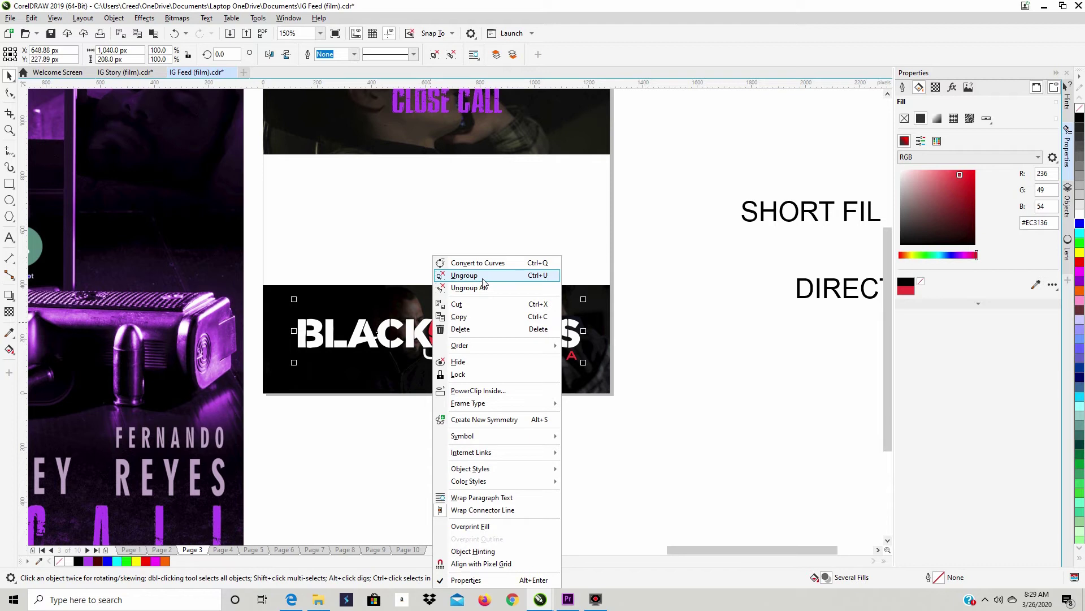
click(666, 328)
click(1077, 223)
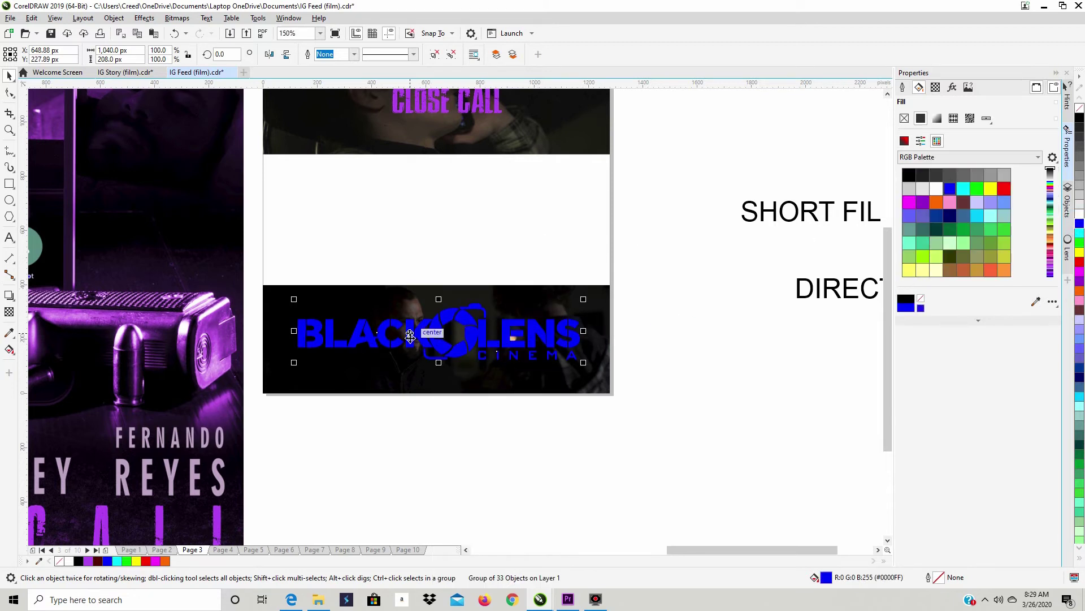
Step: Undo the blue fill on the traced logo and ungroup it into its separate curves
click(173, 35)
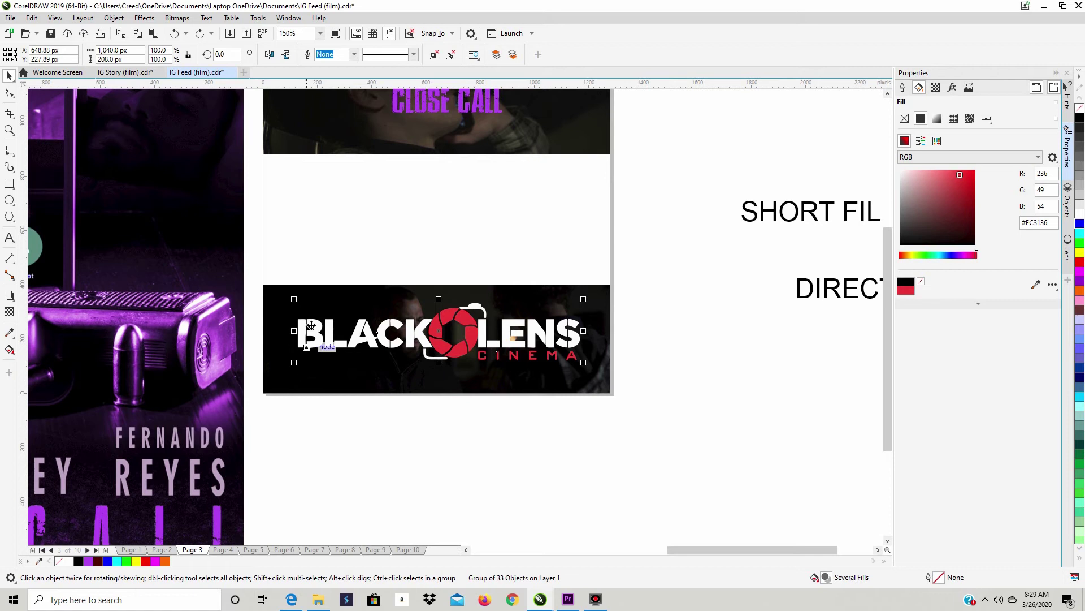
right_click(472, 333)
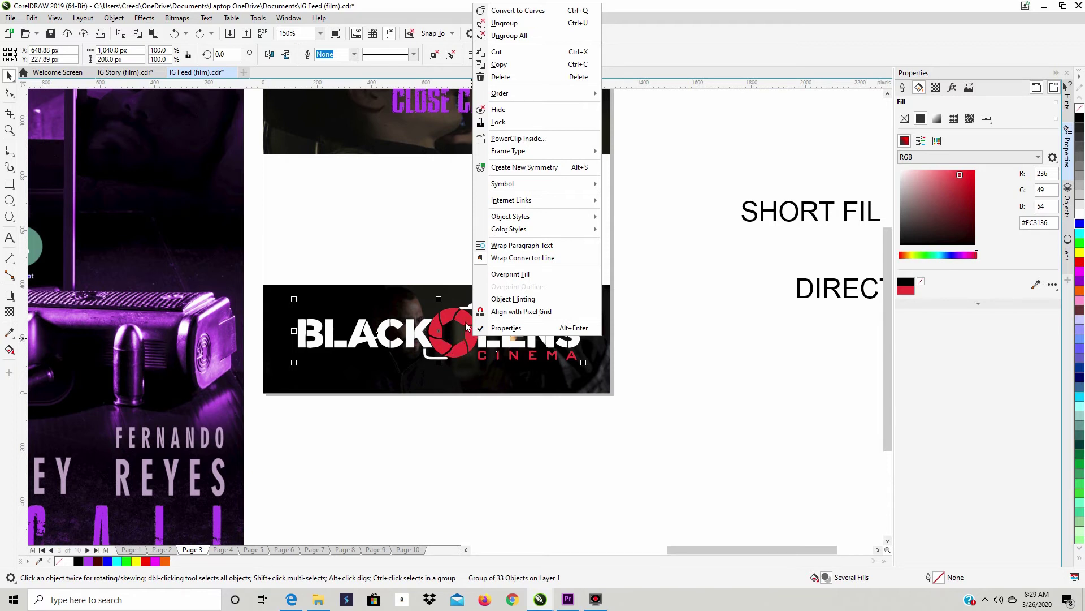
click(525, 24)
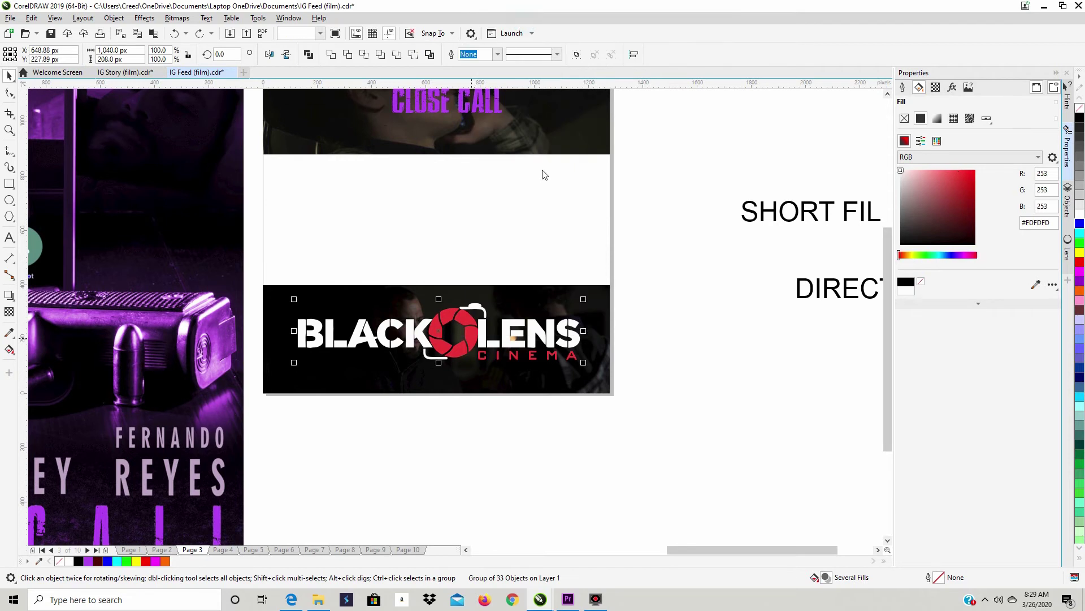
click(615, 333)
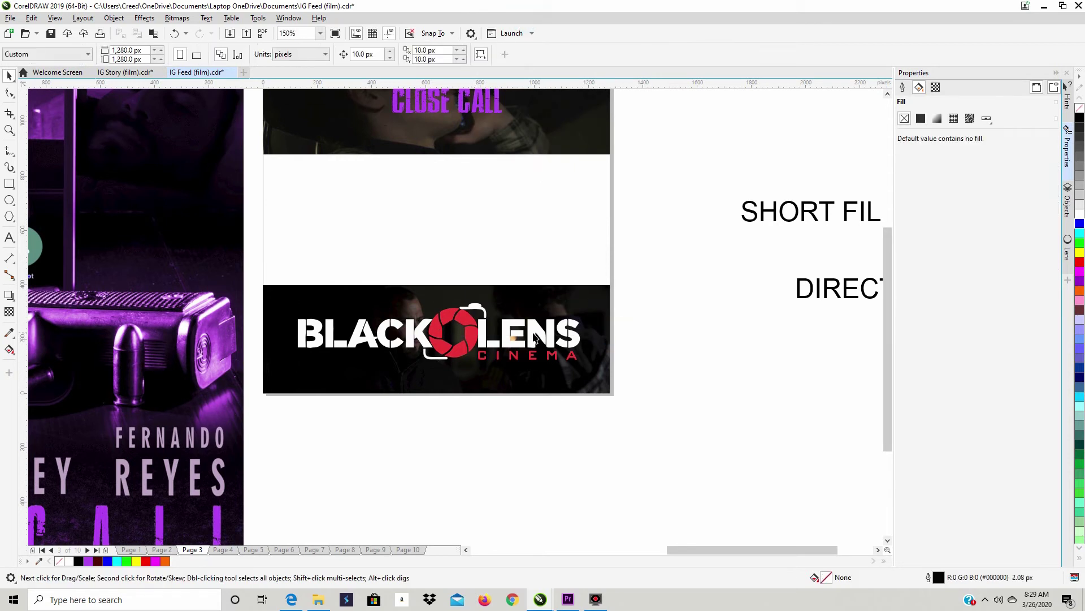
Step: Try a blue #0000FF fill on the letter E of LENS and on its small inner piece
click(470, 315)
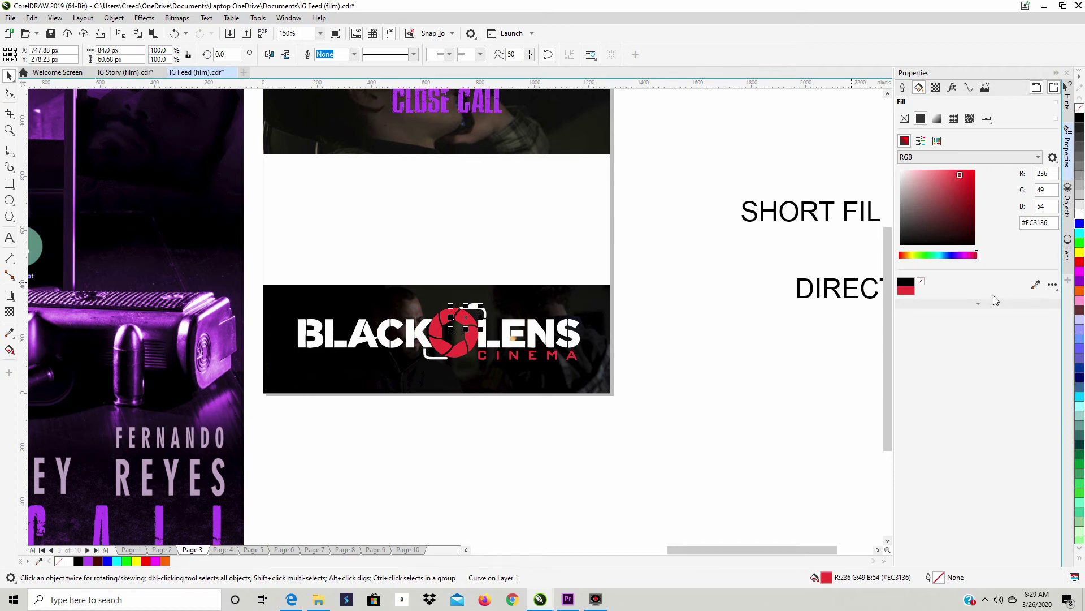
click(1035, 287)
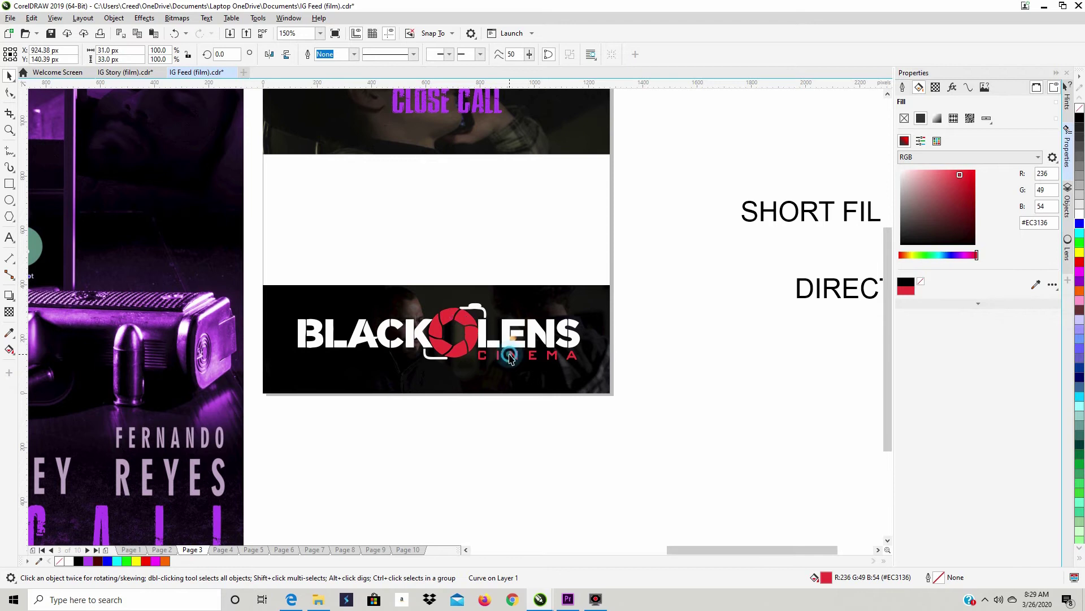
click(508, 326)
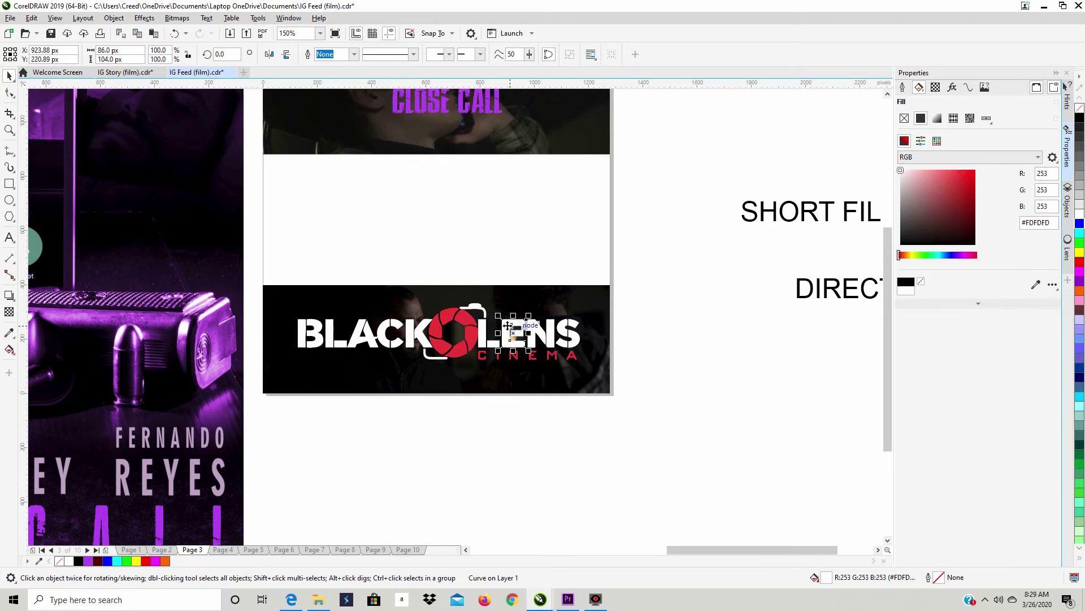
click(1080, 224)
click(679, 298)
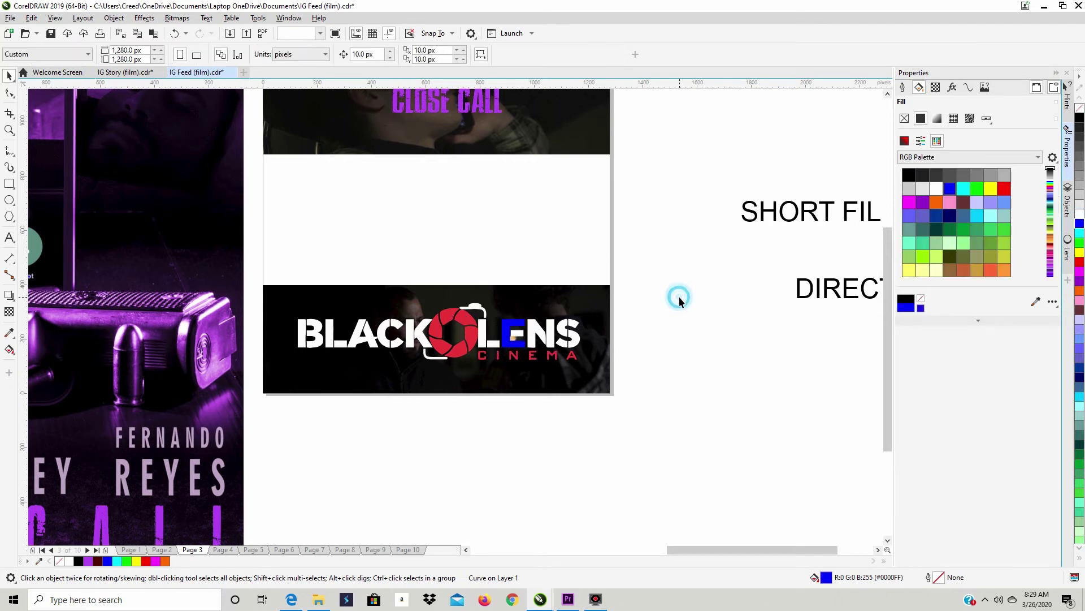
click(515, 333)
click(1079, 224)
click(650, 170)
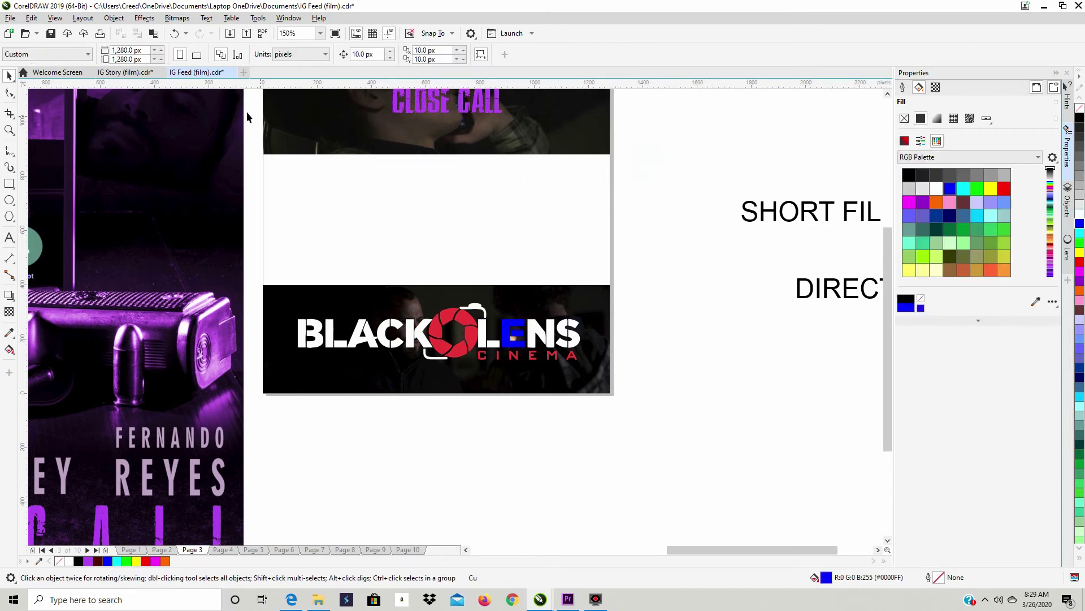
Step: Undo the blue trial fills on the letter E and clear the selection
click(173, 34)
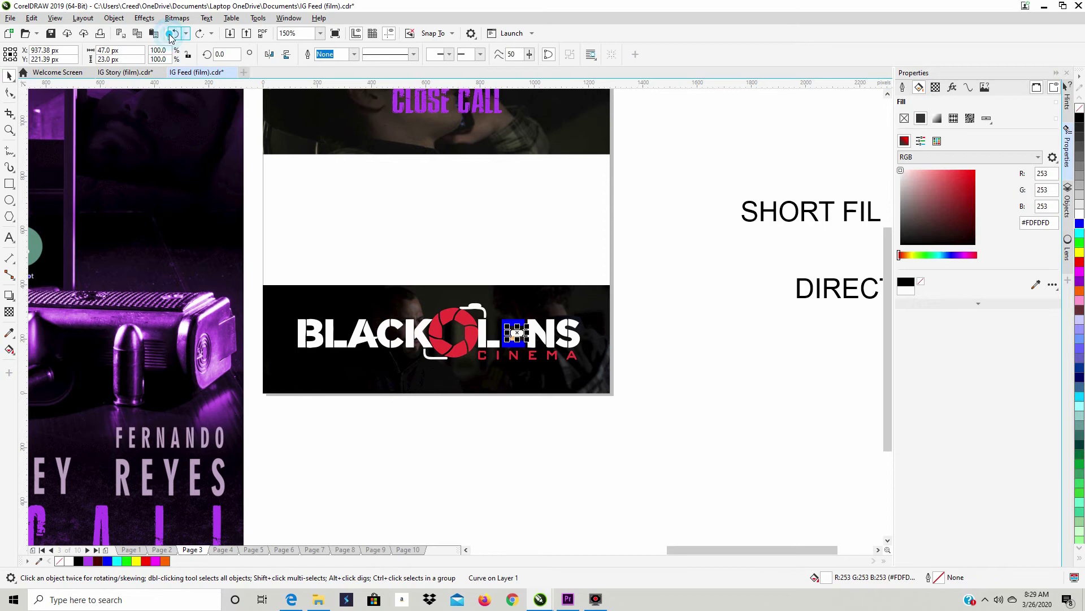
click(173, 34)
click(629, 412)
Step: Fill the six CINEMA letters of the logo with the purple #B343F0 sampled from the CLOSE CALL title
drag(648, 377, 472, 346)
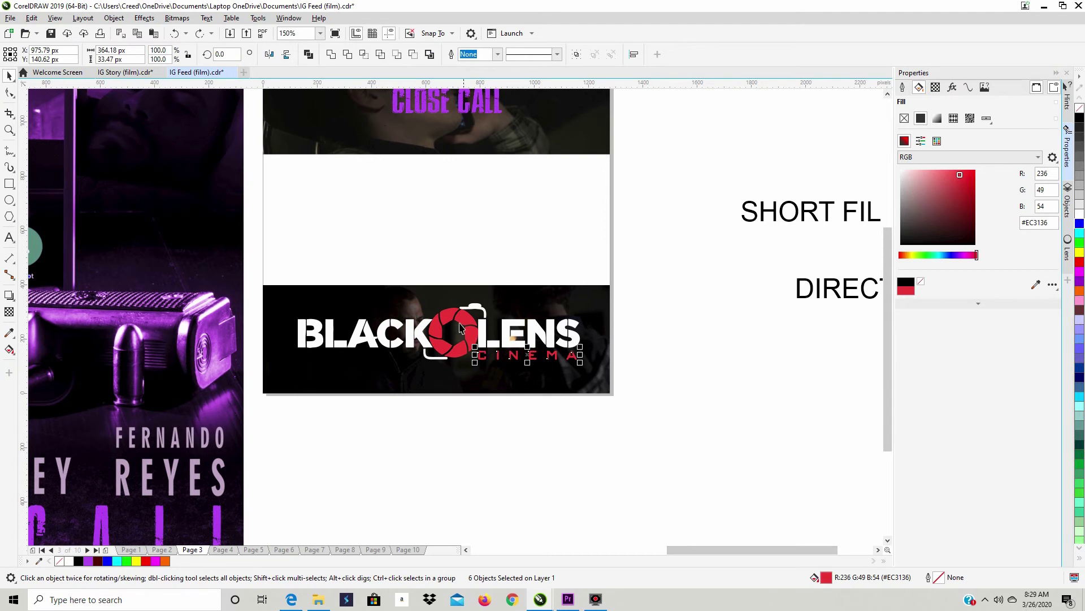
click(1038, 285)
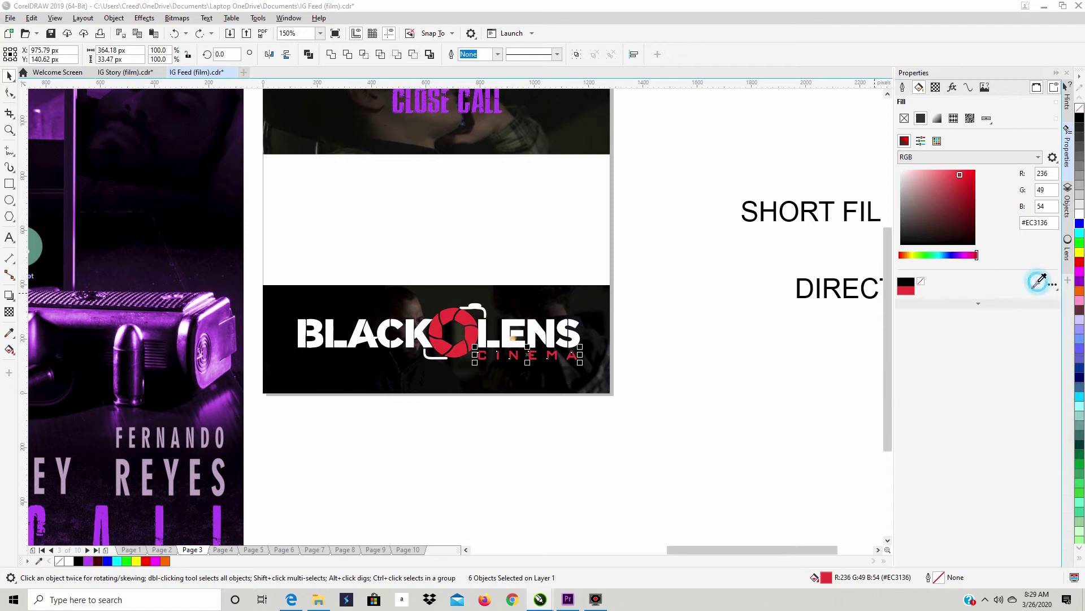
click(436, 102)
click(496, 398)
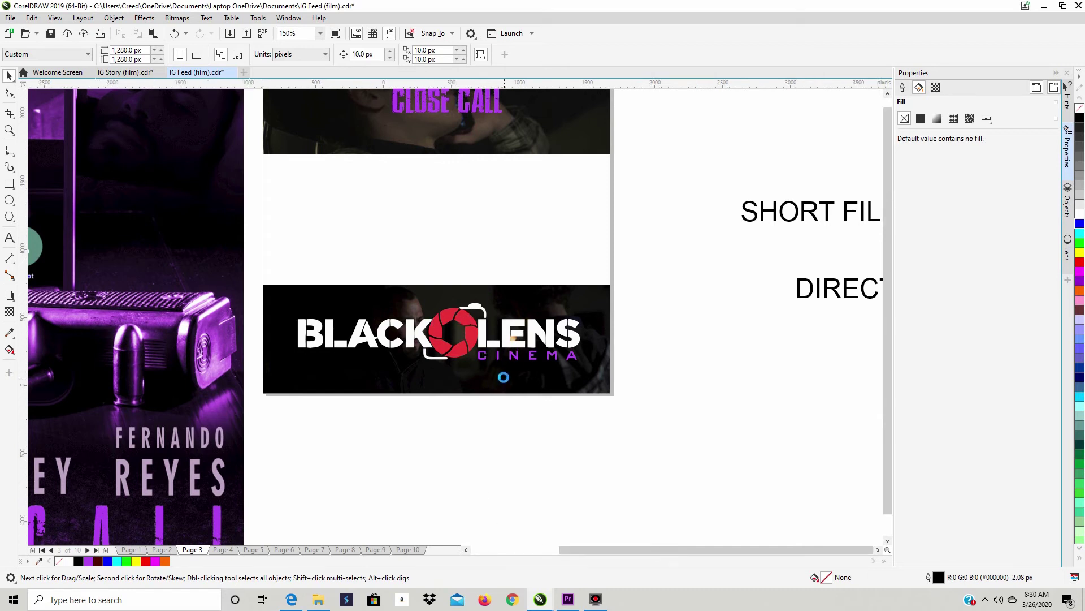
Step: Try the dark red #4F0000, sampled from the Vengeance poster's lettering, on the logo's CINEMA letters
scroll(502, 379, down, 1)
drag(601, 550, 534, 550)
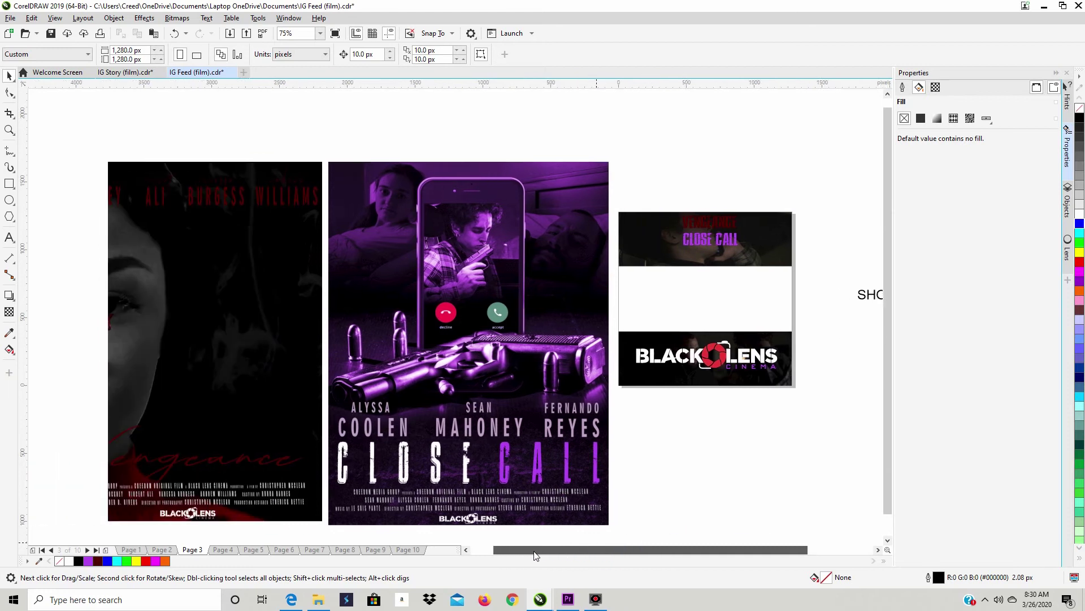
drag(807, 394, 718, 356)
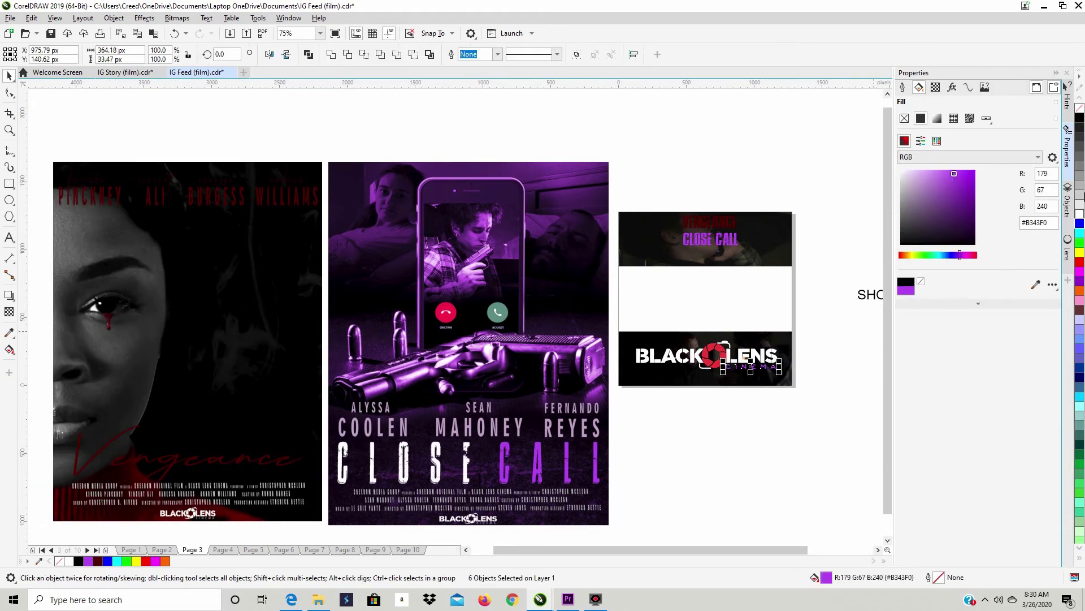
click(1035, 285)
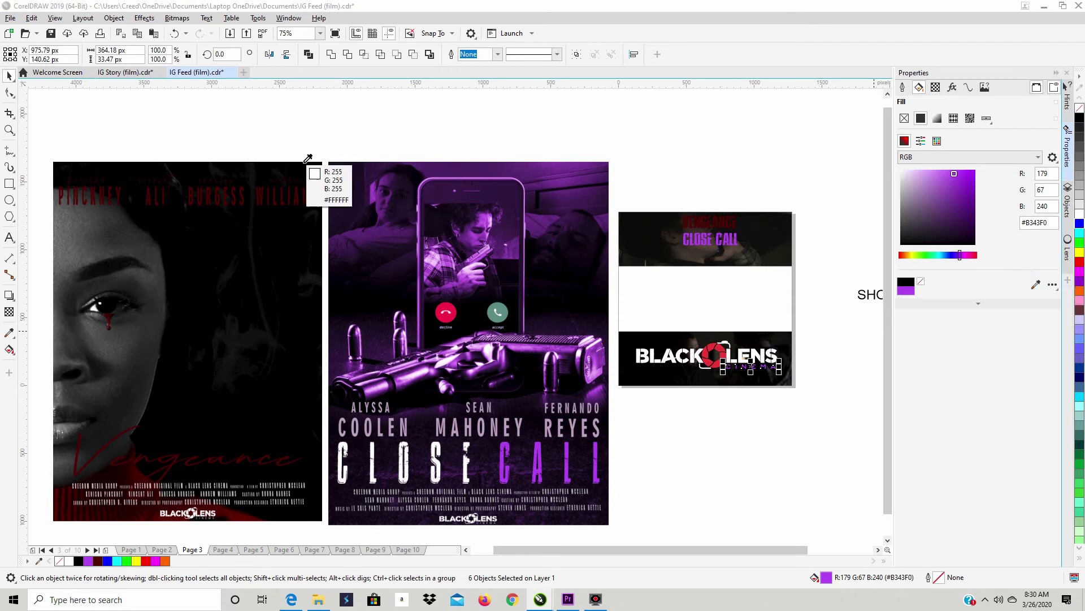
click(278, 191)
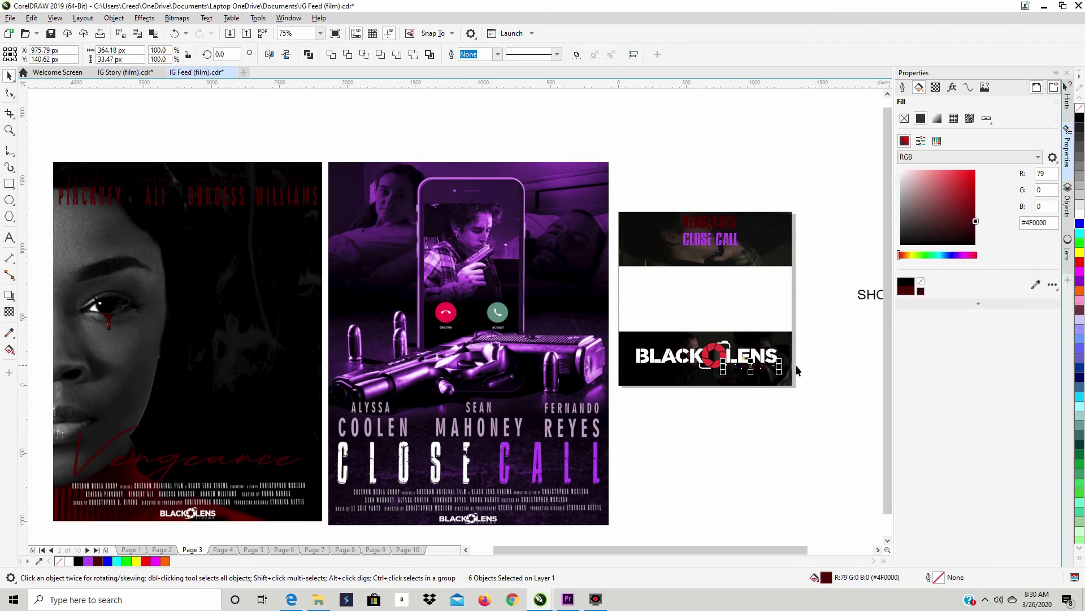
scroll(795, 365, up, 3)
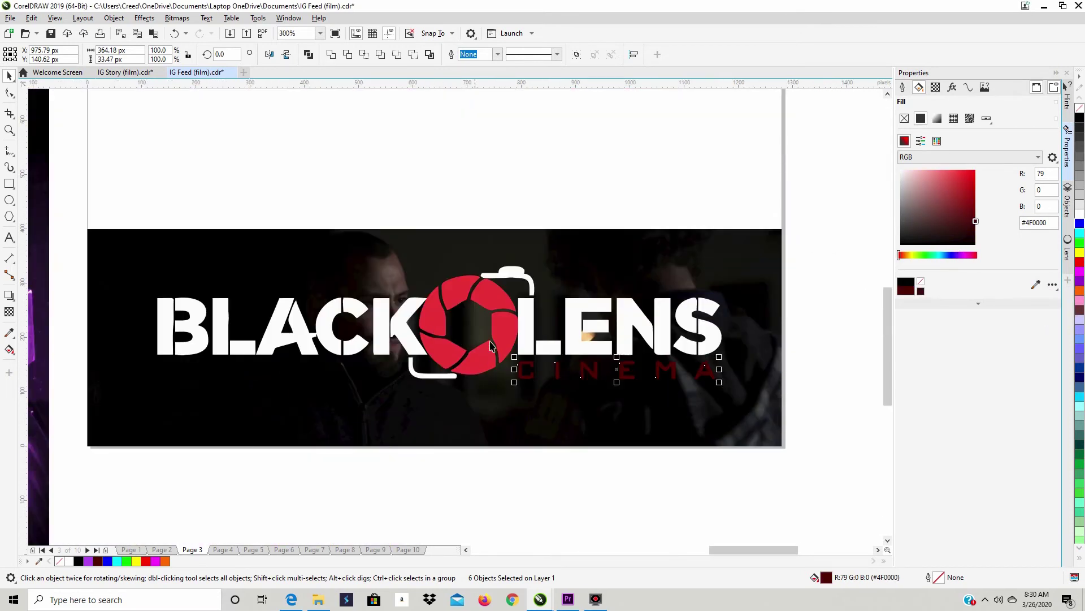
scroll(439, 327, down, 2)
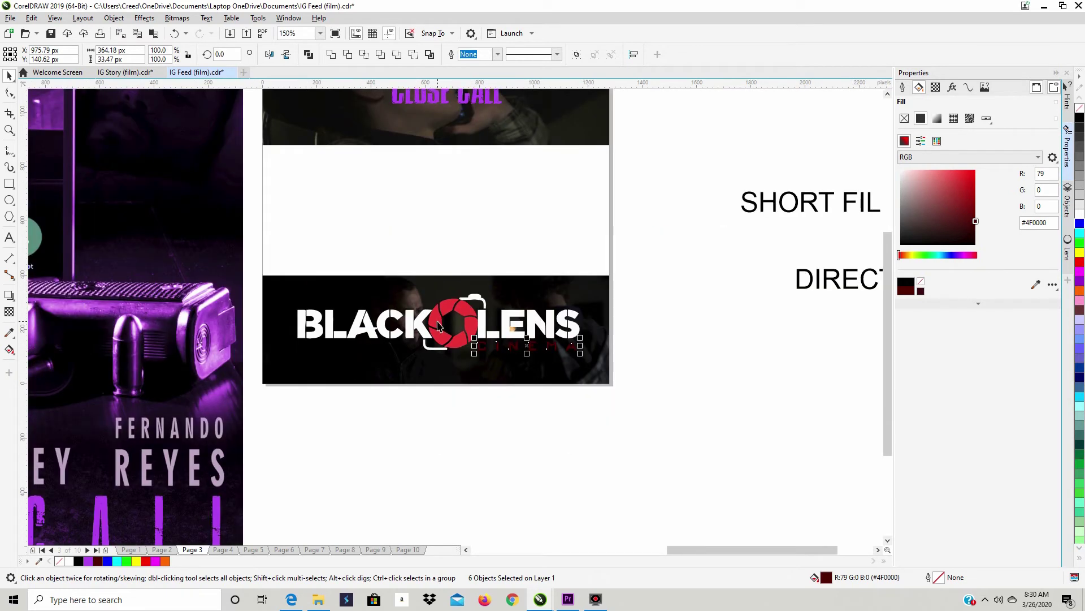
Step: Return the CINEMA letters to purple #B343F0 by sampling the CLOSE CALL title again
click(1036, 284)
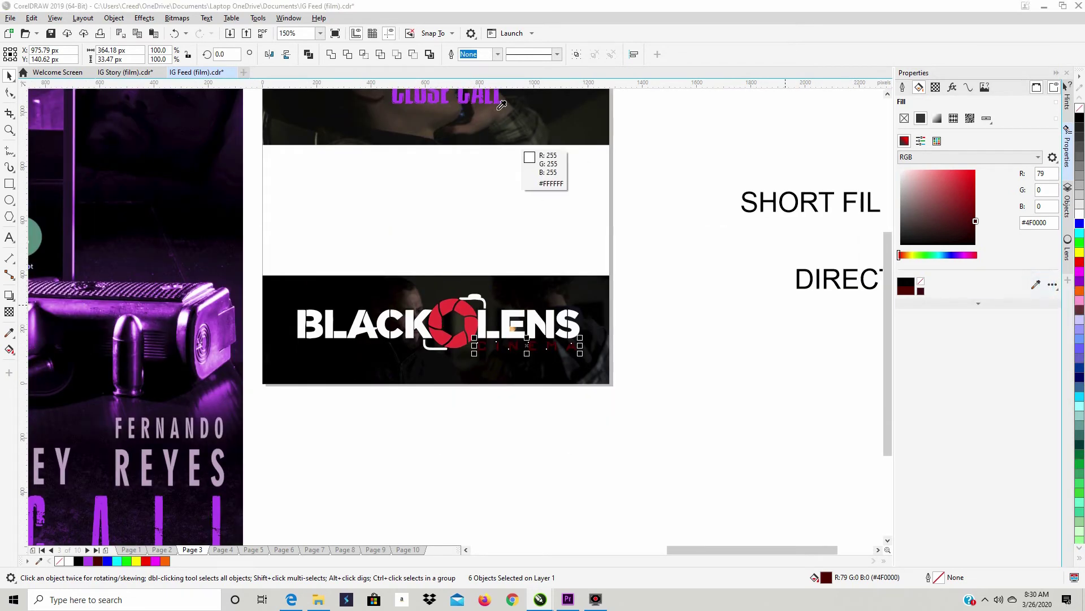
click(439, 96)
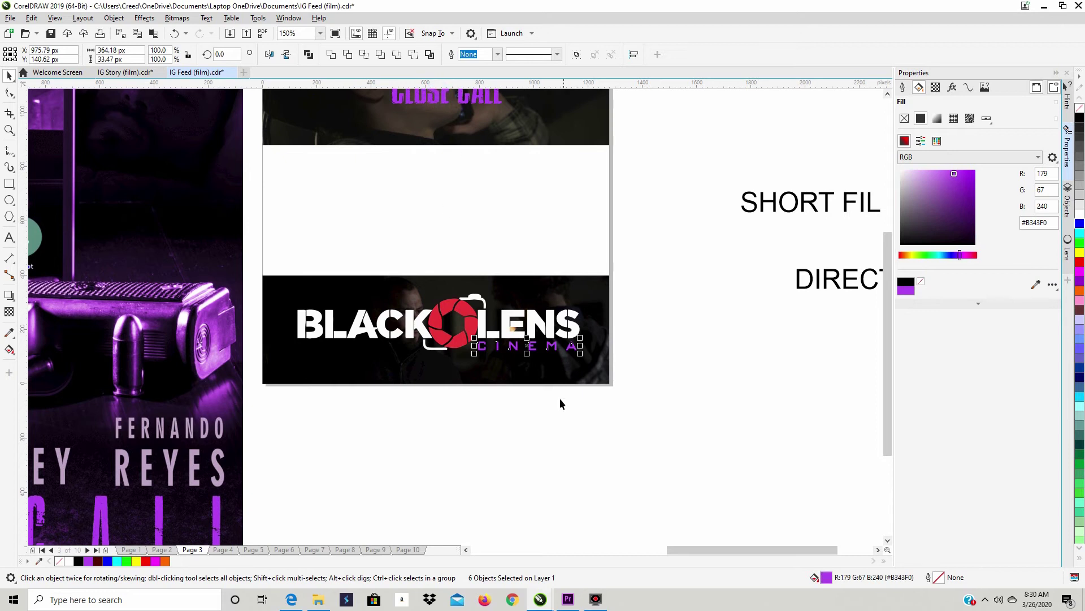
click(546, 421)
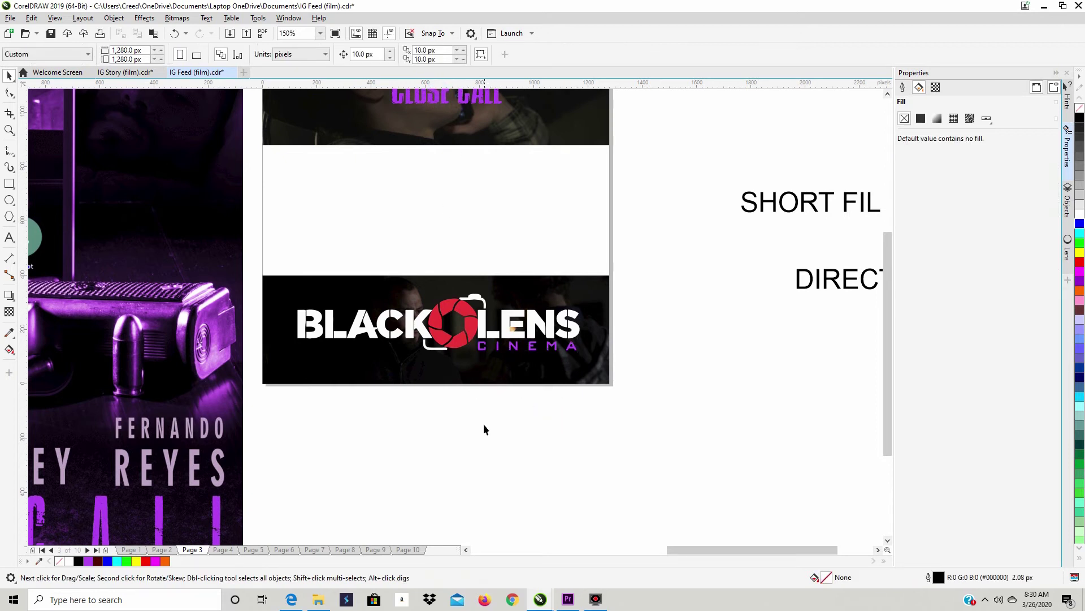
Step: Fill the logo's six aperture blades with the purple #B343F0 sampled from the CLOSE CALL title
drag(486, 390, 438, 282)
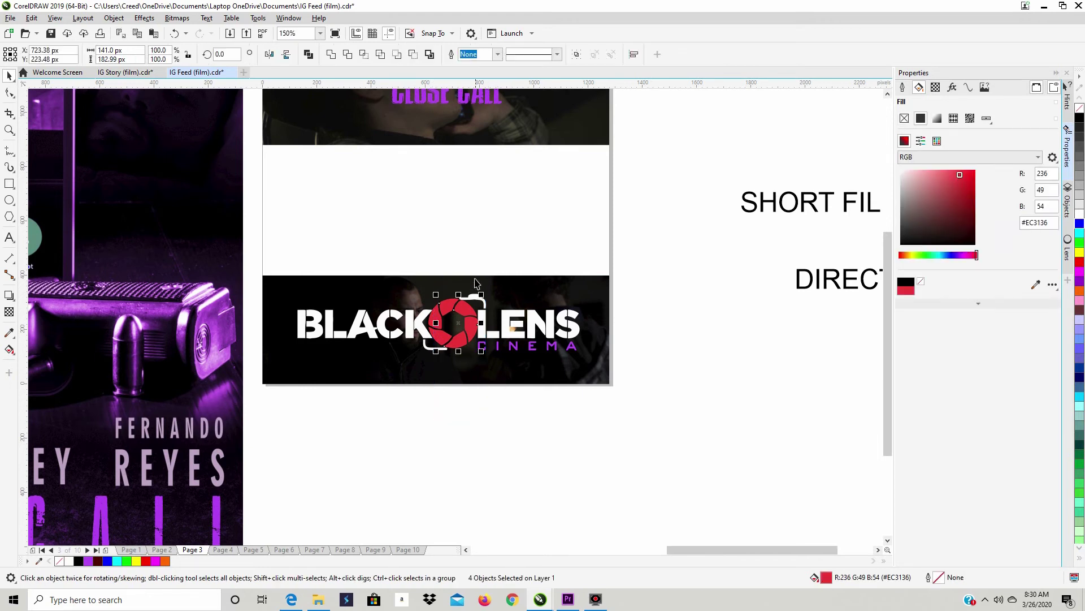
click(469, 247)
drag(472, 250, 427, 362)
drag(480, 262, 427, 387)
click(1037, 286)
click(558, 342)
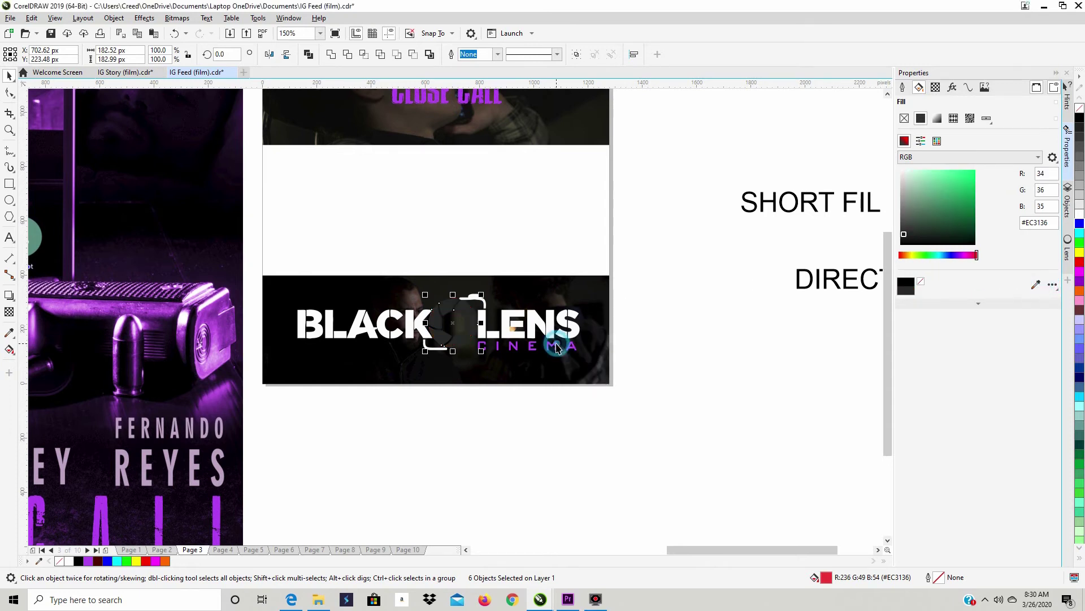
click(1037, 285)
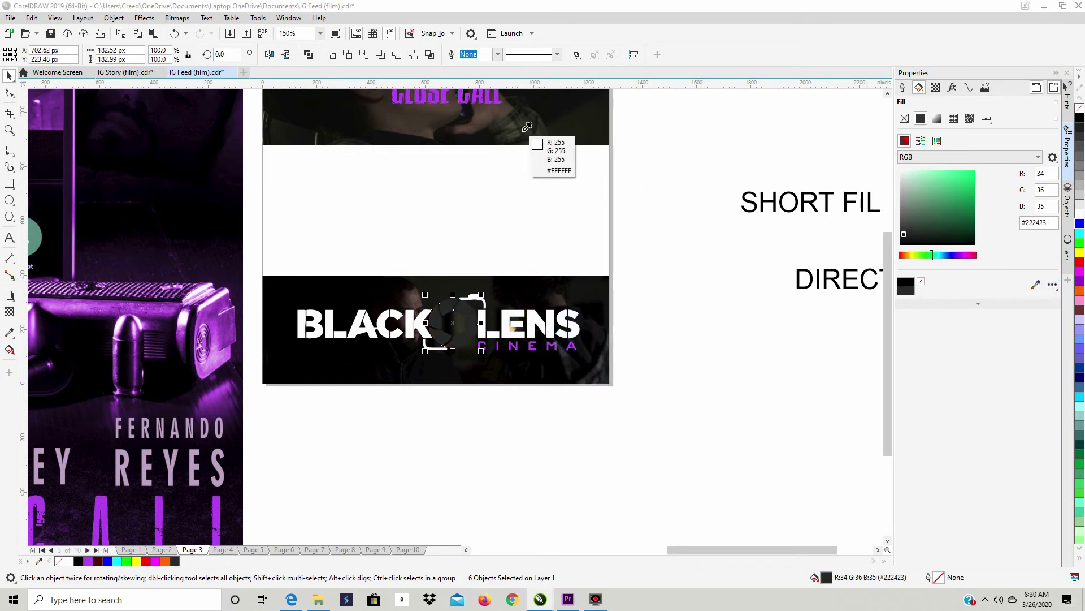
click(465, 99)
click(588, 452)
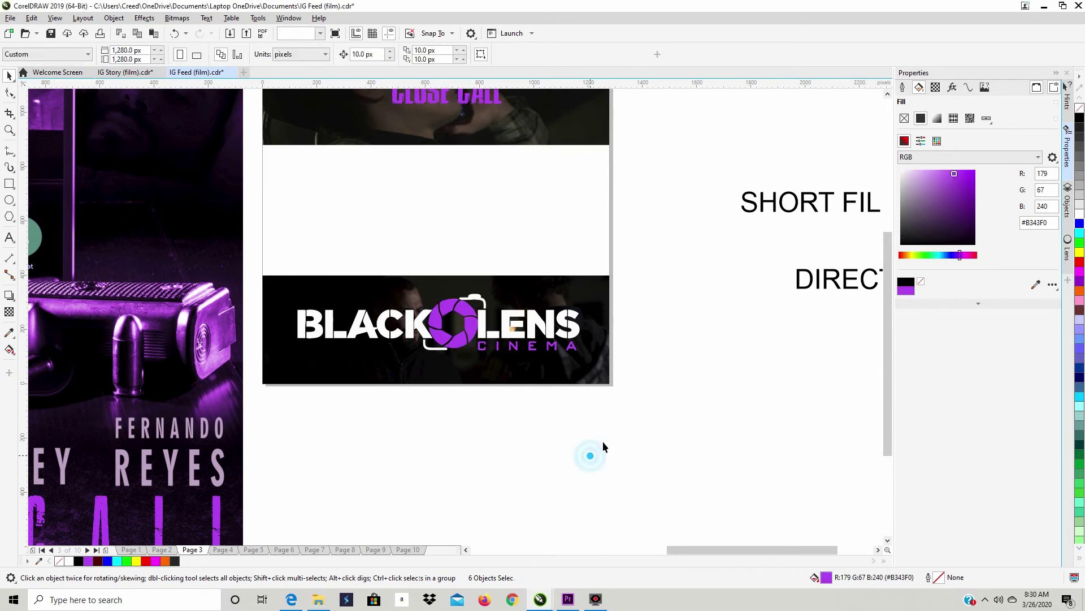
Step: Group all pieces of the recoloured logo
drag(605, 432, 288, 285)
right_click(328, 316)
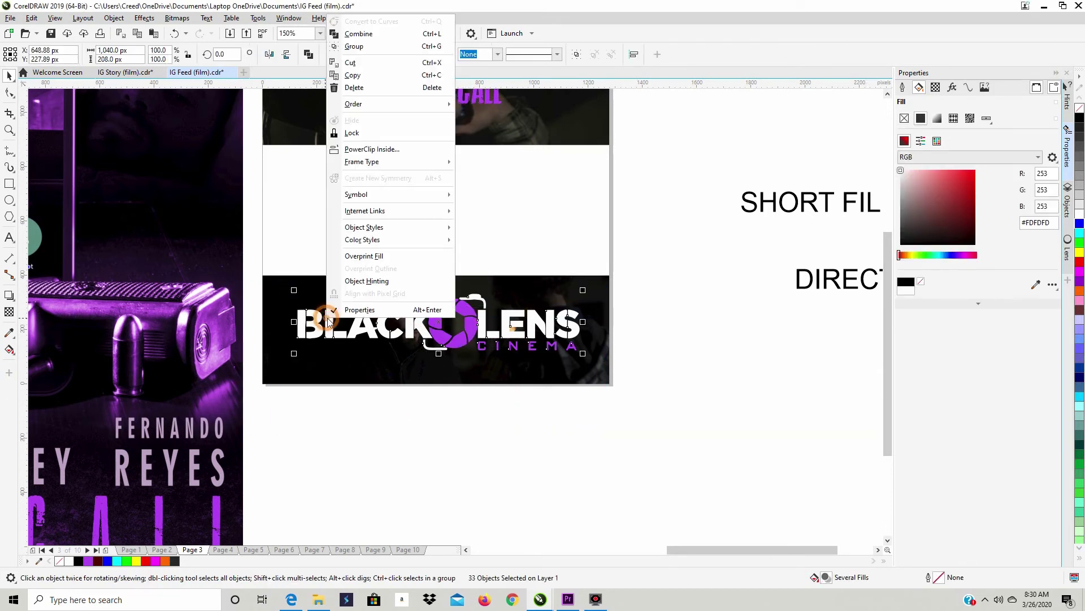
click(389, 46)
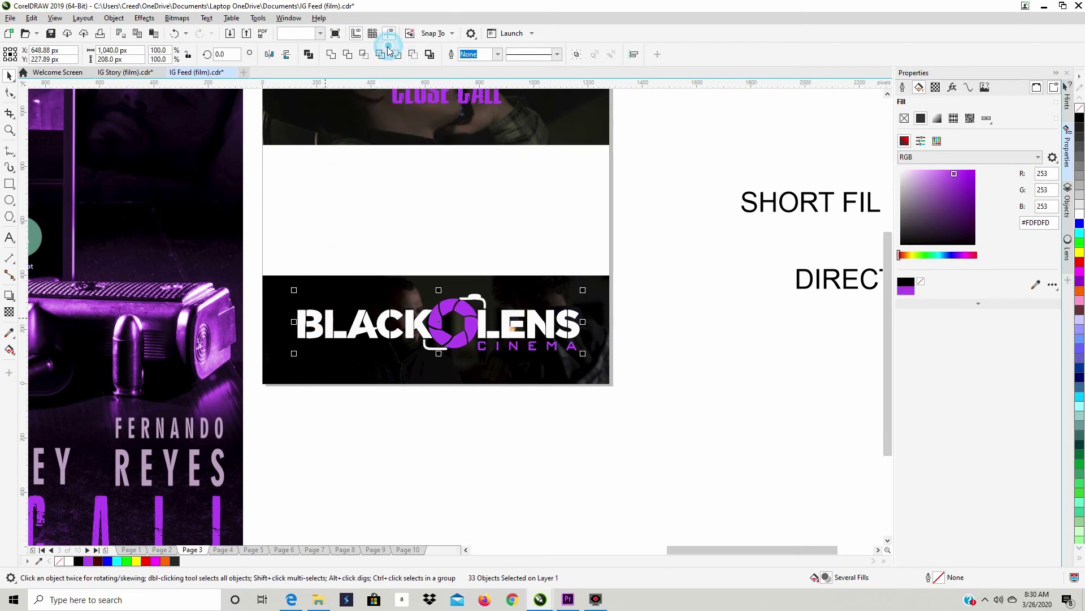
Step: Undo the logo grouping while retaining the purple fill on the aperture blades
click(176, 33)
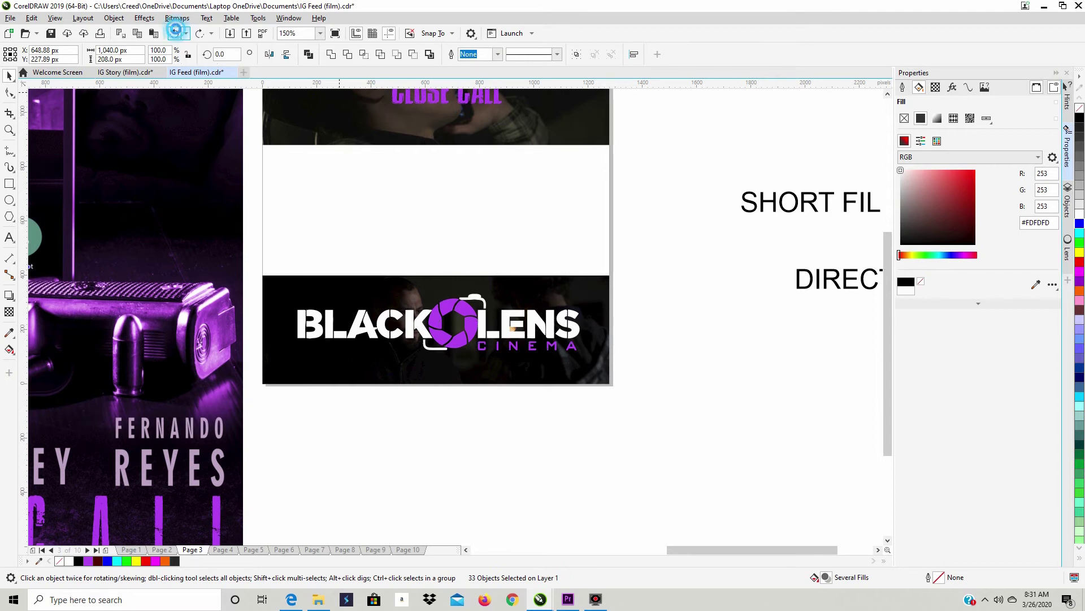
key(ctrl+z)
click(199, 33)
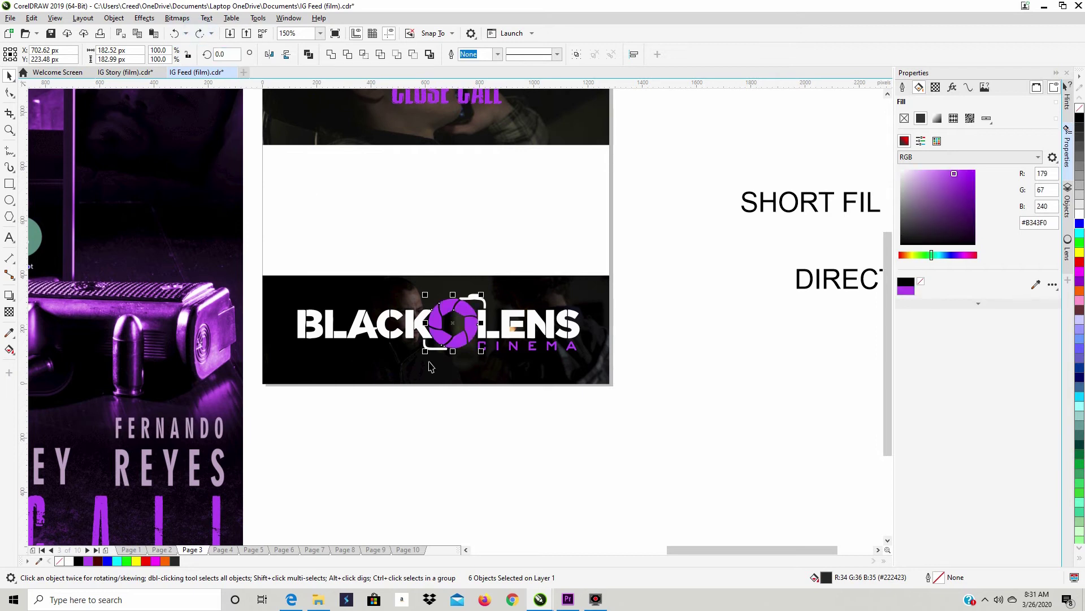
click(477, 407)
Step: Try moving two upper aperture blades out of the logo into the white middle area, and undo both moves
click(447, 311)
drag(447, 307, 430, 226)
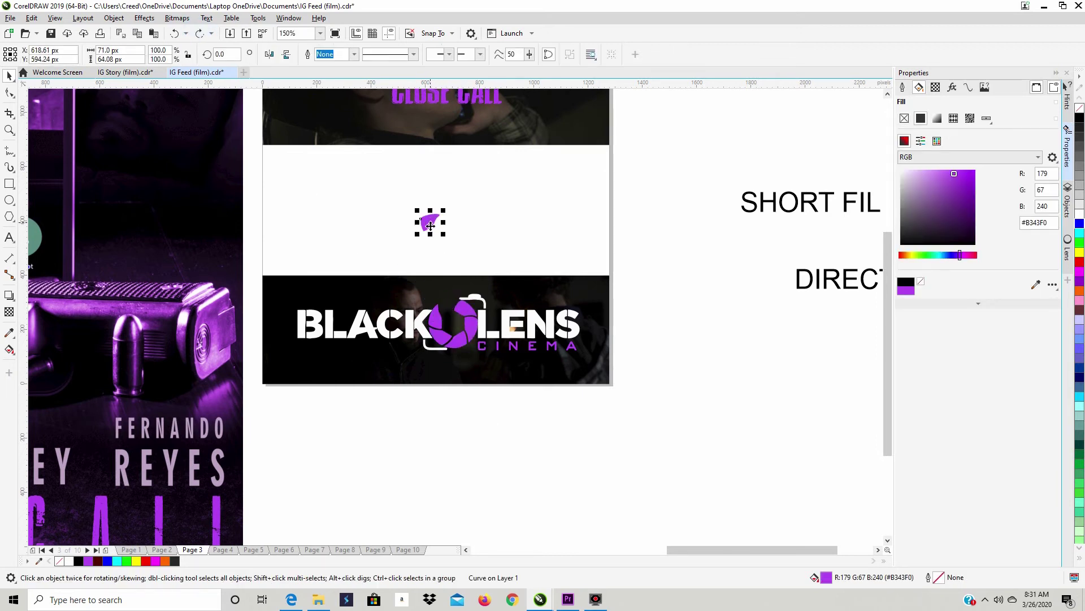
drag(470, 315, 469, 238)
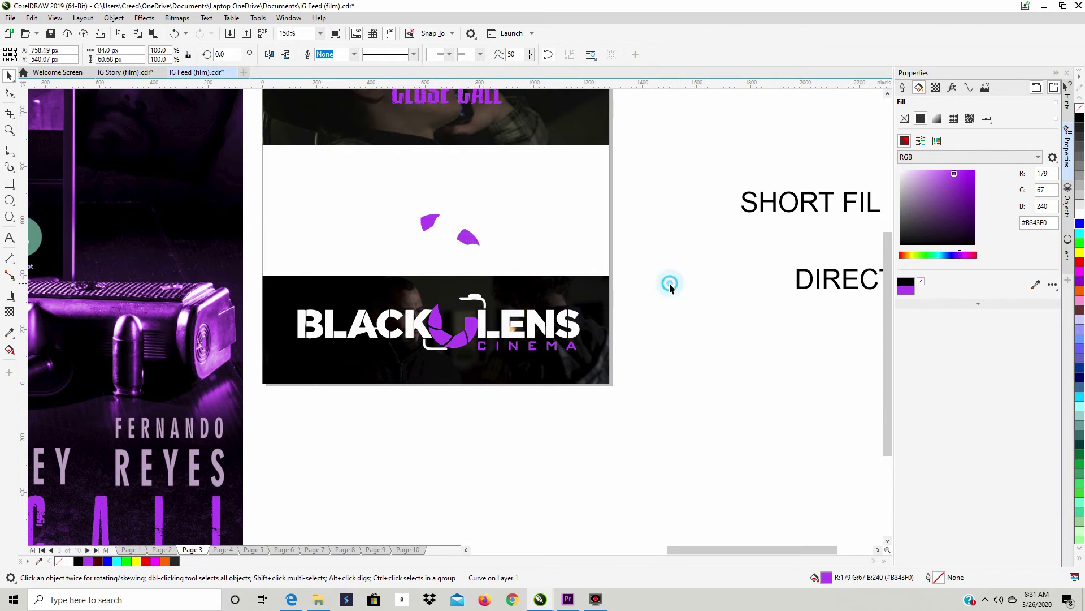
click(670, 283)
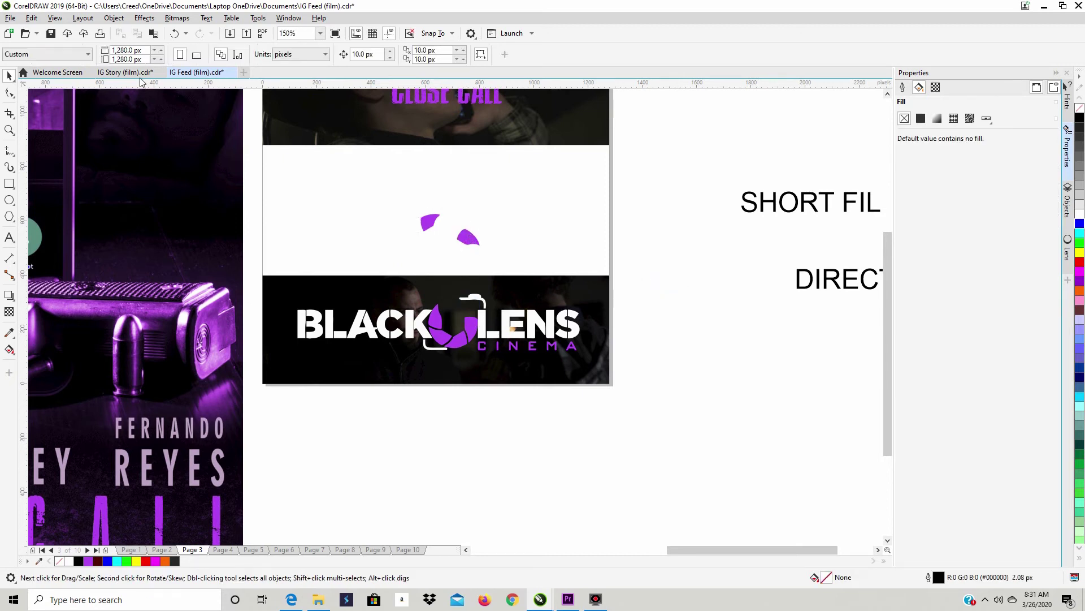
click(174, 34)
click(174, 33)
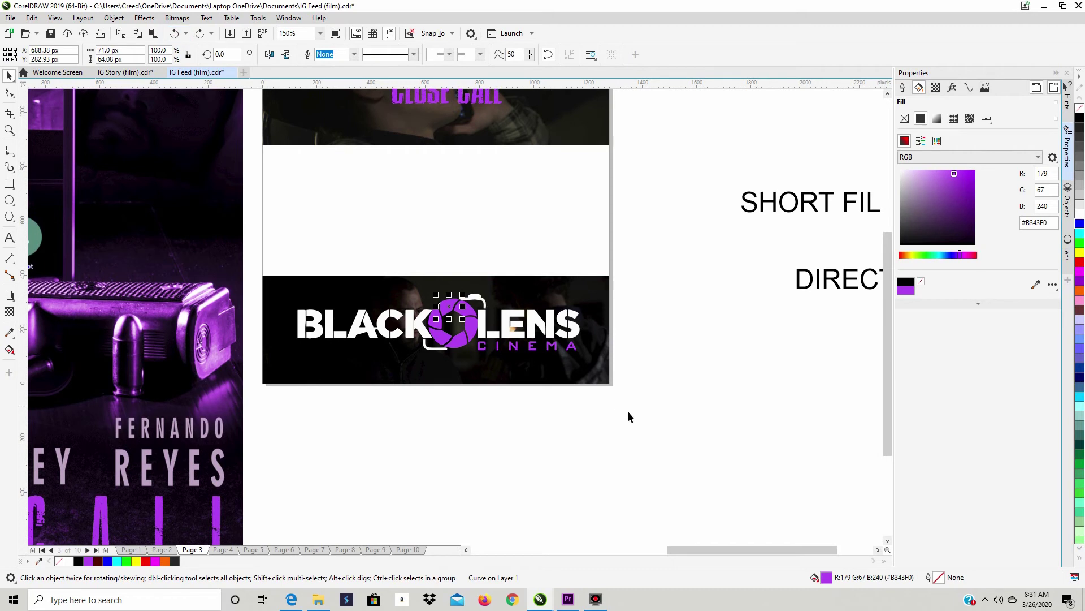
Step: Group all pieces of the Black Lens Cinema logo and shift it slightly left within the lower still strip
drag(677, 288, 290, 422)
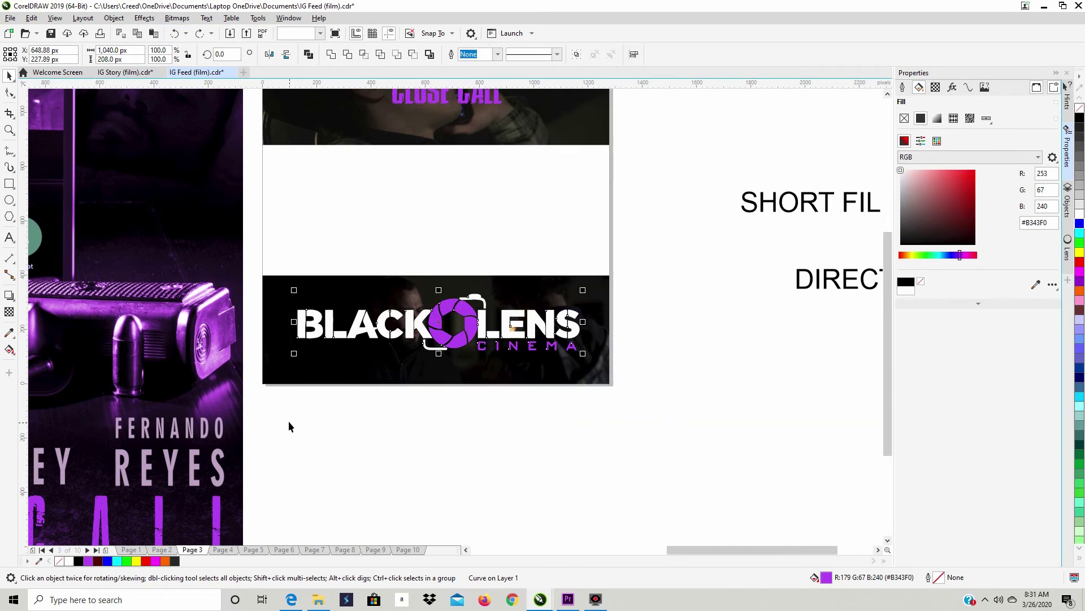
right_click(439, 314)
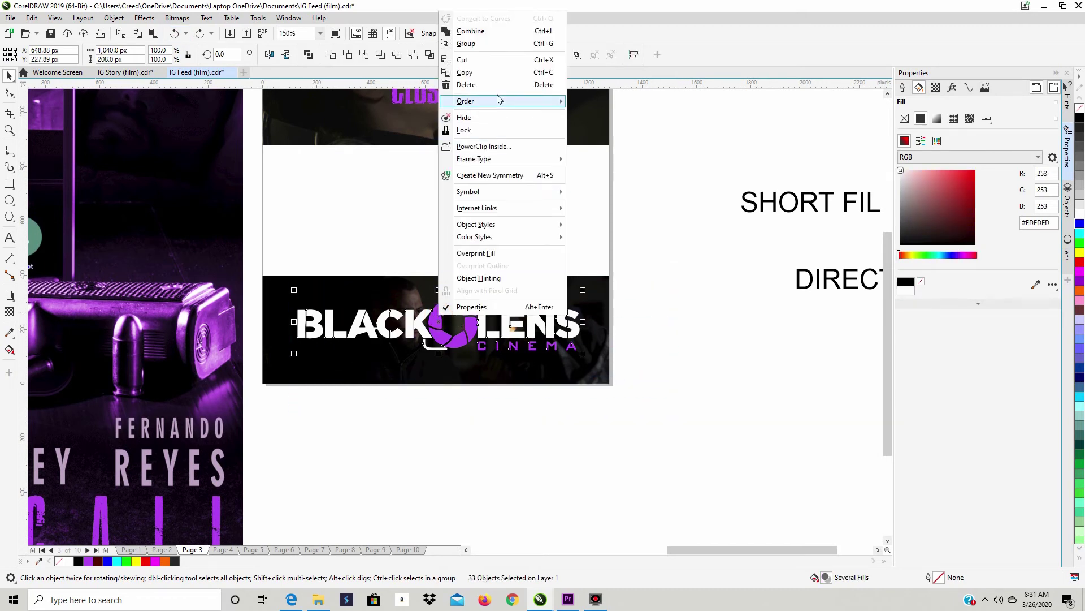
click(493, 44)
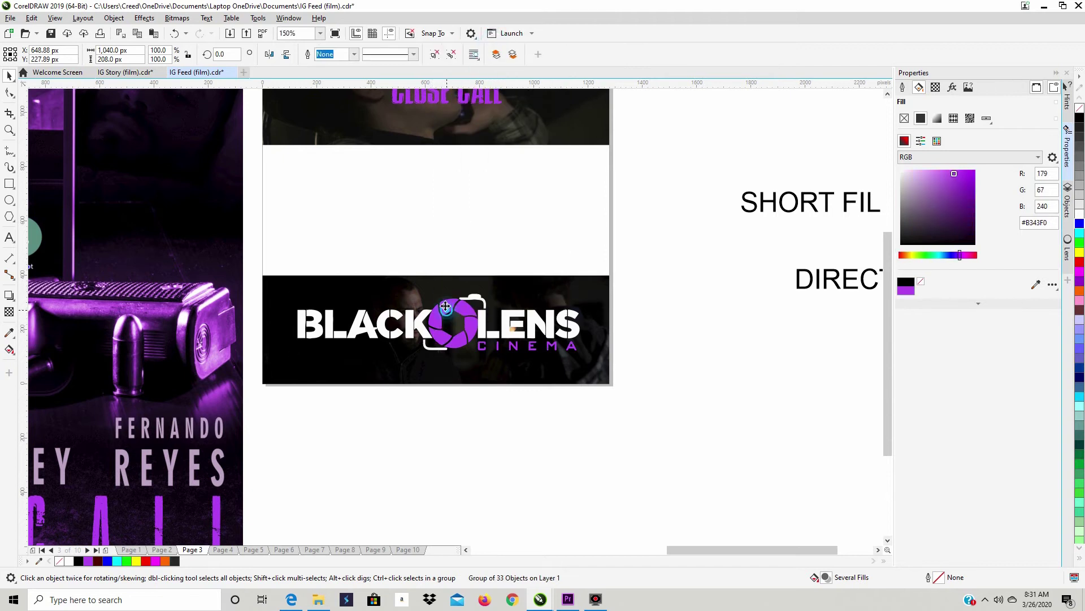
drag(447, 311, 497, 311)
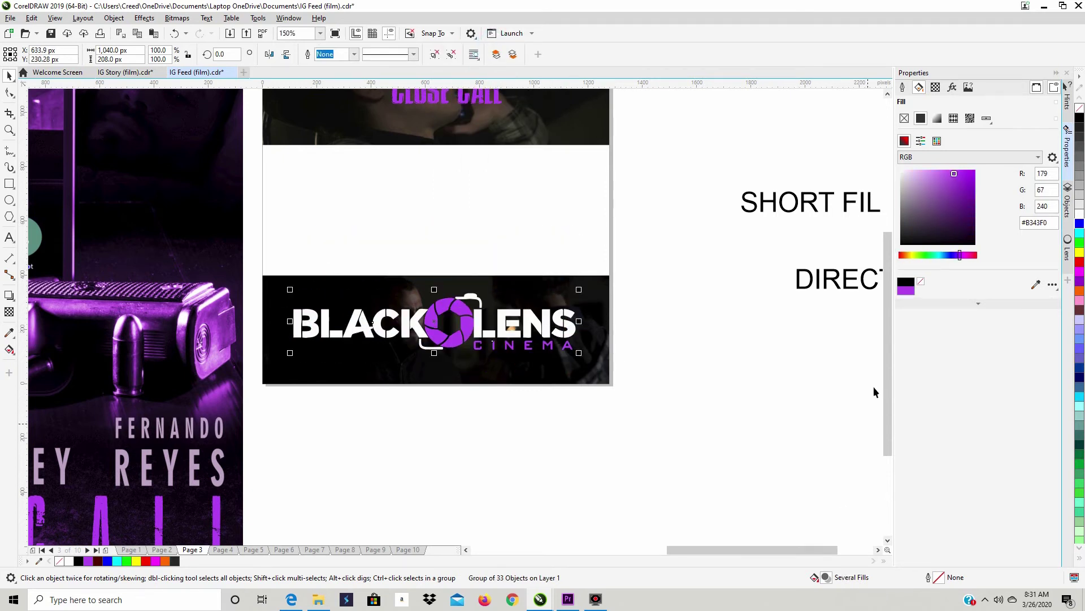
Step: Delete the dark red VENGEANCE title from the upper still strip
drag(886, 324, 880, 281)
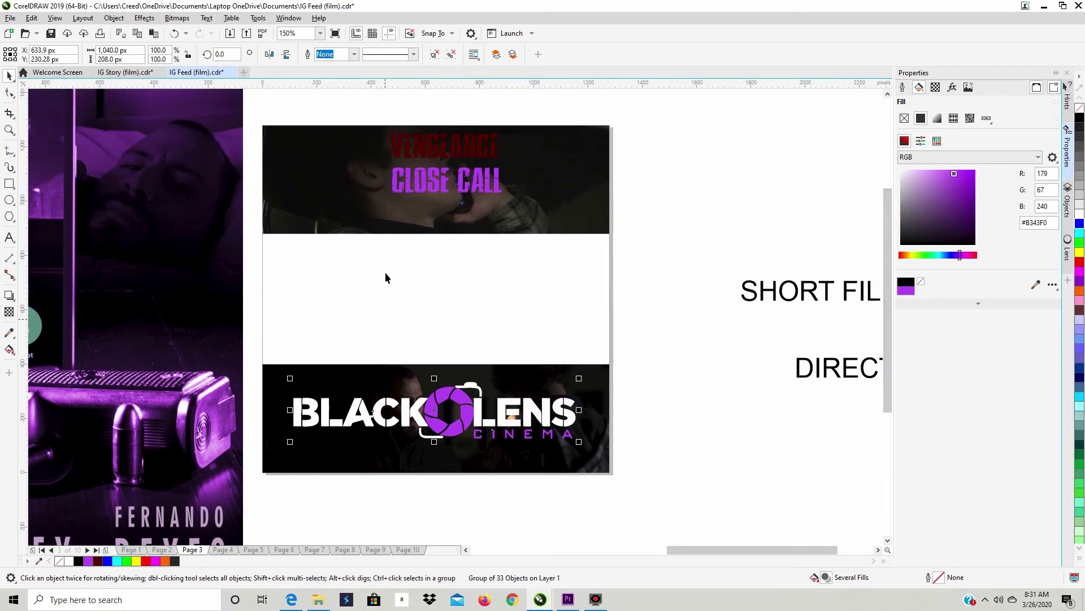
click(451, 157)
key(Delete)
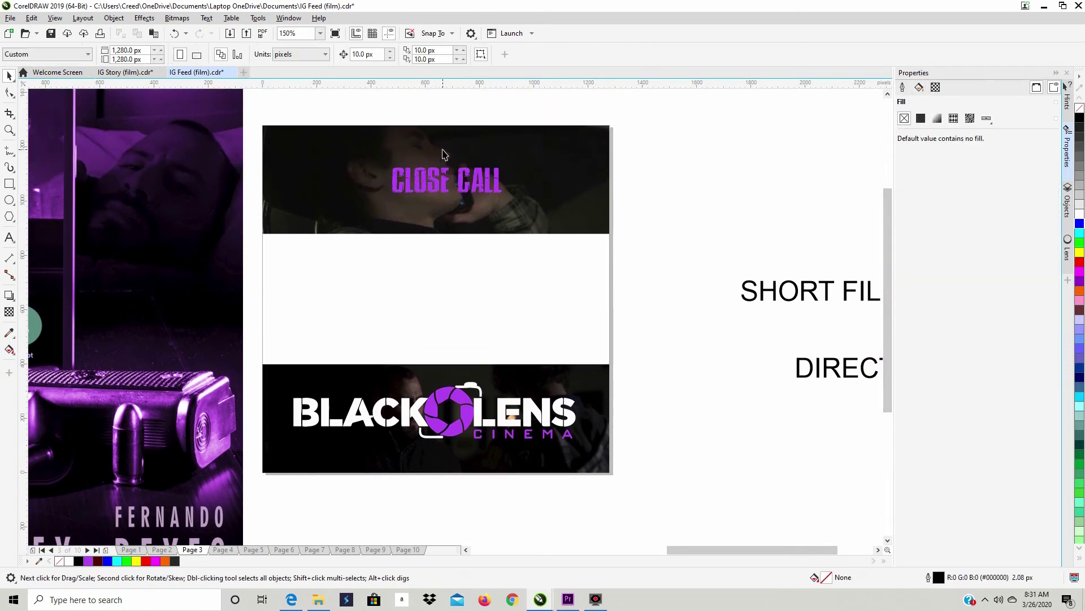
Step: Recolour only the word CLOSE in the CLOSE CALL title white (#FFFFFF), keeping CALL purple as on the poster
drag(690, 547, 624, 547)
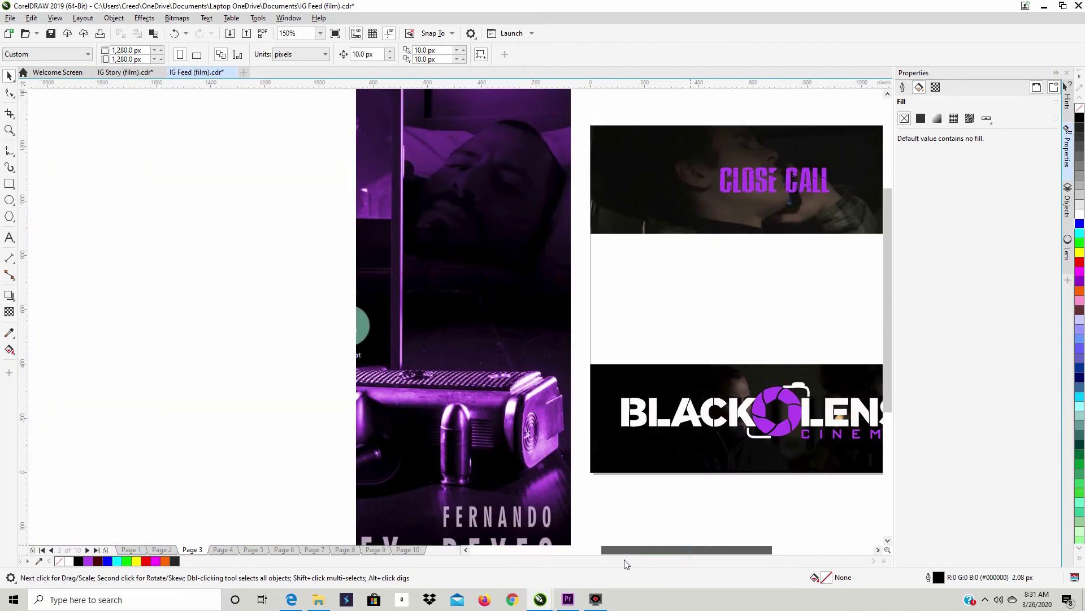
scroll(429, 398, down, 2)
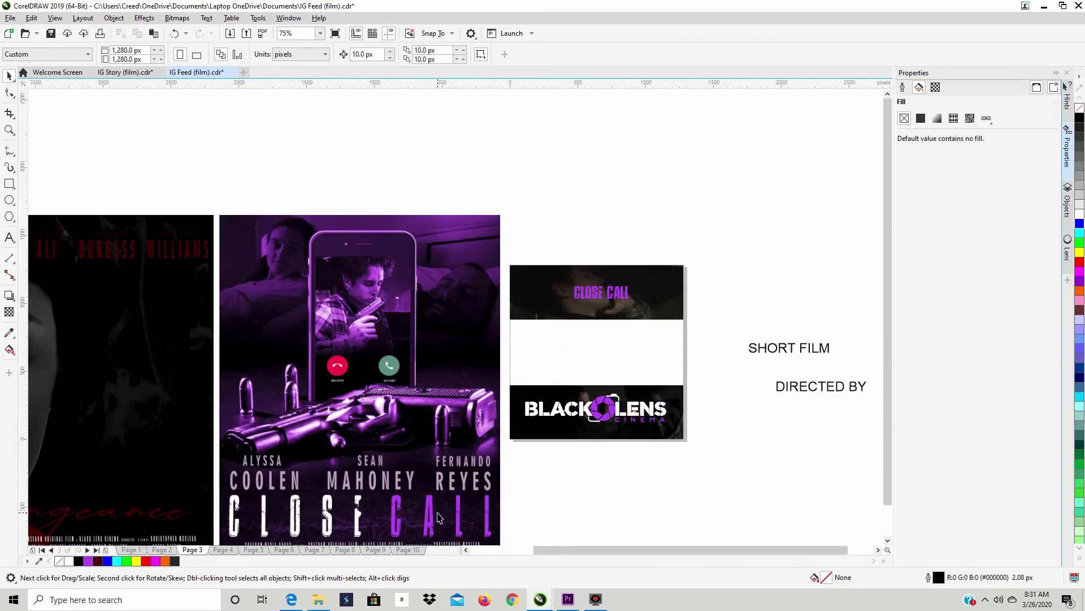
scroll(573, 287, up, 2)
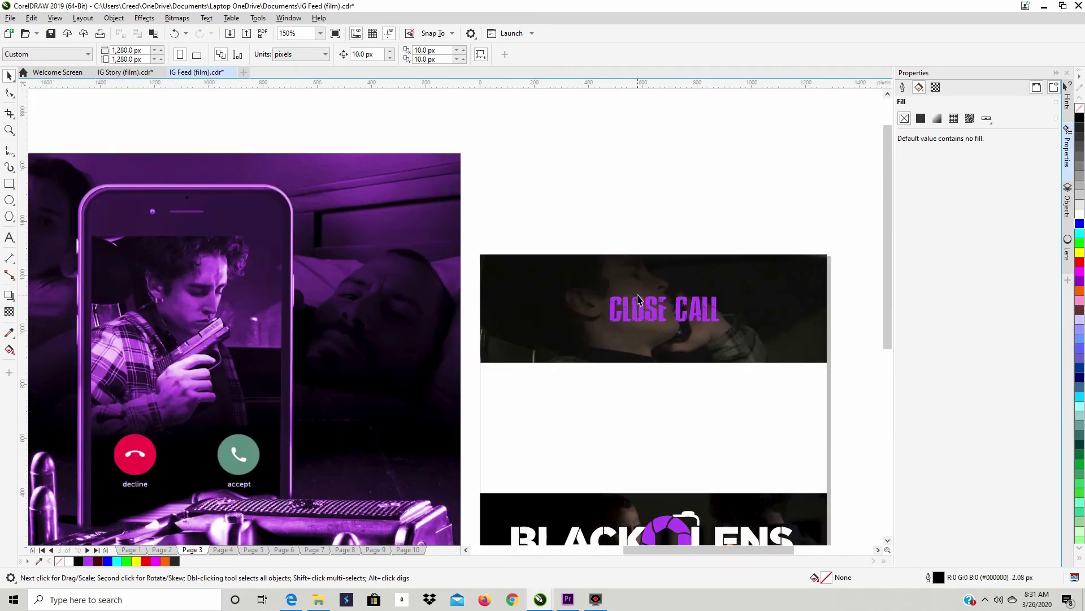
double_click(663, 318)
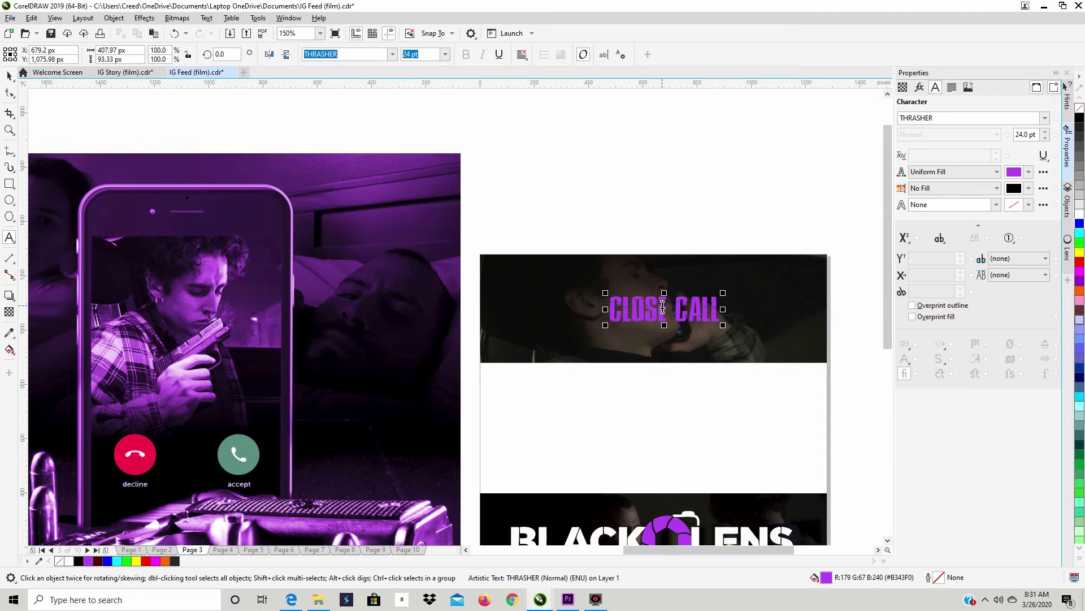
drag(660, 310, 598, 312)
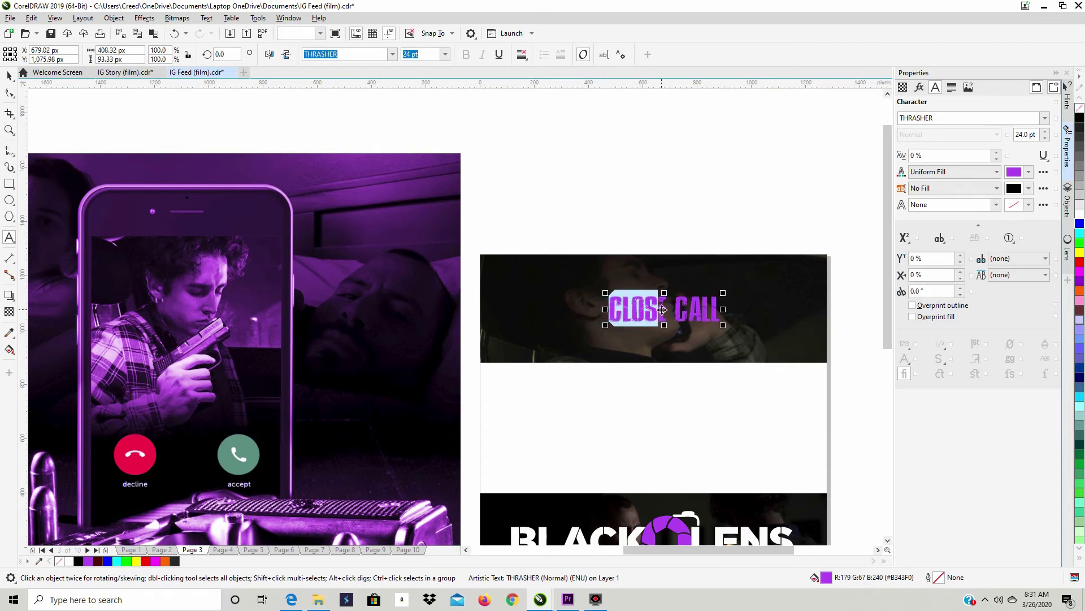
drag(671, 309, 581, 316)
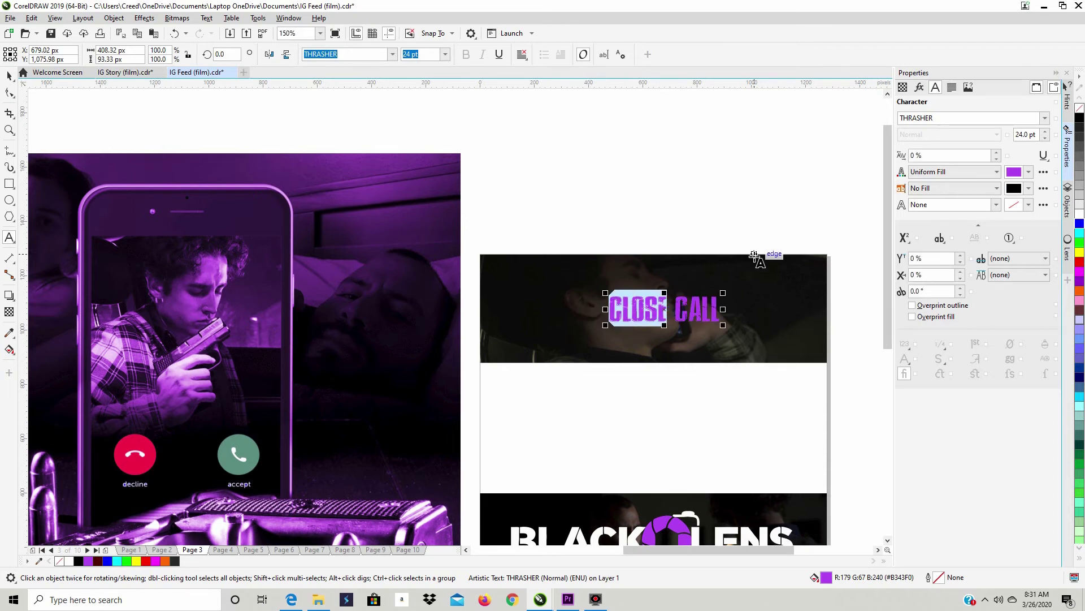
click(1030, 171)
drag(1003, 266, 877, 191)
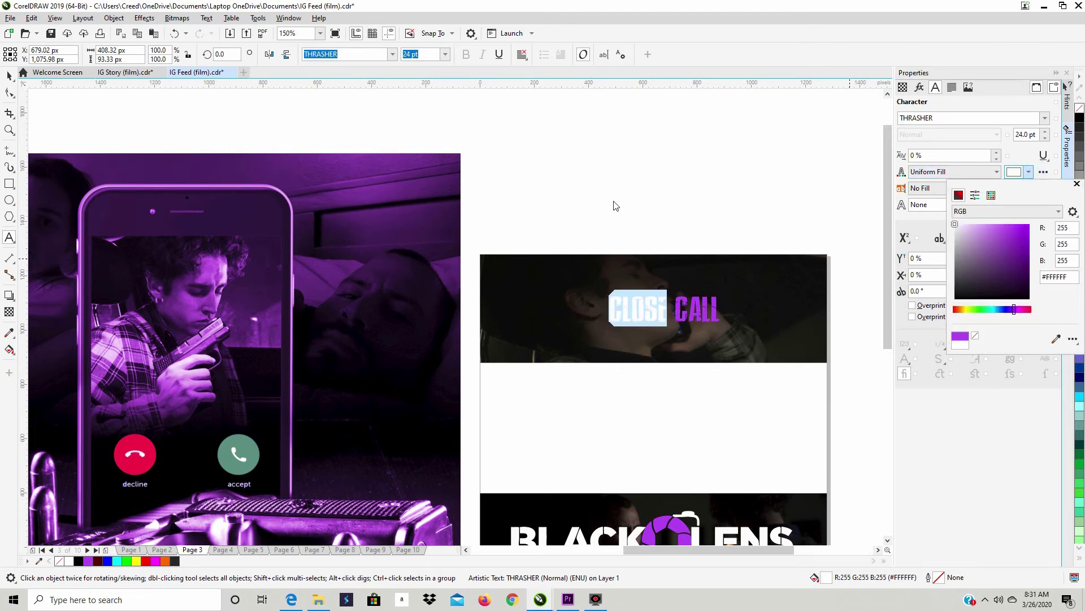
click(660, 201)
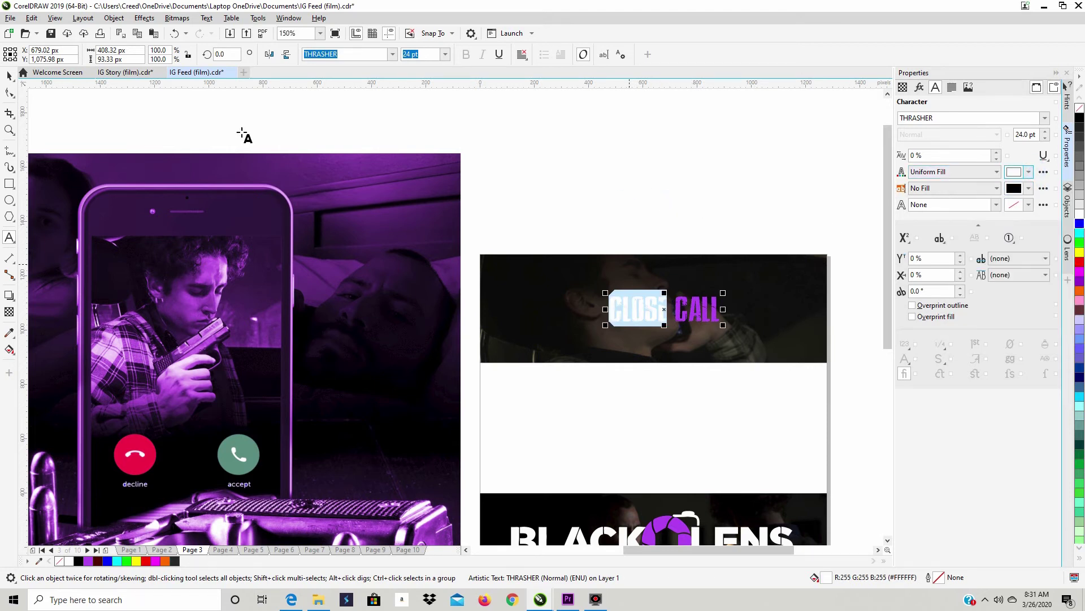
click(10, 75)
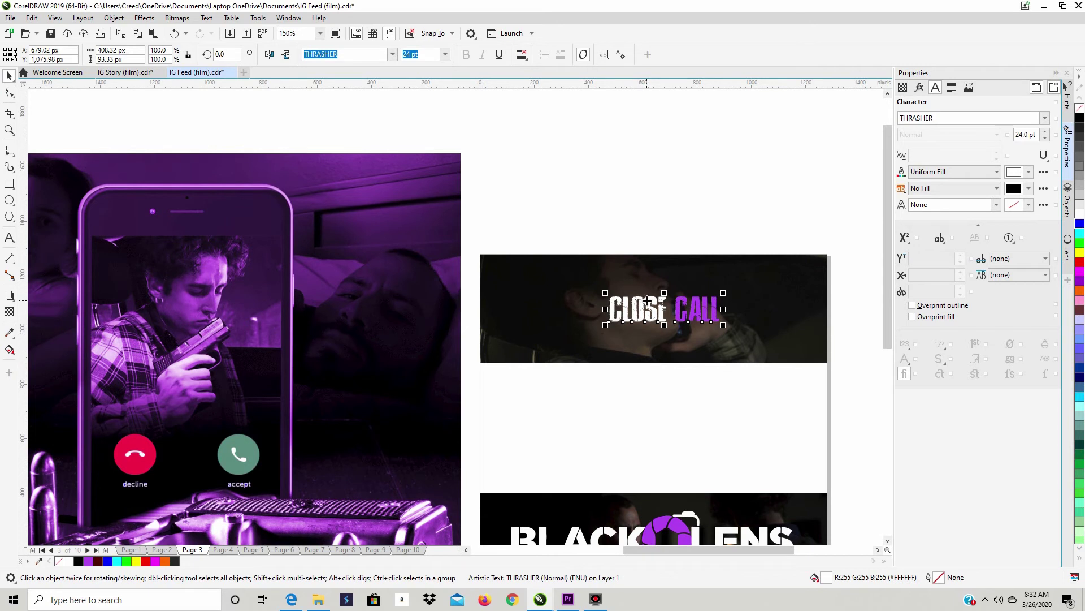
Step: Try other characters in place of the S in CLOSE, and restore the S
click(648, 304)
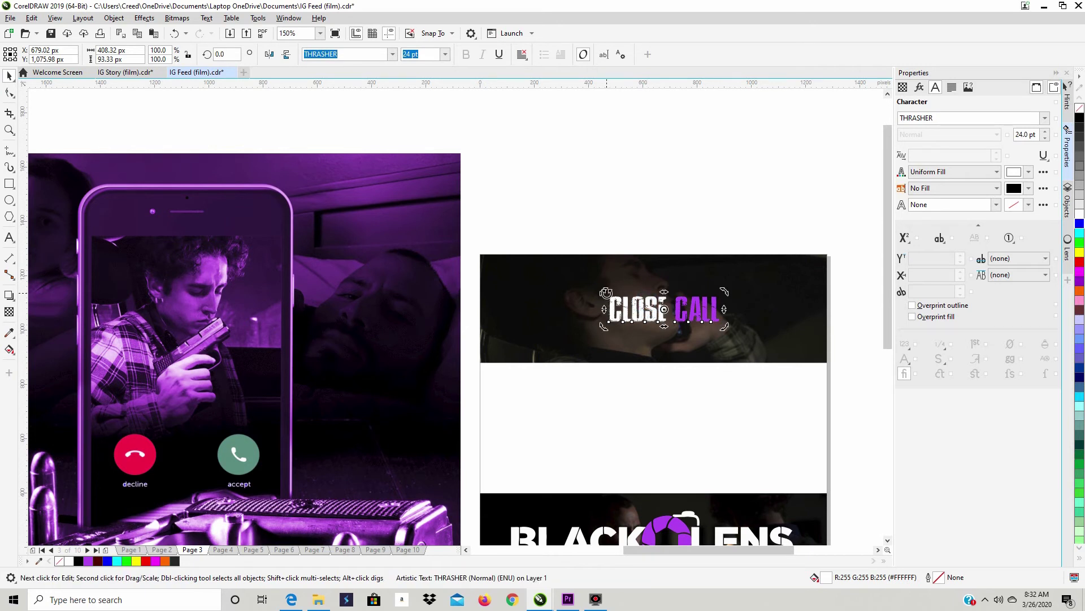
scroll(665, 304, up, 4)
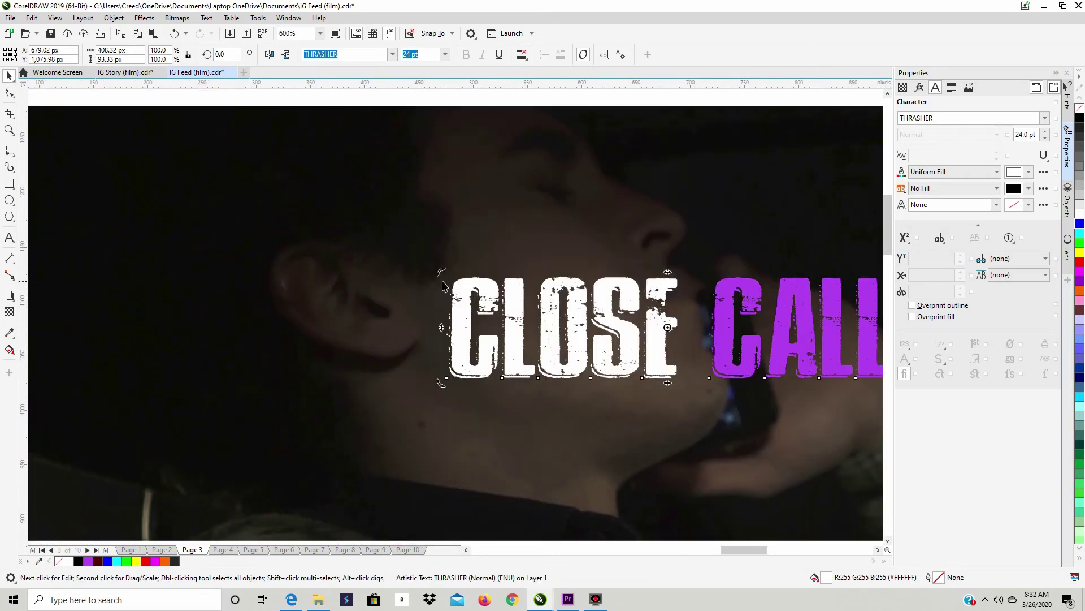
click(470, 286)
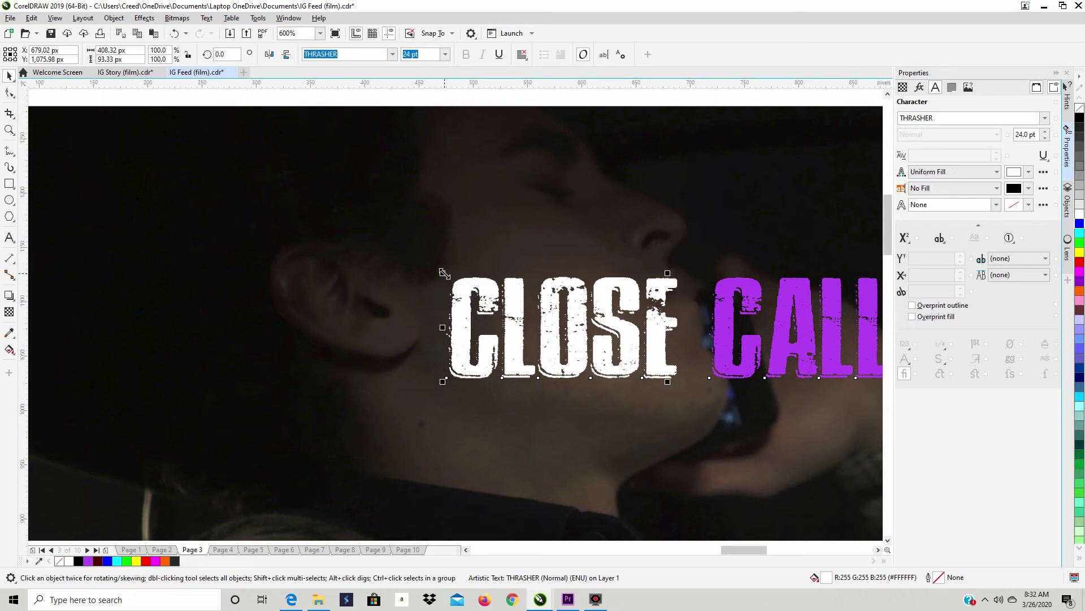
click(487, 290)
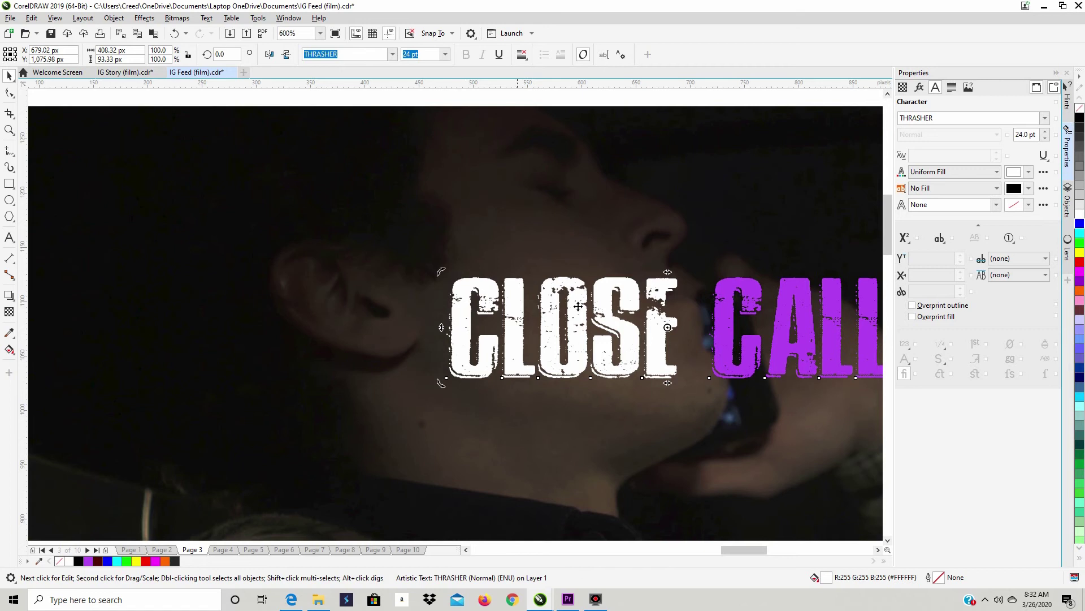
click(656, 318)
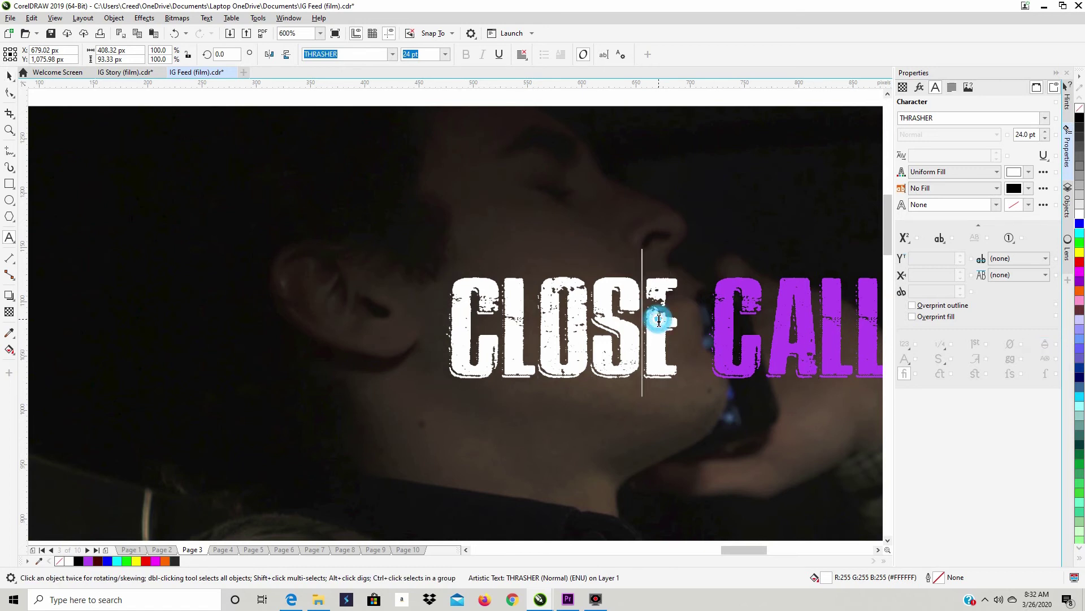
drag(647, 317, 598, 326)
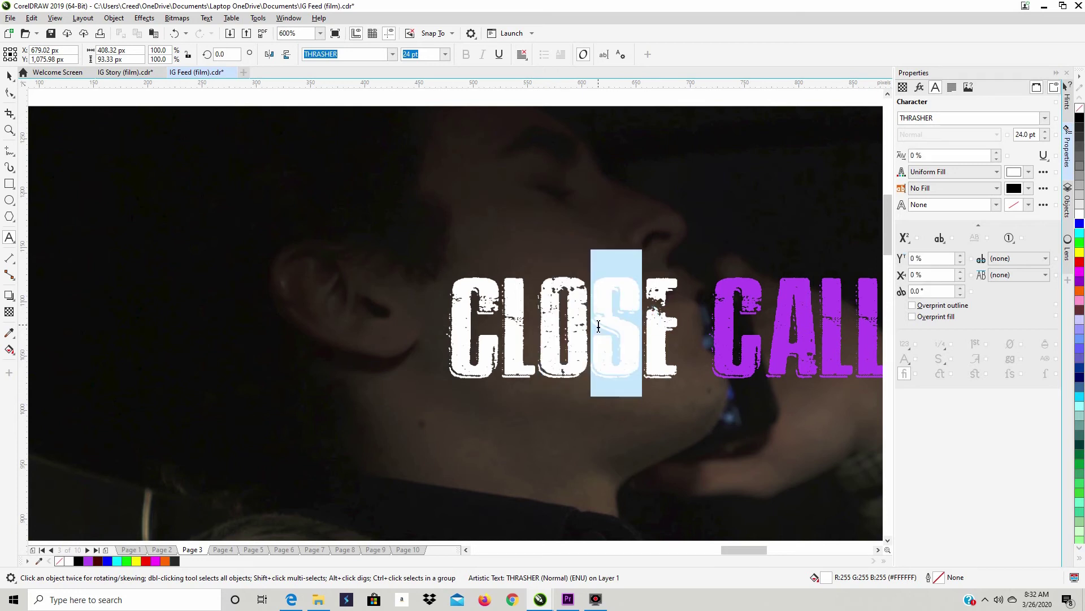
text(HHGB)
key(BackSpace)
key(BackSpace)
key(BackSpace)
key(BackSpace)
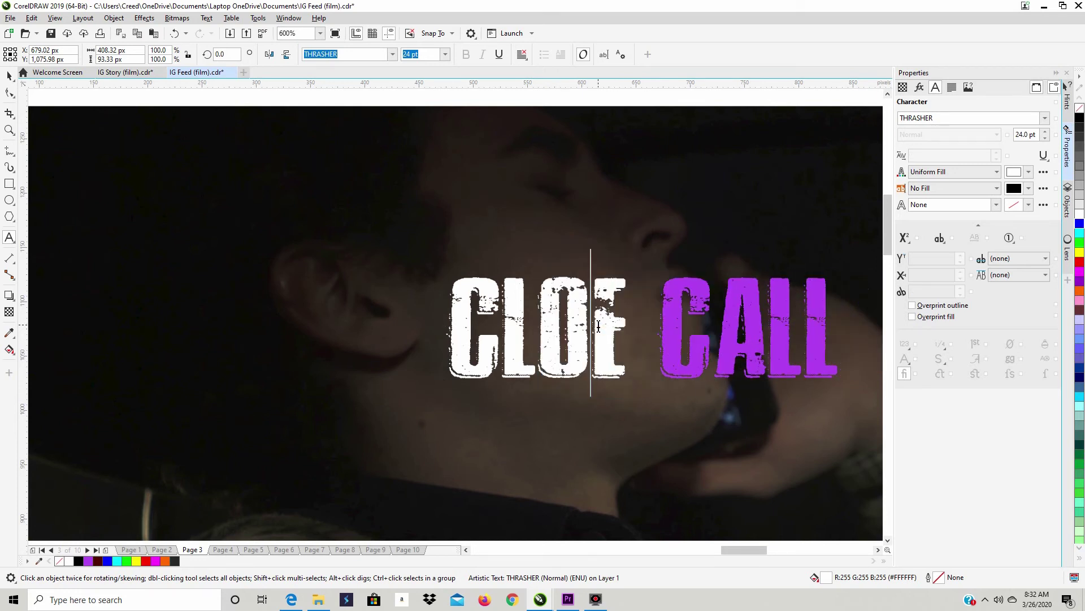
text(S)
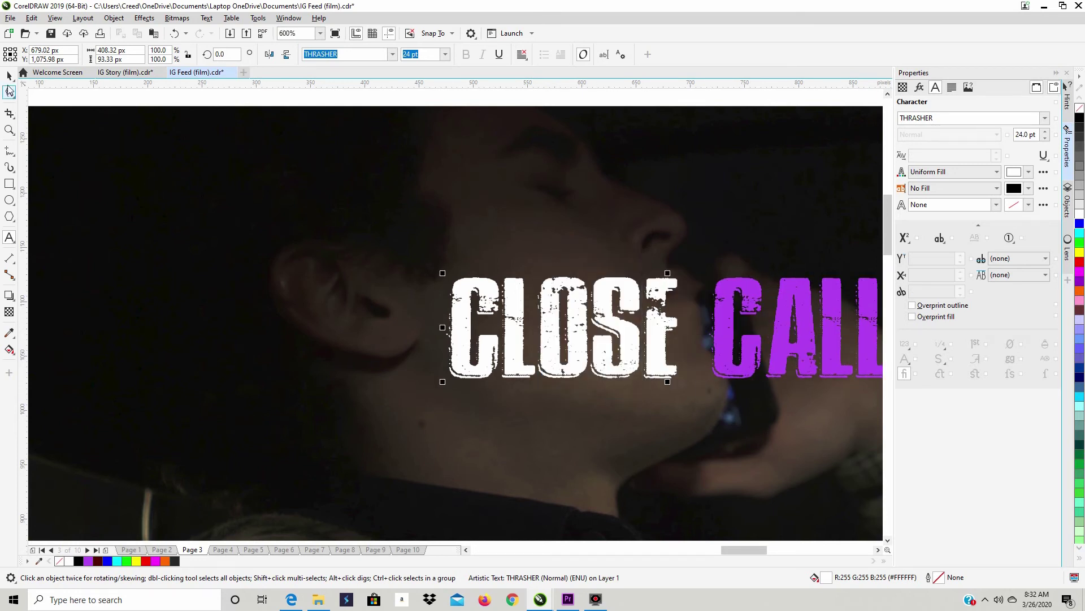
Step: Enlarge the CLOSE CALL title proportionally from its upper left corner to about 29 pt
click(9, 75)
drag(476, 284, 322, 249)
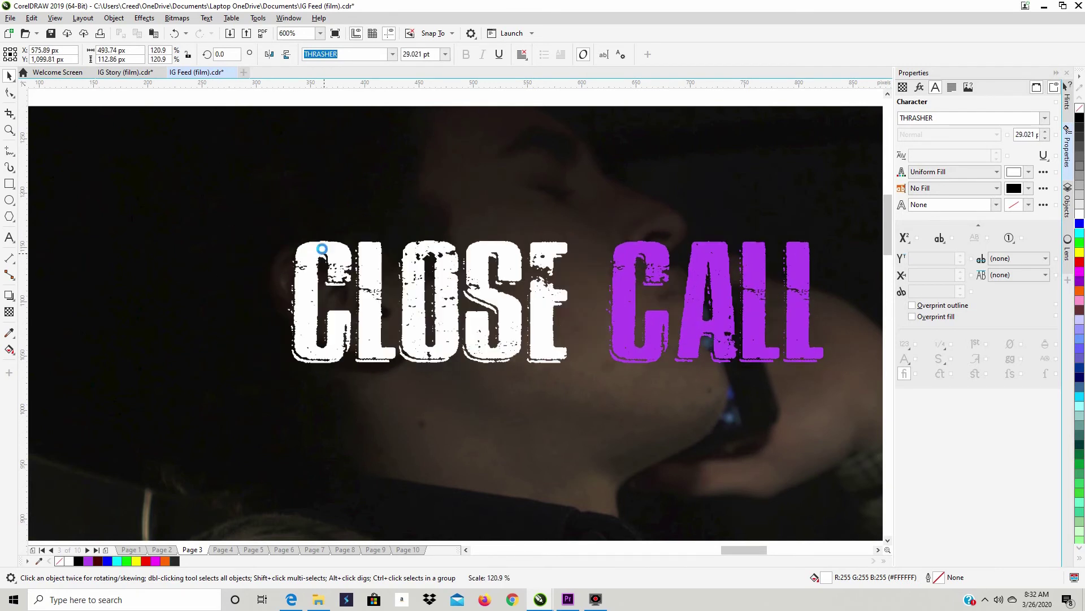
Step: Try rotating the CLOSE CALL title slightly, and undo the rotation
click(284, 234)
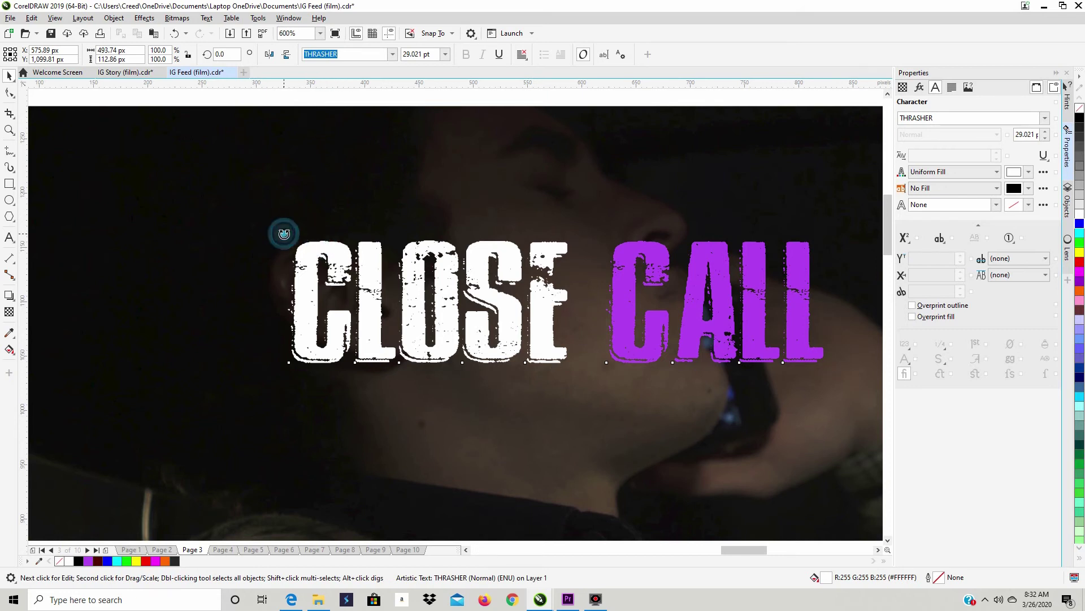
drag(284, 234, 390, 263)
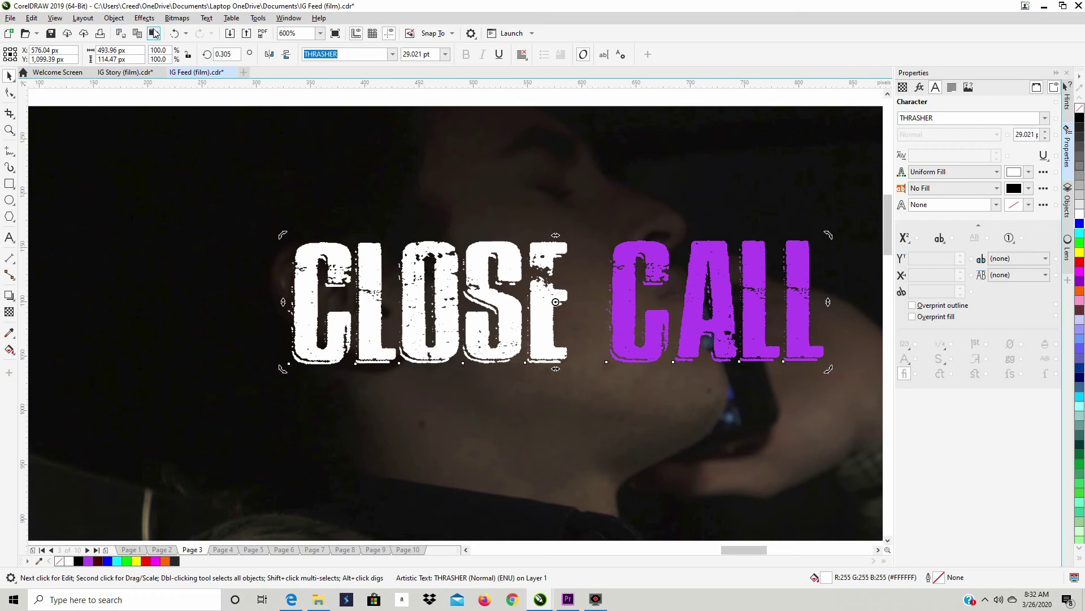
click(175, 32)
Step: Move the CLOSE CALL title down and right in the upper strip and stretch it vertically to about 131 px tall
scroll(787, 351, down, 3)
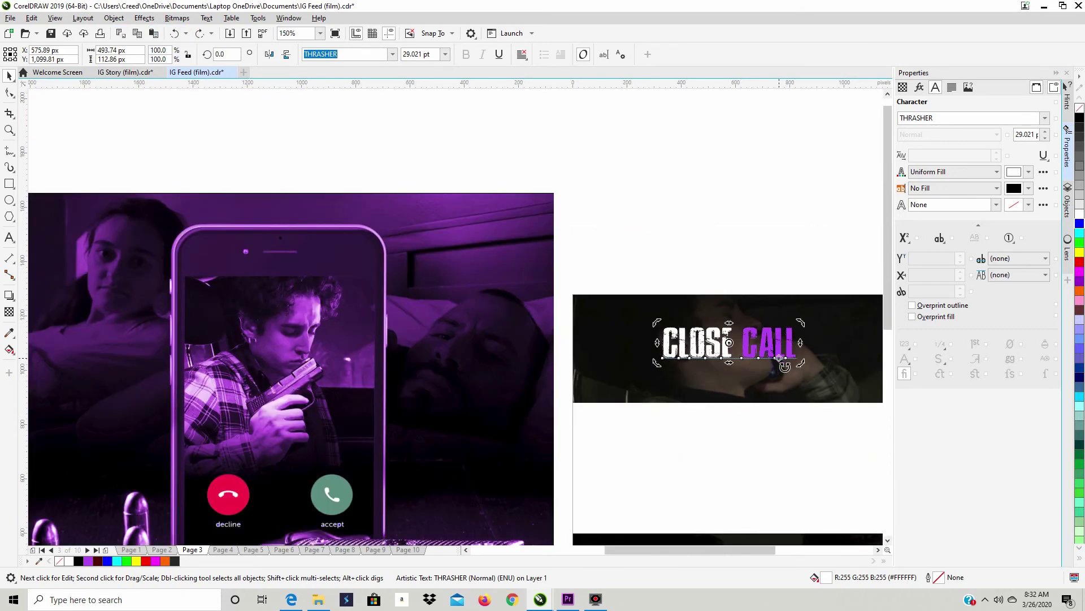
click(763, 338)
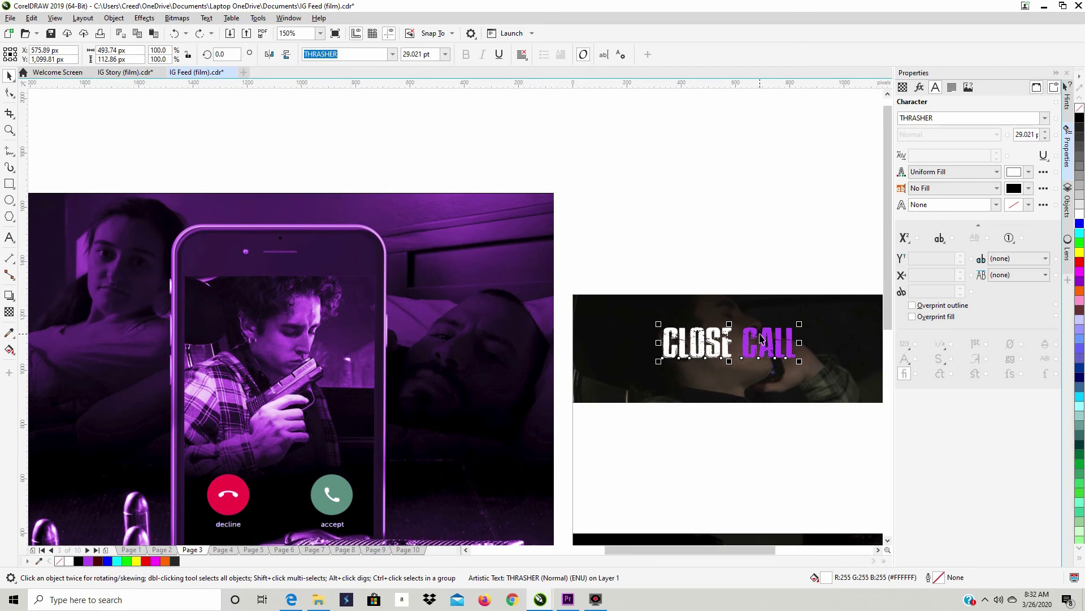
click(878, 550)
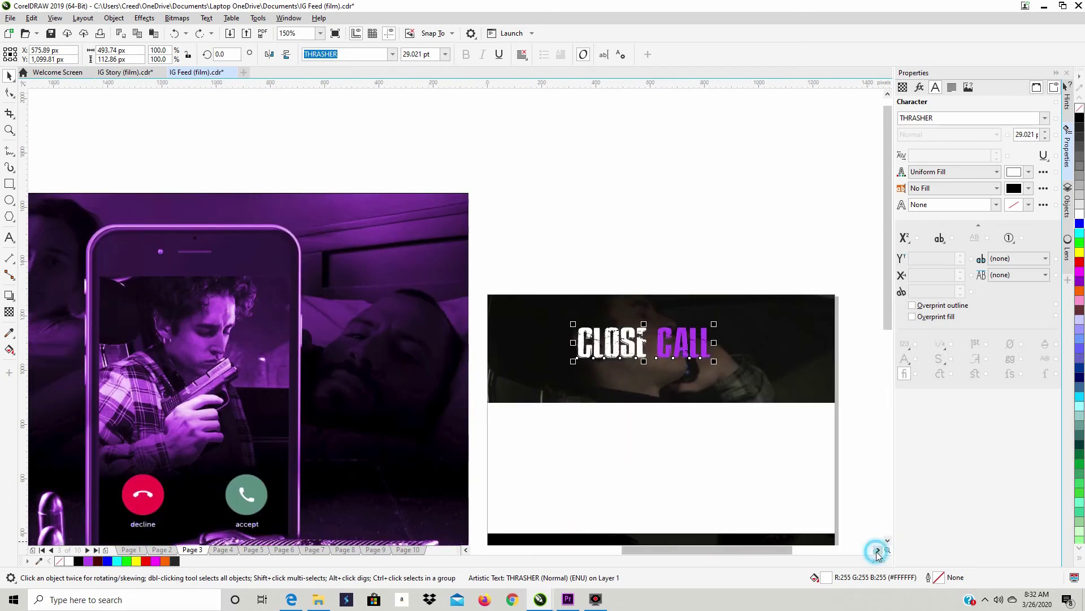
click(878, 550)
click(888, 541)
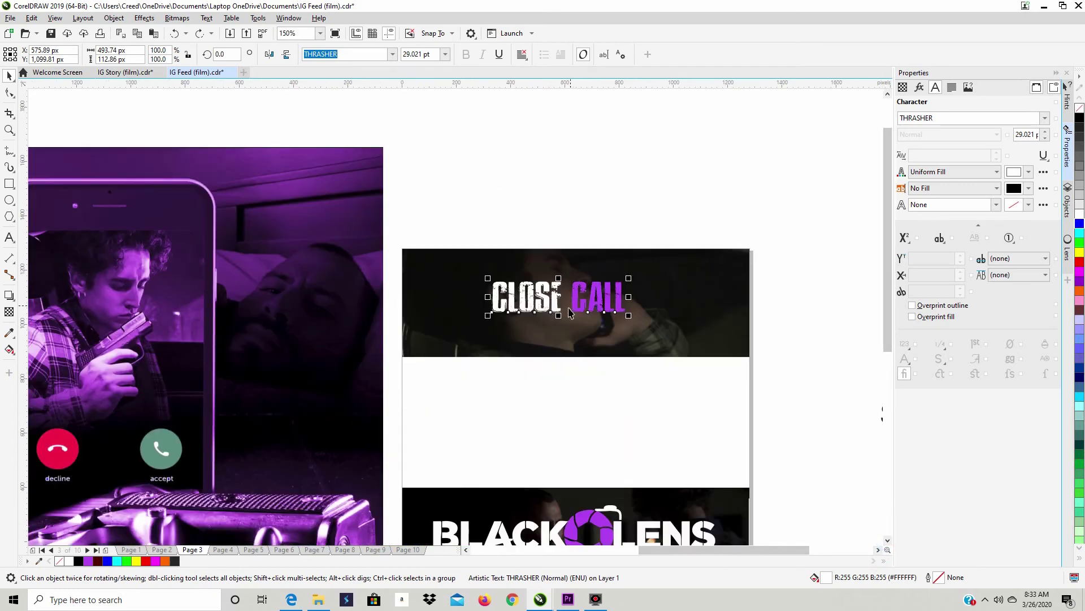
drag(578, 300, 601, 331)
Step: Widen the character spacing of the entire CLOSE CALL title in the upper strip to 50%
drag(684, 549, 658, 551)
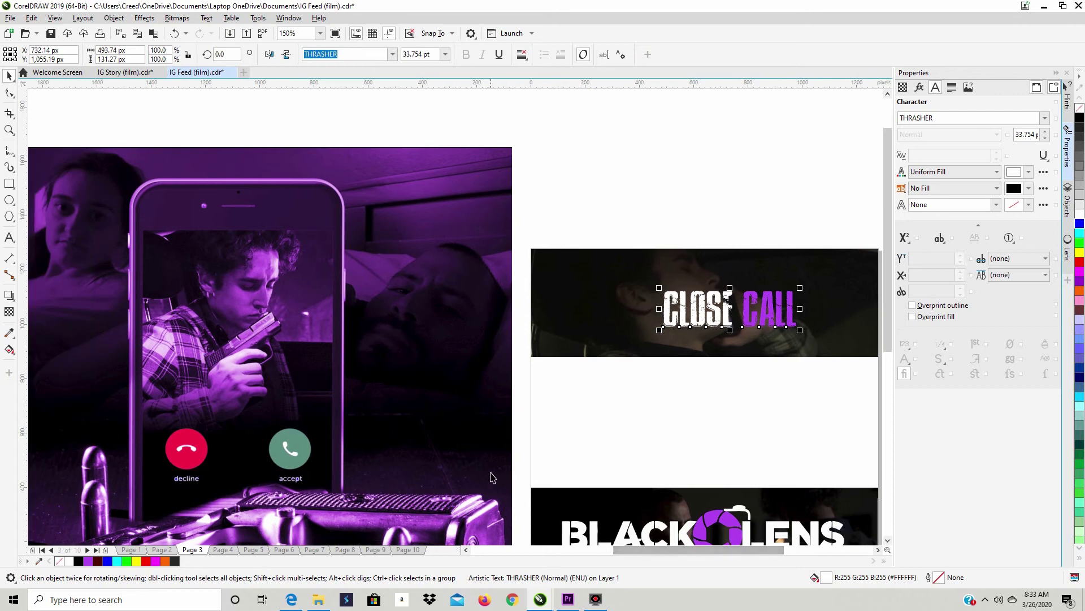
scroll(315, 487, down, 2)
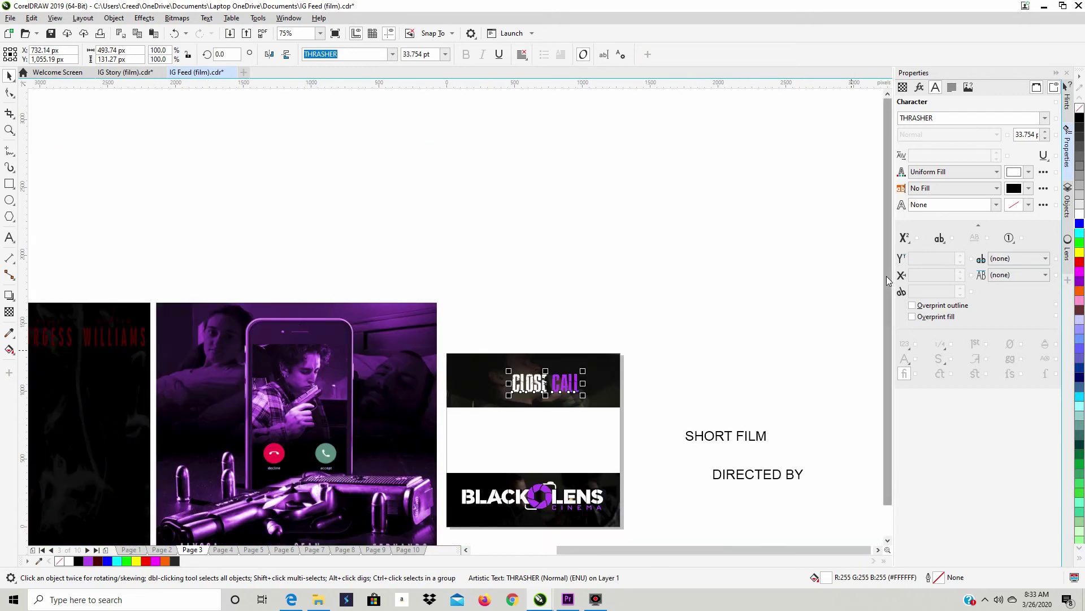
scroll(327, 436, up, 2)
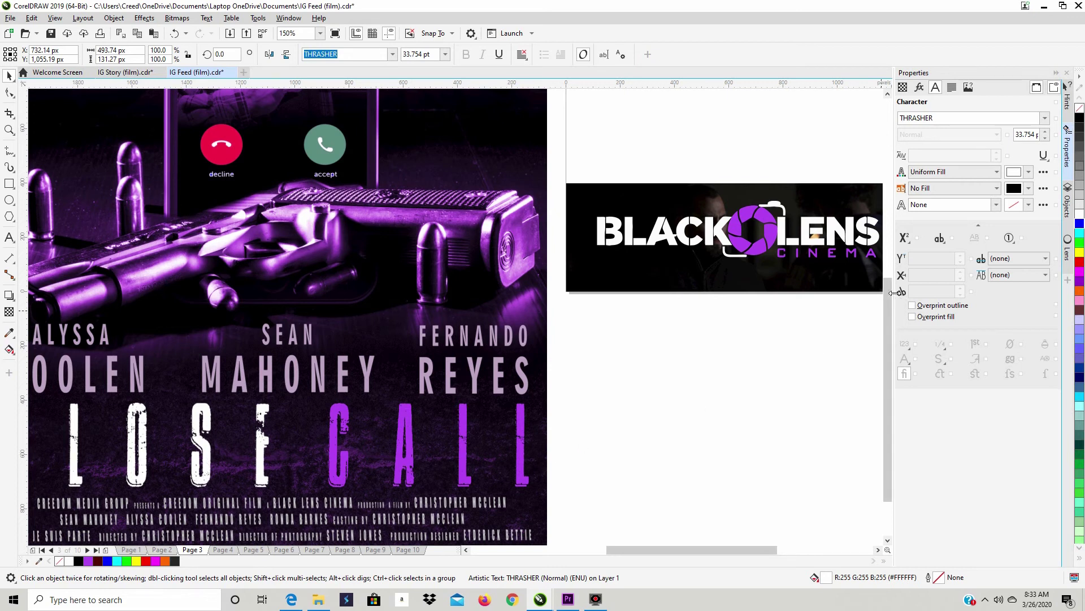
drag(888, 293, 887, 238)
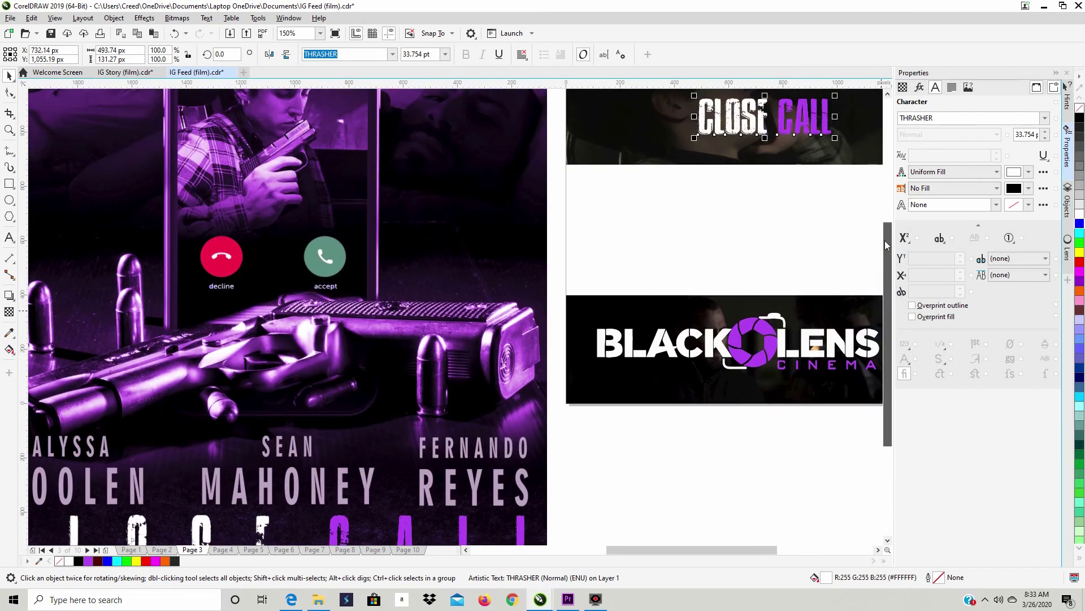
double_click(747, 122)
scroll(742, 117, up, 1)
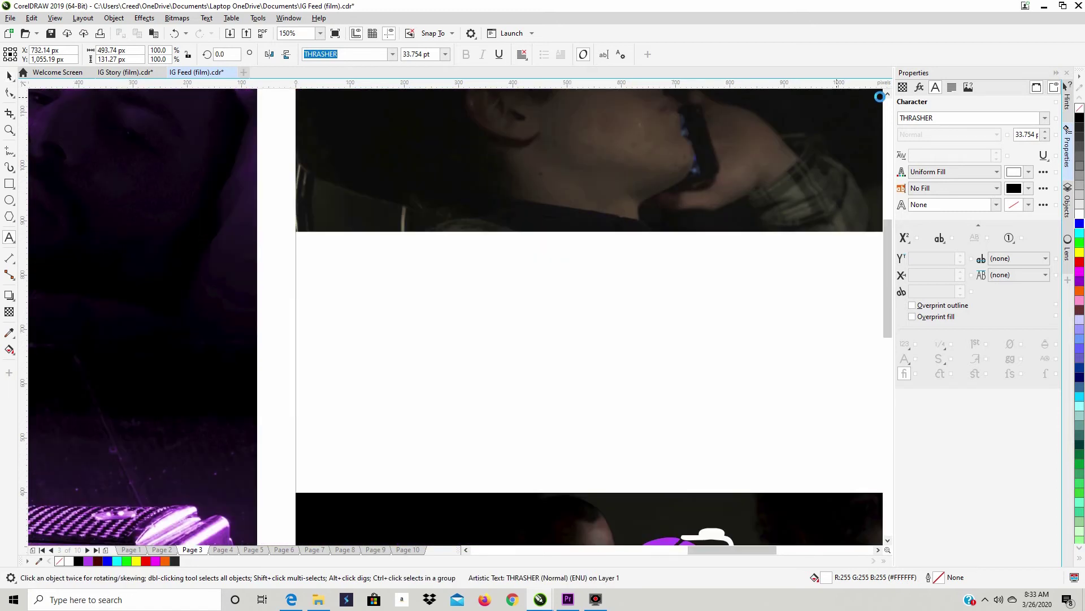
drag(566, 171, 848, 177)
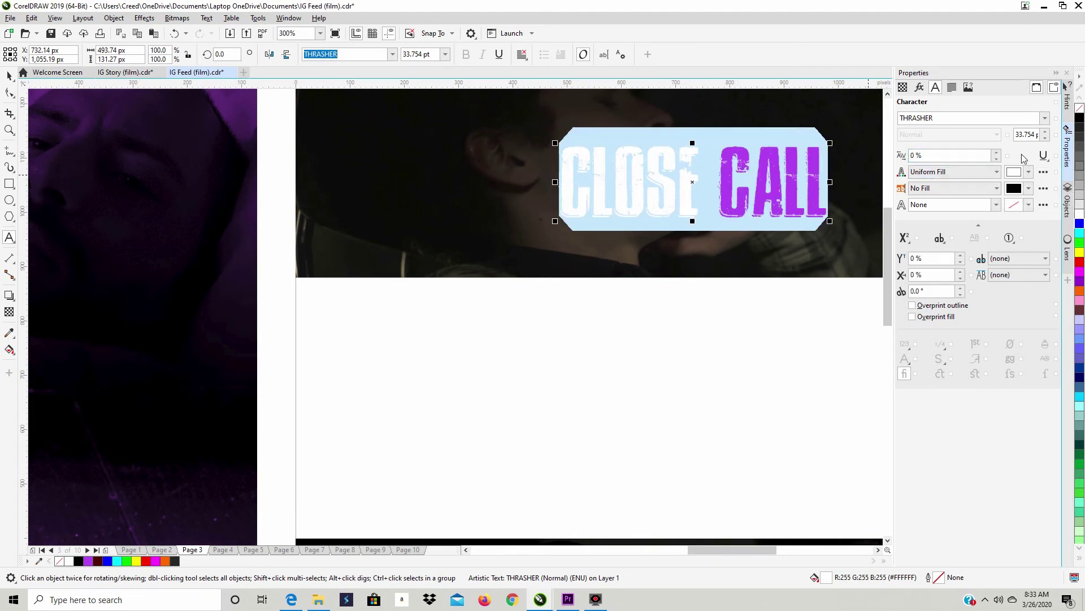
click(997, 154)
click(996, 154)
click(997, 153)
click(997, 154)
click(997, 154)
click(997, 153)
click(997, 153)
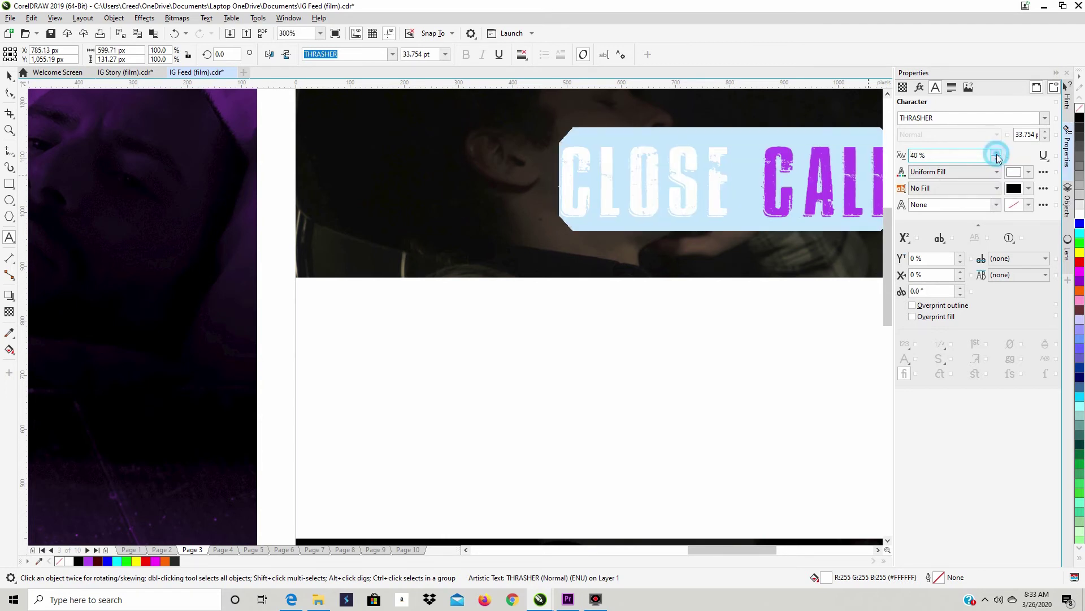
click(996, 154)
click(997, 154)
click(997, 154)
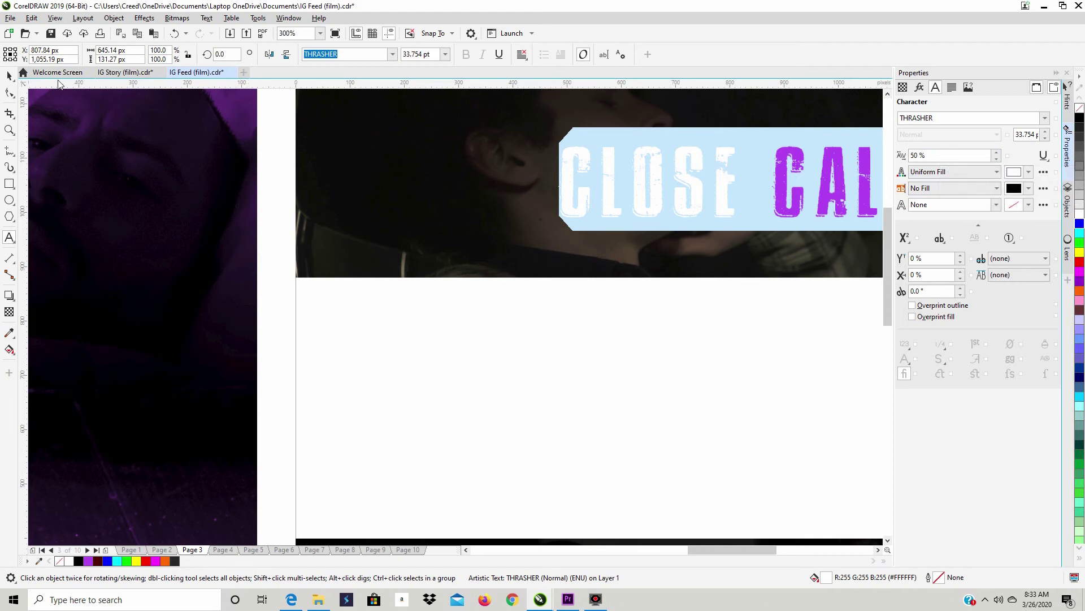
click(6, 78)
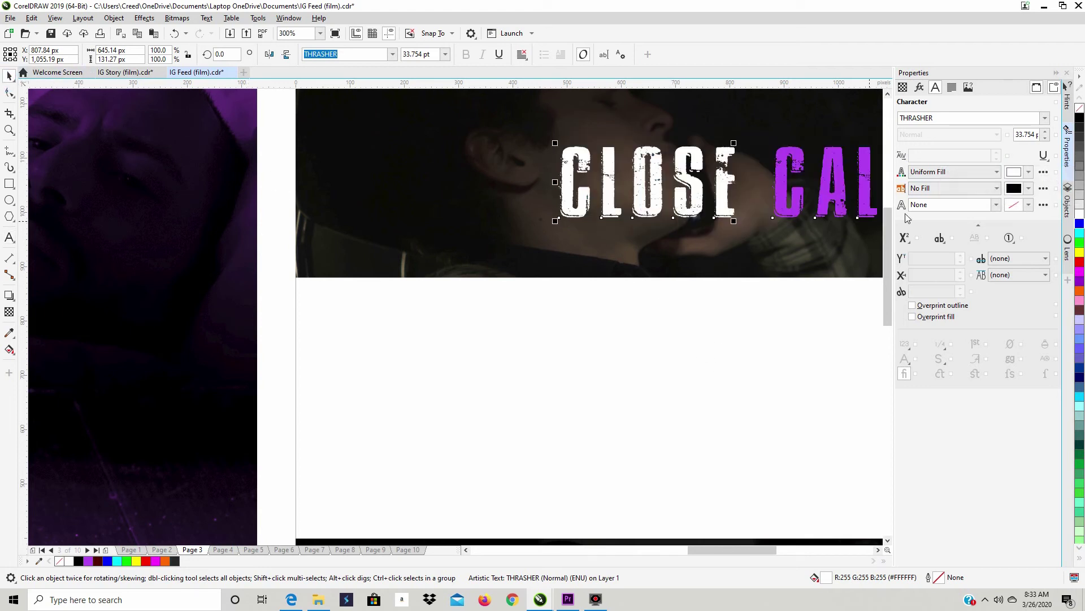
Step: Reposition the CLOSE CALL title in the upper strip and enlarge it proportionally to 39.55 pt, about 756 px wide
scroll(815, 218, down, 2)
scroll(816, 218, down, 2)
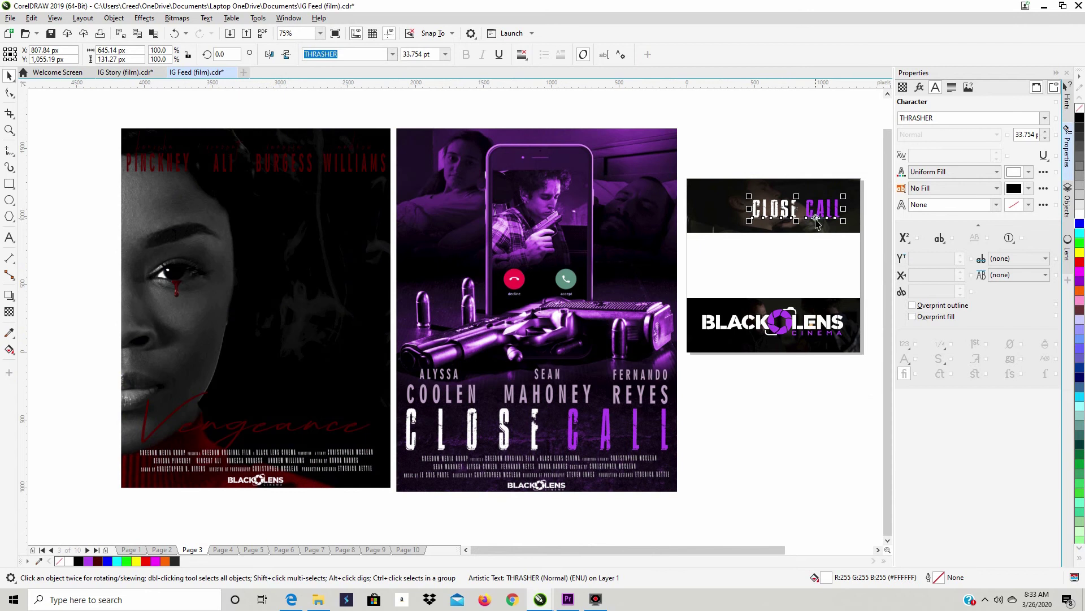
click(878, 550)
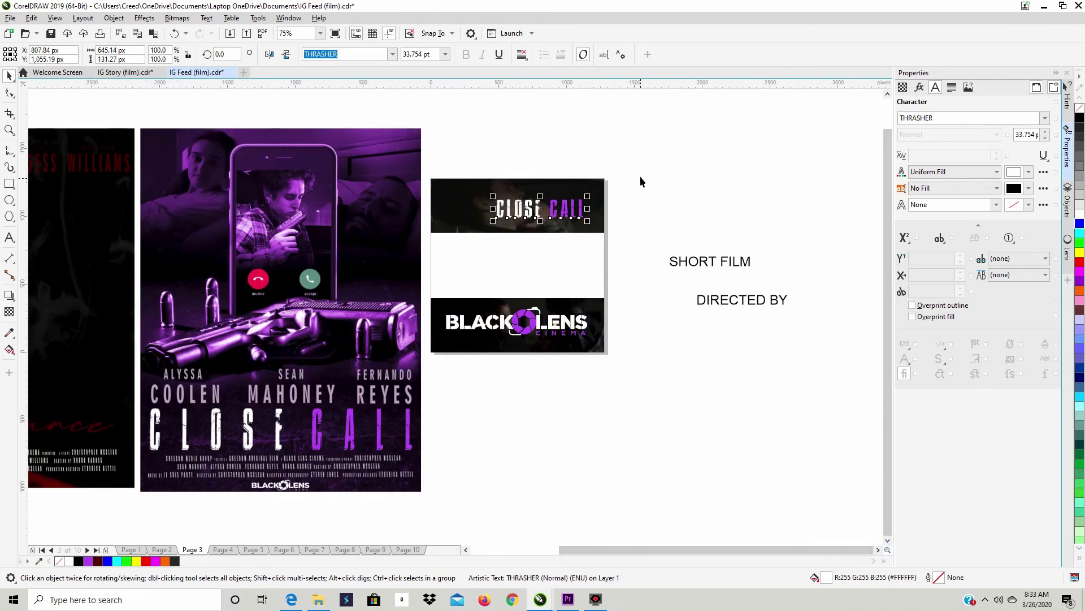
click(641, 176)
click(537, 207)
drag(536, 206, 575, 230)
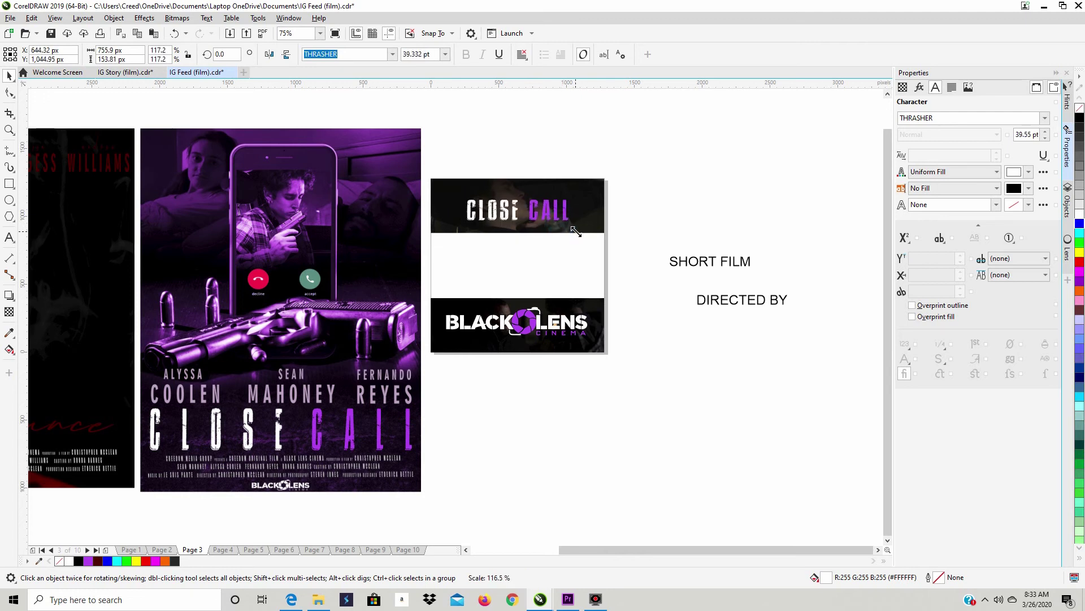
click(640, 192)
click(546, 220)
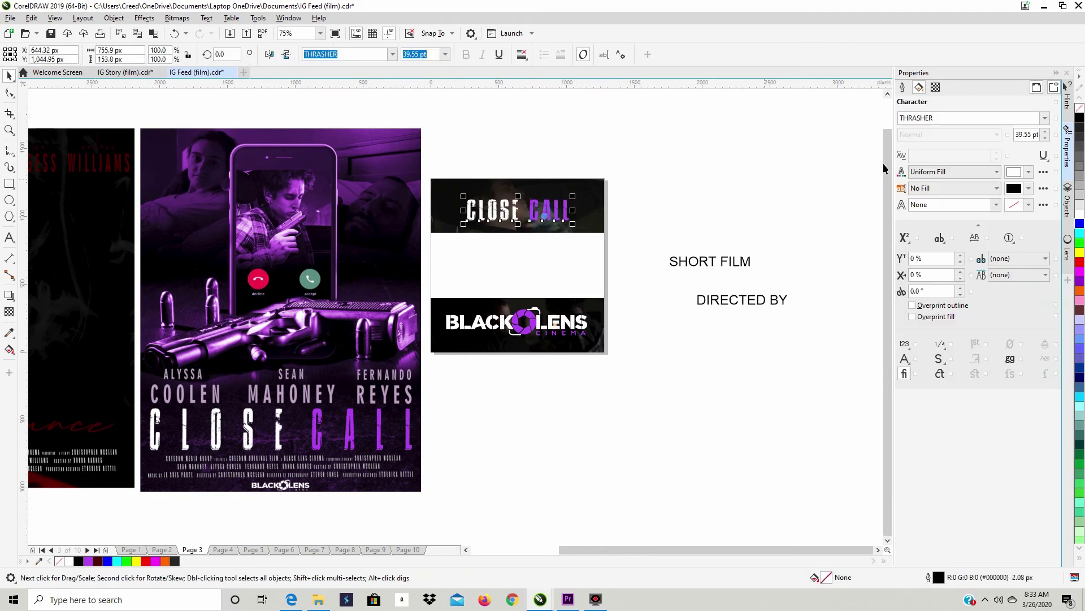
Step: Centre the CLOSE CALL title on the page and nudge it straight up into the upper strip at about Y 1,050 px
drag(546, 220, 548, 275)
key(Up)
key(Up)
key(Up)
key(Up)
key(Up)
key(Up)
key(Up)
key(Up)
key(Up)
key(Up)
key(Up)
key(Up)
key(Up)
key(Up)
key(Up)
key(Up)
key(Up)
key(Up)
key(Up)
key(Up)
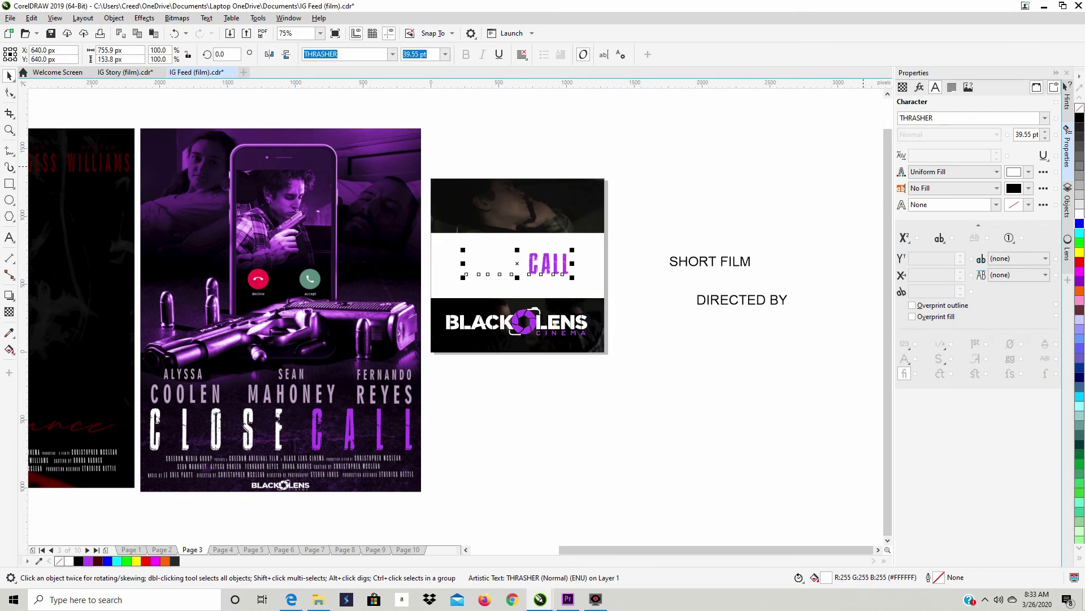
key(Up)
key(Up)
key(Up)
key(Up)
key(Up)
key(Up)
key(Up)
key(Up)
key(Up)
key(Up)
key(Up)
key(Up)
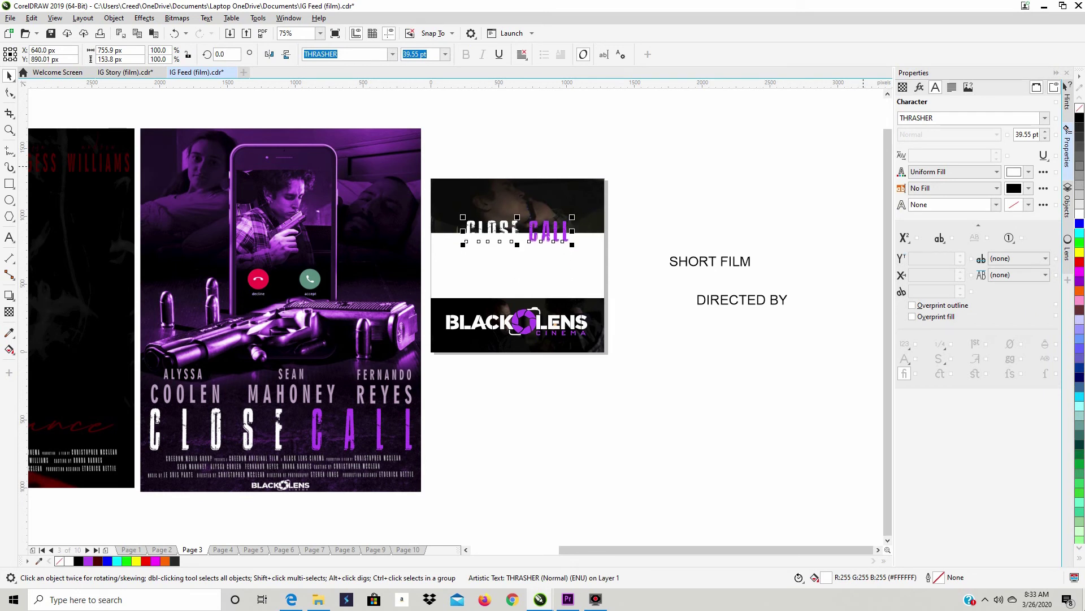
key(Up)
key(Up)
key(Up)
key(Up)
key(Up)
key(Up)
key(Up)
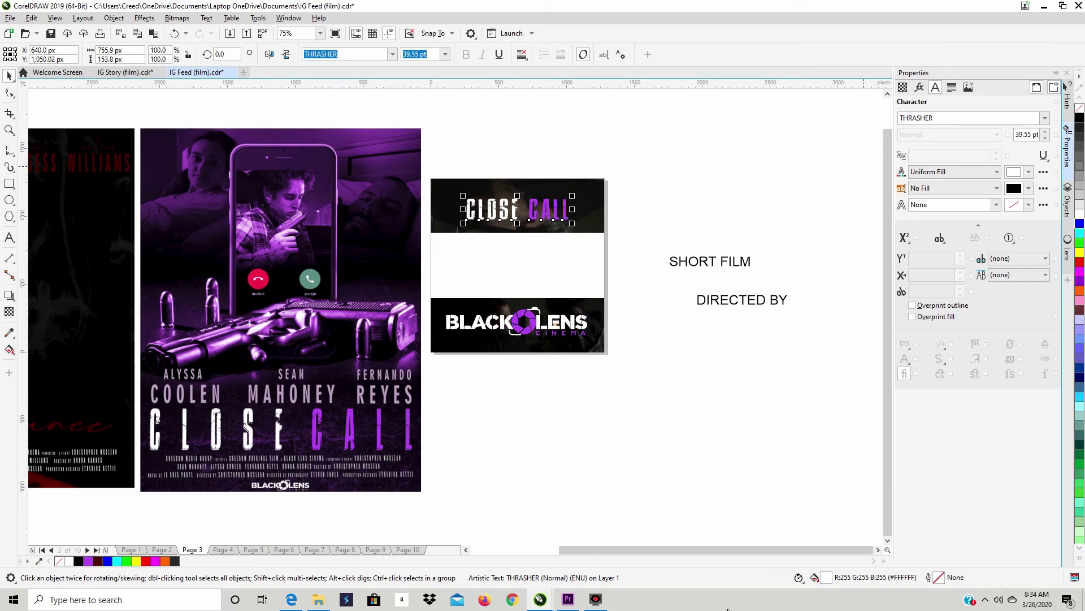
Step: Shrink the Black Lens Cinema logo to about 496 px wide and place it horizontally centred along the lower strip's bottom edge
click(569, 328)
drag(593, 308, 520, 317)
key(p)
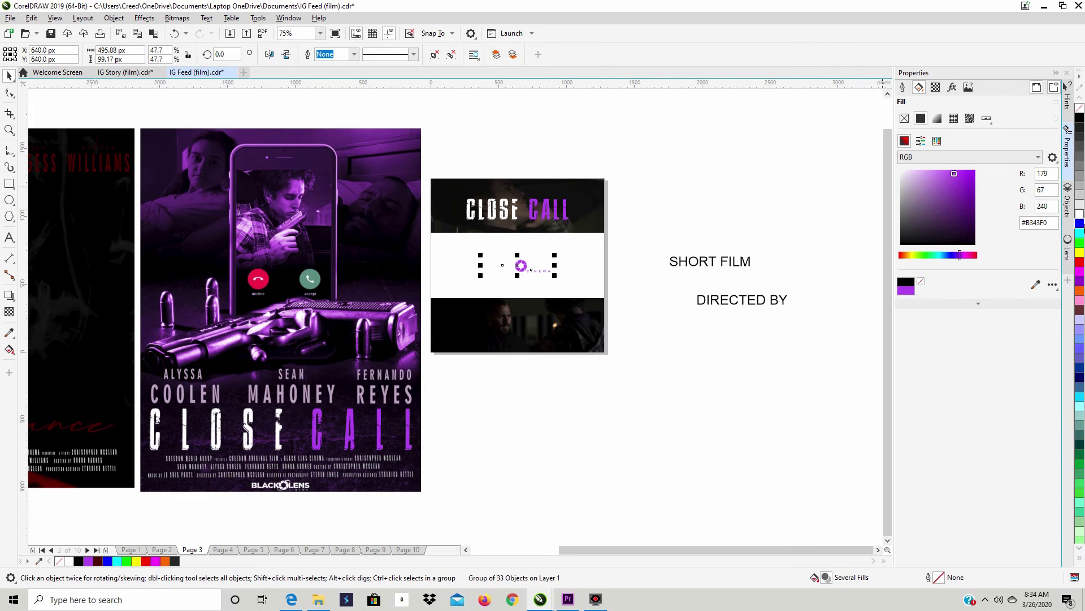
drag(521, 269, 521, 343)
key(Down)
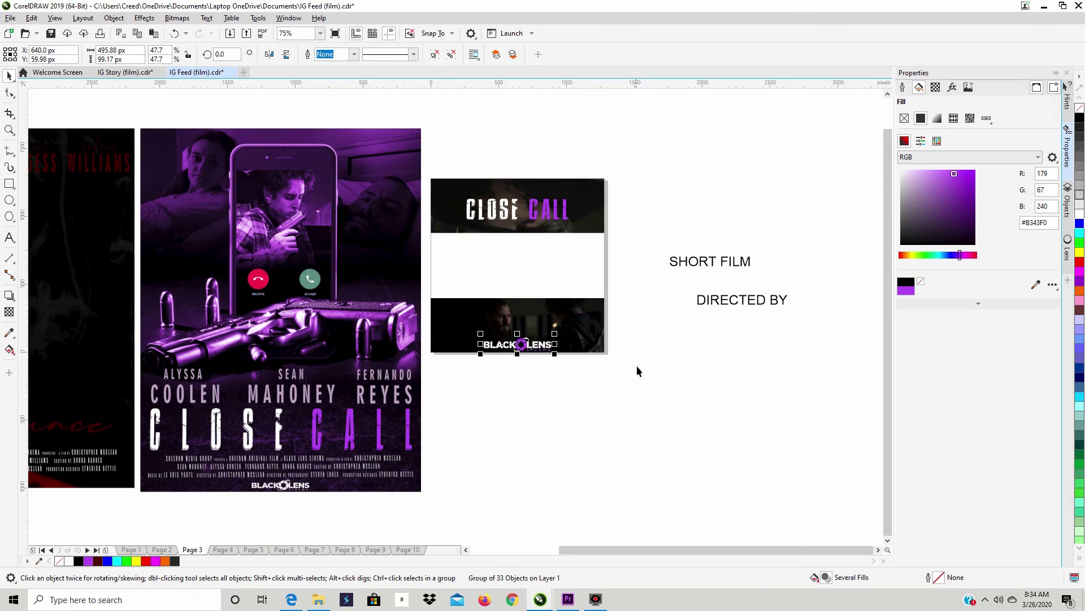
Step: Set the font of the SHORT FILM and DIRECTED BY texts beside the page to NEW ACADEMY
click(664, 341)
click(703, 260)
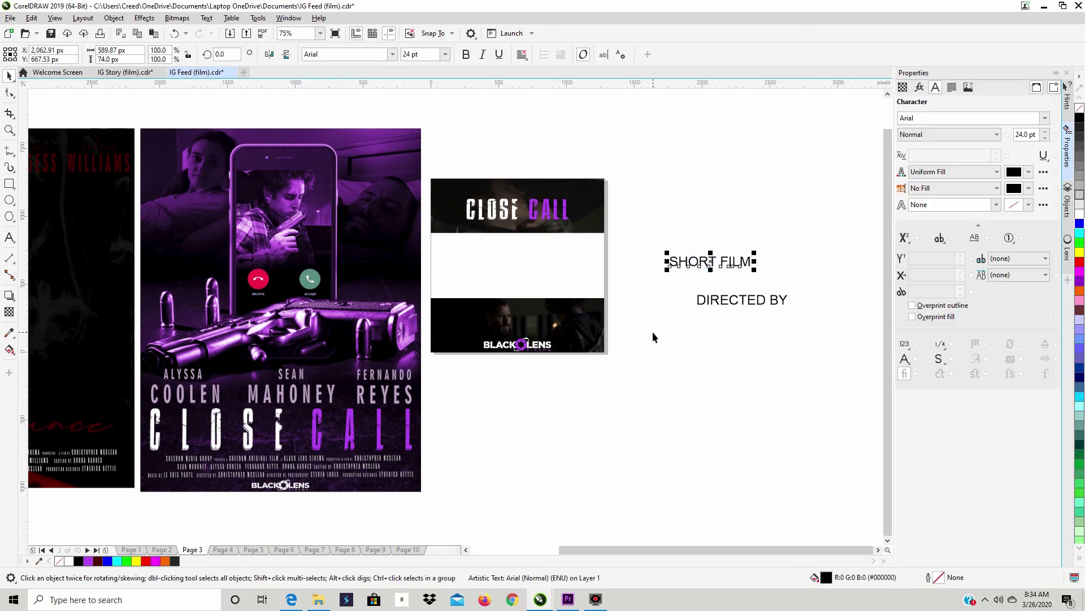
click(1045, 123)
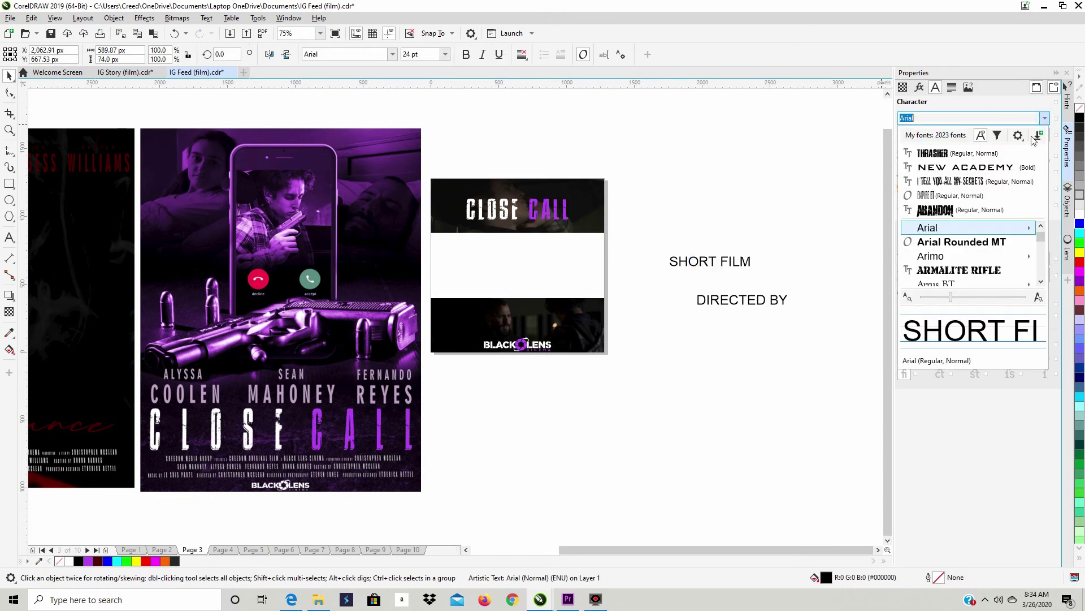
click(1001, 168)
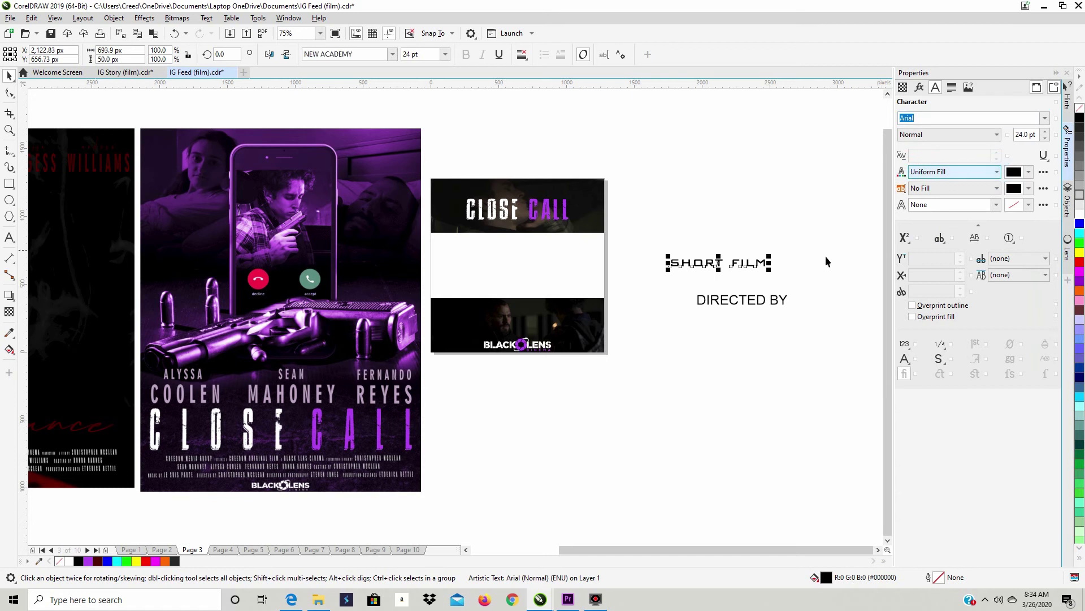
click(758, 301)
click(1046, 118)
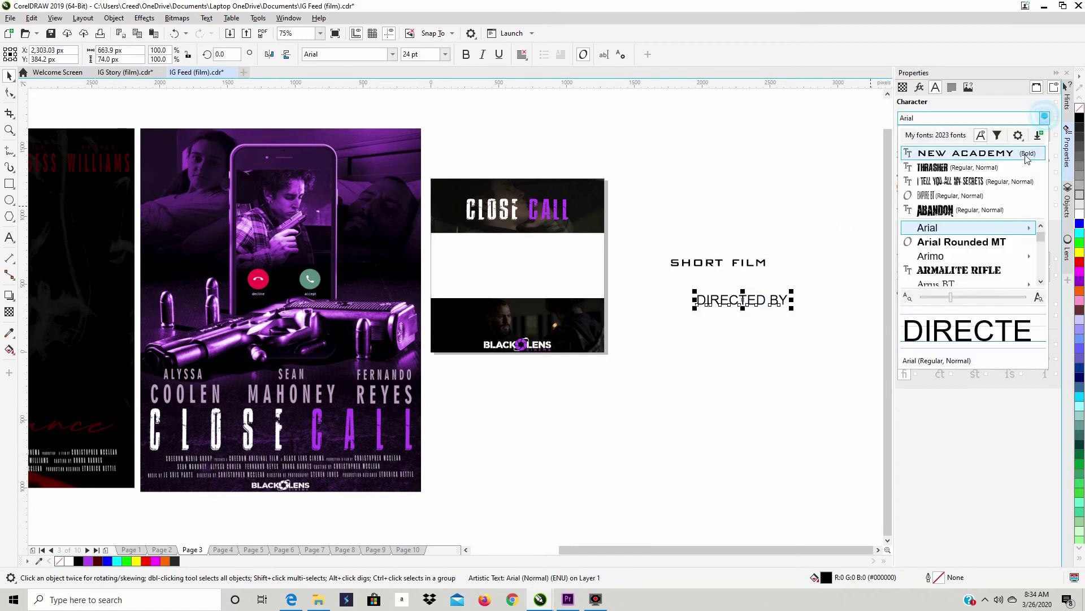
click(1012, 157)
Step: Scale the SHORT FILM and DIRECTED BY texts together down to about 12.3 pt and move them into the page's white band
drag(813, 226, 640, 333)
drag(735, 284, 688, 276)
mouse_move(760, 298)
mouse_down()
mouse_move(591, 228)
mouse_move(620, 233)
mouse_move(649, 248)
mouse_move(518, 251)
mouse_up()
click(705, 211)
click(643, 219)
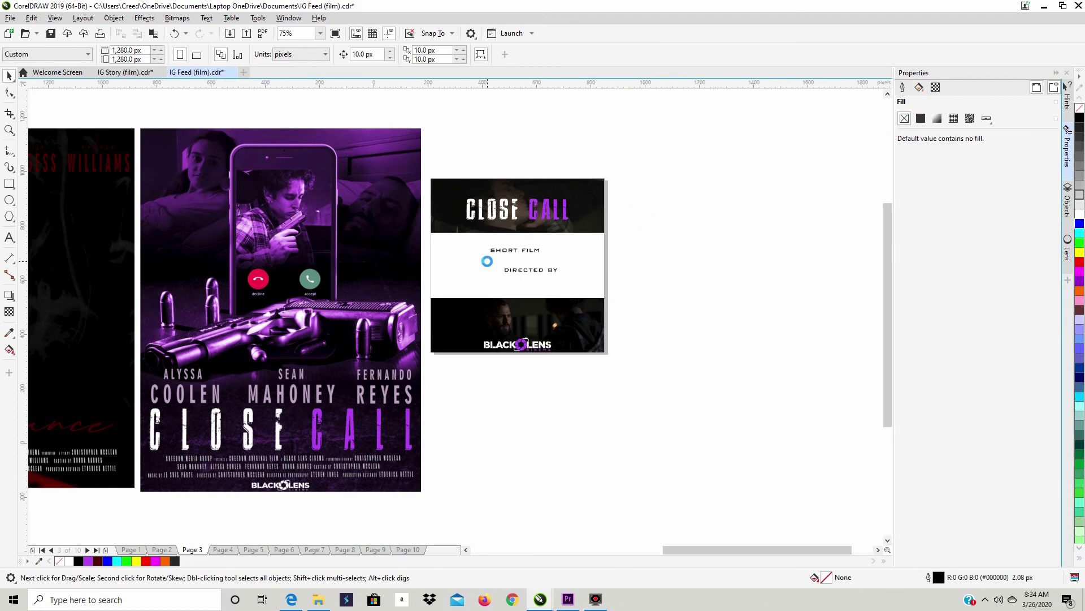
Step: Move the SHORT FILM text directly beneath the CLOSE CALL title and fill it white
scroll(487, 260, up, 1)
drag(561, 243, 562, 191)
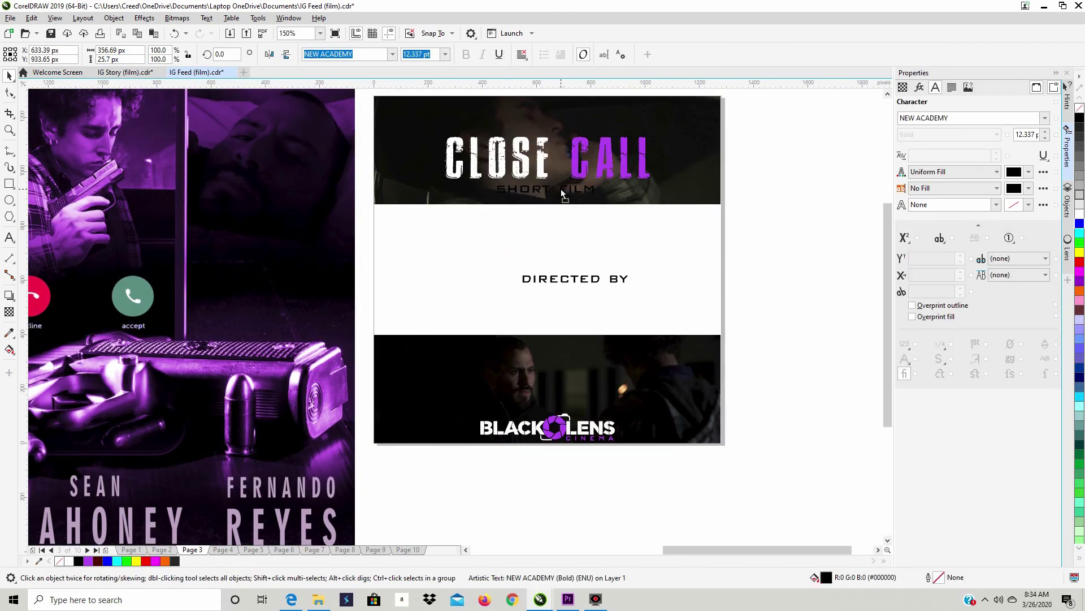
click(1080, 214)
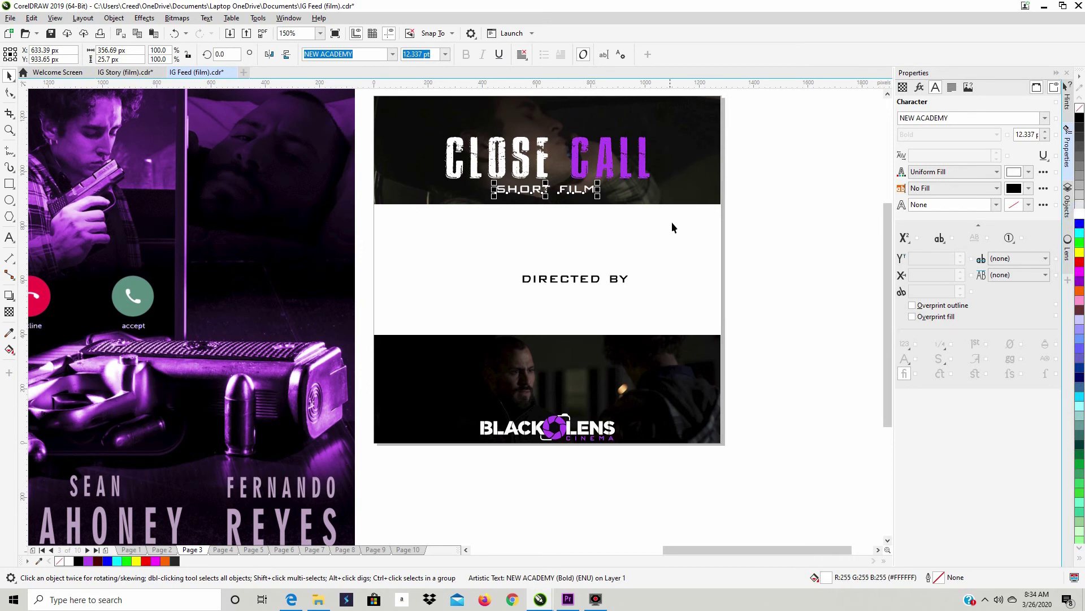
click(751, 204)
click(565, 195)
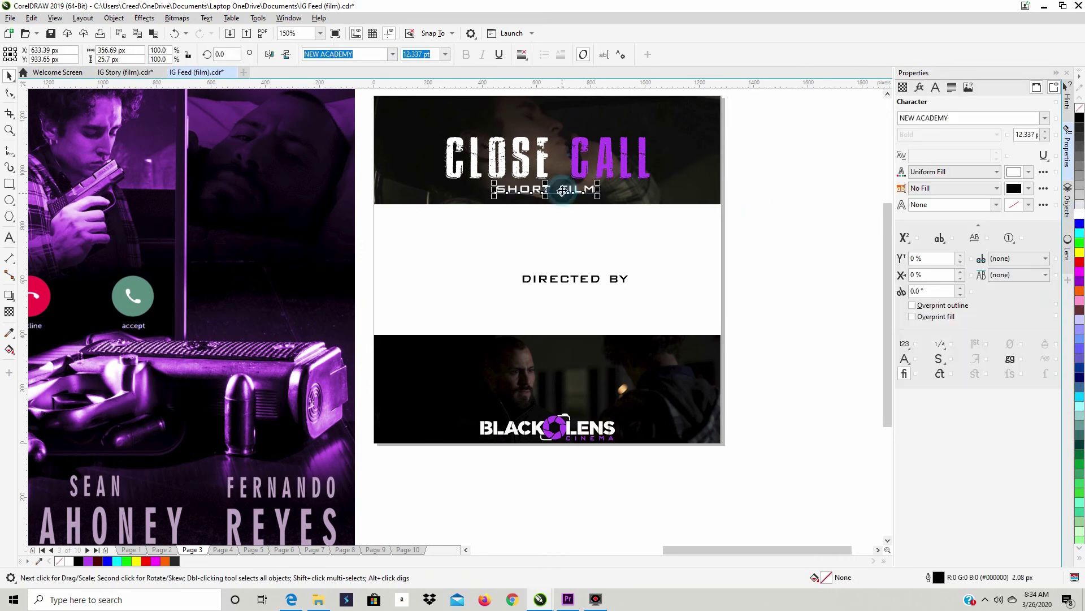
Step: Place the DIRECTED BY text just above the Black Lens Cinema logo in the lower strip and fill it white
click(577, 283)
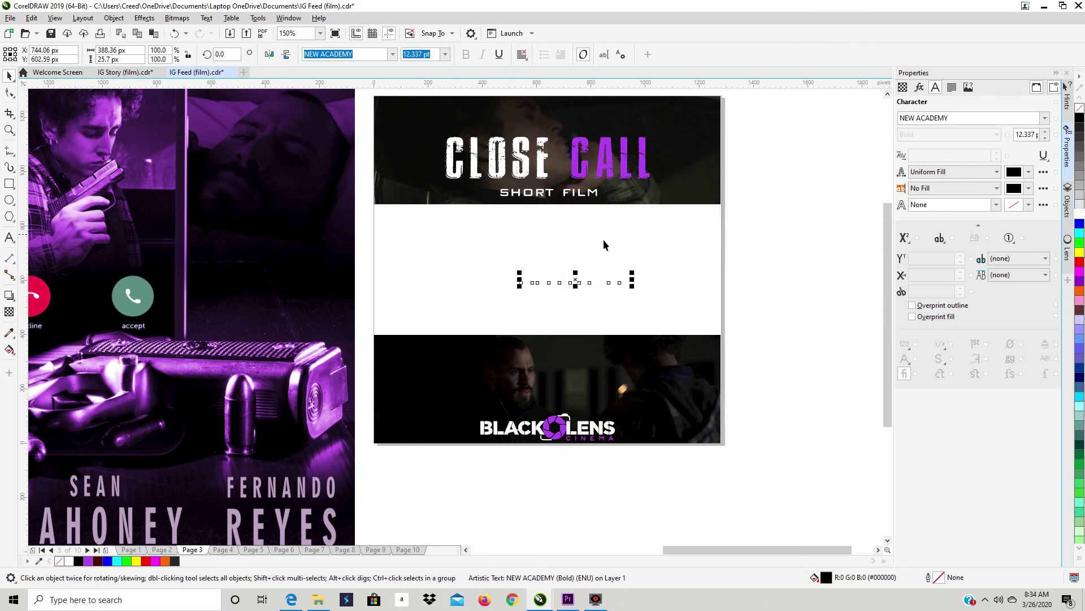
drag(575, 281, 554, 411)
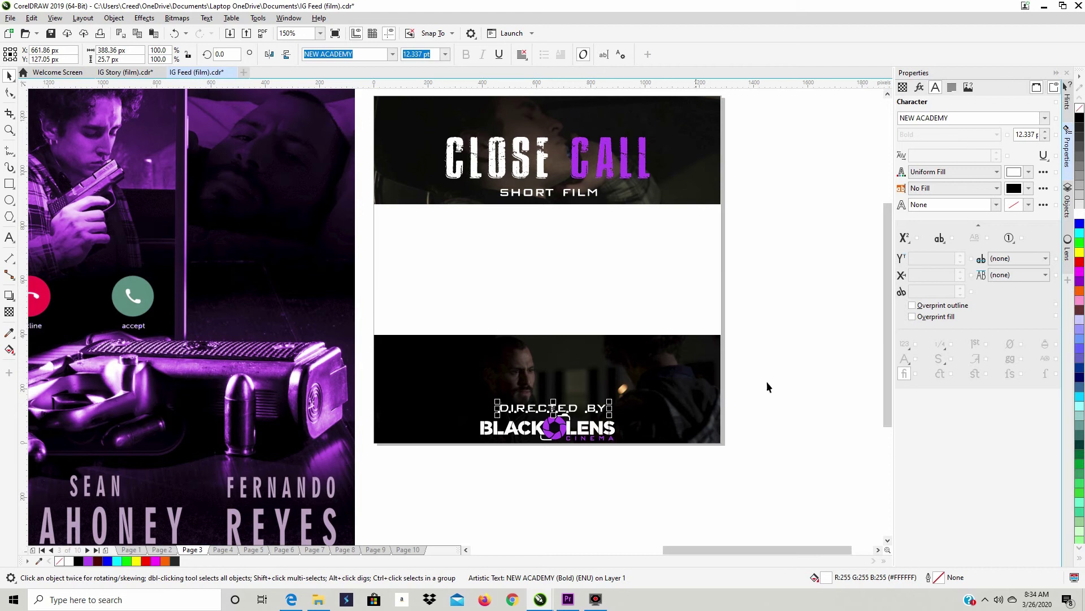
click(820, 345)
Step: Delete the Close Call and Vengeance reference posters beside the page
scroll(764, 271, down, 1)
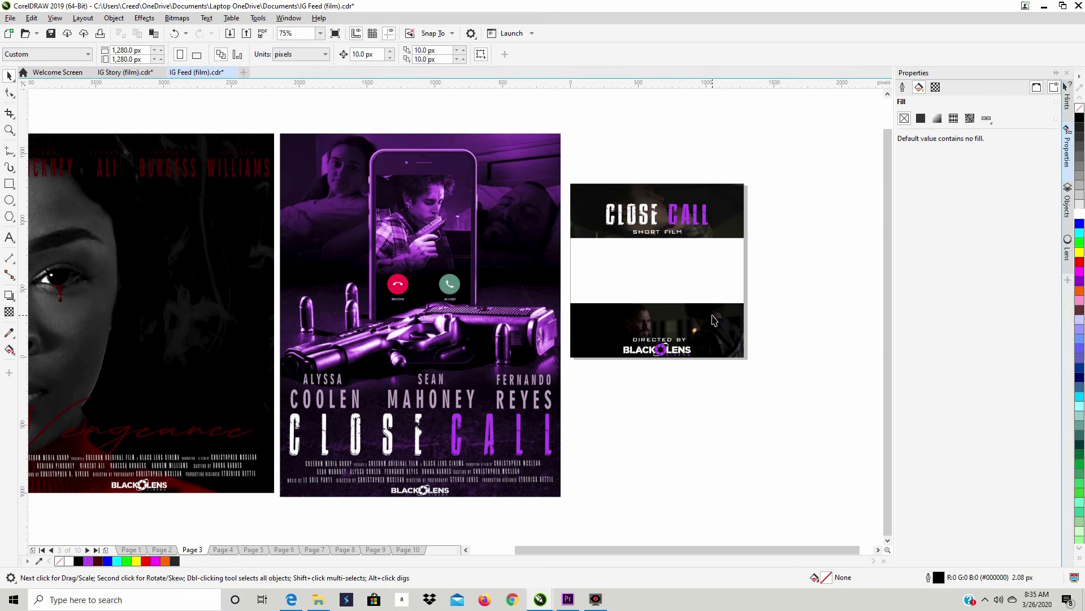
click(444, 352)
key(Delete)
click(204, 342)
key(Delete)
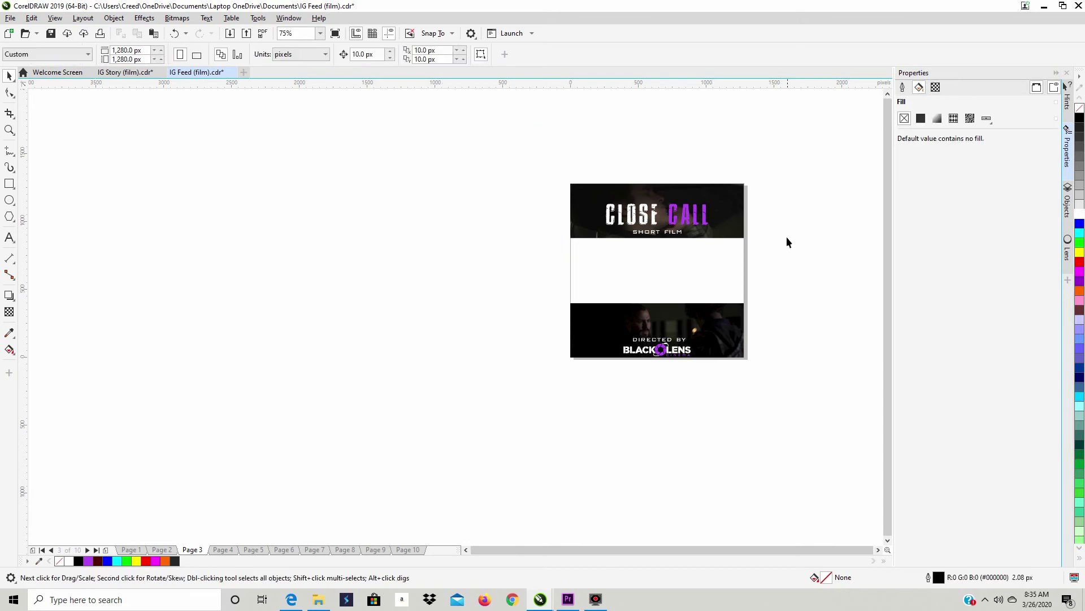
scroll(786, 237, up, 2)
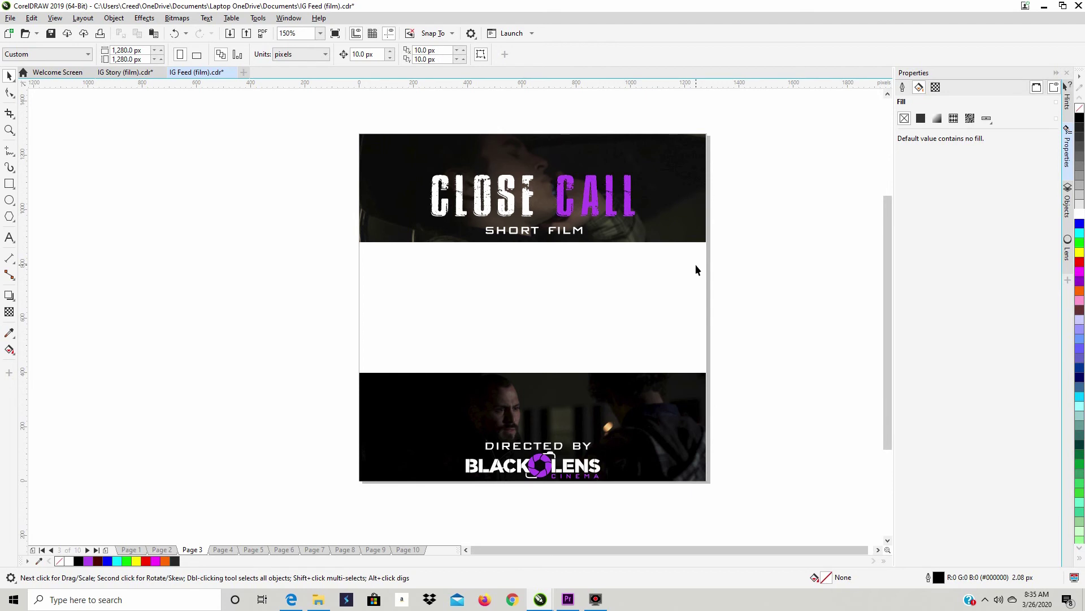
scroll(732, 218, up, 3)
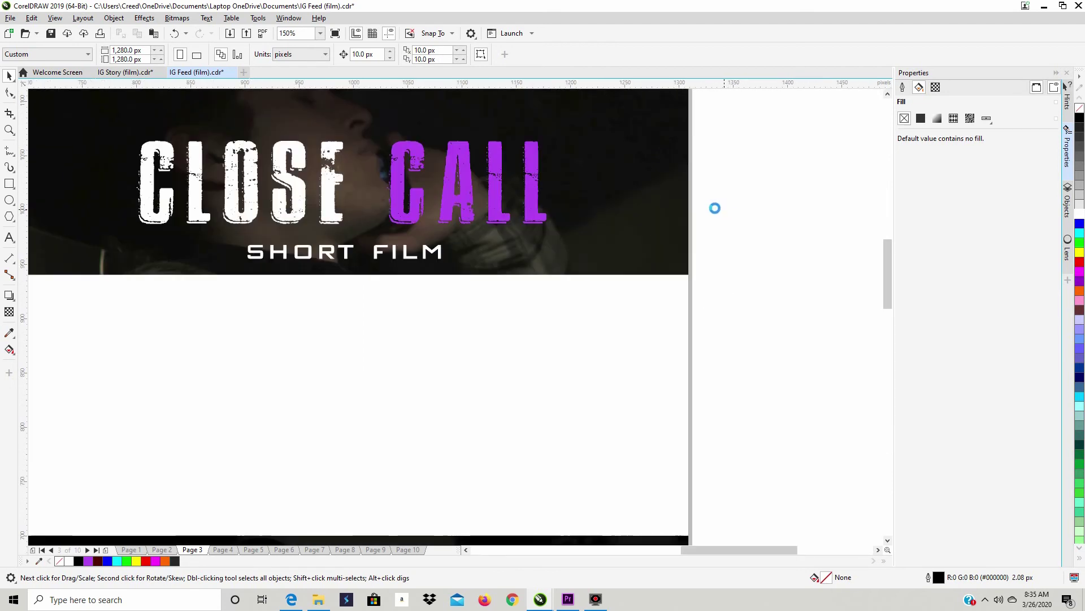
scroll(703, 213, down, 3)
scroll(453, 301, up, 2)
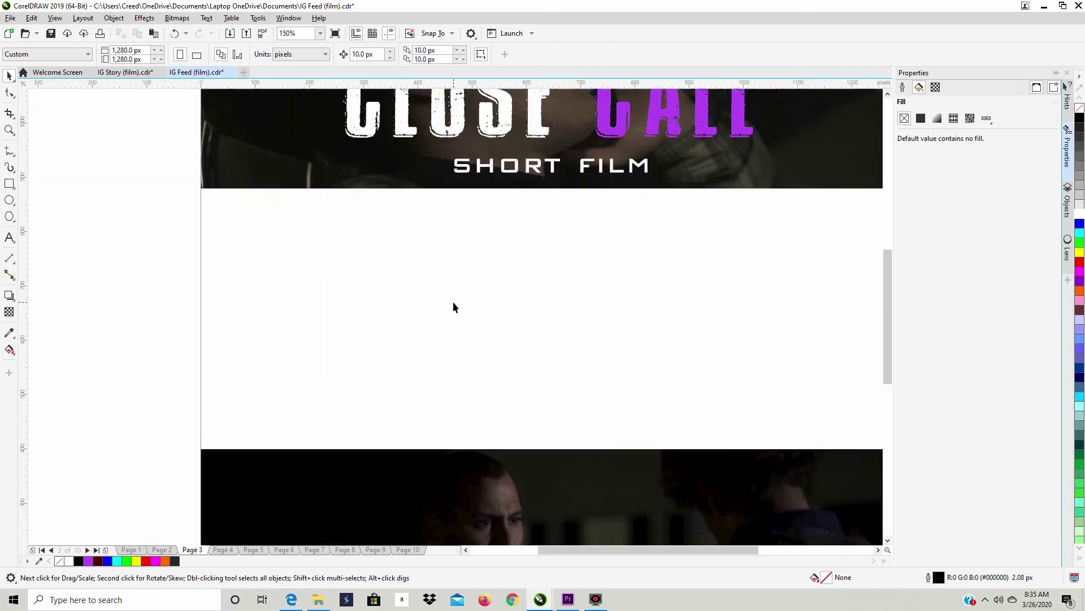
scroll(453, 301, down, 2)
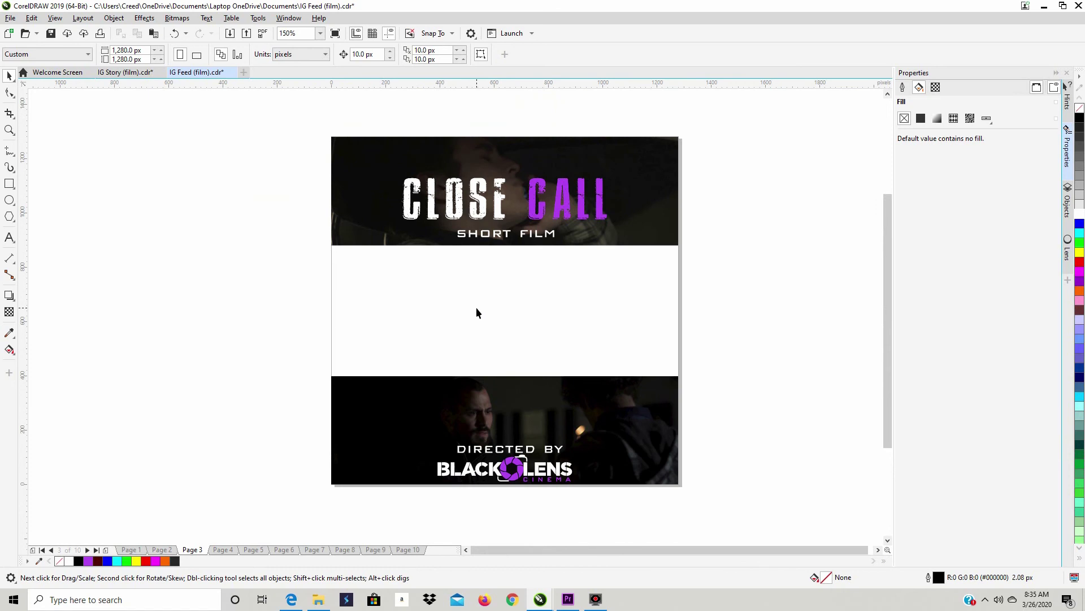
click(10, 18)
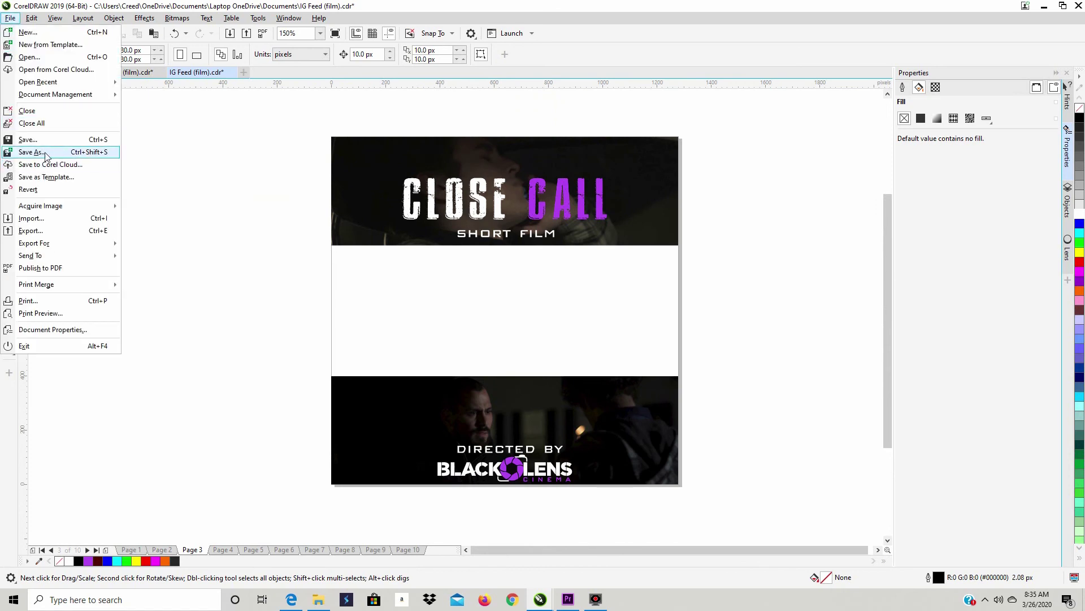
click(61, 231)
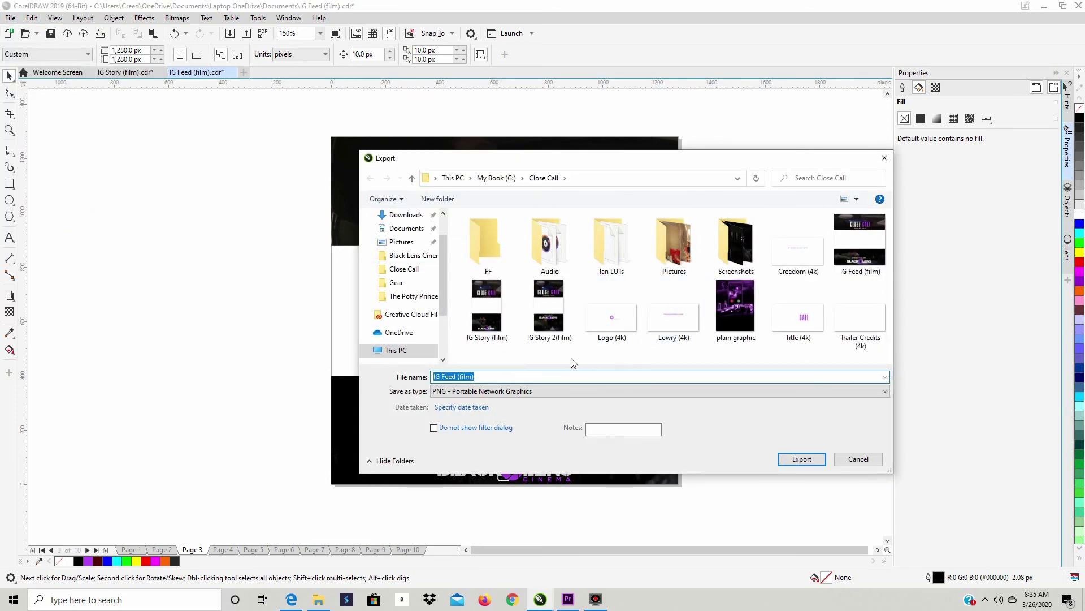
click(455, 377)
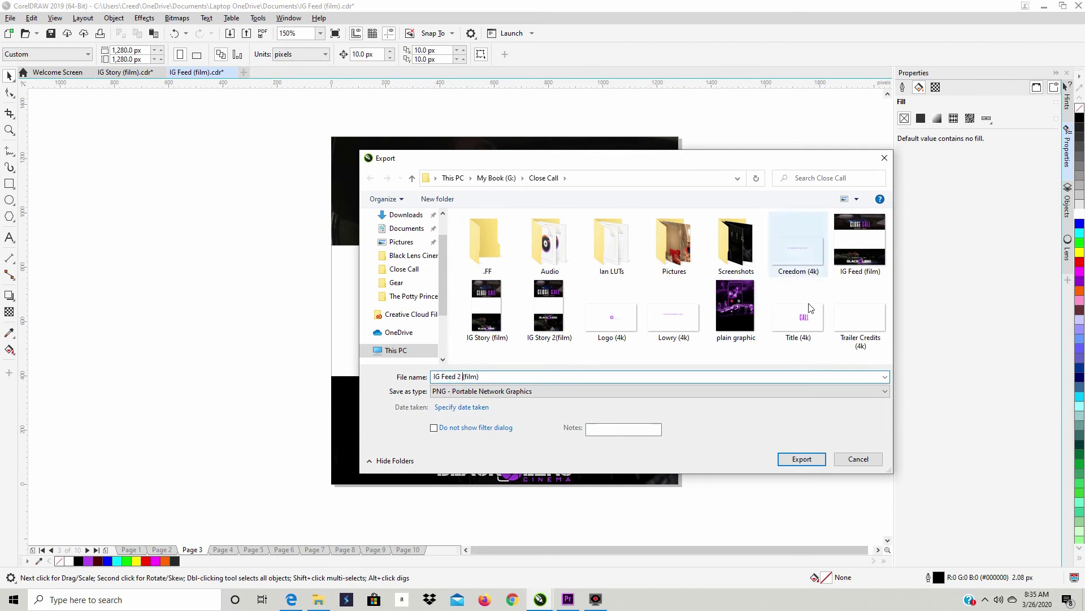
click(802, 459)
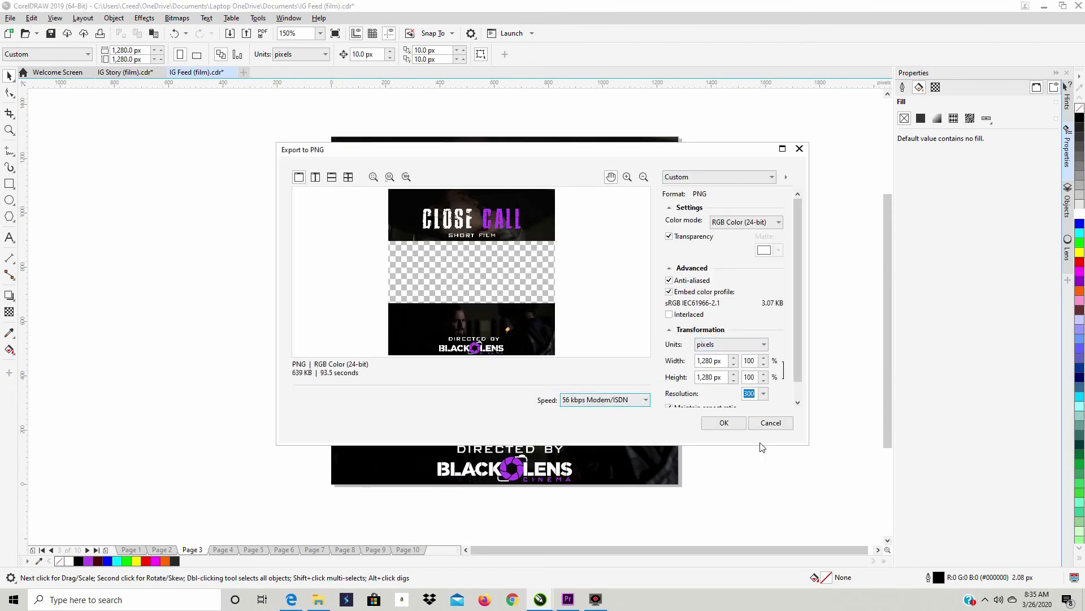
click(763, 422)
Step: Export the Close Call feed page as a transparent 1280 x 1280 px PNG named IG Feed 2 (film) at 300 resolution in the Close Call folder
click(10, 18)
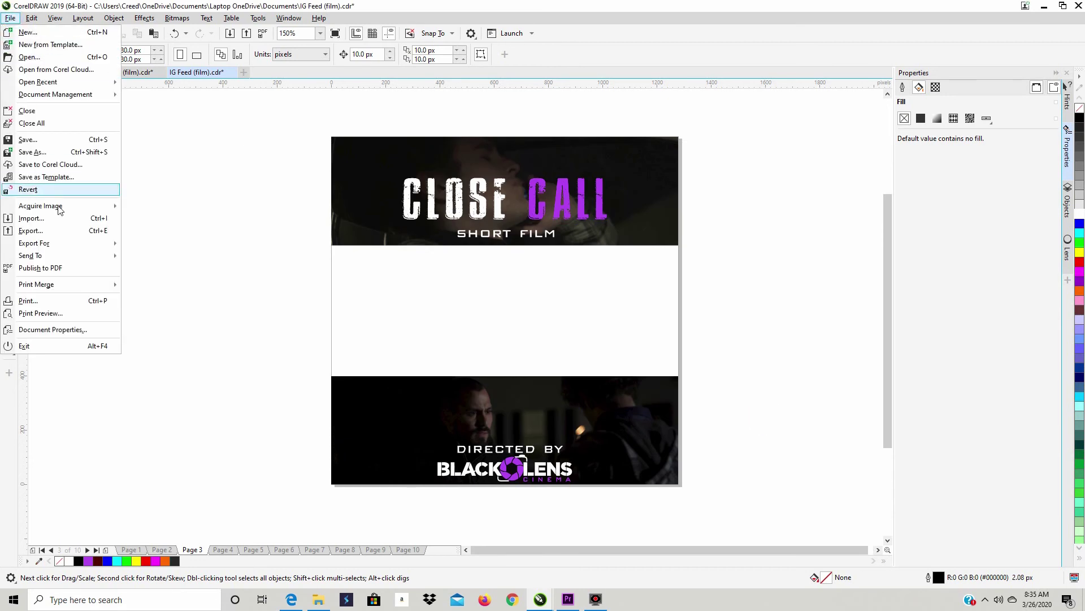
click(34, 229)
click(458, 377)
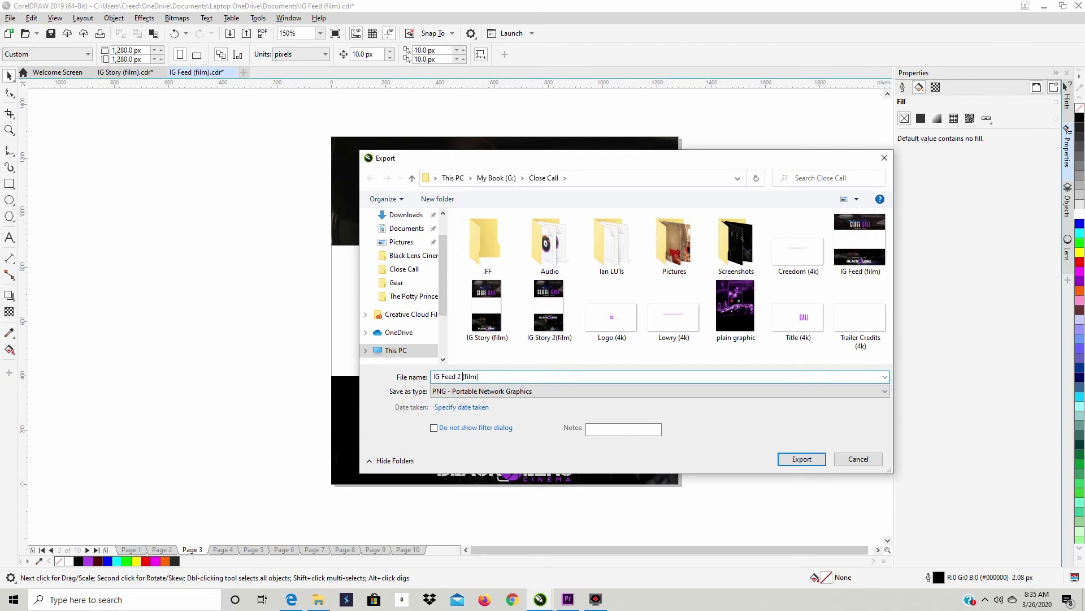
click(697, 391)
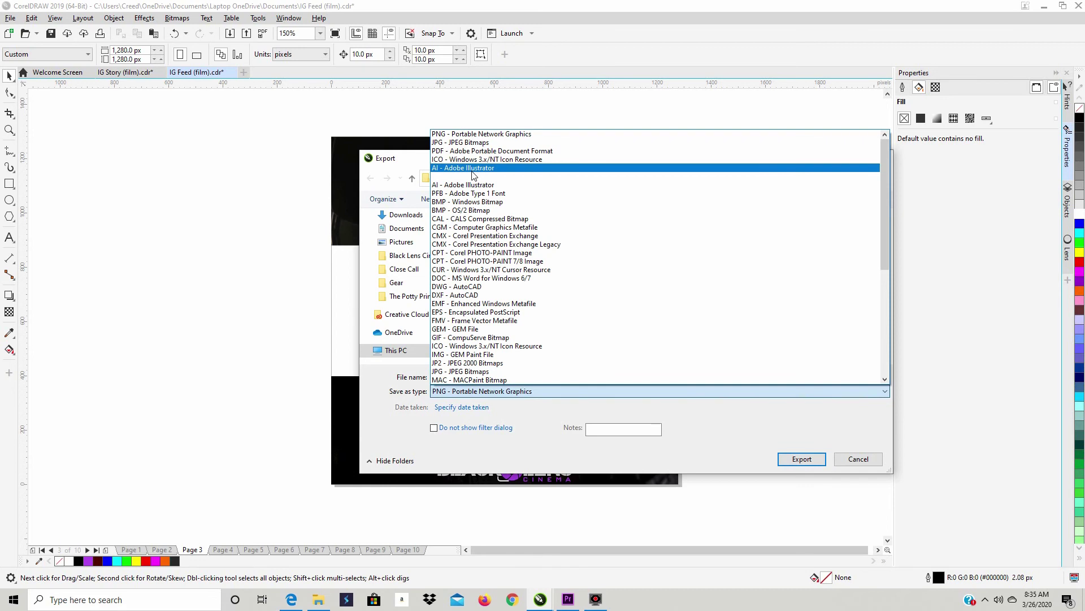
scroll(547, 283, down, 8)
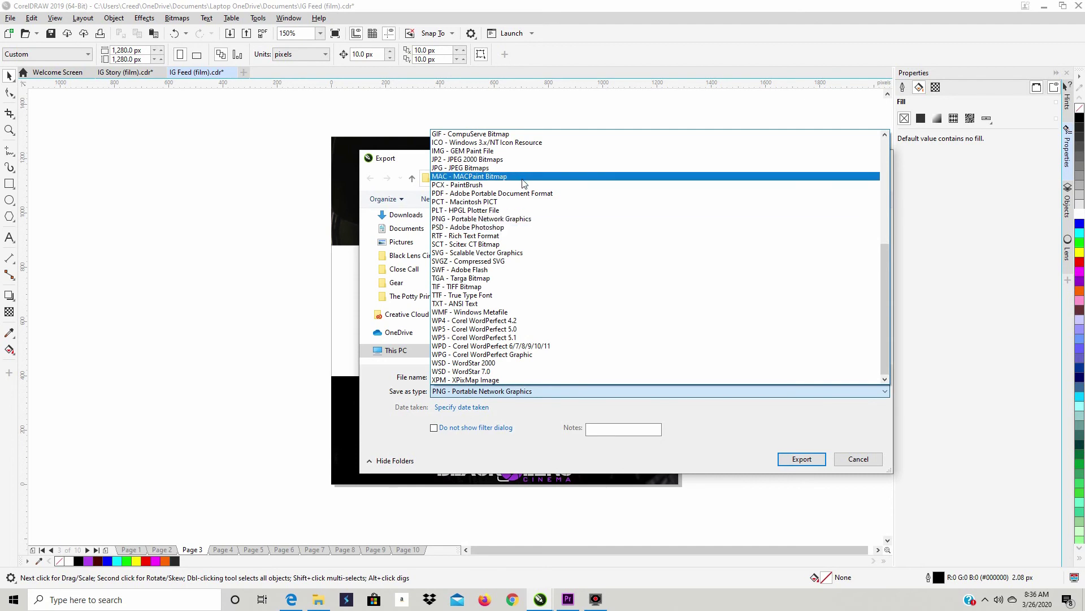
scroll(611, 262, up, 8)
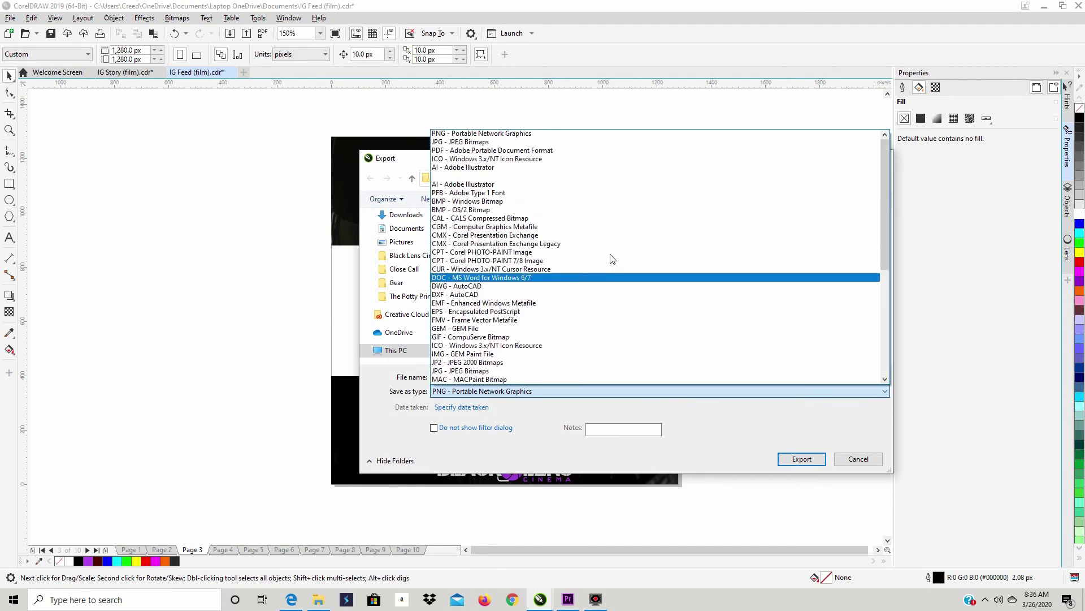
click(533, 136)
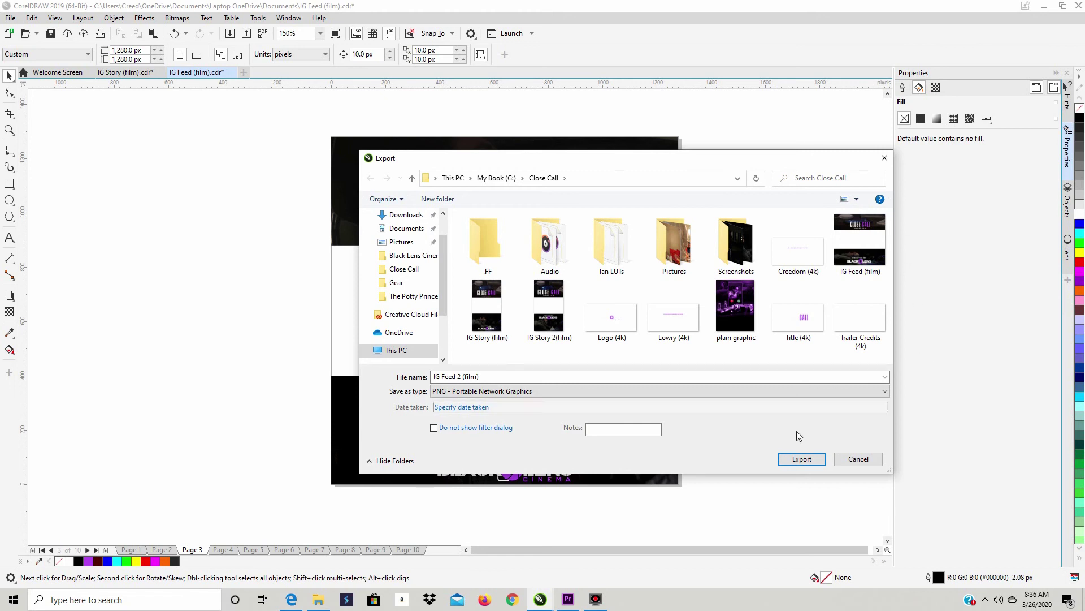
click(795, 461)
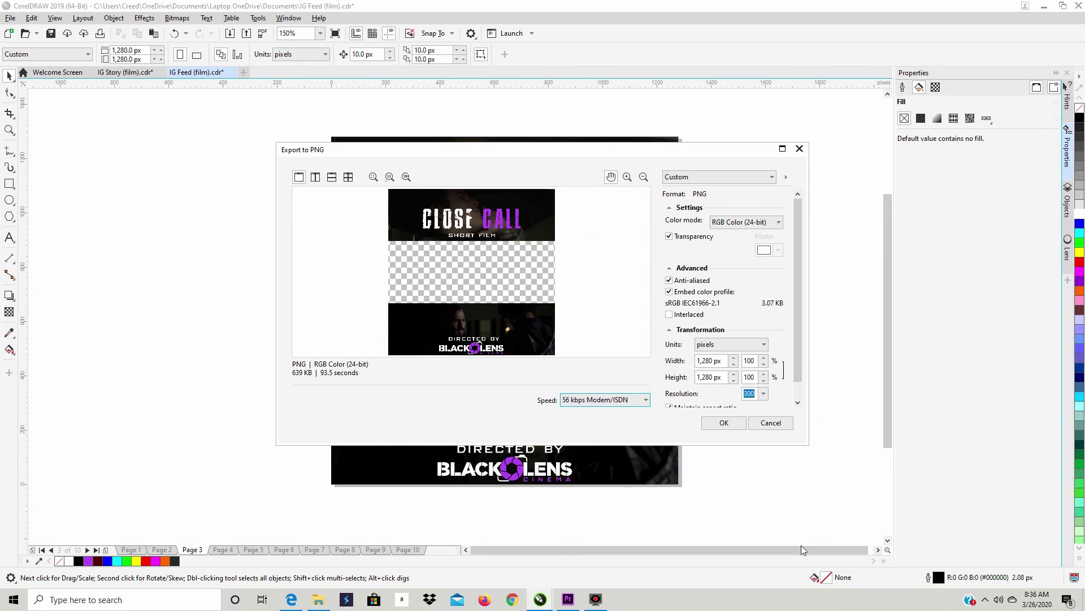
click(724, 423)
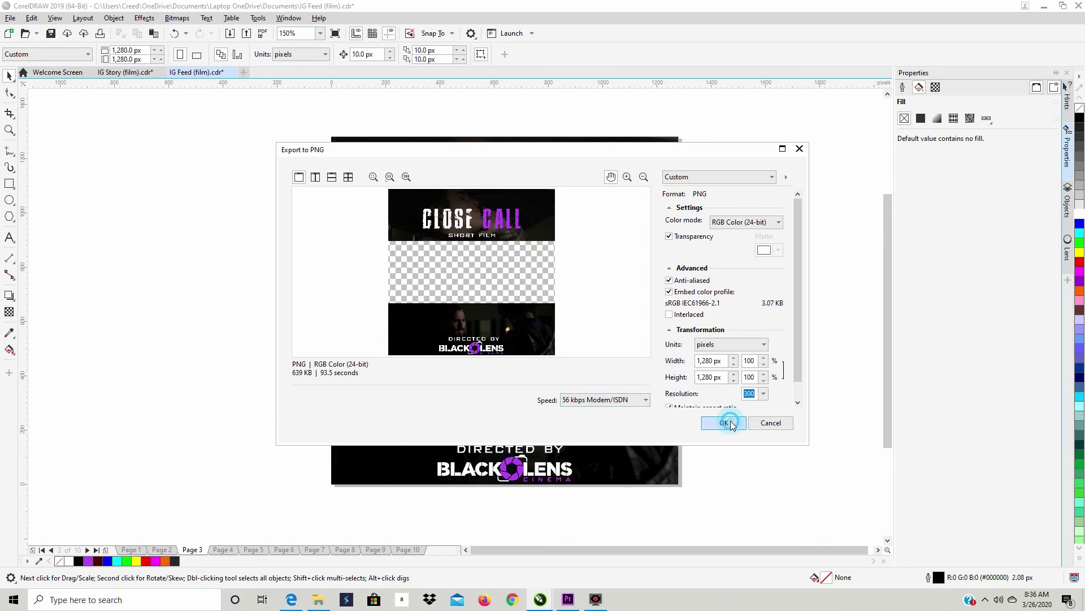
Step: Switch to Adobe Premiere Pro and bring up the FEED sequence
click(575, 601)
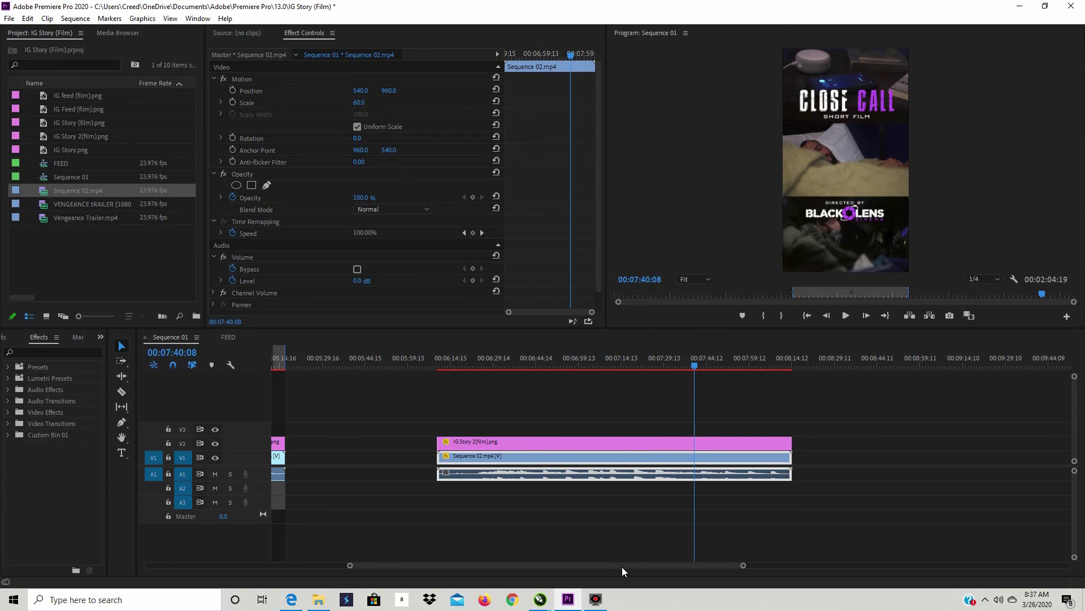
click(563, 504)
click(229, 336)
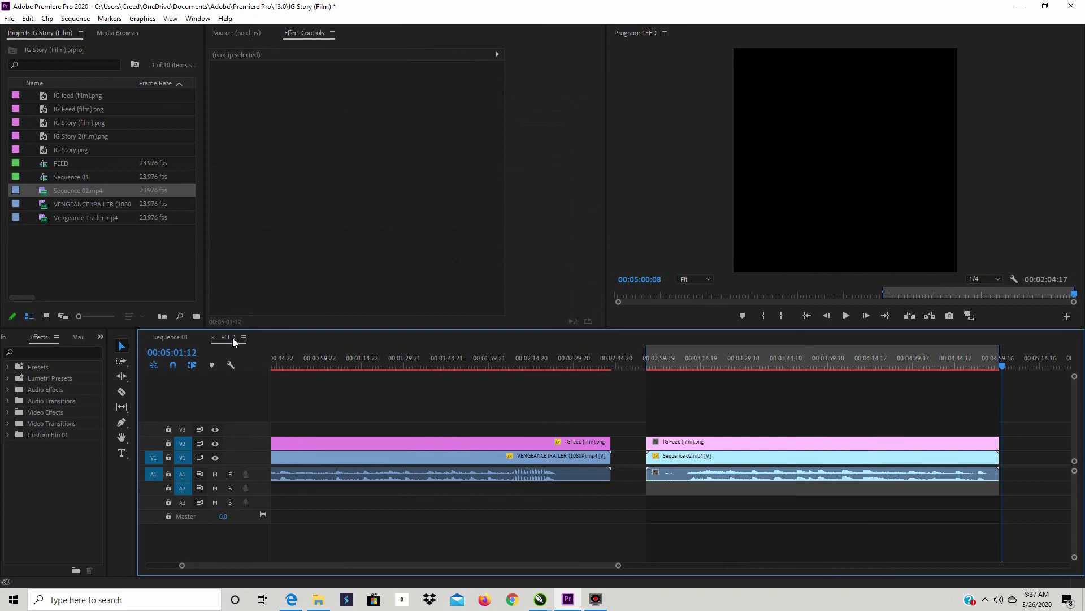
Step: Preview a short stretch of the Vengeance trailer with its feed template, starting around 00:01:31:22
click(397, 362)
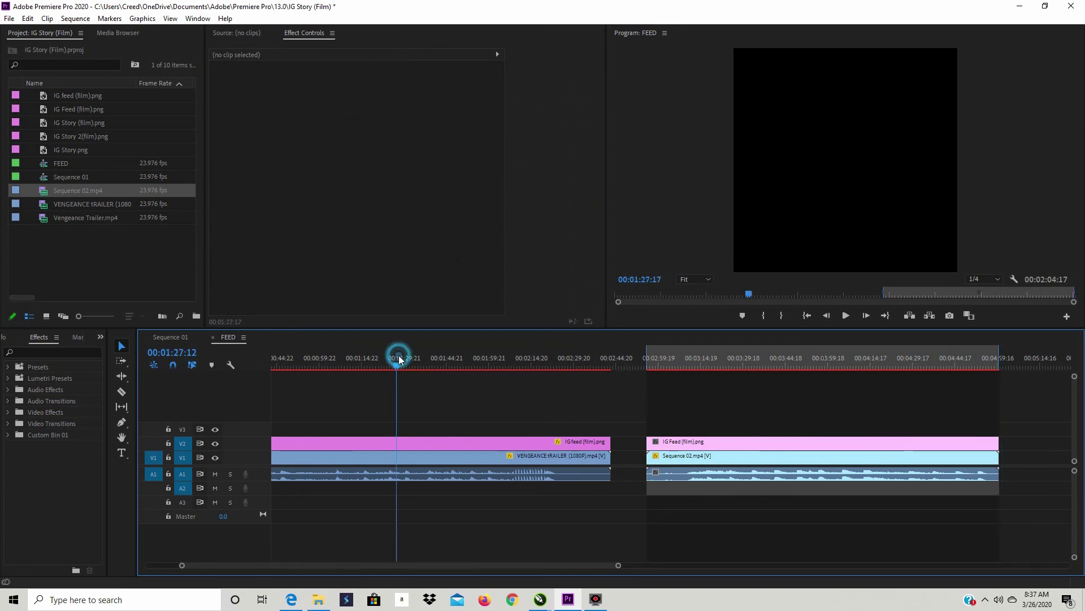
drag(404, 361, 410, 362)
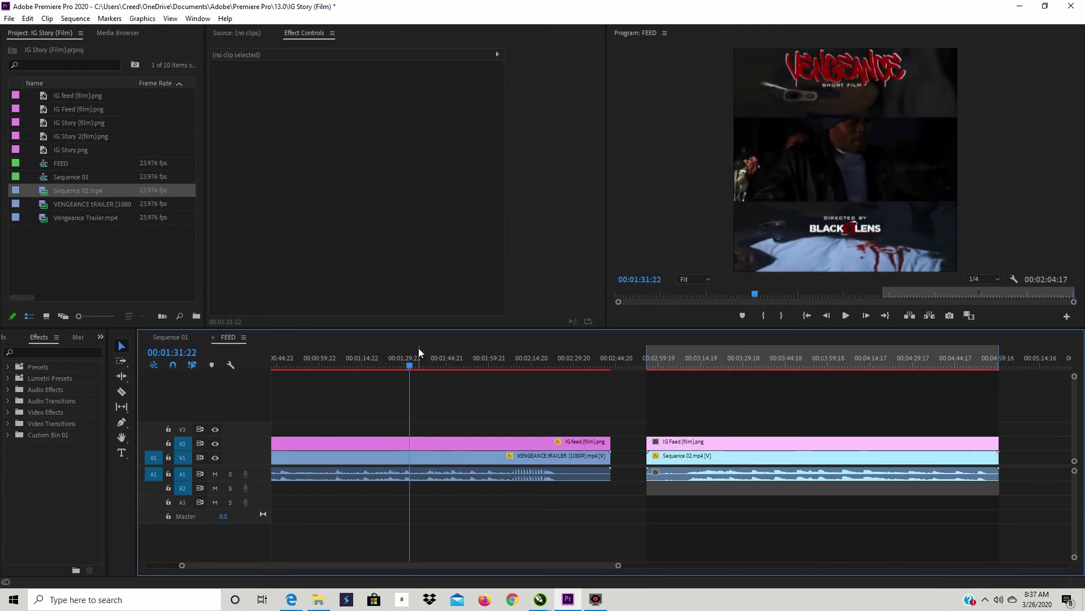
click(846, 315)
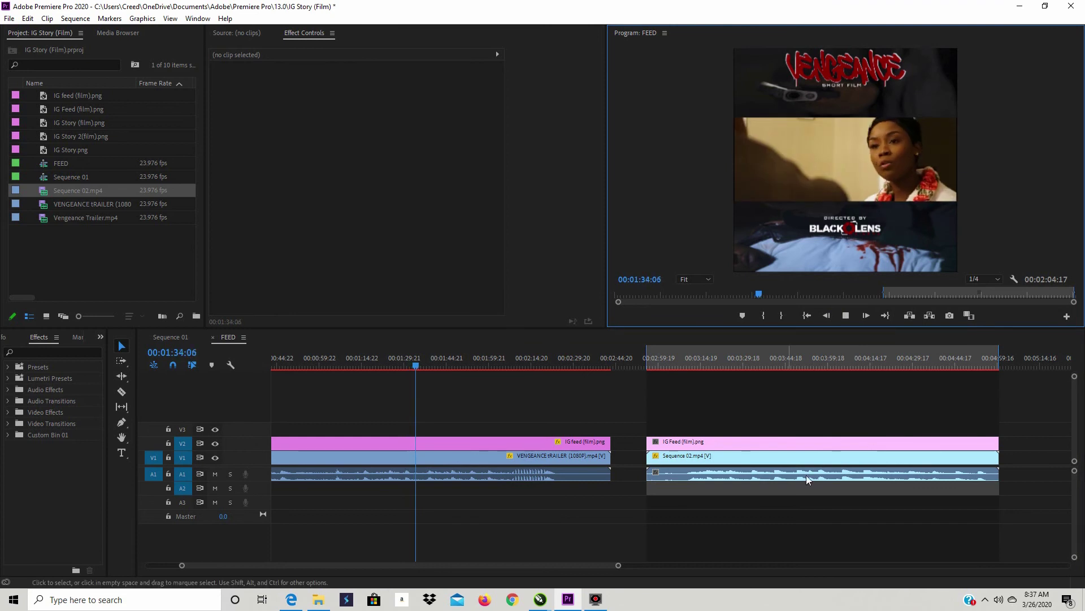
click(845, 317)
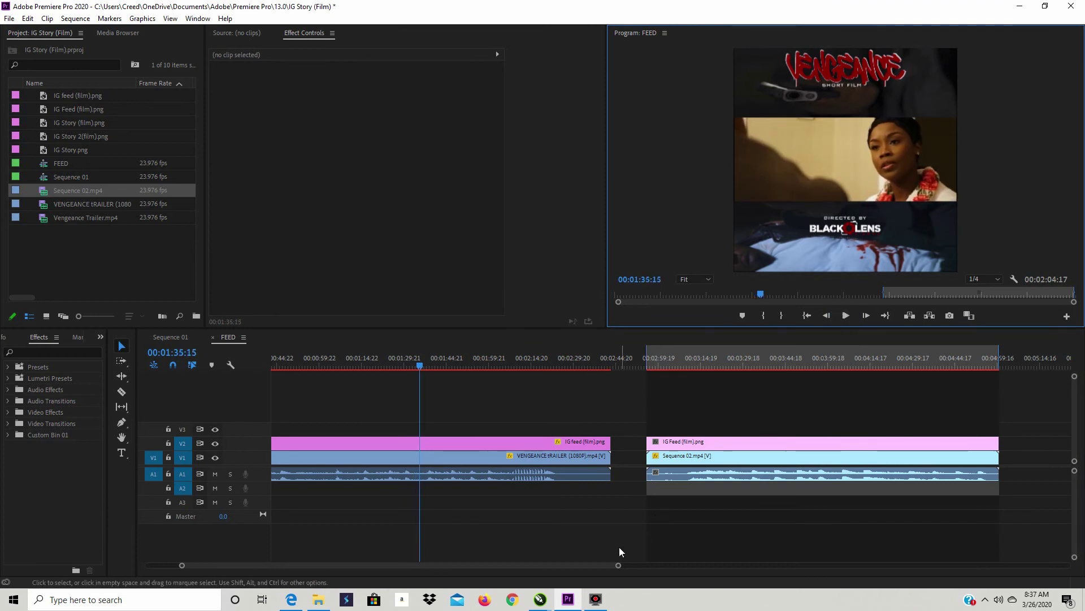
Step: Import IG Feed 2 (film).png from the Close Call folder into the project
drag(591, 564, 731, 585)
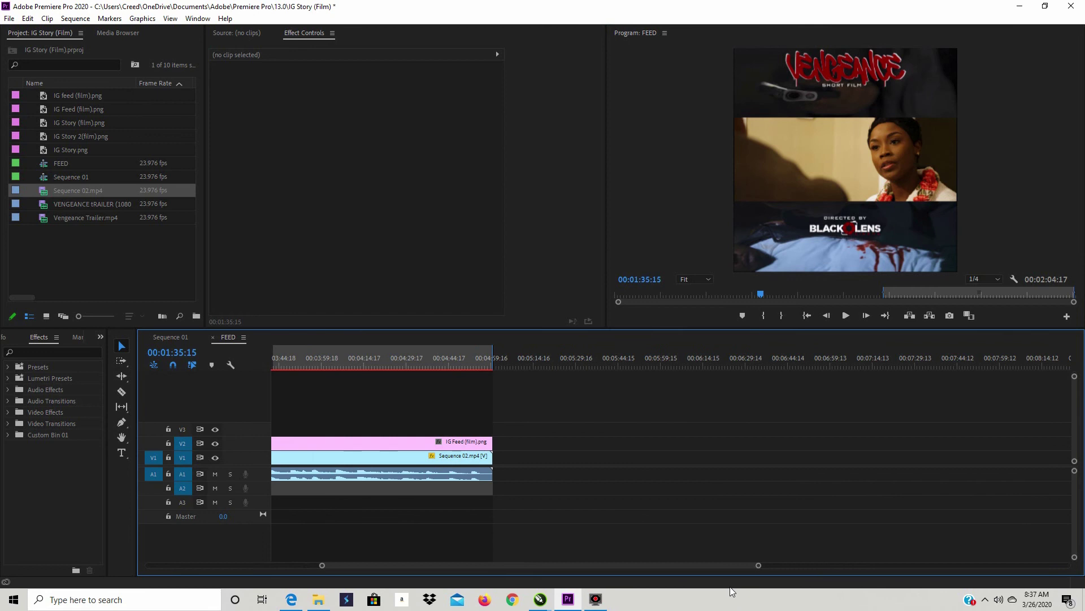
drag(662, 567, 694, 568)
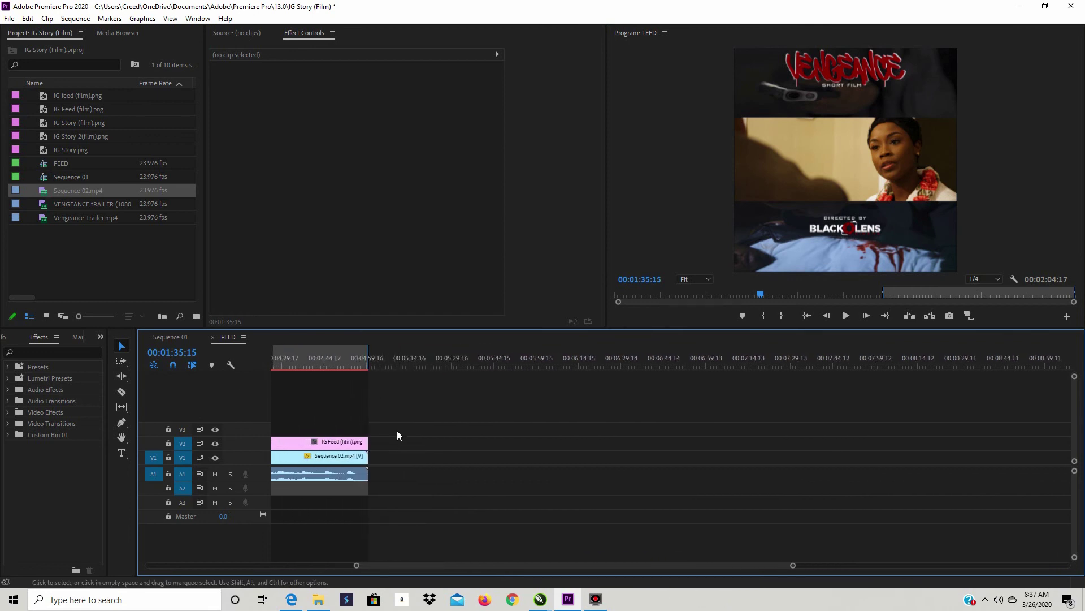
click(12, 19)
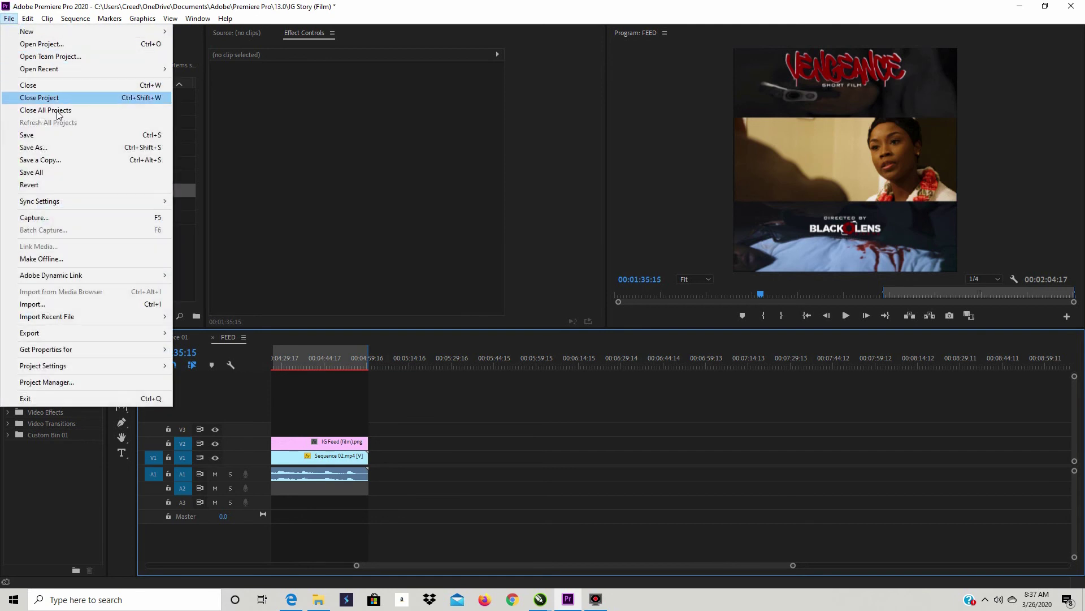
click(101, 301)
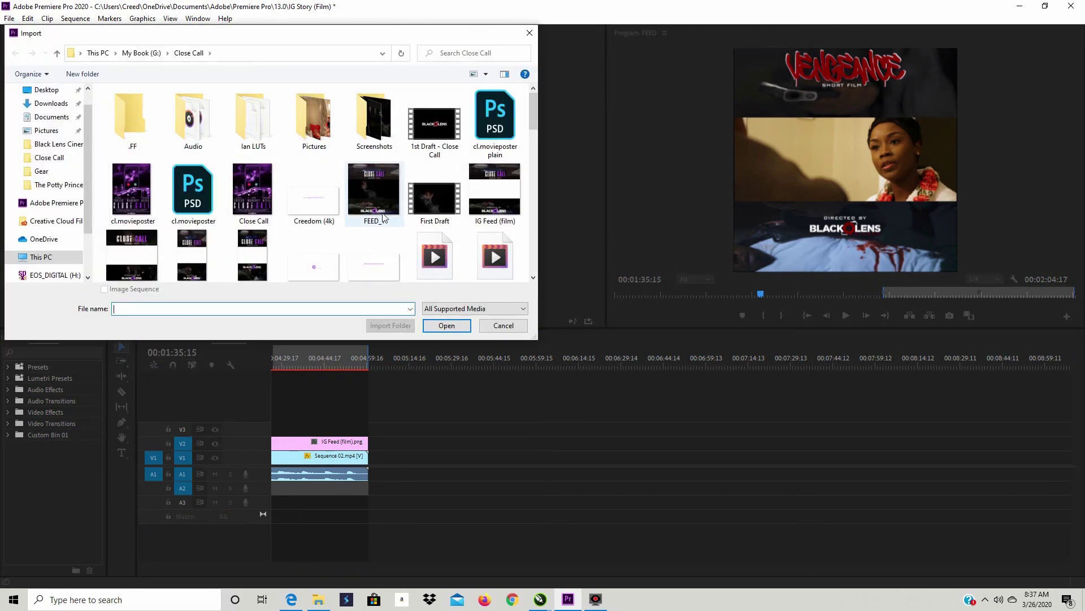
scroll(402, 198, down, 1)
double_click(137, 243)
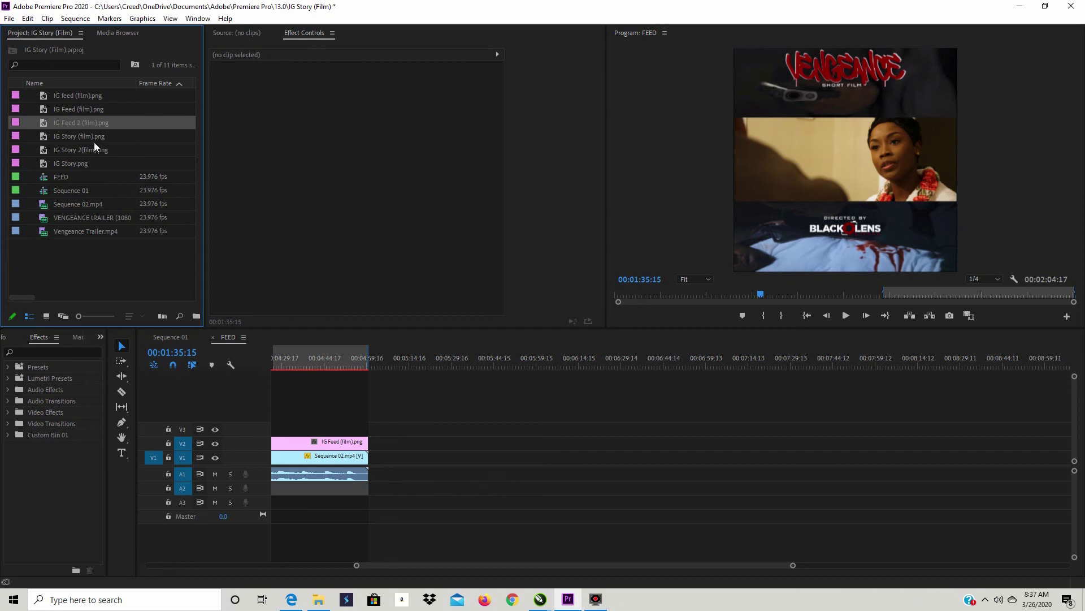
Step: Stack IG Feed 2 (film).png on V2 over Sequence 02.mp4 on V1 past the existing clips, extending the image to the video's full length
drag(102, 123, 459, 446)
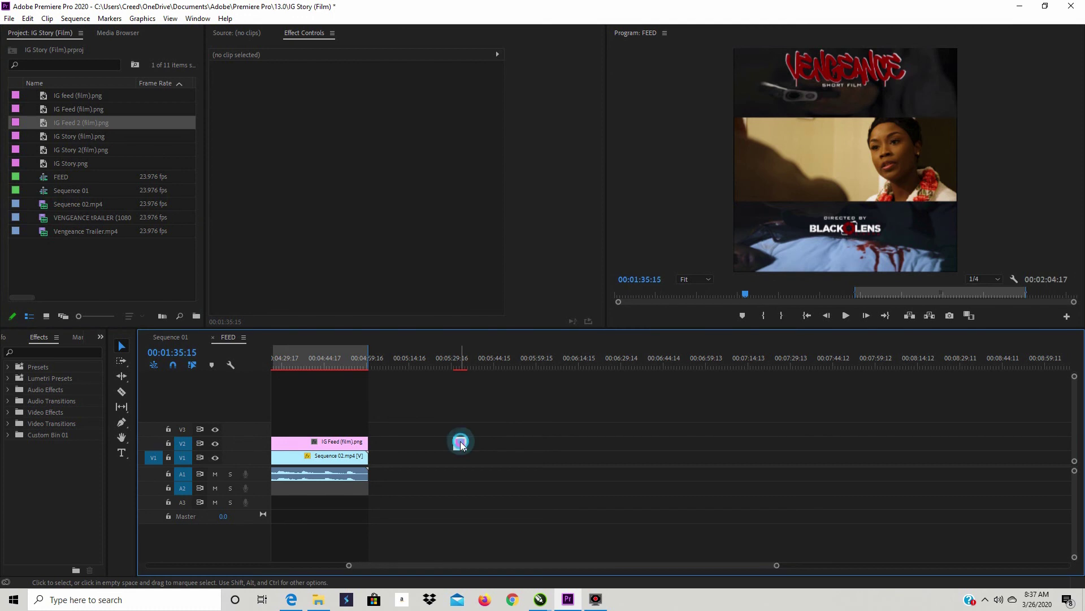
click(457, 363)
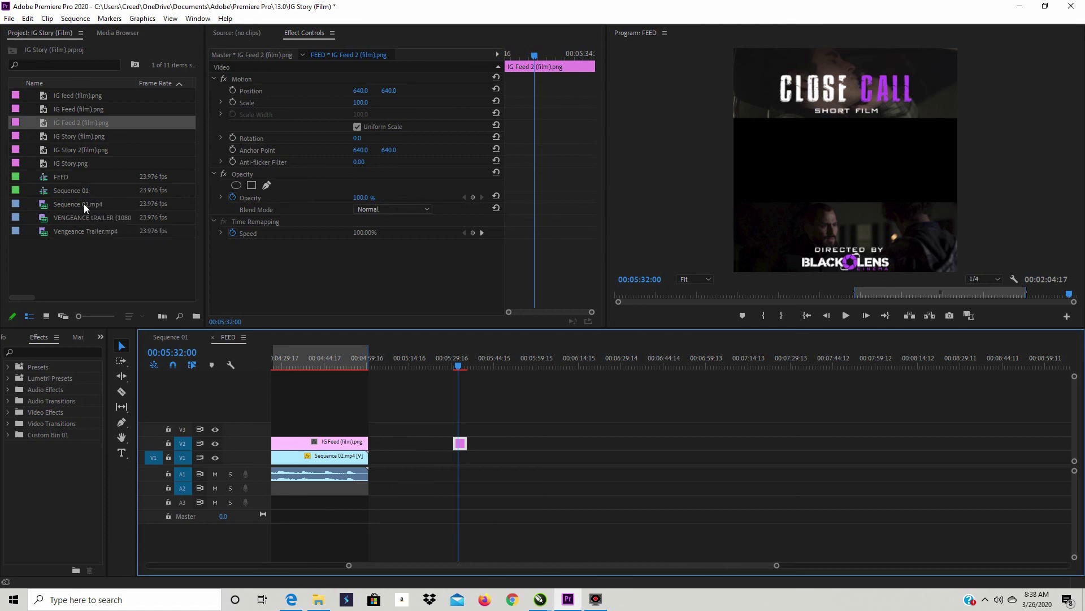
drag(83, 204, 456, 465)
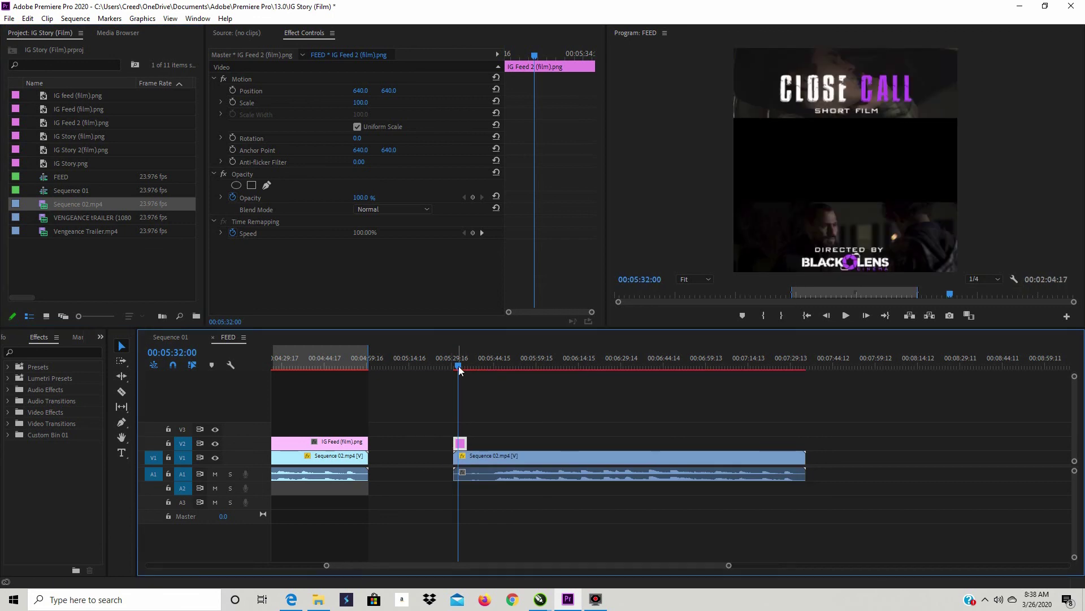
drag(459, 368, 466, 389)
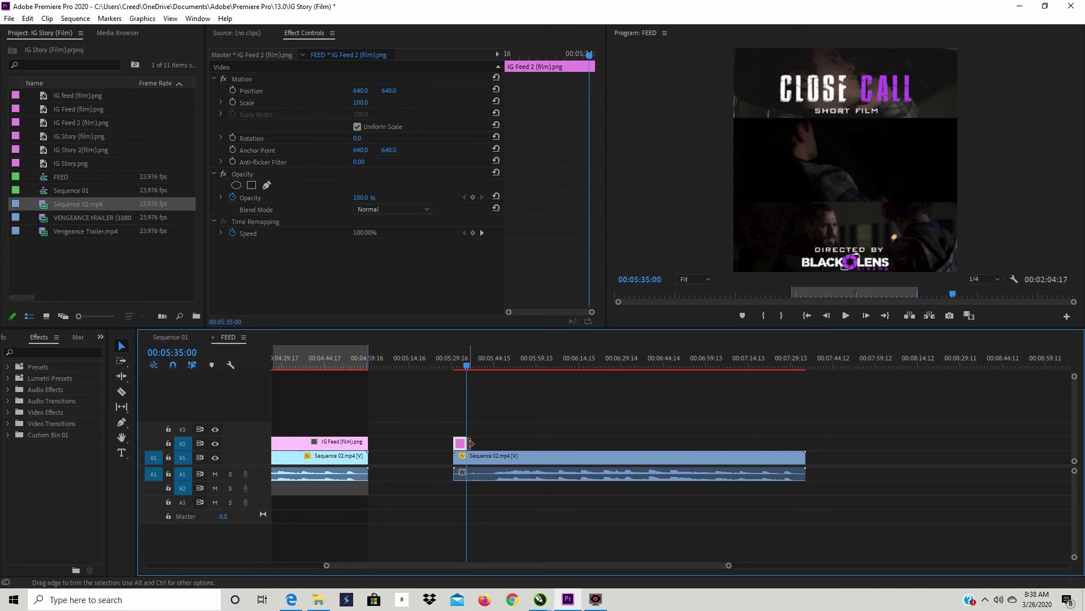
drag(464, 443, 805, 472)
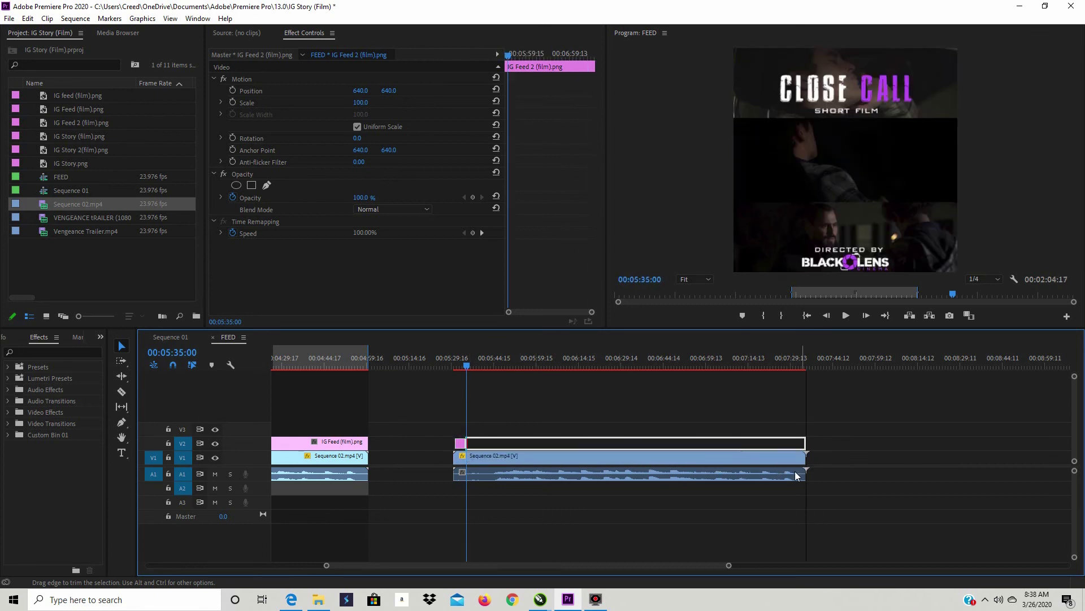
Step: Play and scrub through the Close Call feed section to 00:06:43:03 and select its Sequence 02.mp4 clip to examine the video's motion settings
click(846, 315)
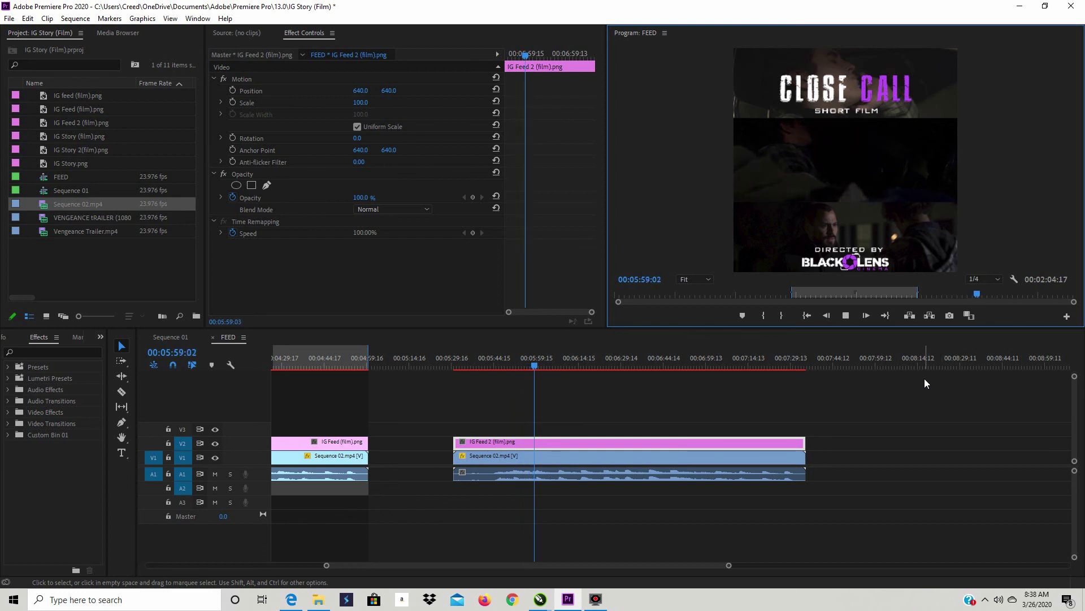
click(563, 362)
drag(572, 367, 659, 379)
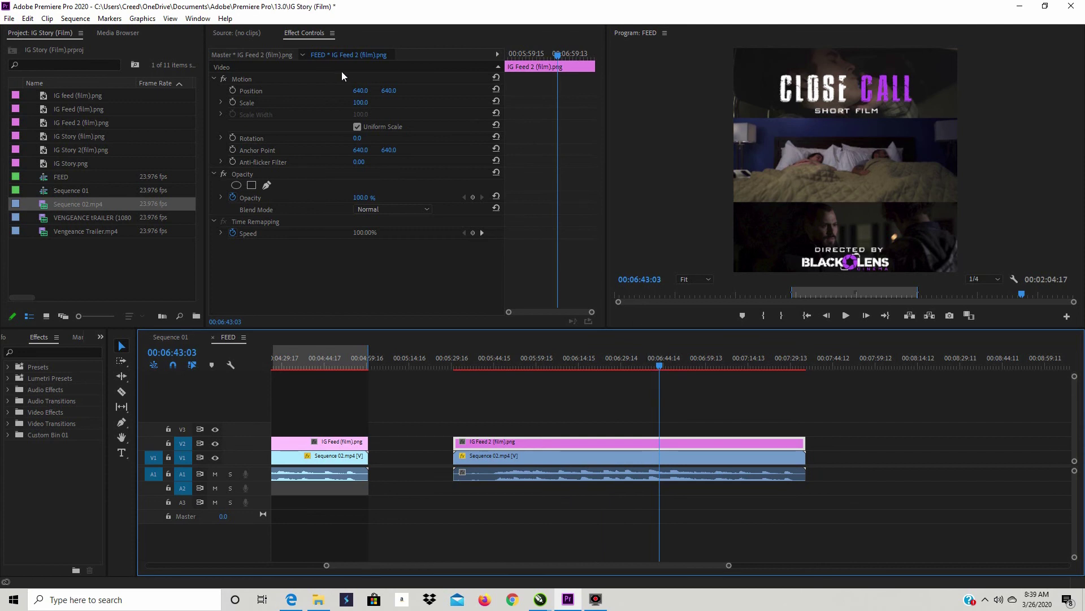
click(589, 457)
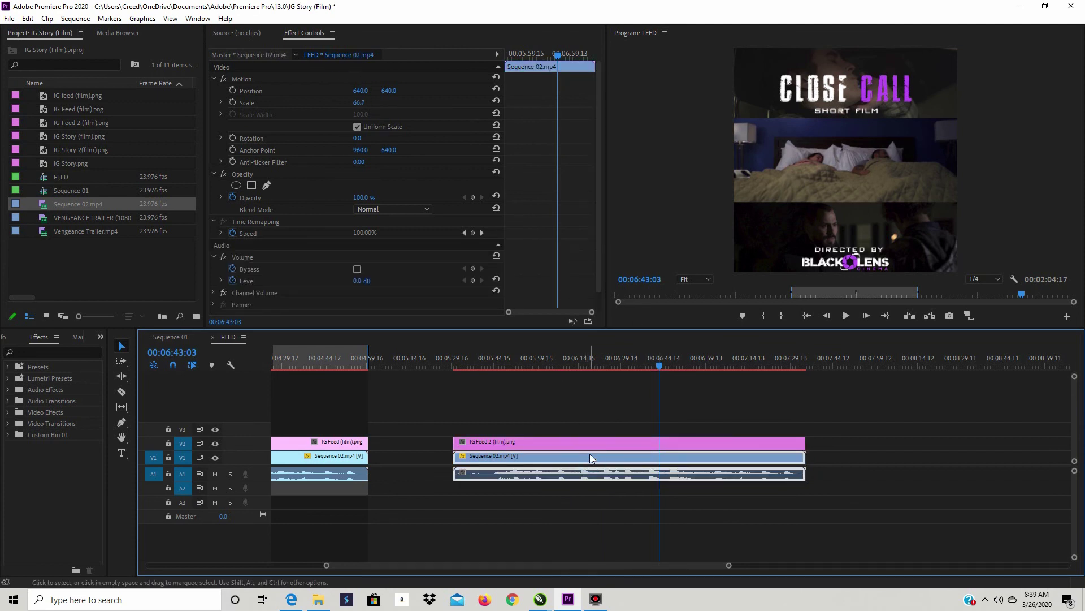
Step: Try a scale of 50 on the Close Call section's Sequence 02.mp4 clip and play the section to check the framing
click(359, 103)
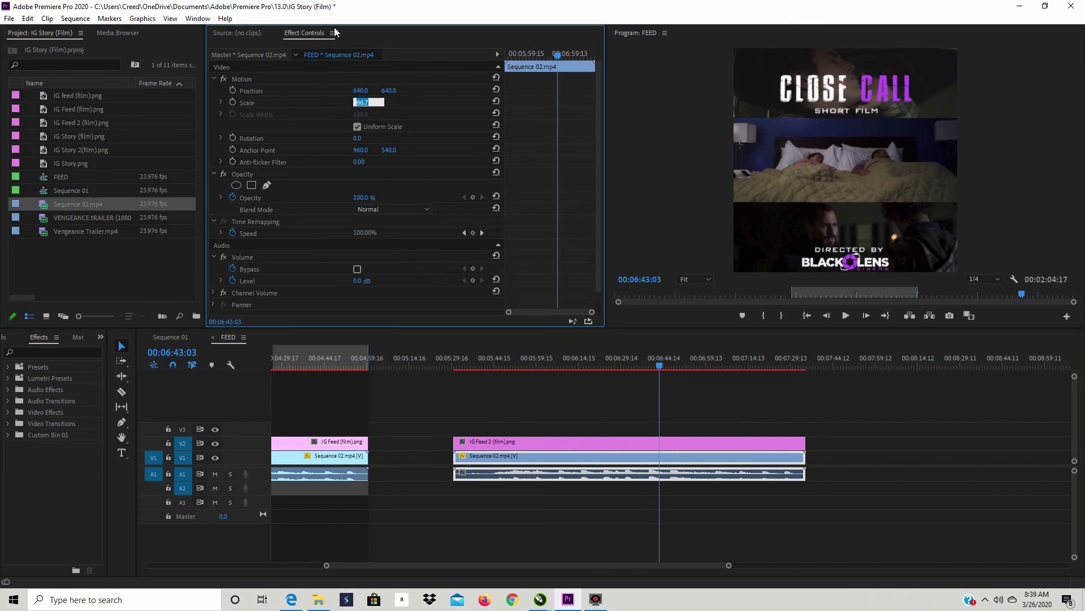
text(50)
key(Return)
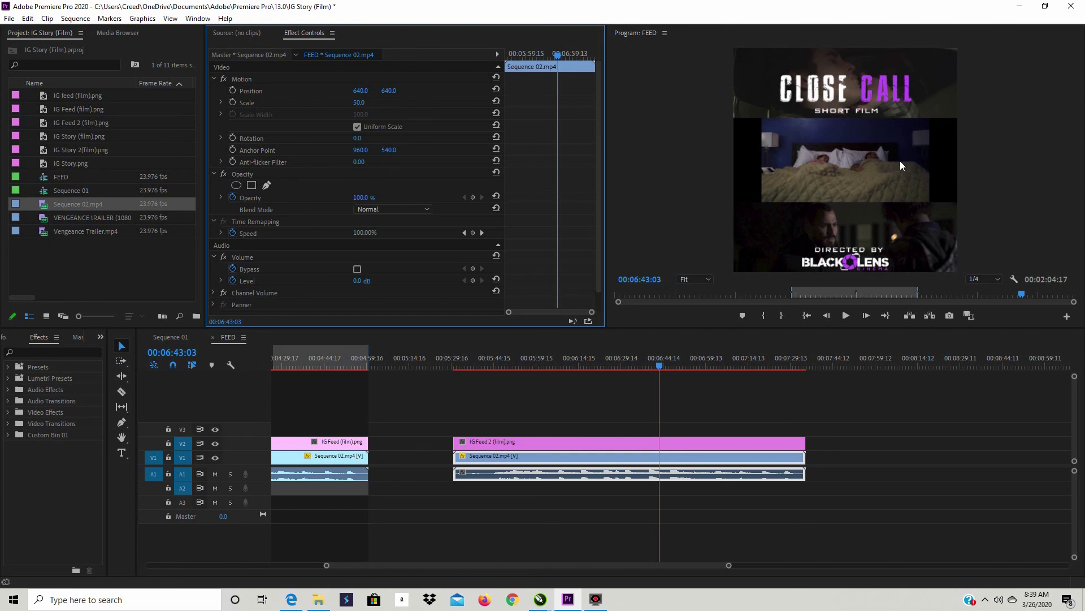
click(846, 315)
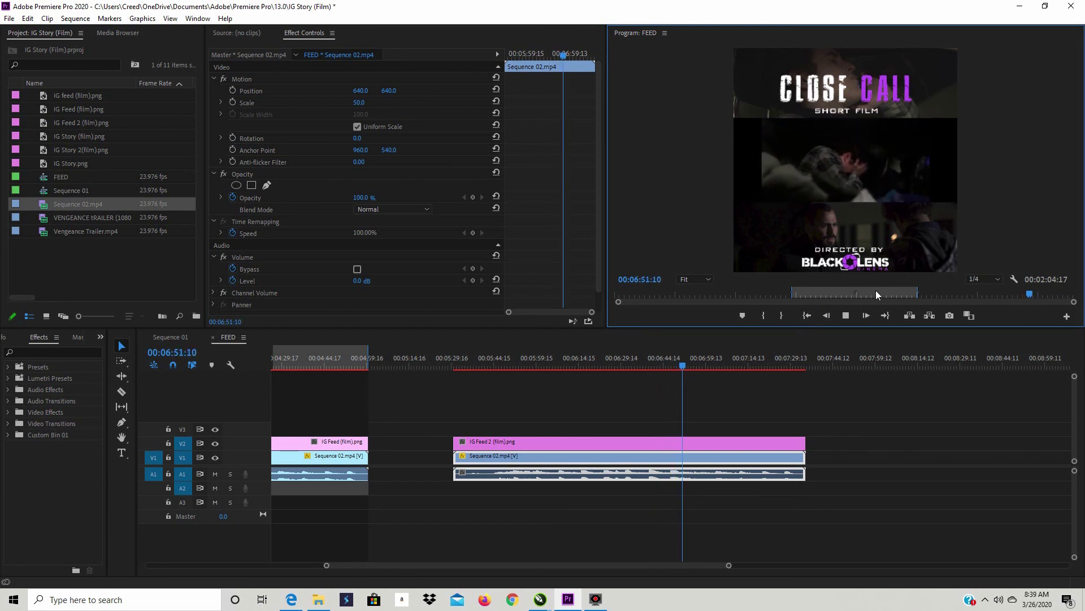
Step: Try the Sequence 02.mp4 clip at a scale of 67 and at 100 during playback to compare the framing
click(360, 102)
text(67)
key(Return)
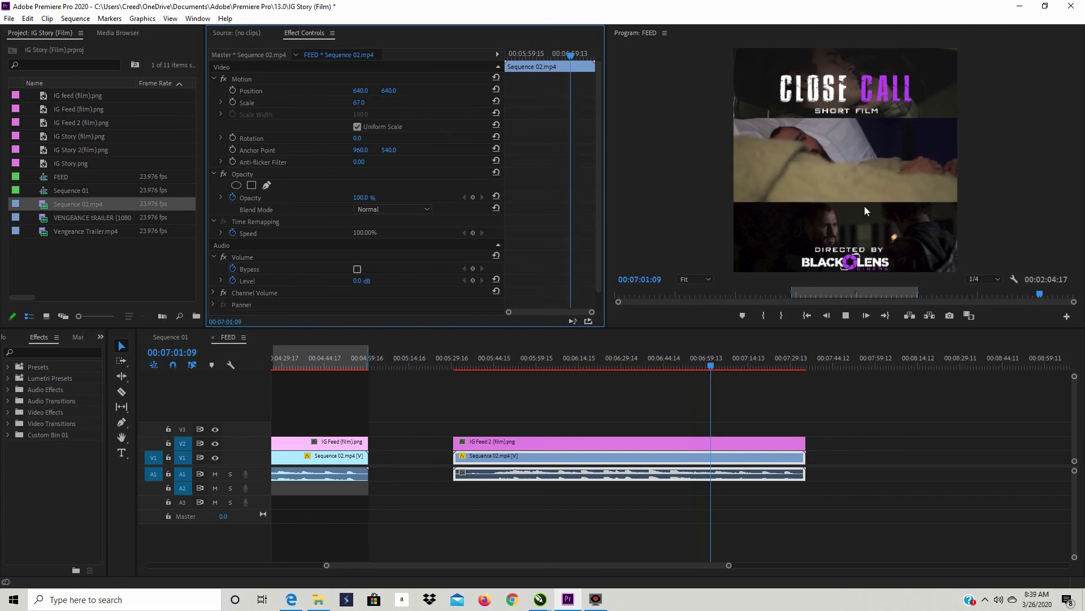
click(362, 103)
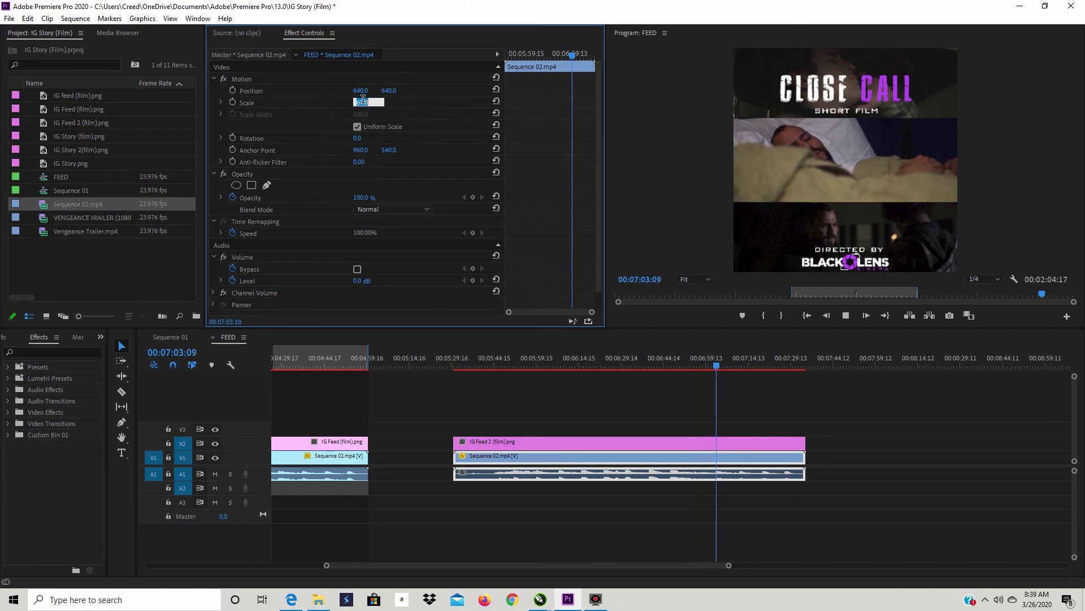
text(100)
key(Return)
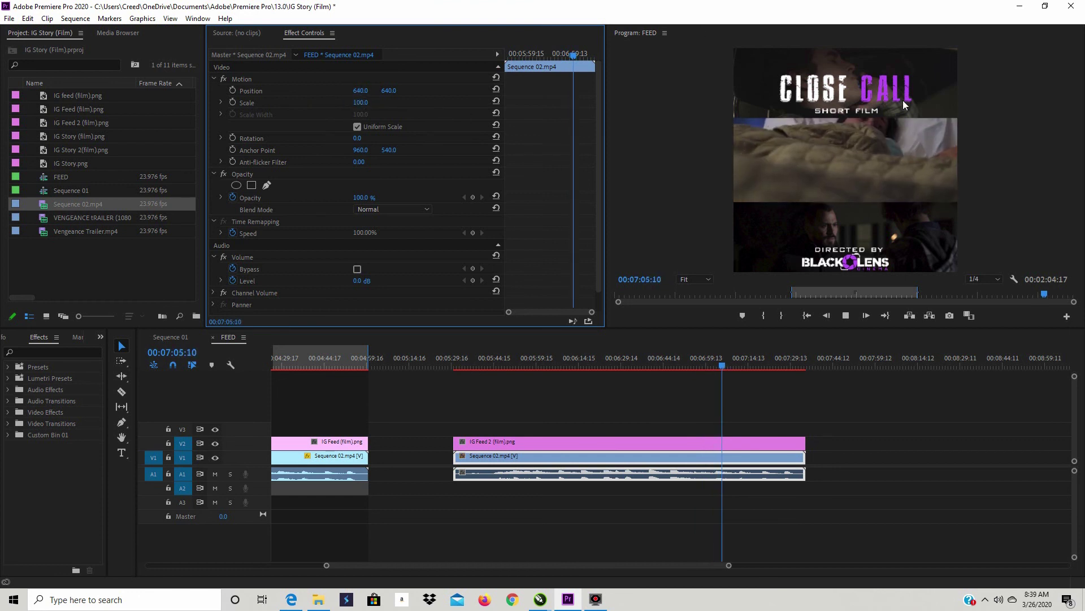
Step: Set the Sequence 02.mp4 clip's scale to 67, preview it under the template and stop playback at 00:07:26:06
click(361, 101)
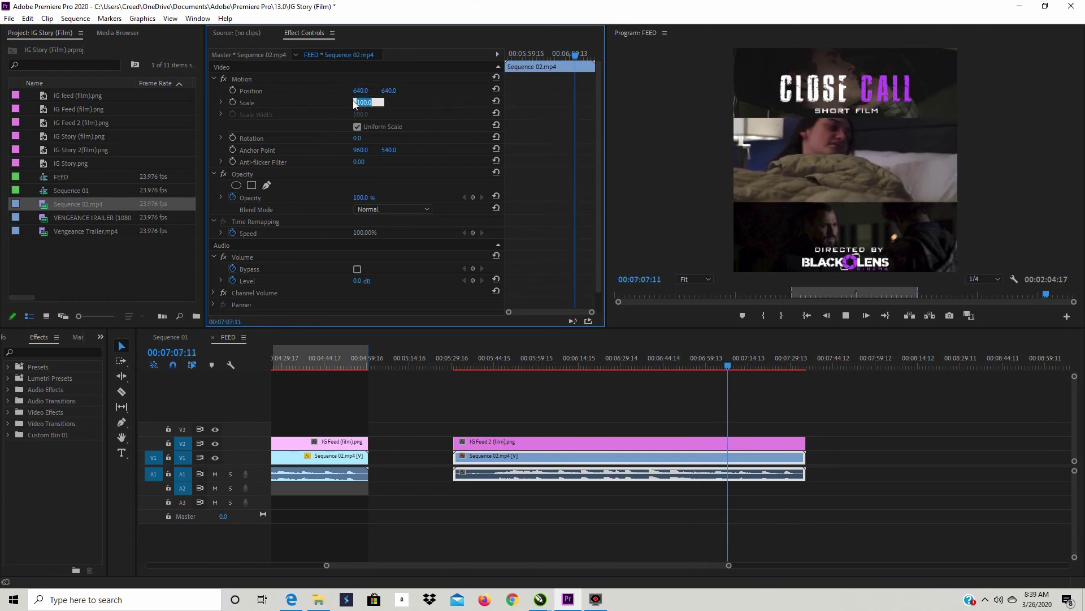
text(67)
key(Return)
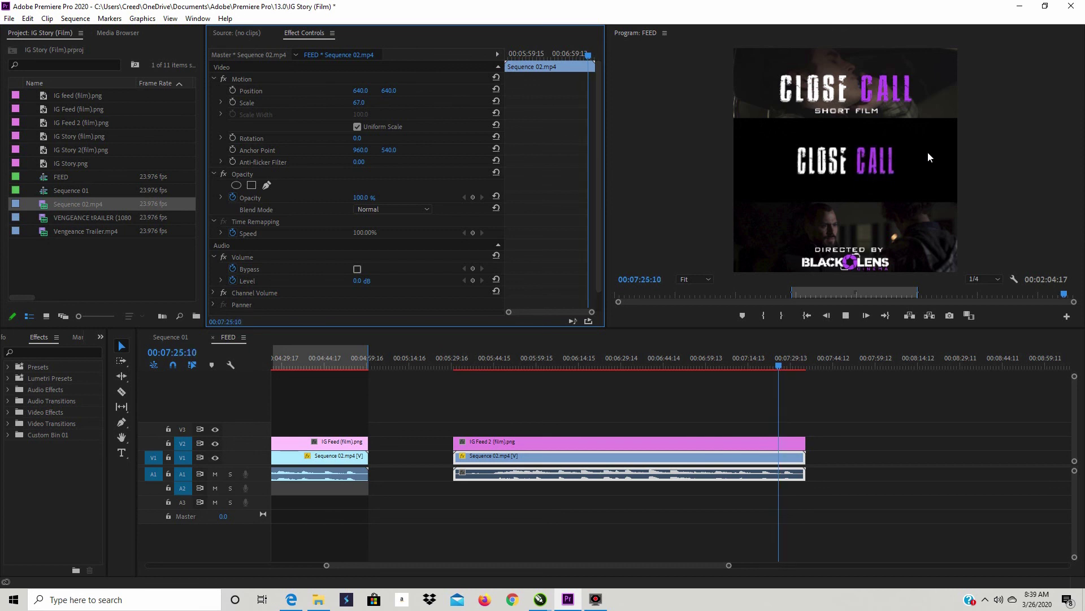
click(846, 315)
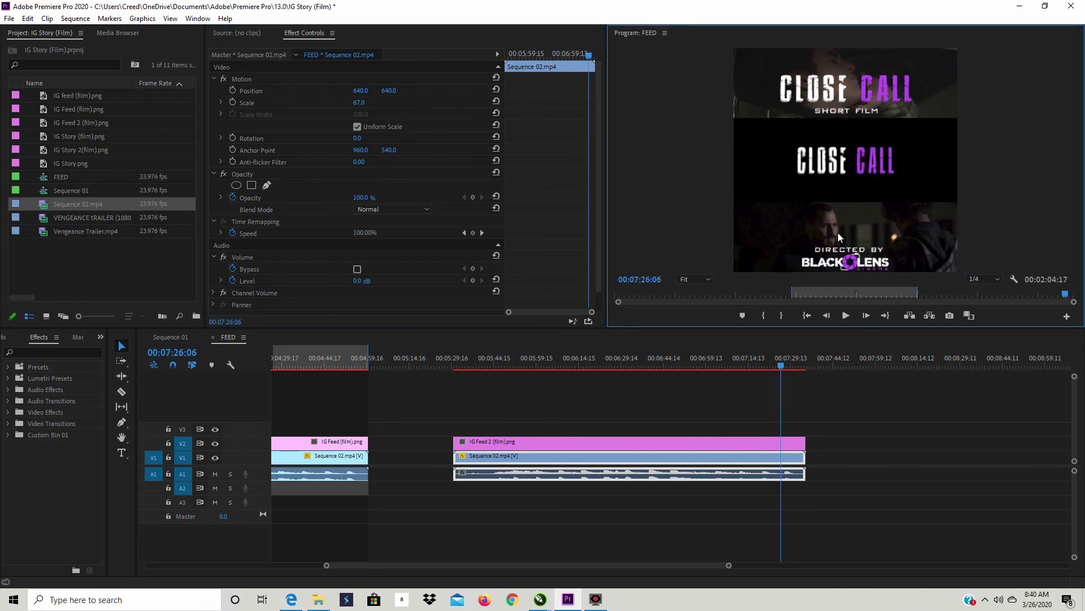
Step: Review the FEED sequence's H.264 media export settings, including the IG PROMO preset and video options, and close them without exporting
click(6, 18)
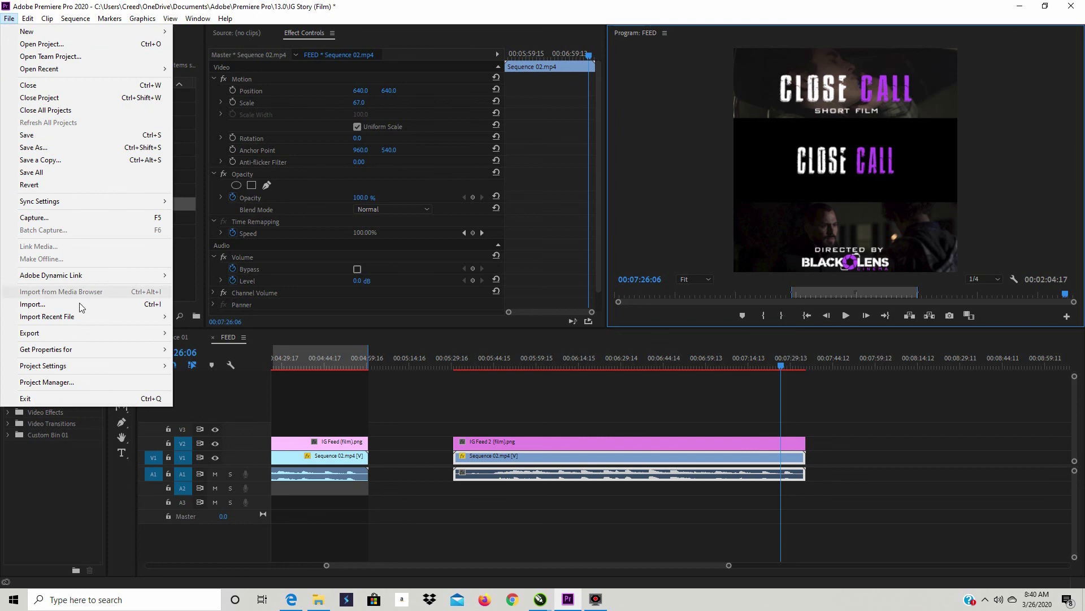
mouse_move(84, 337)
click(226, 395)
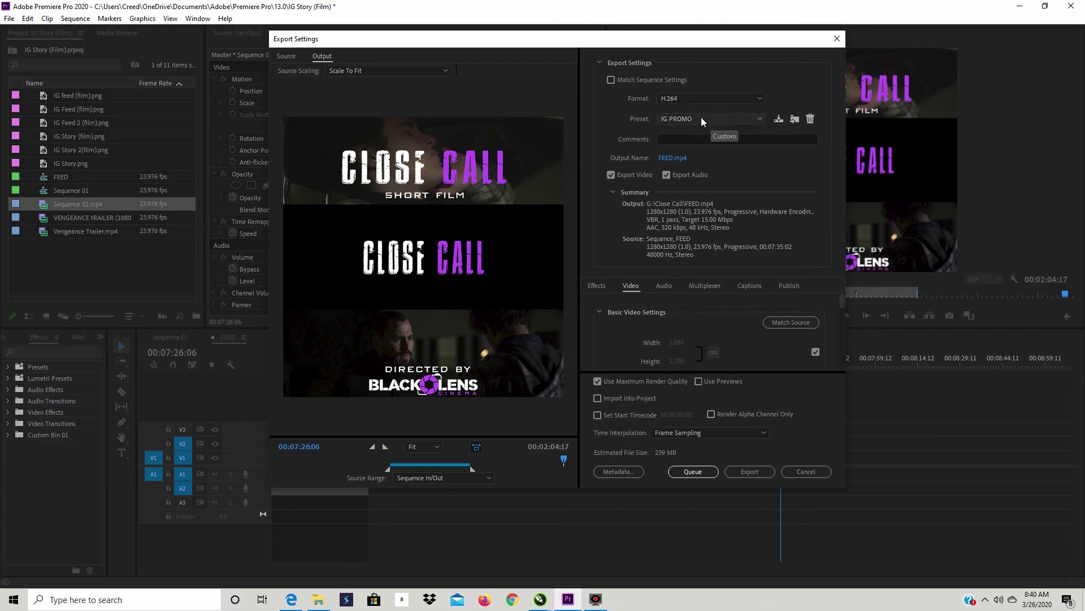
click(759, 118)
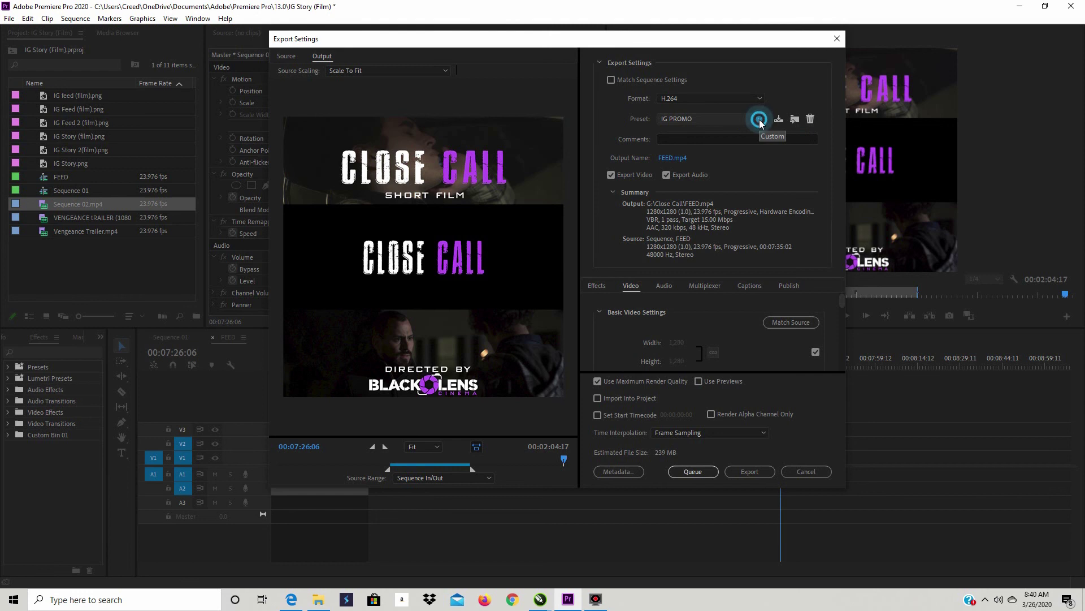
click(793, 95)
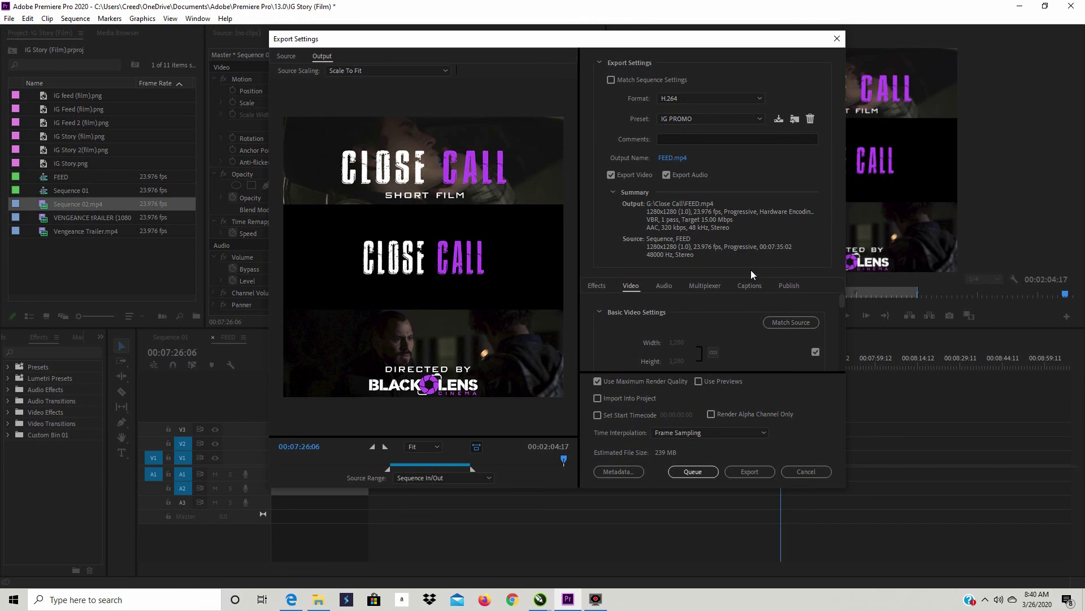
drag(842, 302, 847, 371)
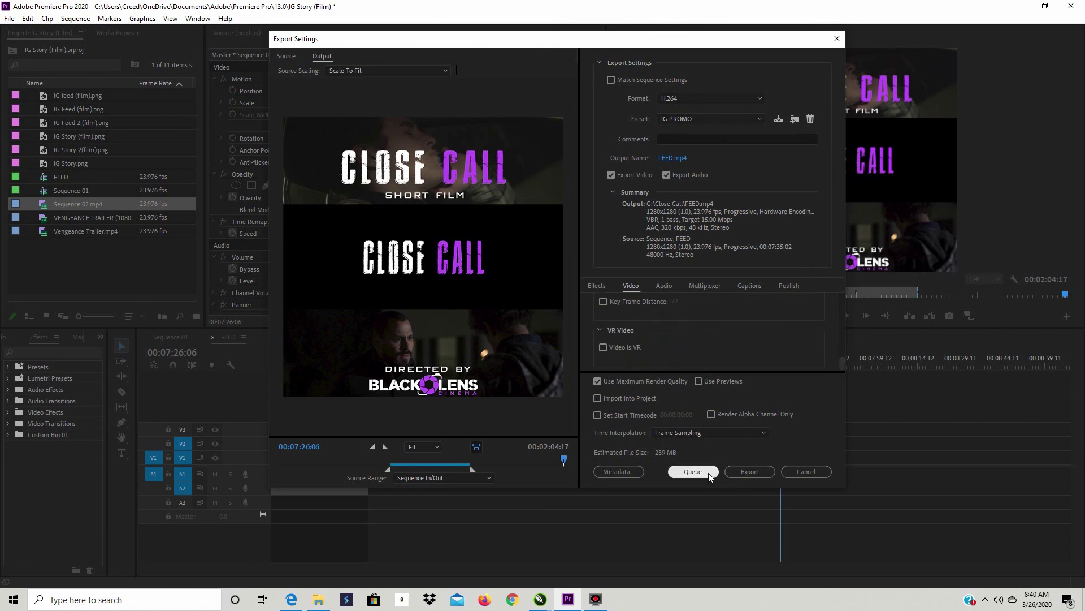
click(803, 476)
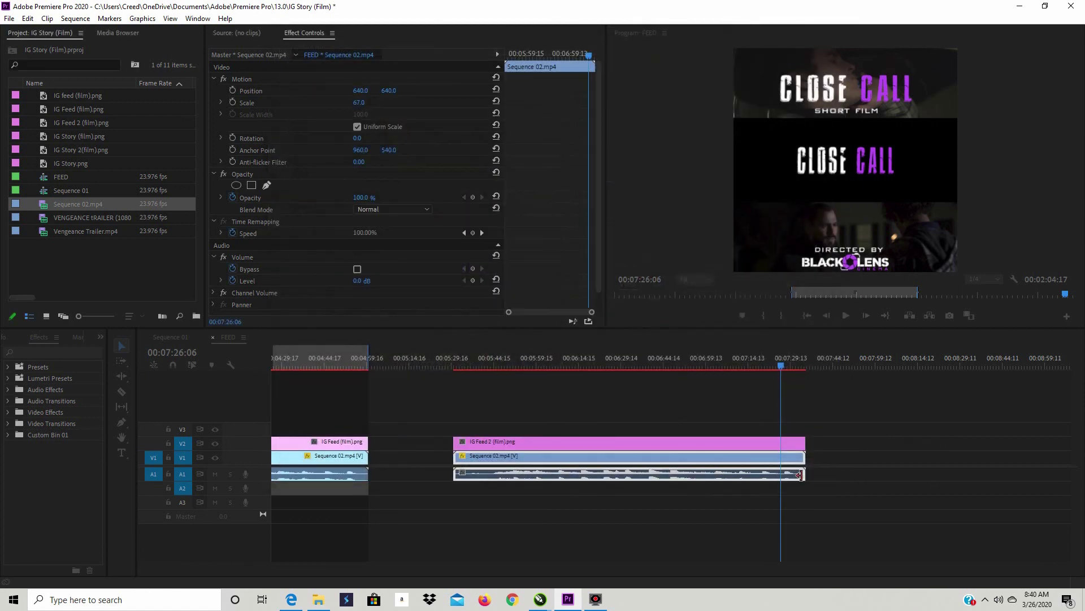
Step: Switch to the Edge browser and play the Close Call trailer post on the blacklenscinema Instagram profile
click(291, 601)
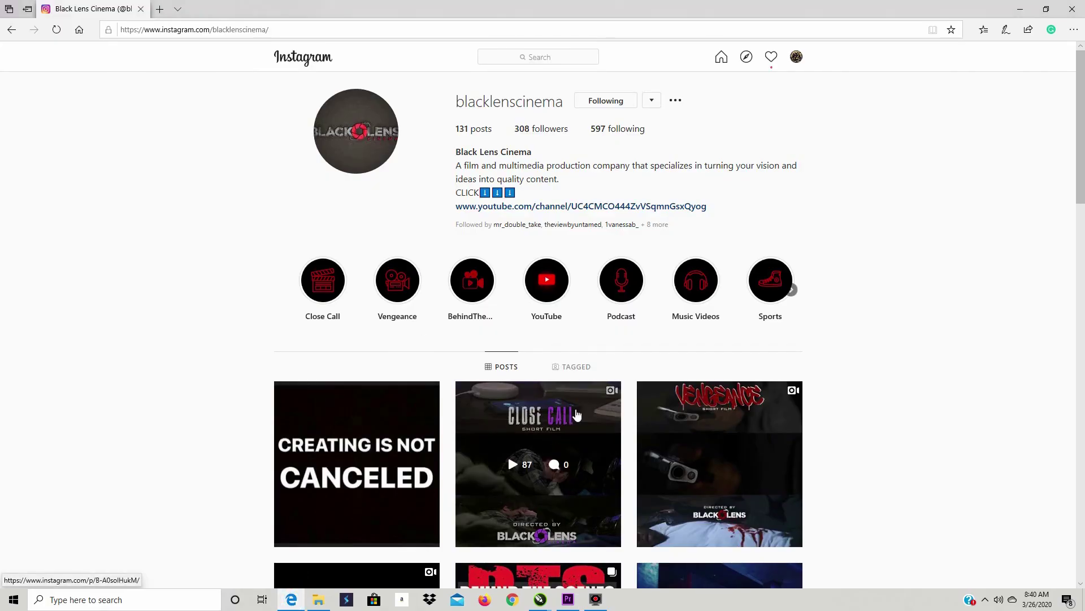
click(577, 415)
click(458, 319)
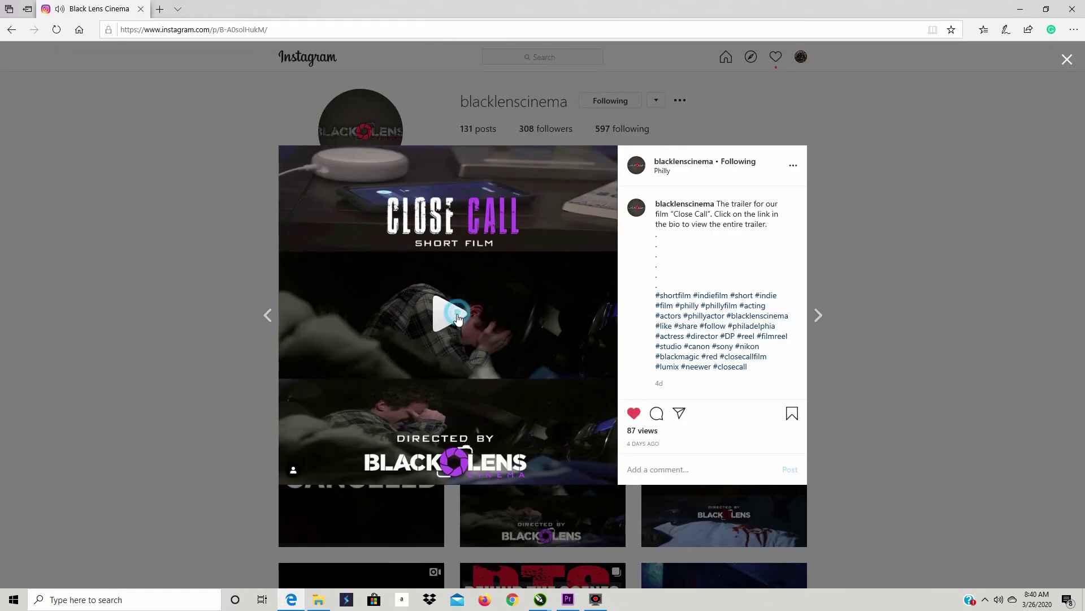